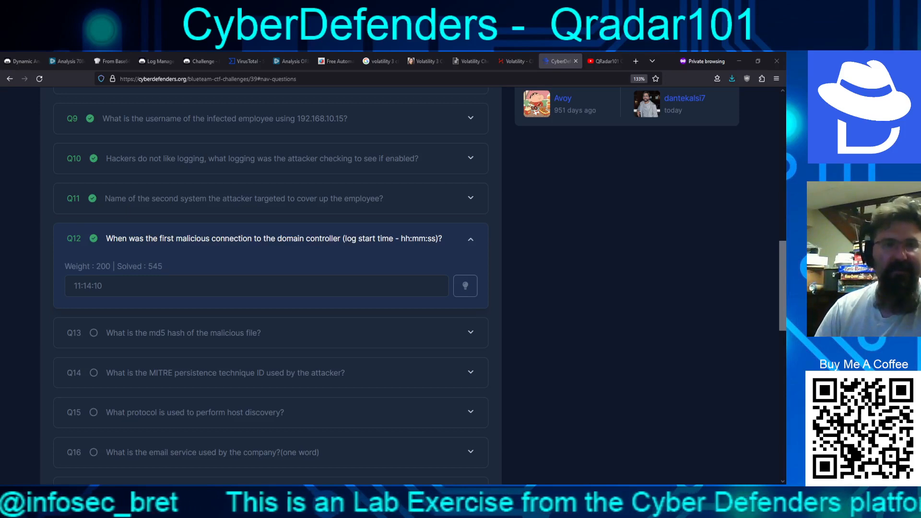
Step: Expand challenge question Q13 about the malicious file's md5 hash and check the existing VirusTotal search
scroll(413, 288, up, 15)
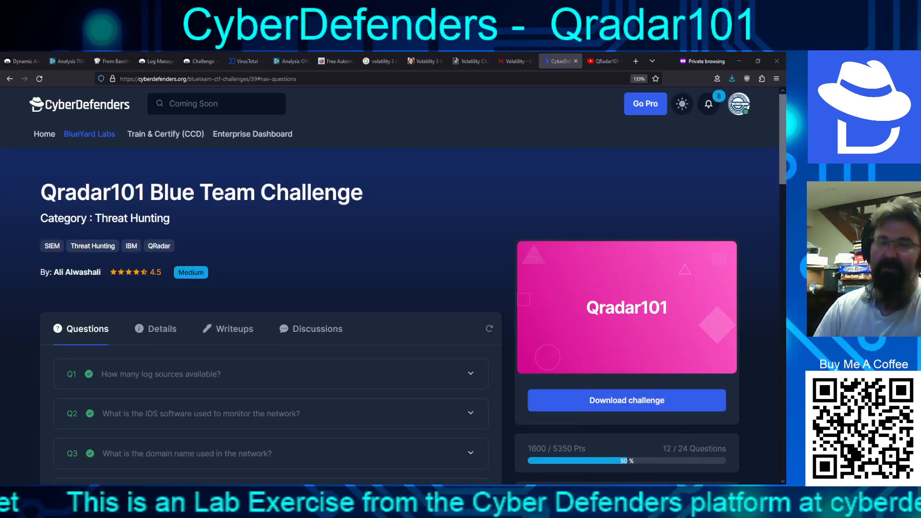
scroll(413, 288, down, 15)
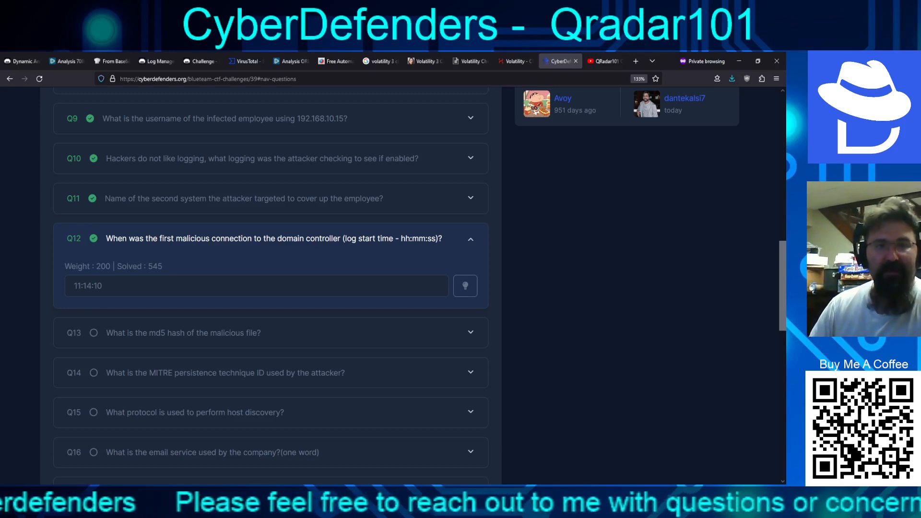
click(206, 334)
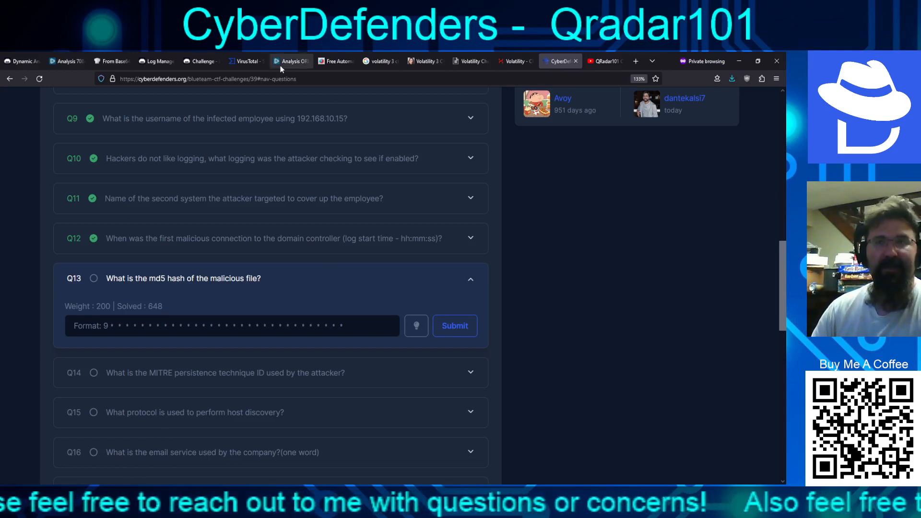
click(248, 62)
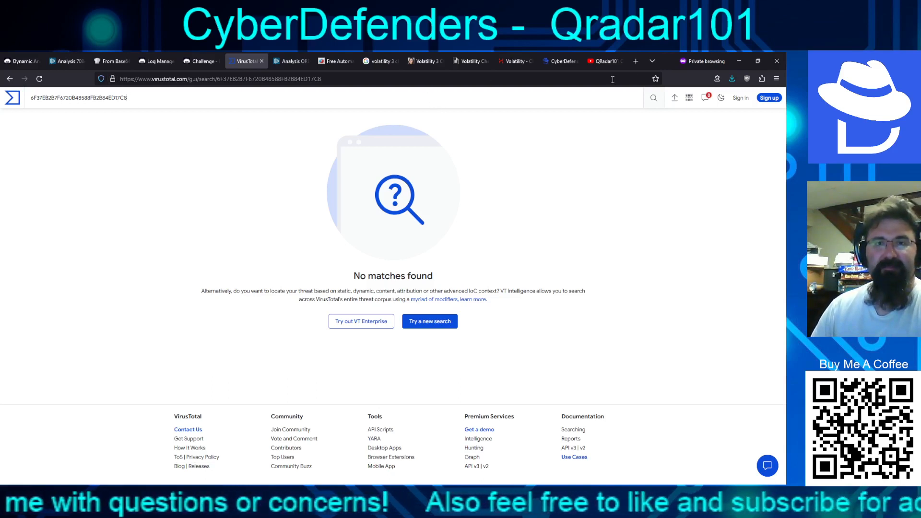
click(560, 60)
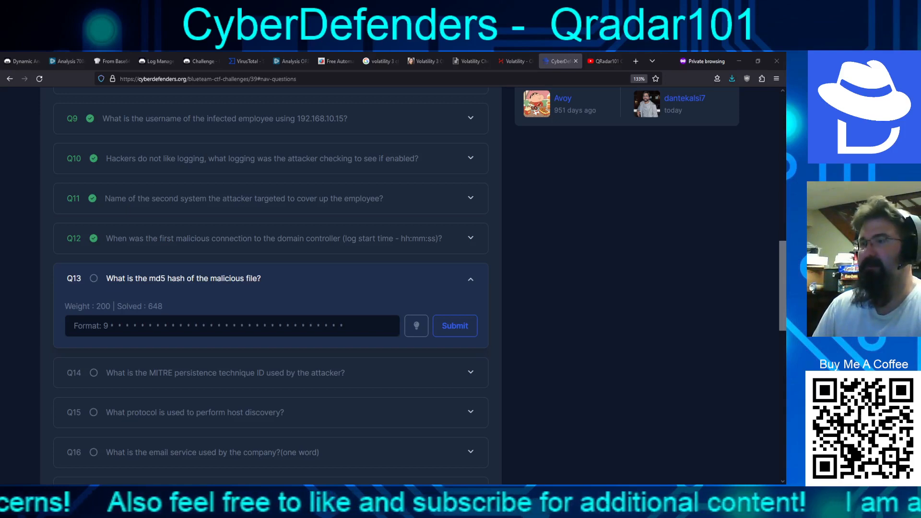
Step: Switch to the QRadar log activity search filtered on destination 192.168.20.20 and remove that destination IP filter
key(alt+Tab)
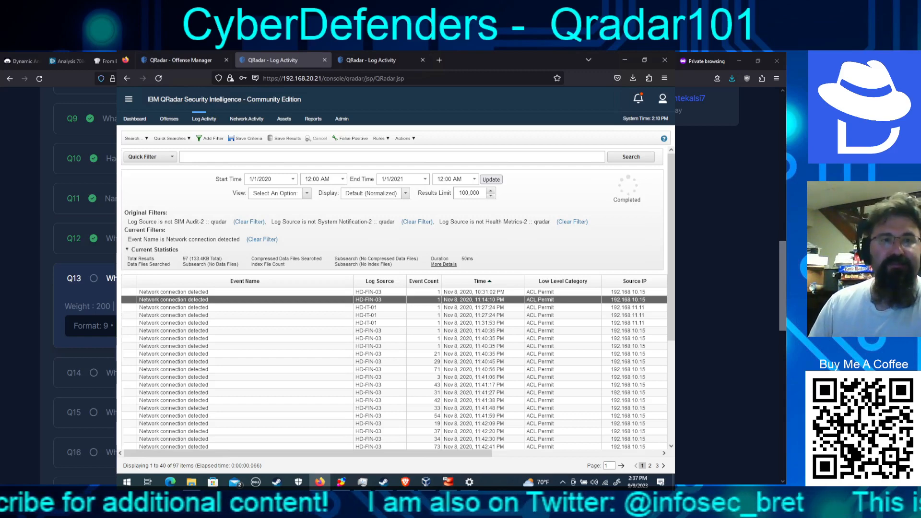
click(369, 61)
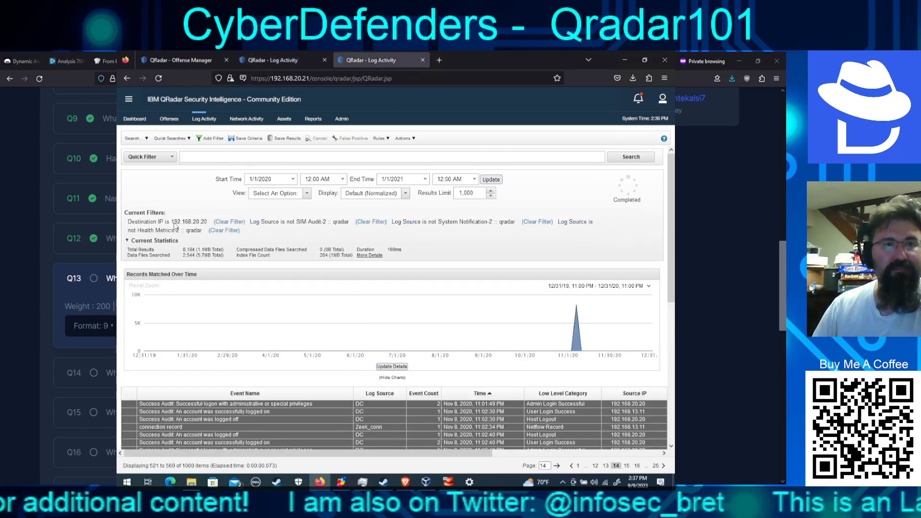
click(227, 222)
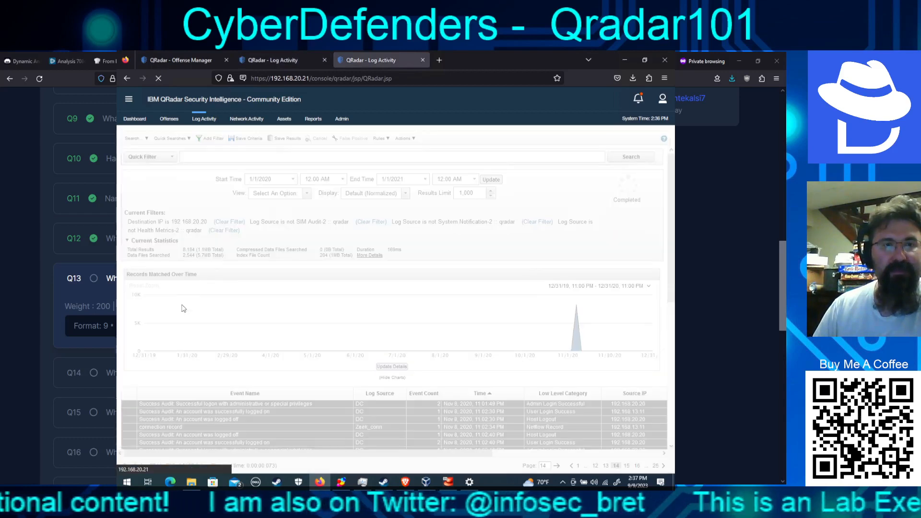
Step: Search the log events with the quick filter "hash" and rerun the query for 1/1/2020 to 1/1/2021
click(224, 155)
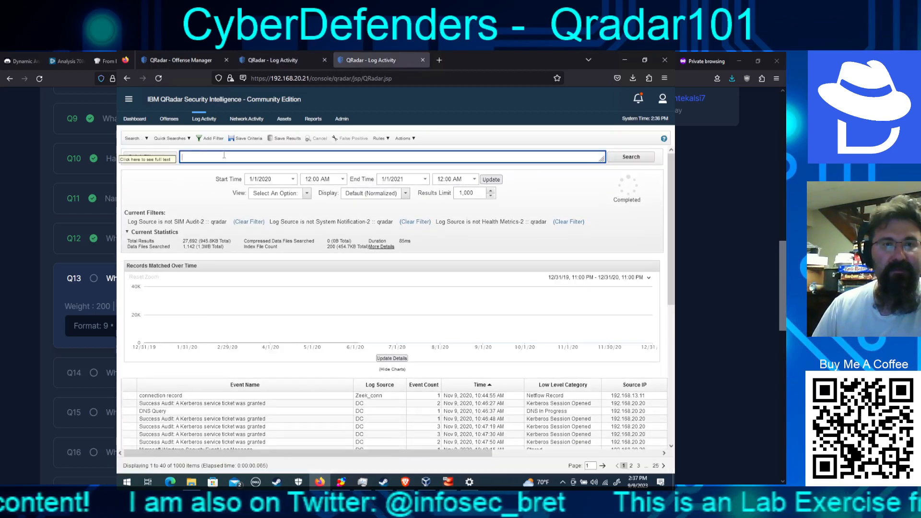
text(hash)
key(Return)
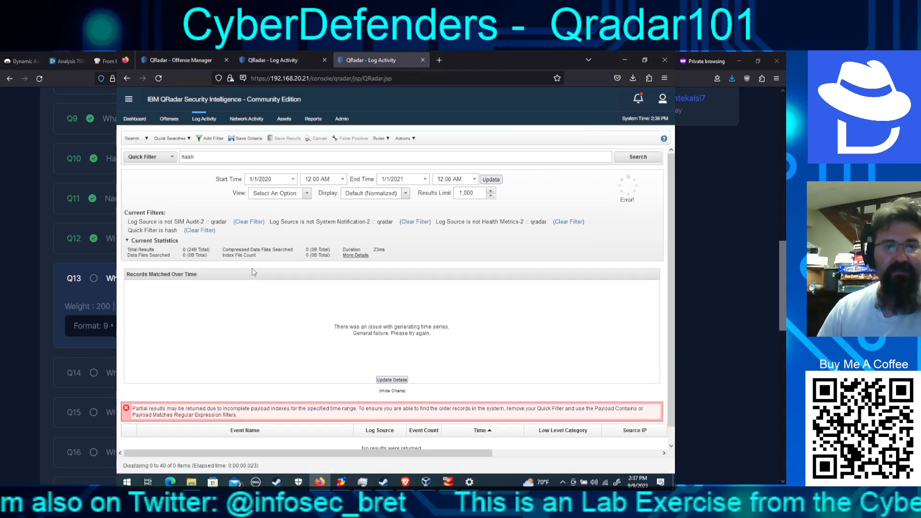
click(491, 179)
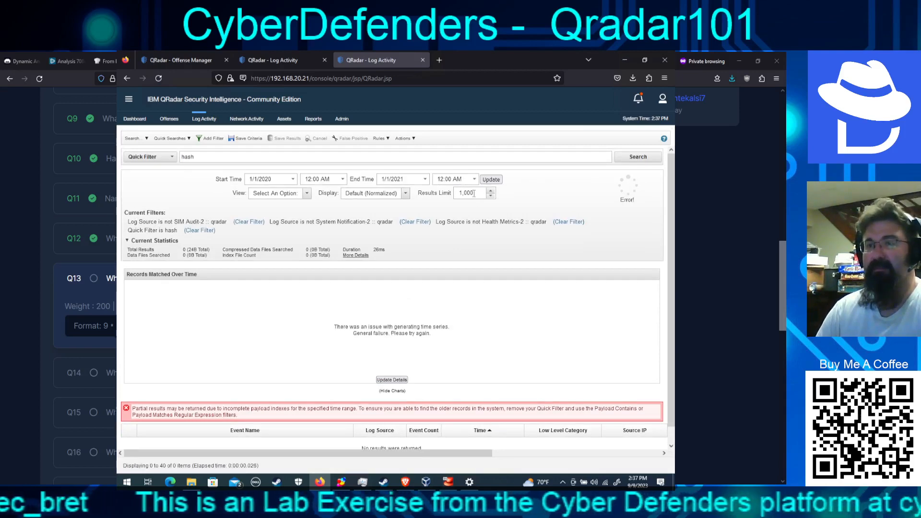
scroll(502, 283, down, 1)
scroll(501, 281, up, 1)
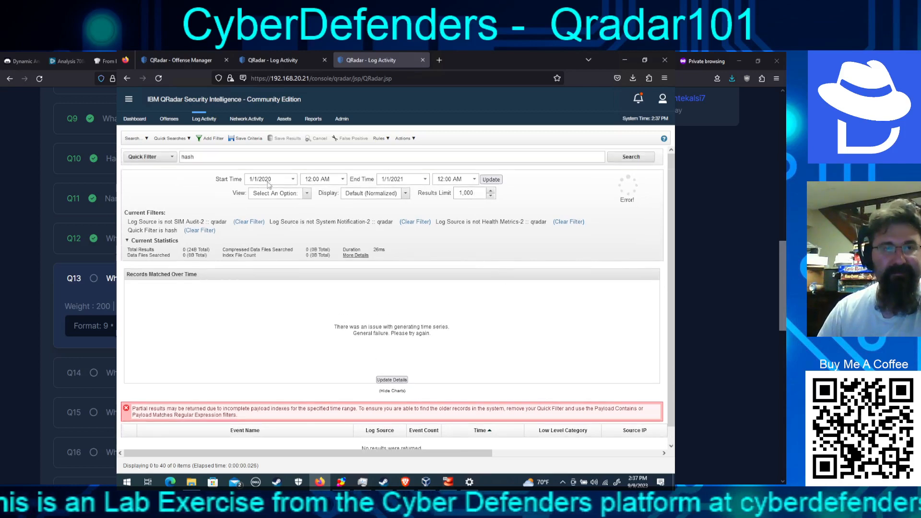
Step: Try the wildcard quick filter "*hash*" on the log events, rerun the query, and clear the filter
click(241, 158)
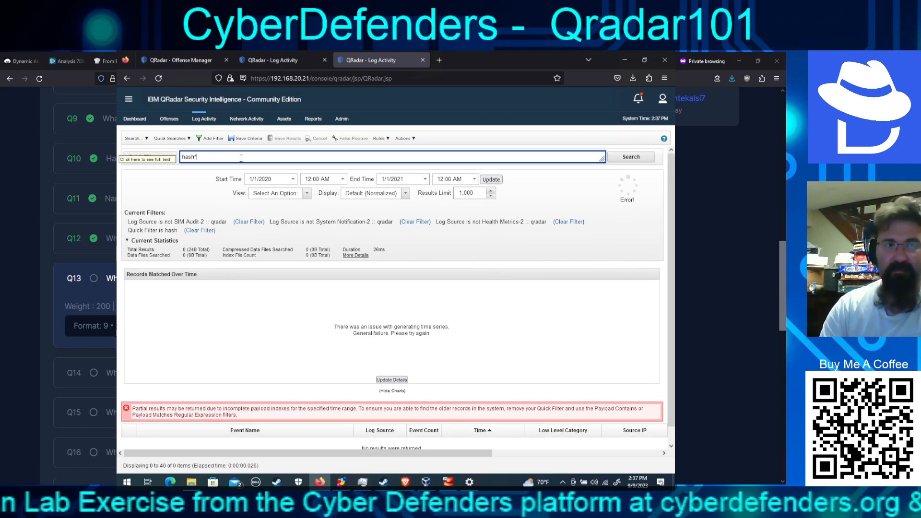
text(*)
key(Home)
text(*)
key(Return)
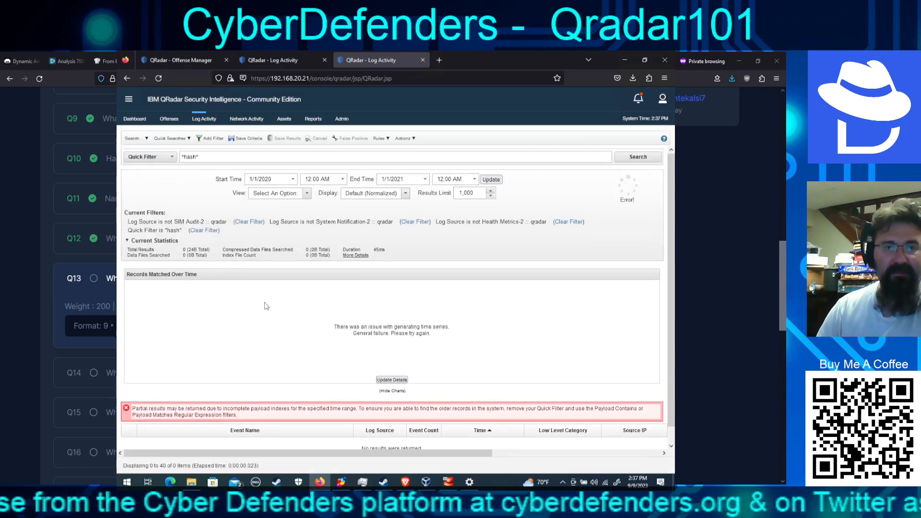
click(491, 180)
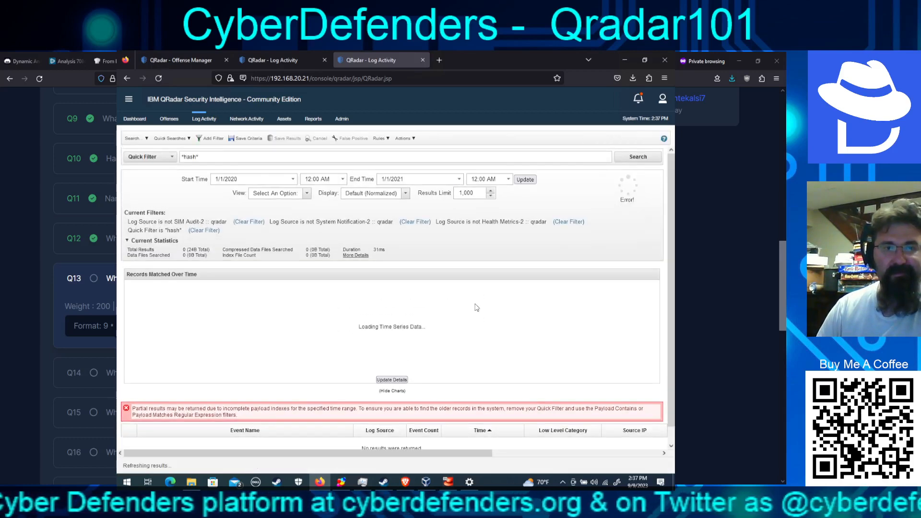
scroll(204, 307, down, 1)
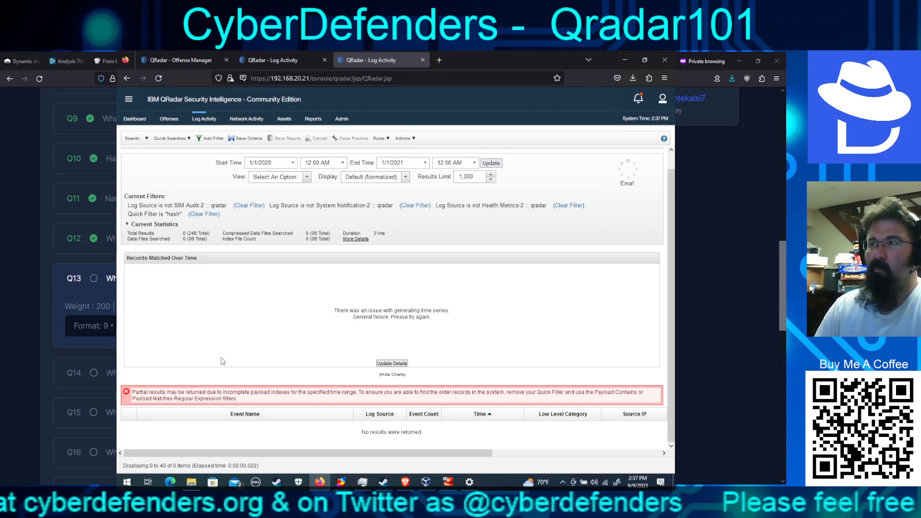
scroll(329, 316, up, 1)
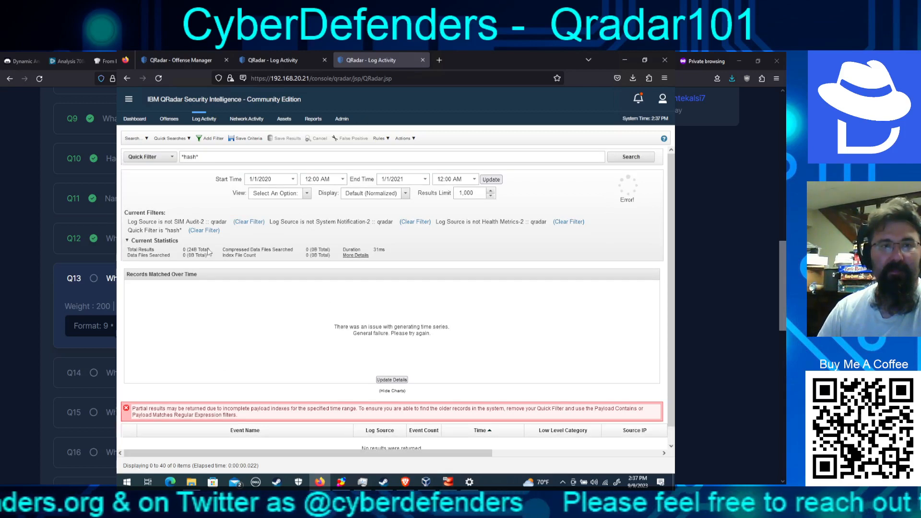
click(205, 233)
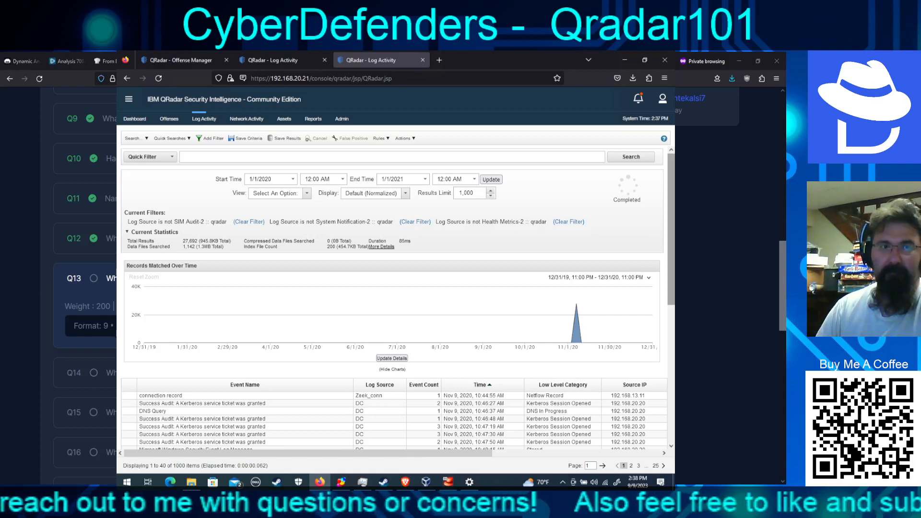
Step: Search the log events with the quick filter "md5", rerun the query, and clear the filter
click(230, 158)
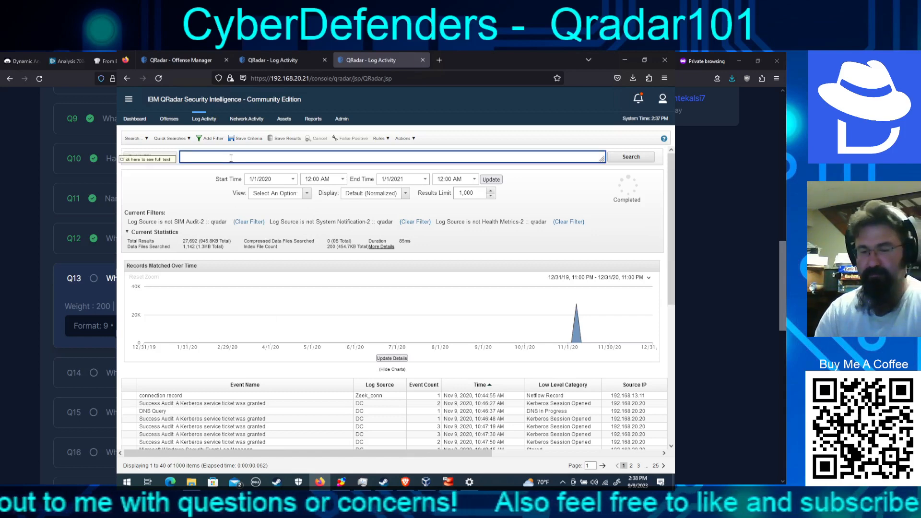
text(md5)
key(Return)
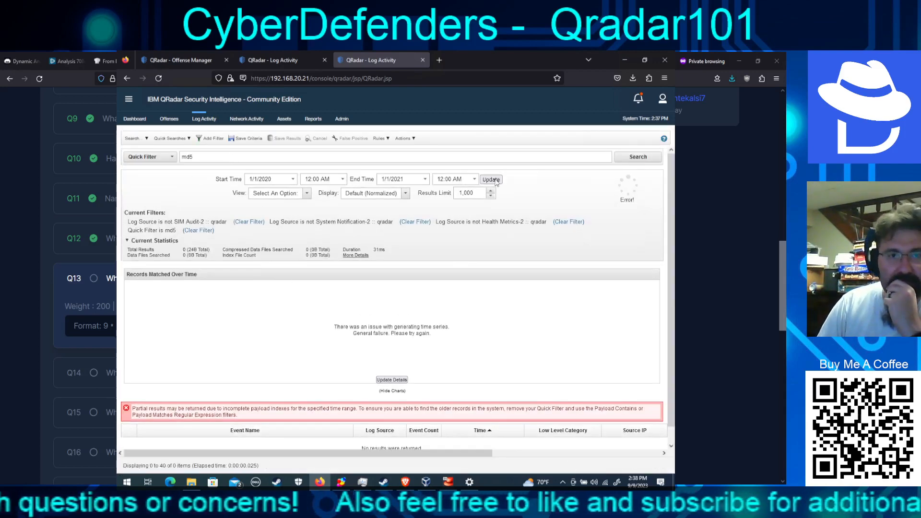
click(492, 180)
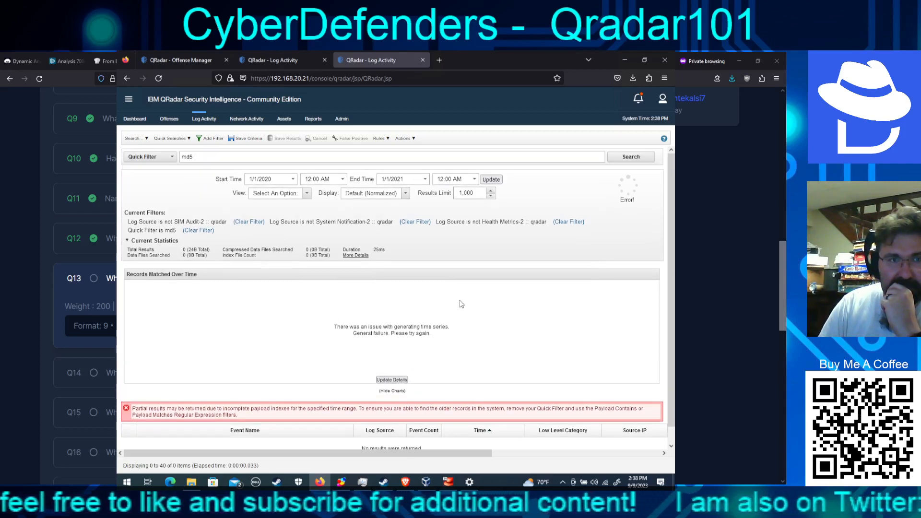
click(197, 230)
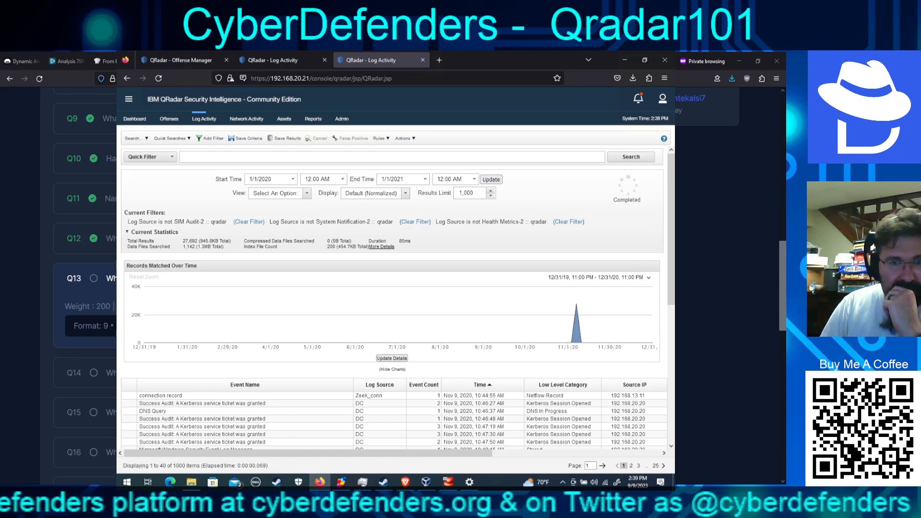
Step: Examine the first two pages of unfiltered events and select the FileCreate entry on the DC
scroll(674, 412, down, 5)
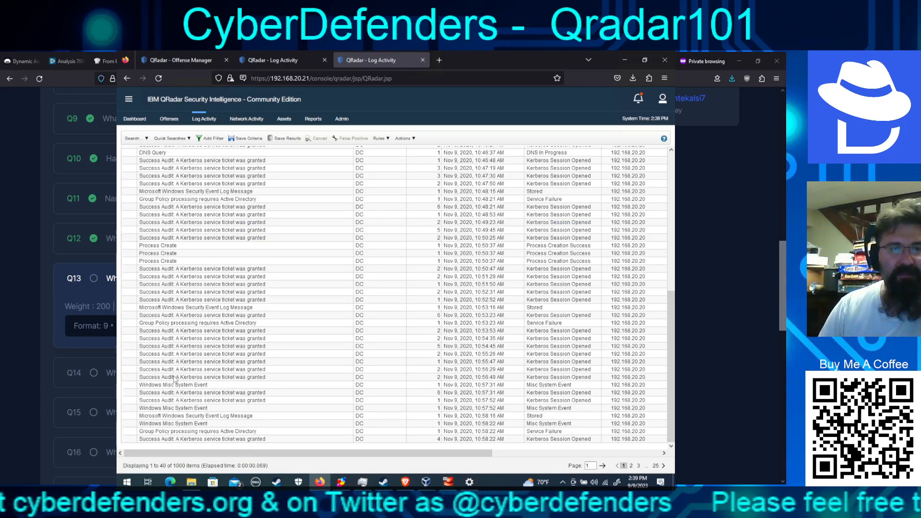
scroll(192, 384, up, 2)
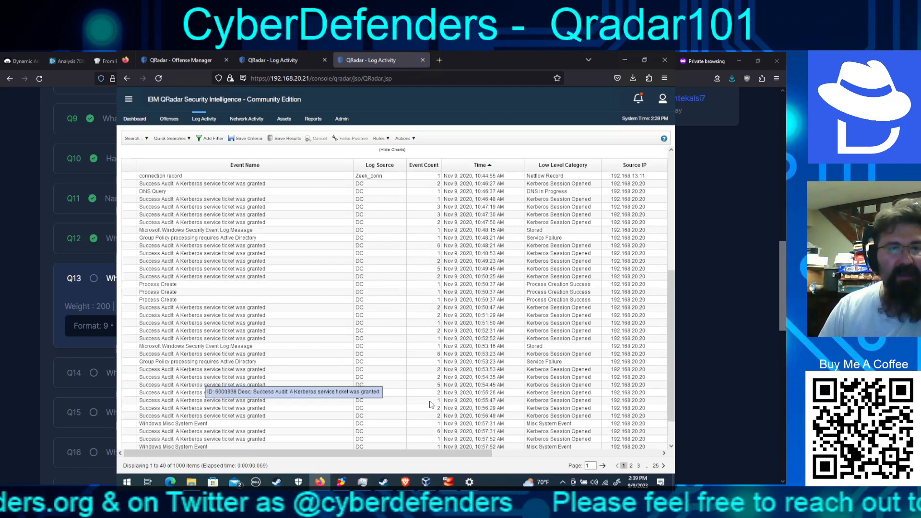
click(631, 466)
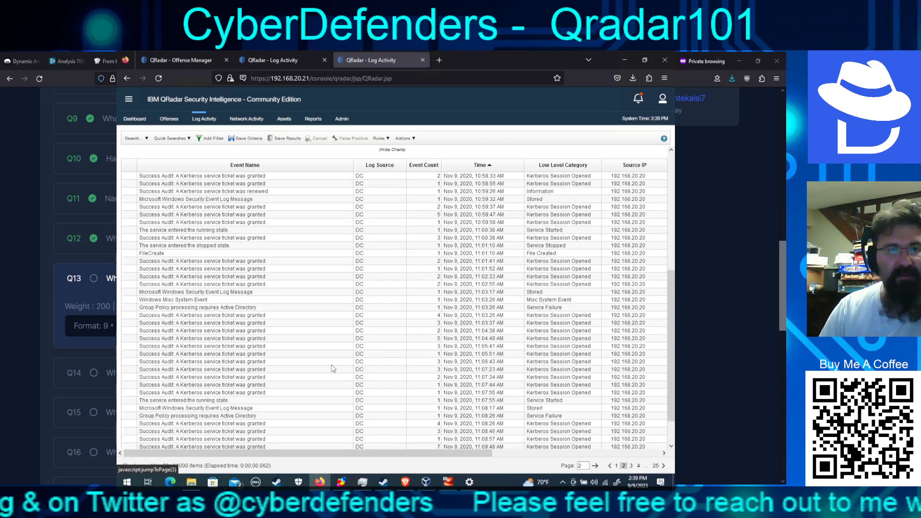
scroll(339, 394, up, 3)
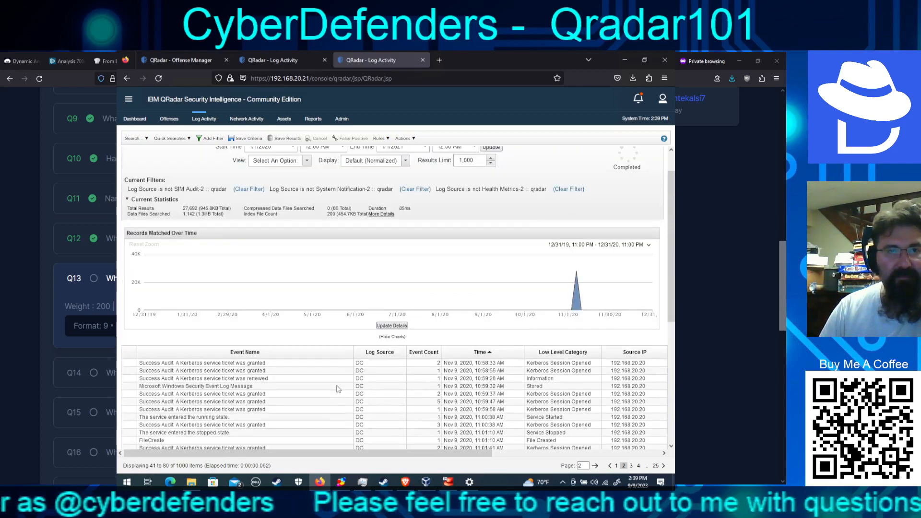
scroll(339, 389, down, 1)
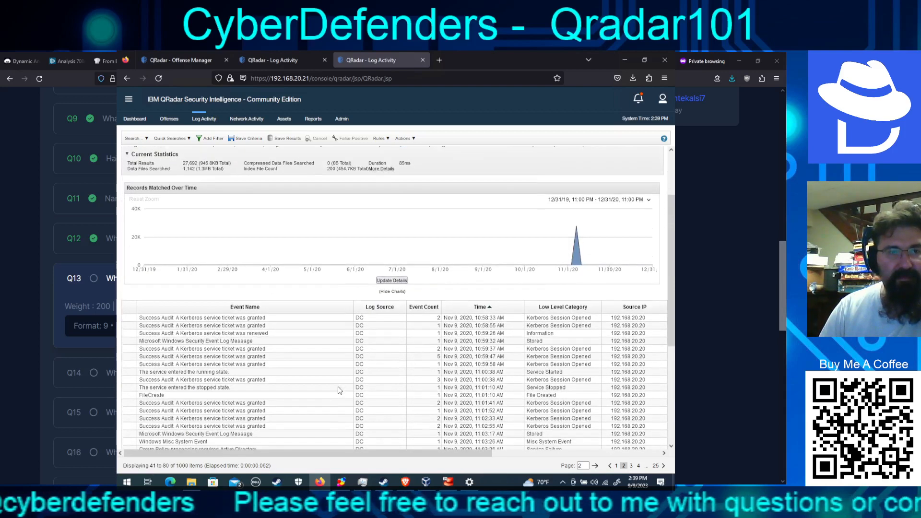
click(547, 397)
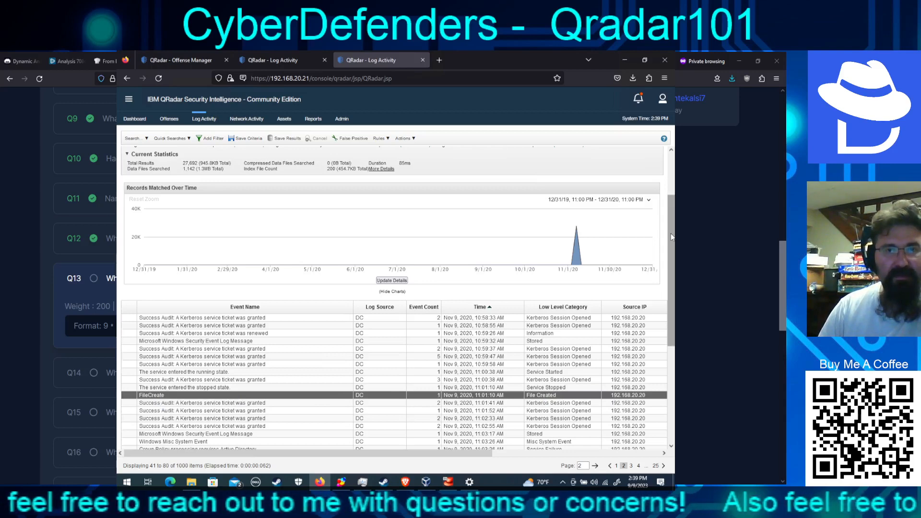
Step: Raise the event search's results limit to 100,000 and reload the results
drag(671, 234, 670, 178)
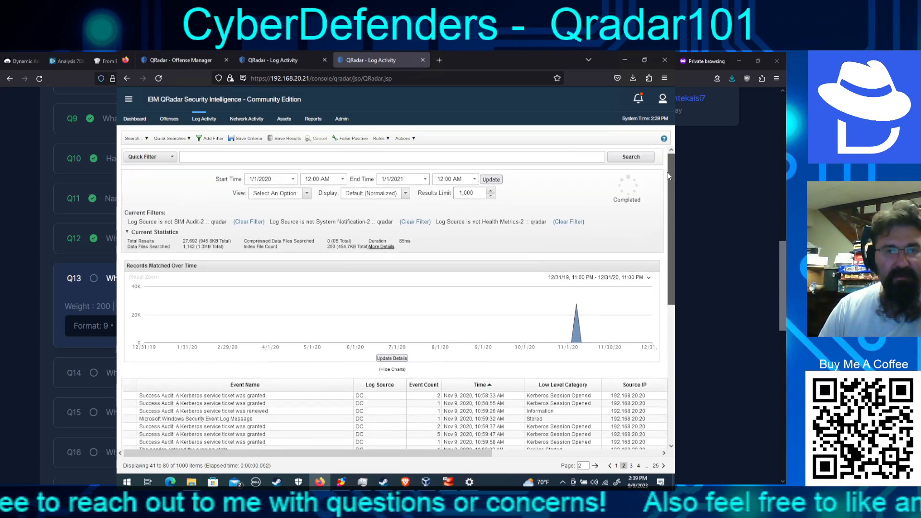
click(475, 195)
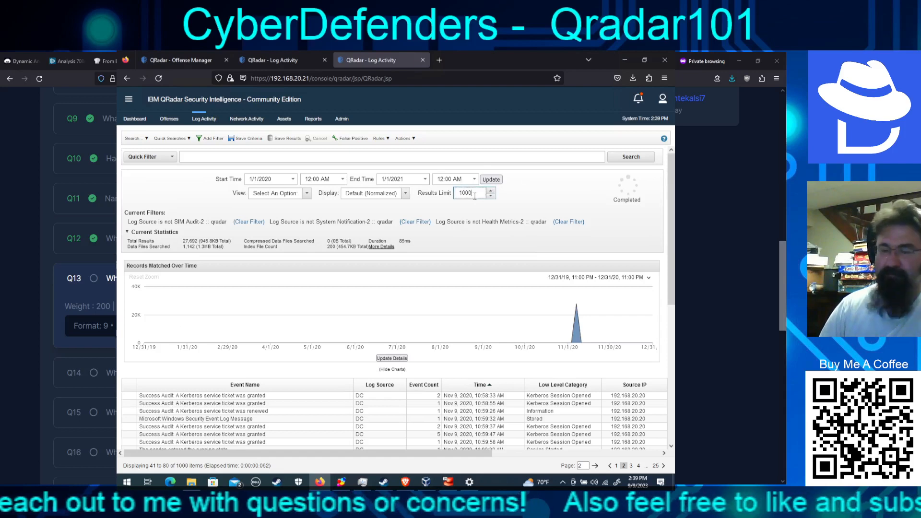
text(00)
key(Return)
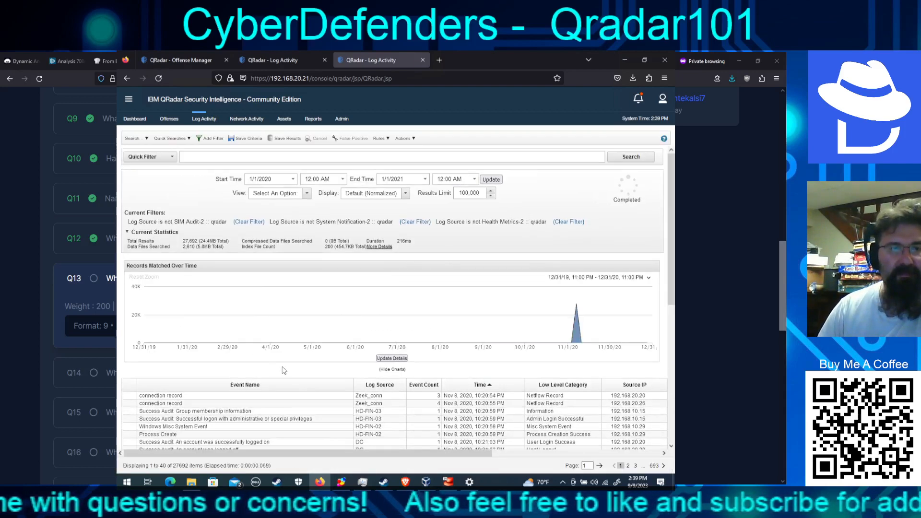
Step: Review the event names and log sources on pages 1 and 2 of the reloaded results
scroll(312, 381, down, 3)
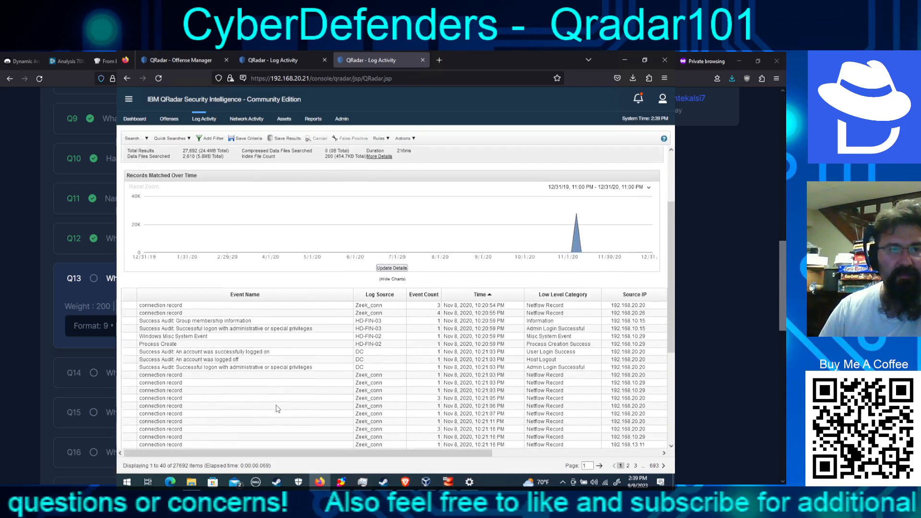
scroll(277, 408, down, 1)
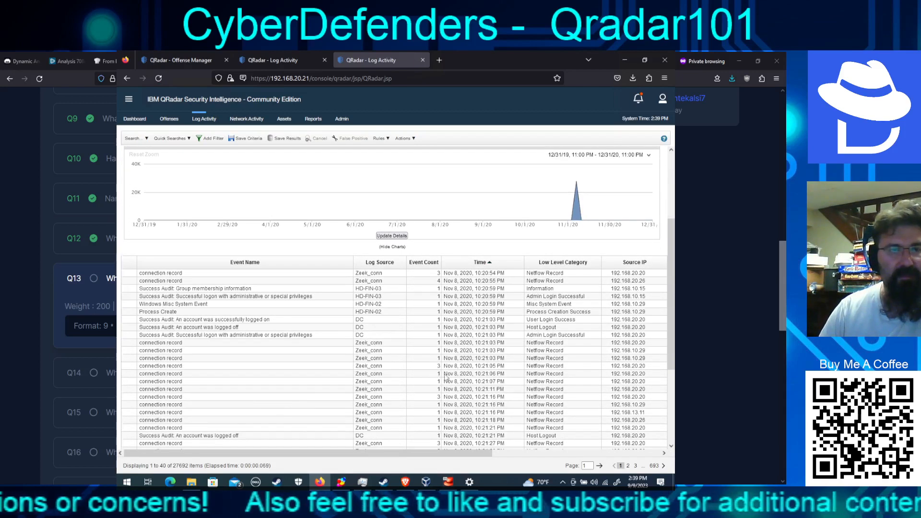
scroll(419, 370, down, 3)
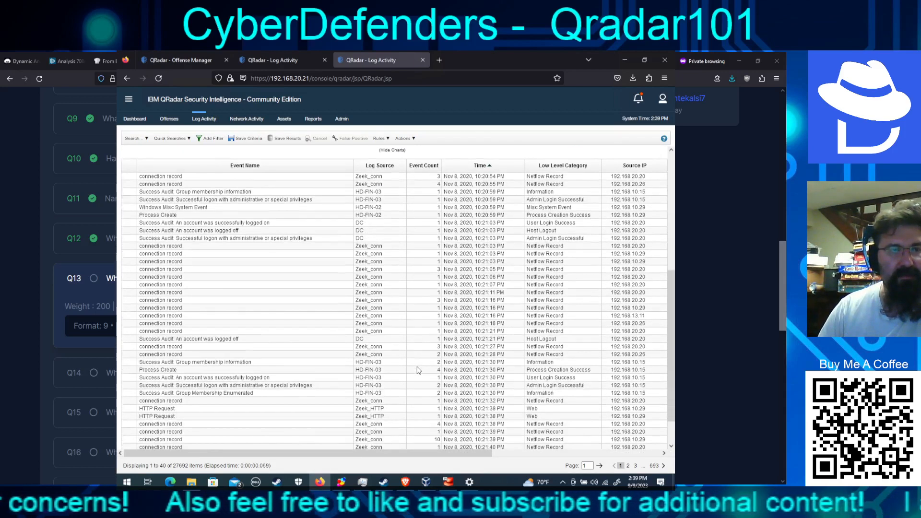
scroll(417, 369, down, 1)
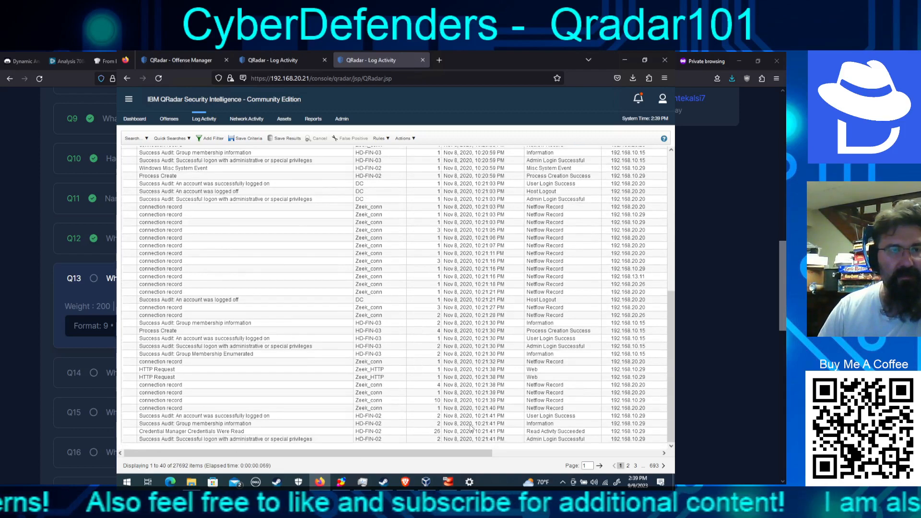
click(629, 468)
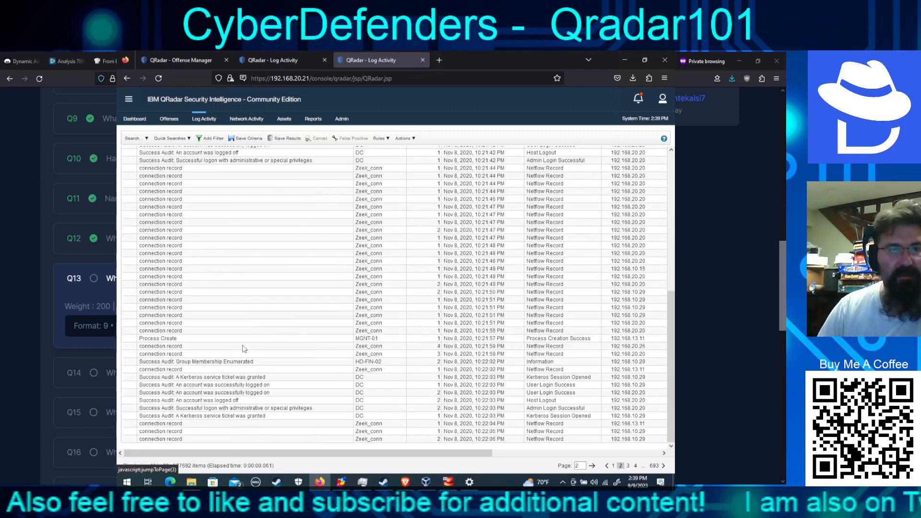
scroll(249, 358, down, 3)
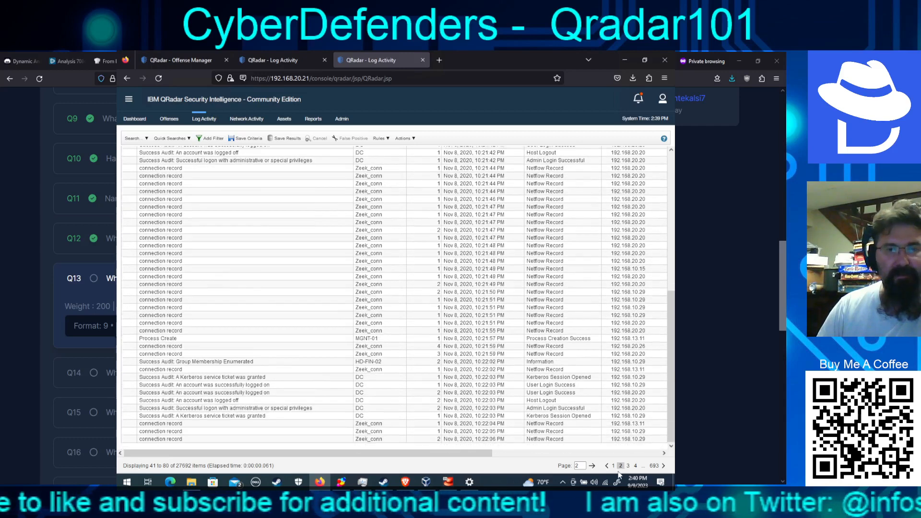
Step: Inspect the details and payload of the Process Create event from MGNT-01, and return to the event list
mouse_move(163, 332)
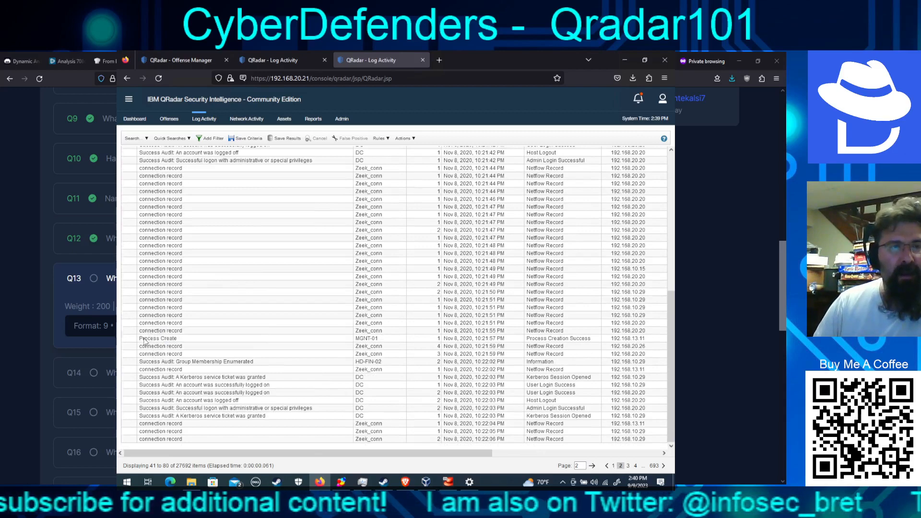
double_click(145, 341)
scroll(308, 381, down, 1)
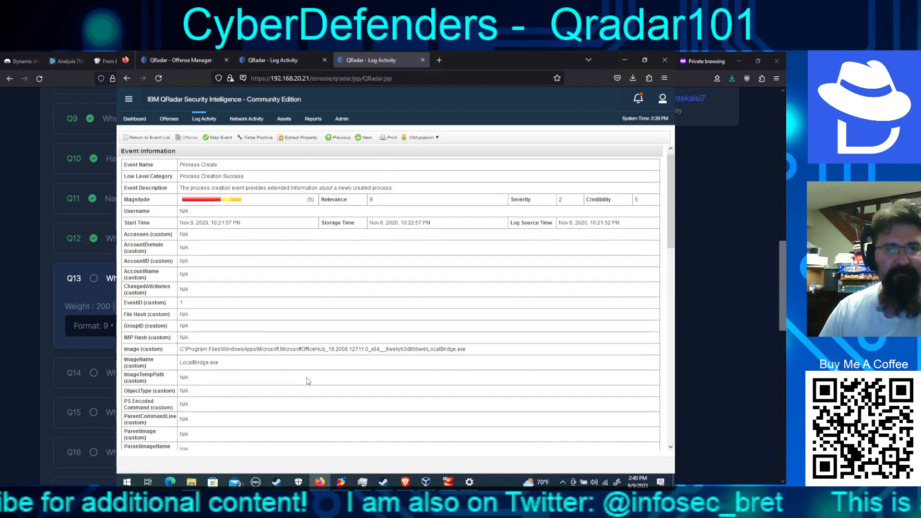
scroll(308, 380, down, 10)
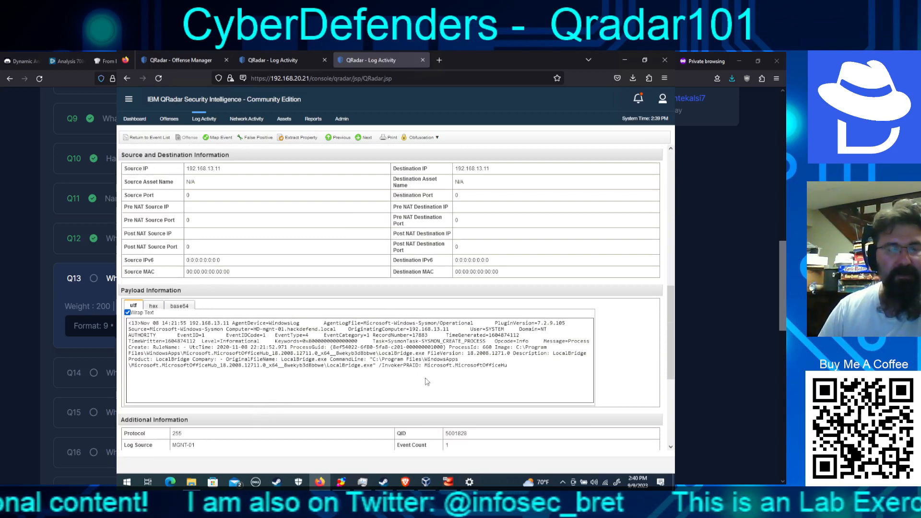
click(145, 138)
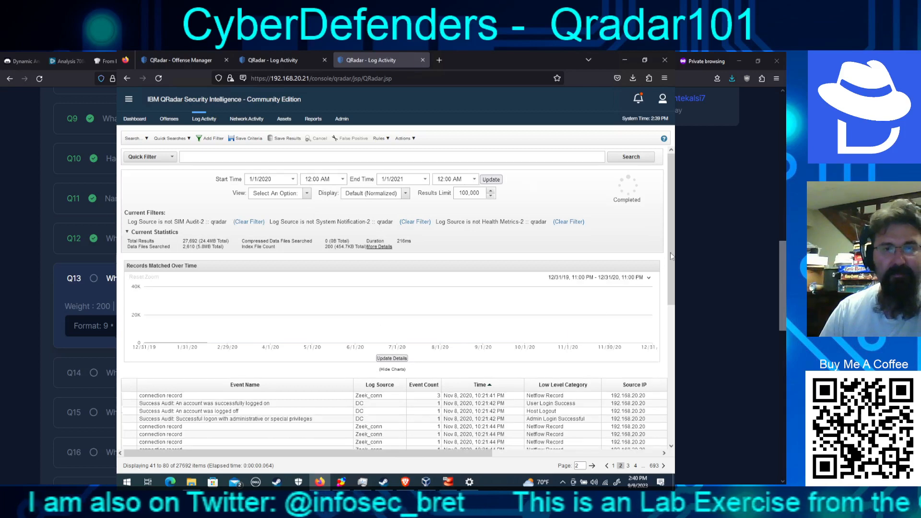
scroll(662, 426, down, 10)
scroll(664, 338, up, 10)
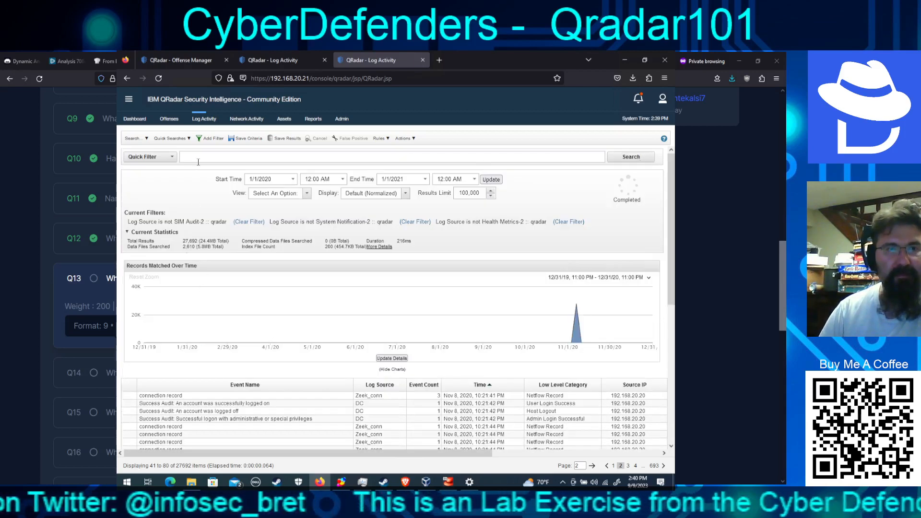
Step: Try the quick filter "hash" on the log events, rerun the query, and clear the filter
click(228, 157)
text(hash)
key(Return)
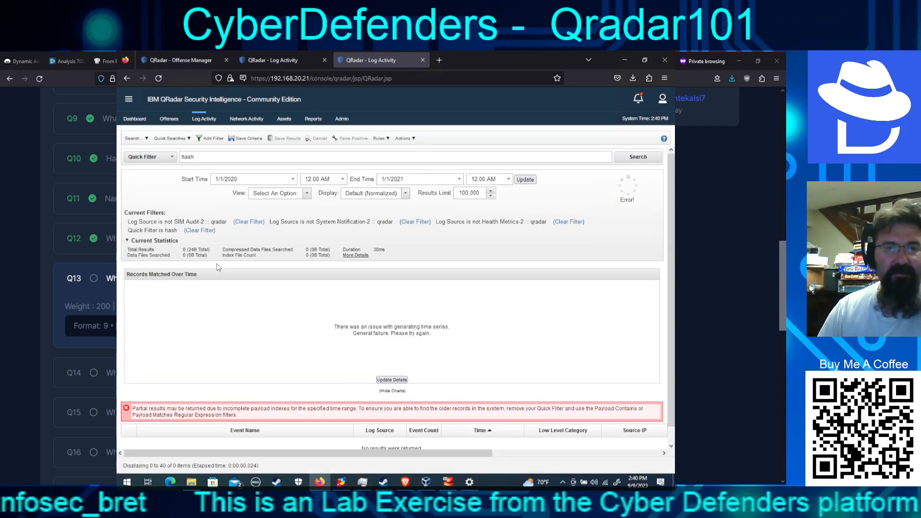
click(638, 158)
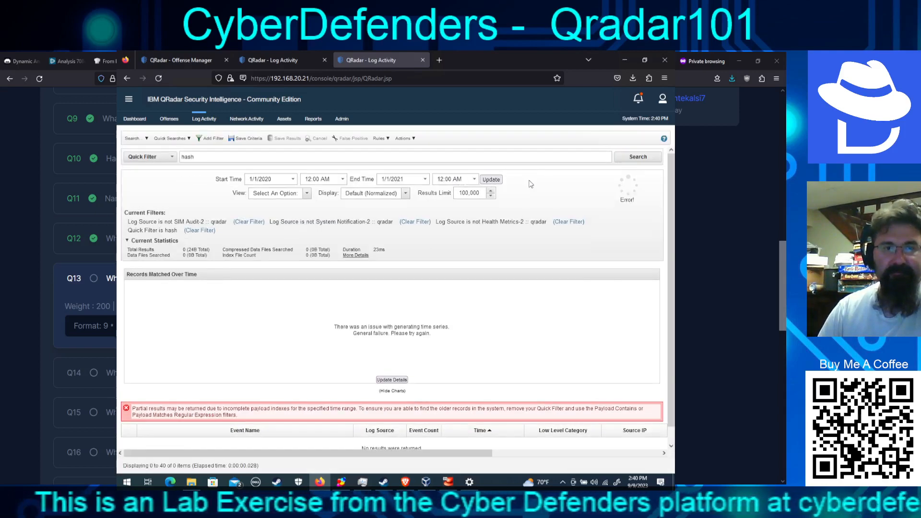
click(497, 180)
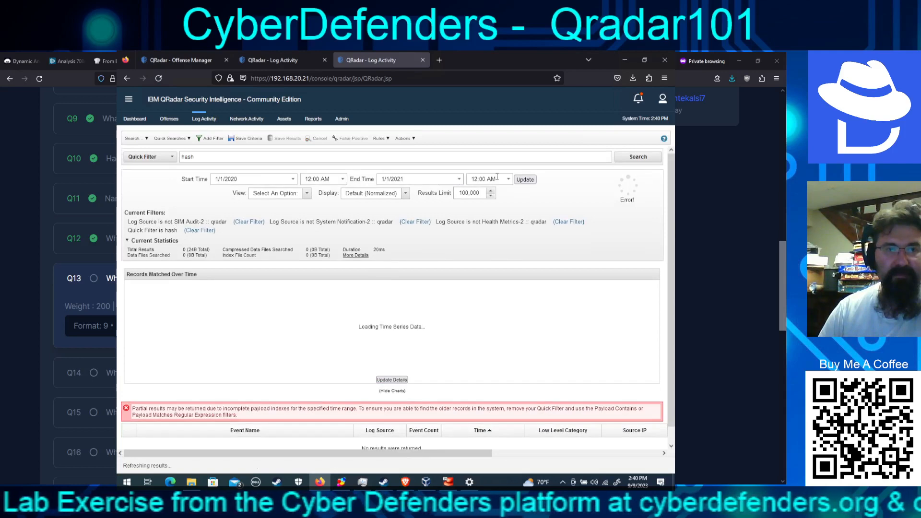
click(498, 180)
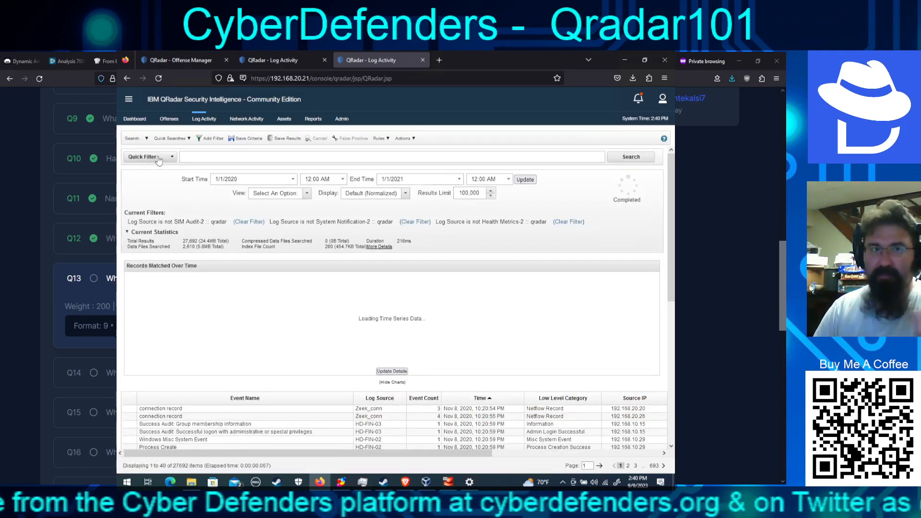
Step: Add an event filter with the parameter Payload Contains, the operator "is" and the value "md5"
click(211, 139)
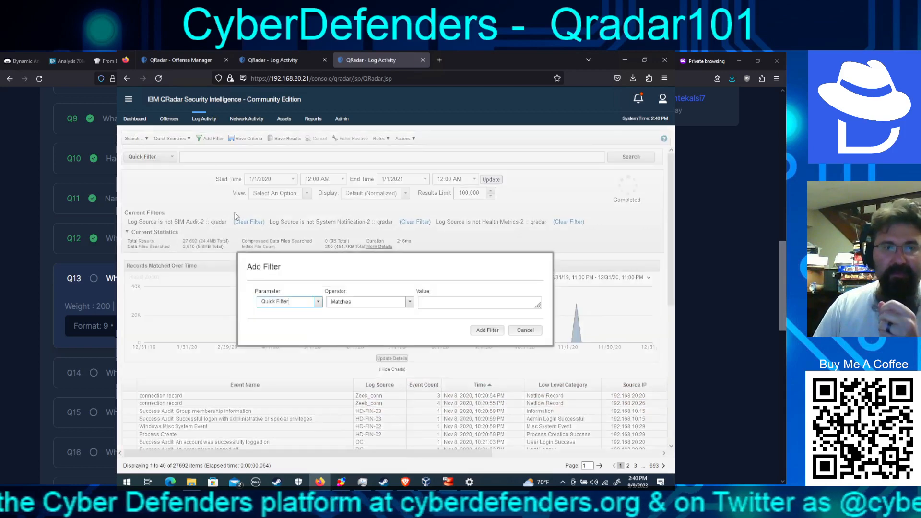
triple_click(283, 302)
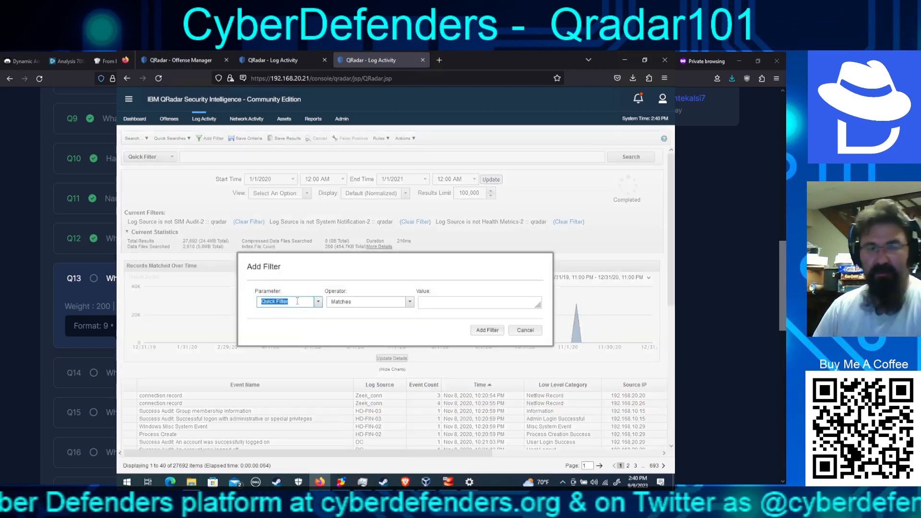
text(pay)
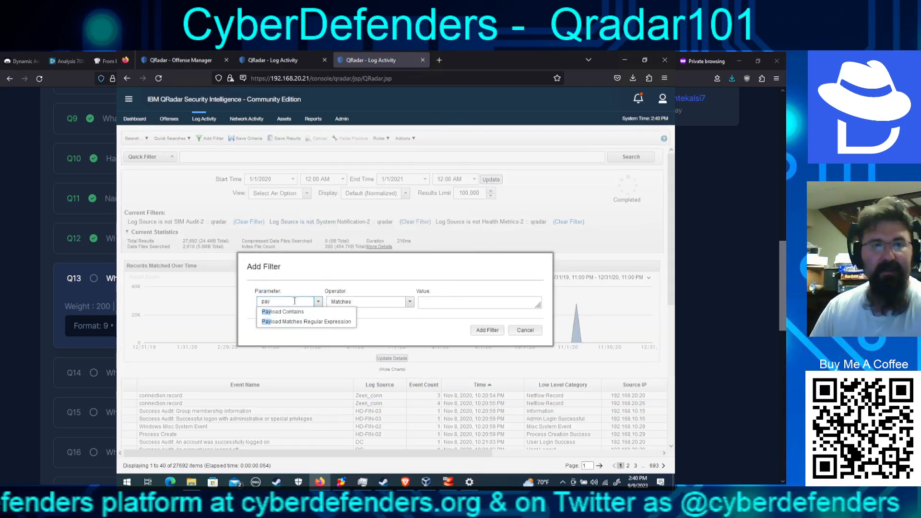
click(287, 312)
click(446, 302)
text(m)
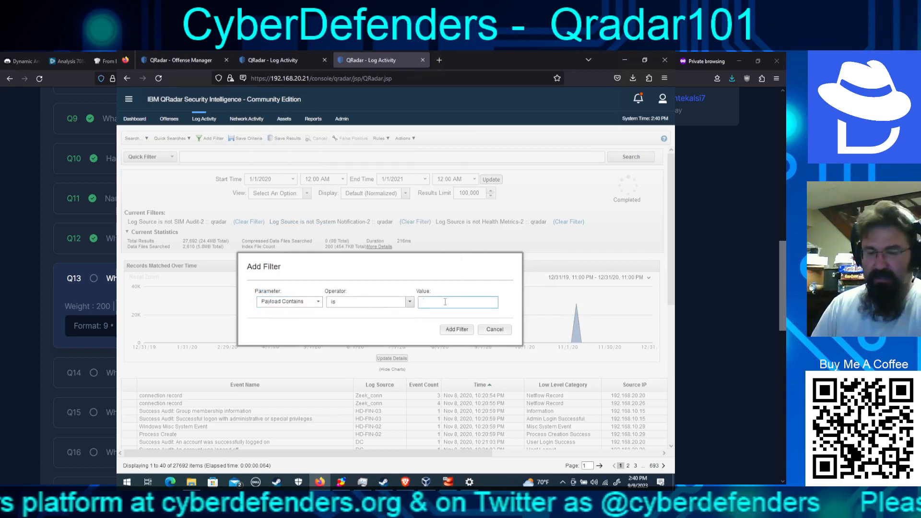
text(d5)
click(458, 330)
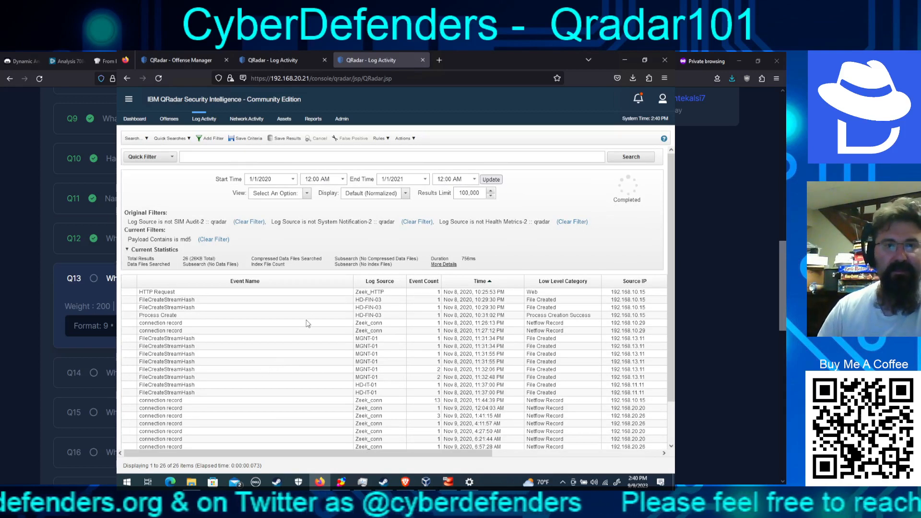
Step: Open the first FileCreateStreamHash event on HD-FIN-03 and copy the MD5 hash of important_instructions.docx from its payload
double_click(188, 301)
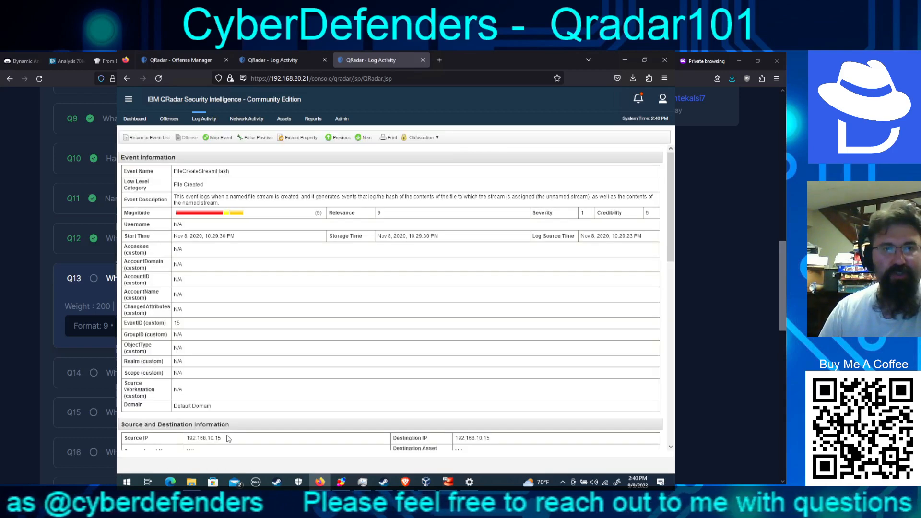
scroll(259, 427, down, 3)
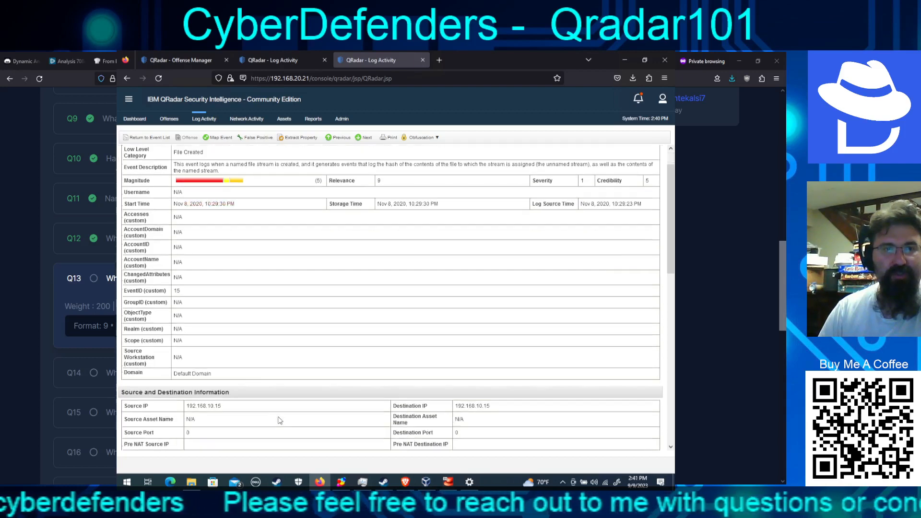
scroll(282, 420, down, 4)
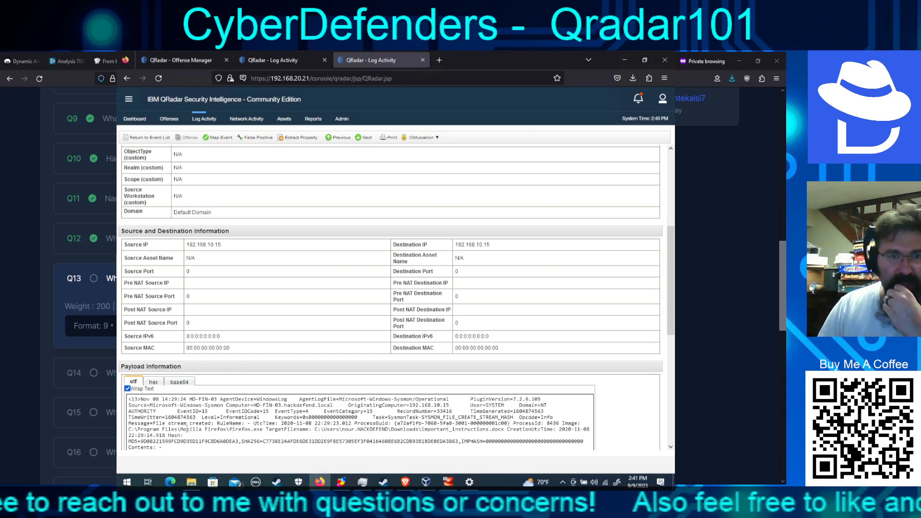
drag(422, 429, 506, 430)
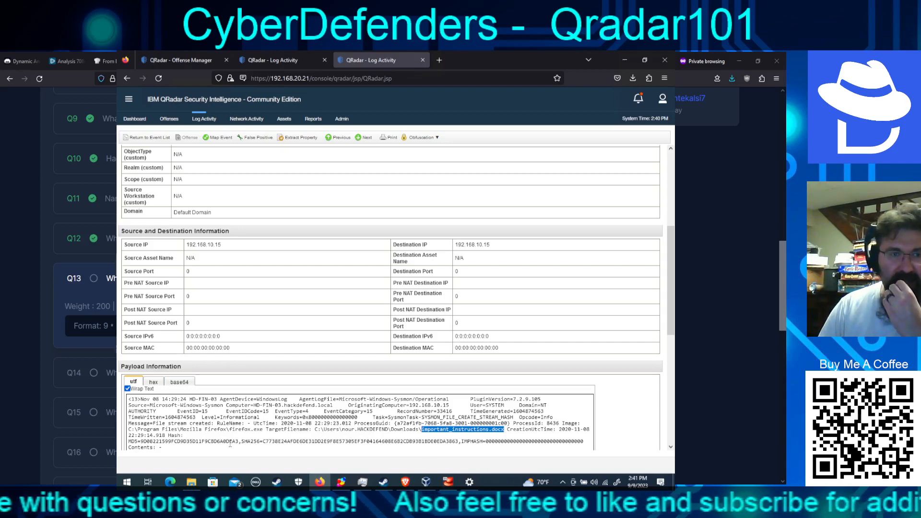
double_click(180, 442)
key(ctrl+c)
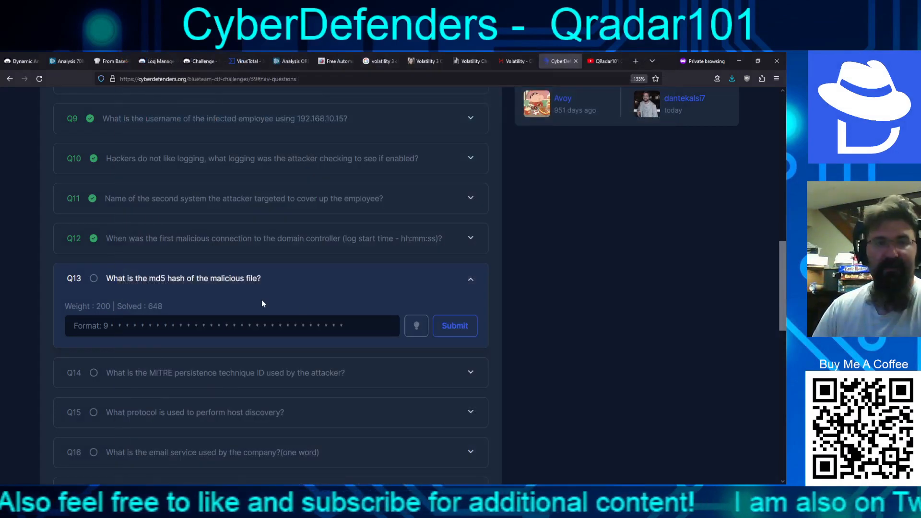
Step: Submit the copied hash 9D08221599FCD9D35D11F9CBD6A0DEA3 as the answer to Q13 on the CyberDefenders page
click(259, 328)
key(ctrl+v)
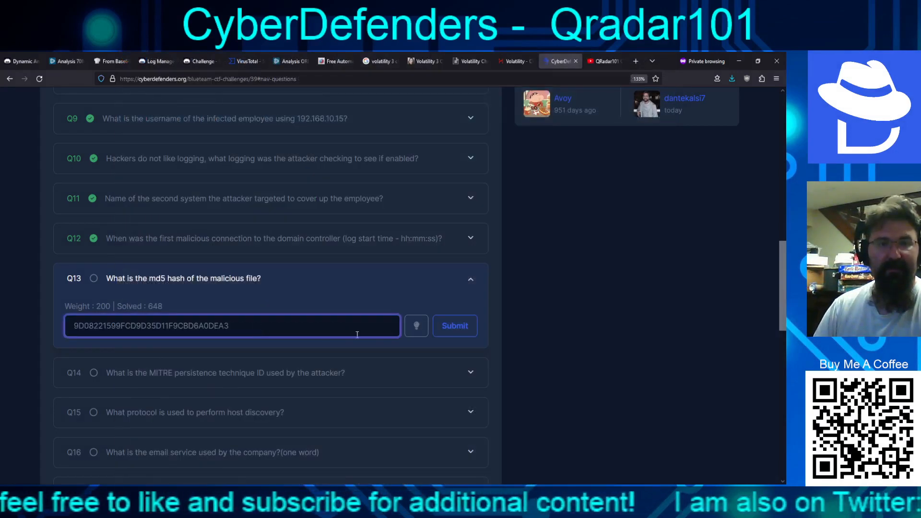
click(448, 327)
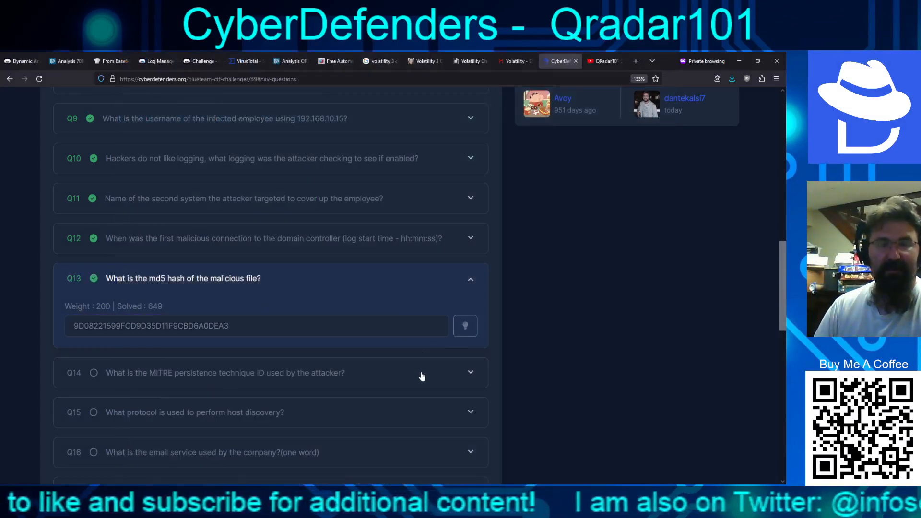
Step: Switch to VirusTotal and look up the copied hash 9D08221599FCD9D35D11F9CBD6A0DEA3
click(246, 61)
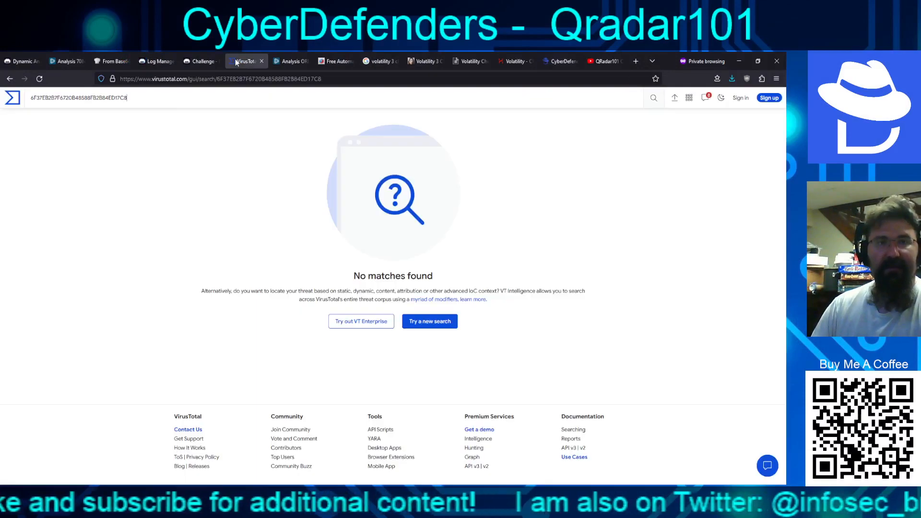
triple_click(105, 103)
key(ctrl+v)
key(Return)
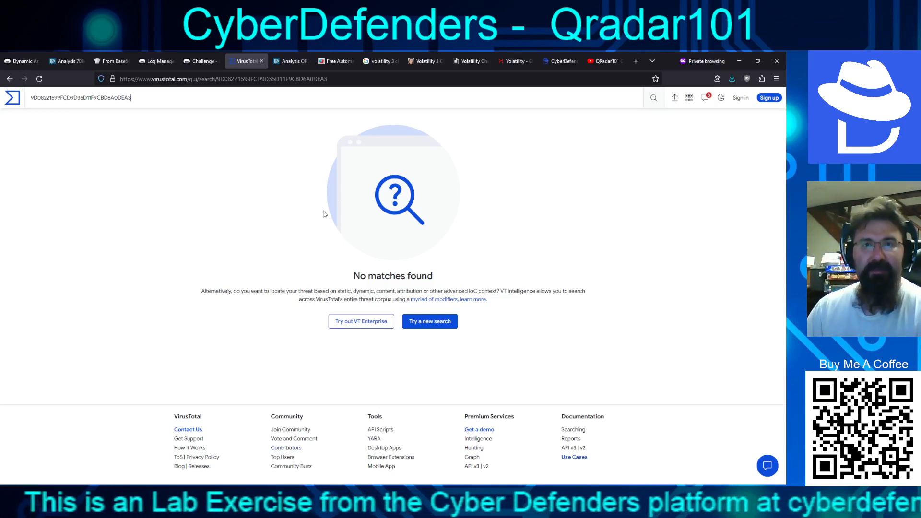
Step: Expand Q14 on the CyberDefenders page, and search Google for "mitre persistence" to open MITRE ATT&CK's Enterprise Persistence tactic page (TA0003)
click(547, 63)
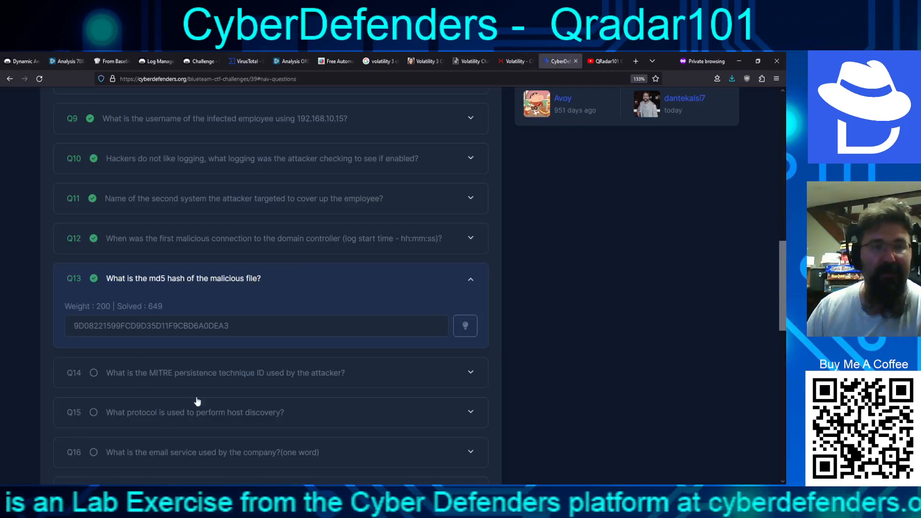
click(184, 379)
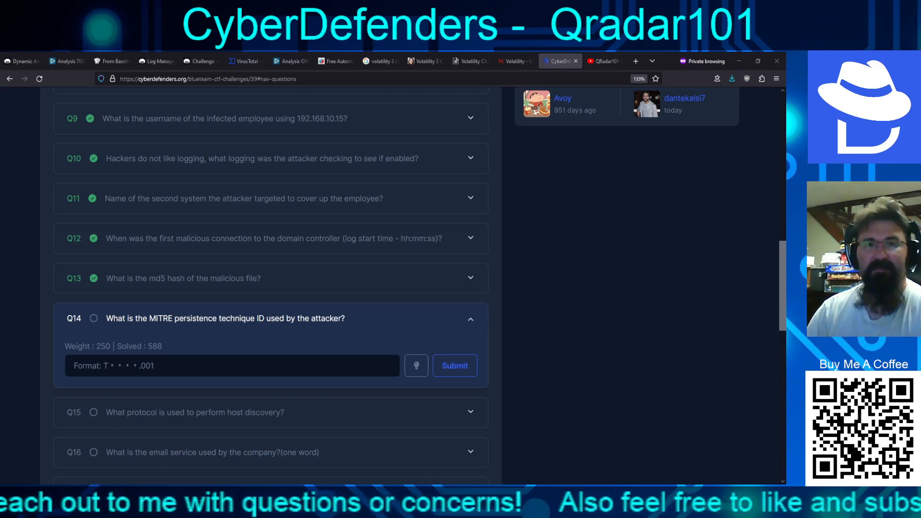
click(635, 61)
text(mitre)
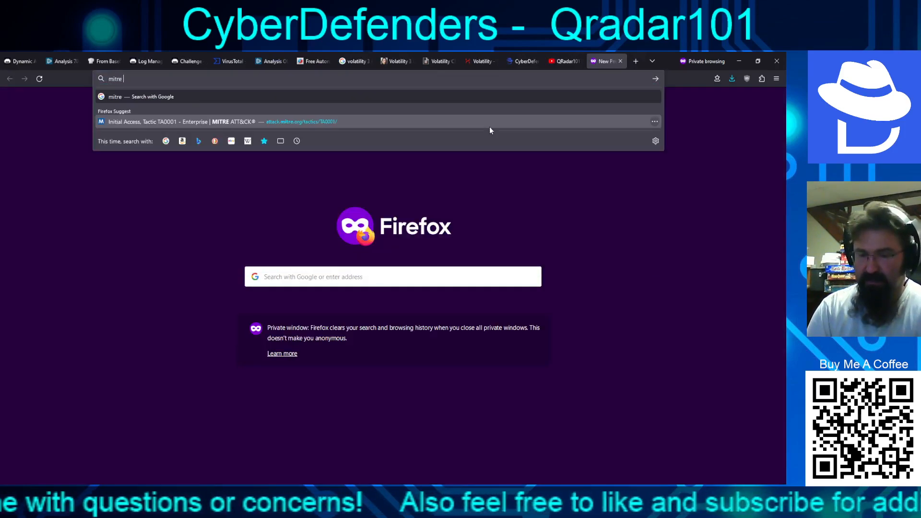
text( persistence)
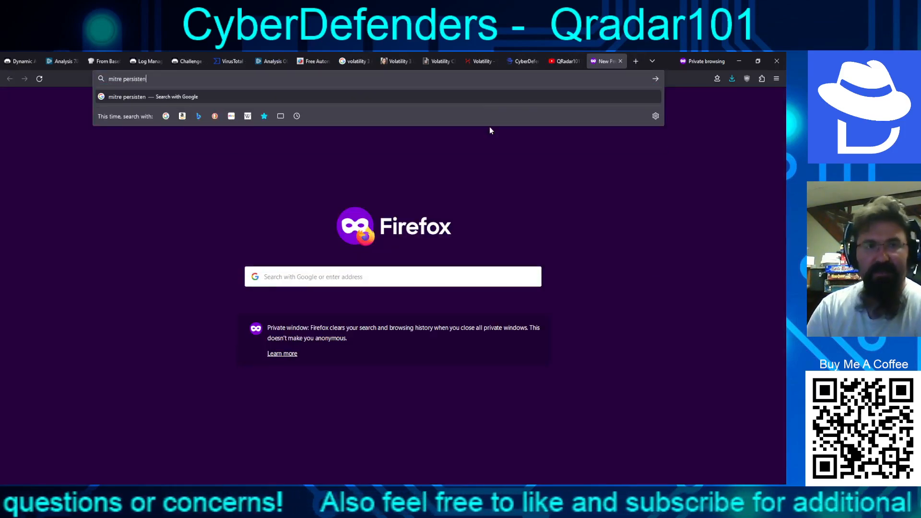
key(Return)
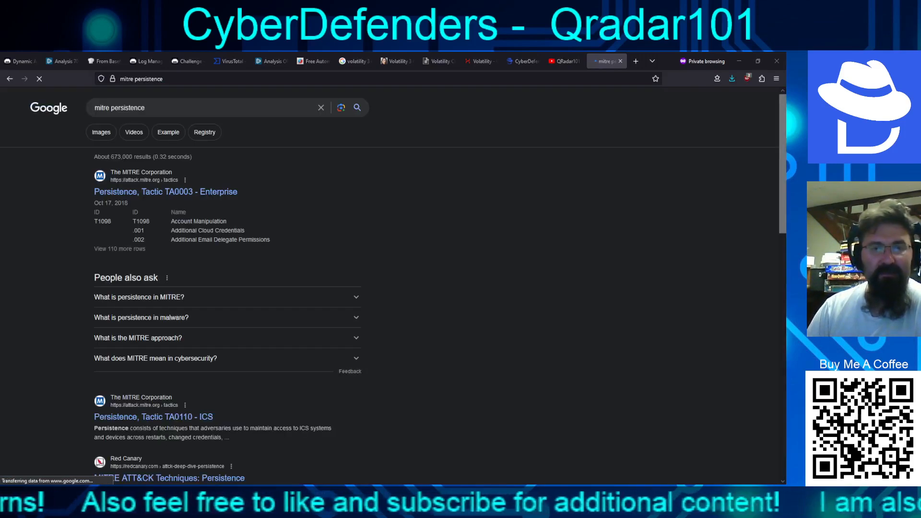
click(157, 193)
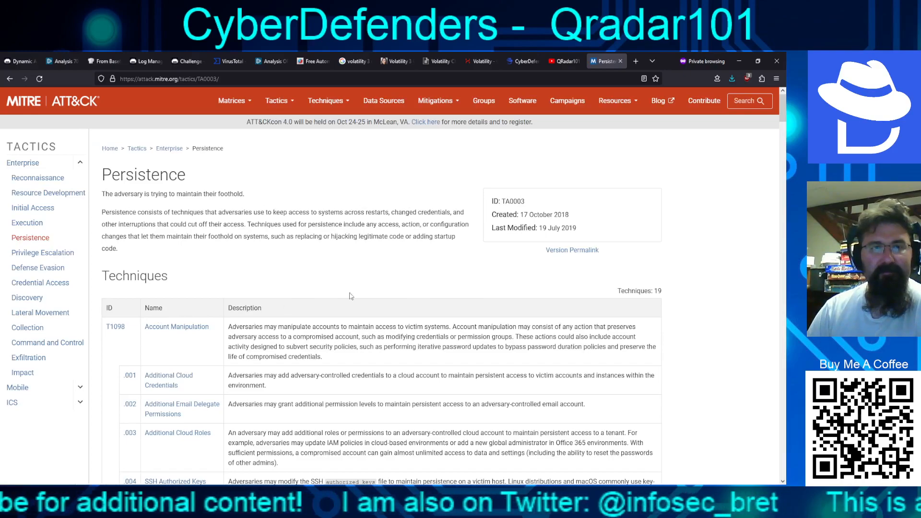
Step: Examine the techniques and sub-techniques listed on the Enterprise Persistence tactic page for one matching the attacker's activity
scroll(385, 243, down, 10)
scroll(395, 257, down, 8)
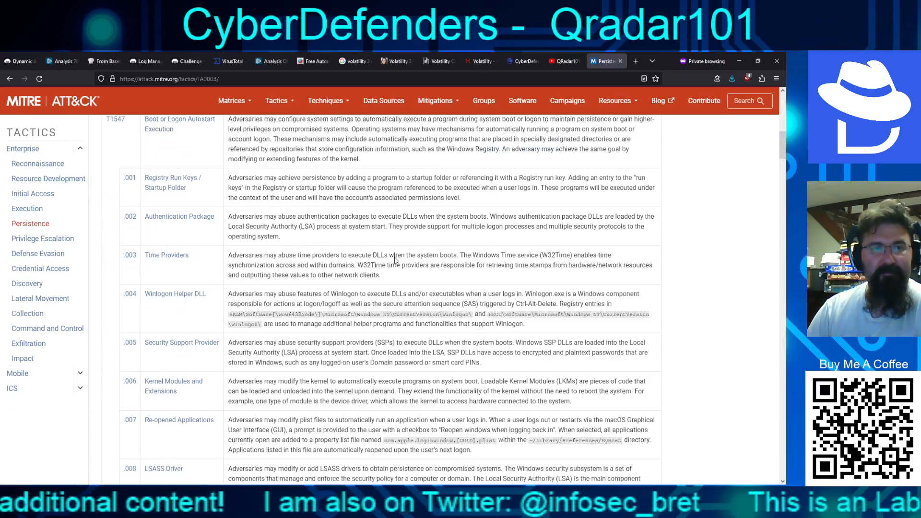
scroll(395, 257, down, 10)
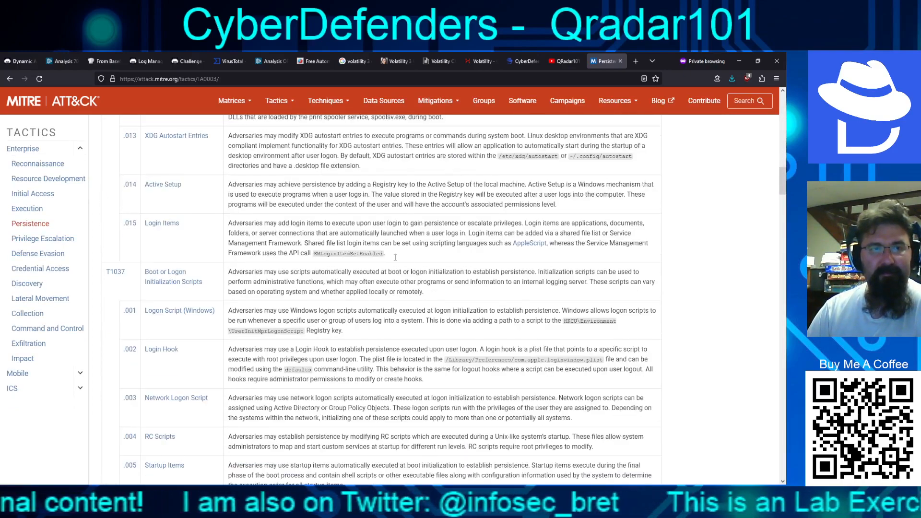
scroll(395, 260, up, 7)
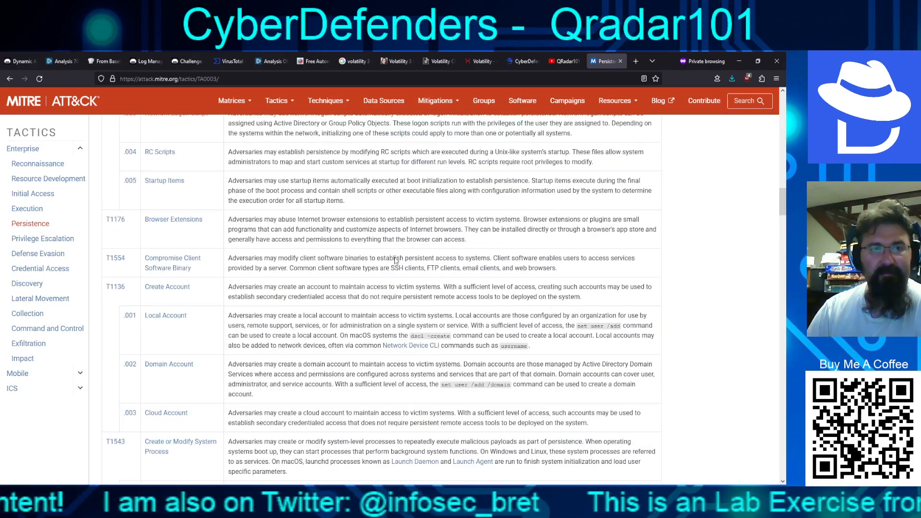
scroll(396, 258, down, 1)
scroll(396, 257, down, 7)
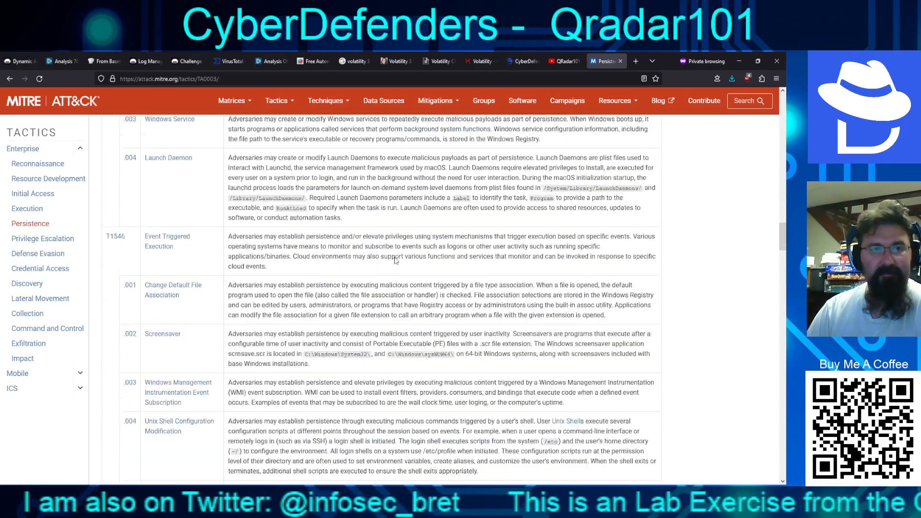
scroll(395, 257, down, 20)
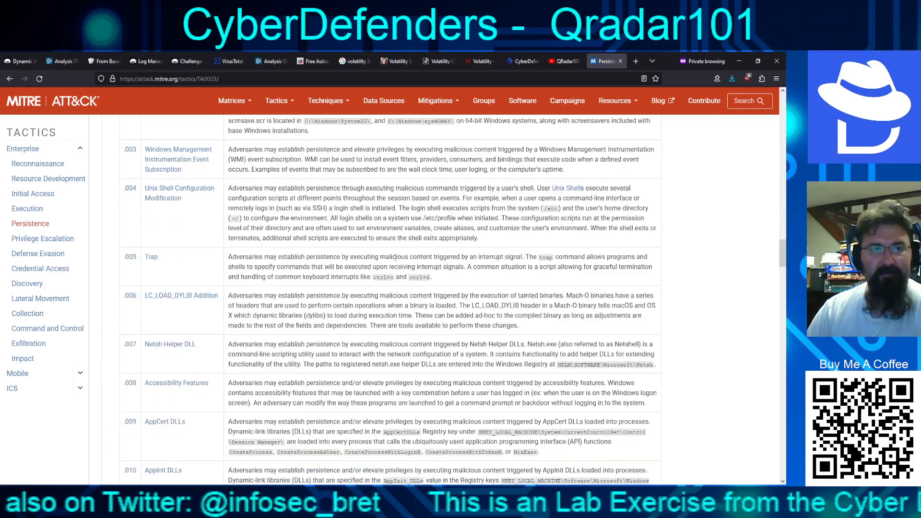
scroll(396, 260, down, 20)
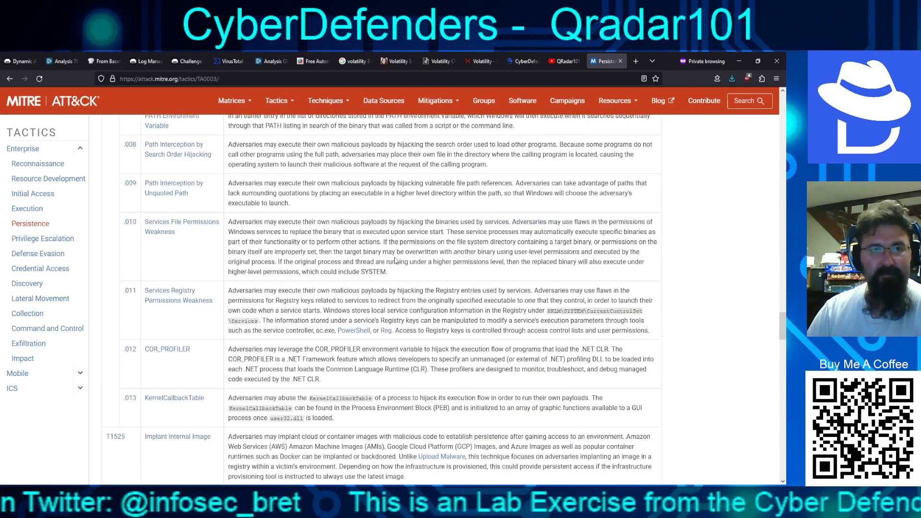
scroll(395, 260, down, 20)
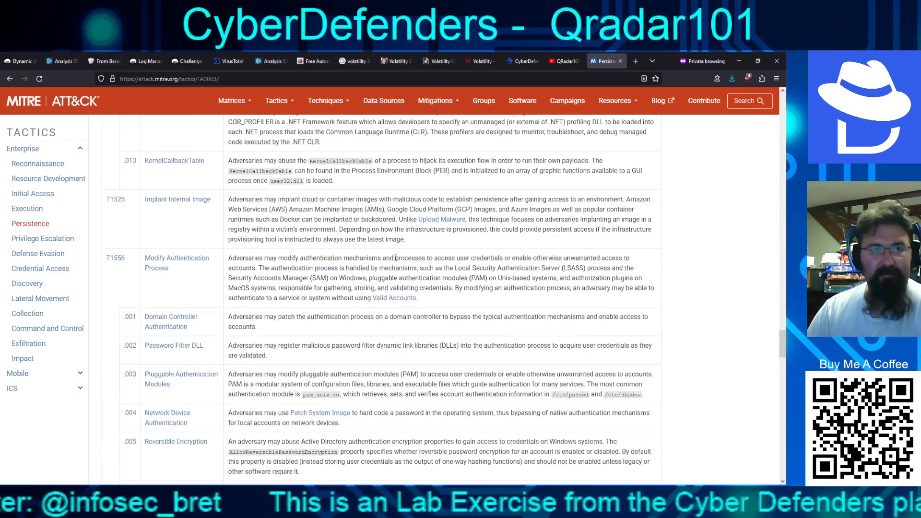
scroll(396, 259, down, 10)
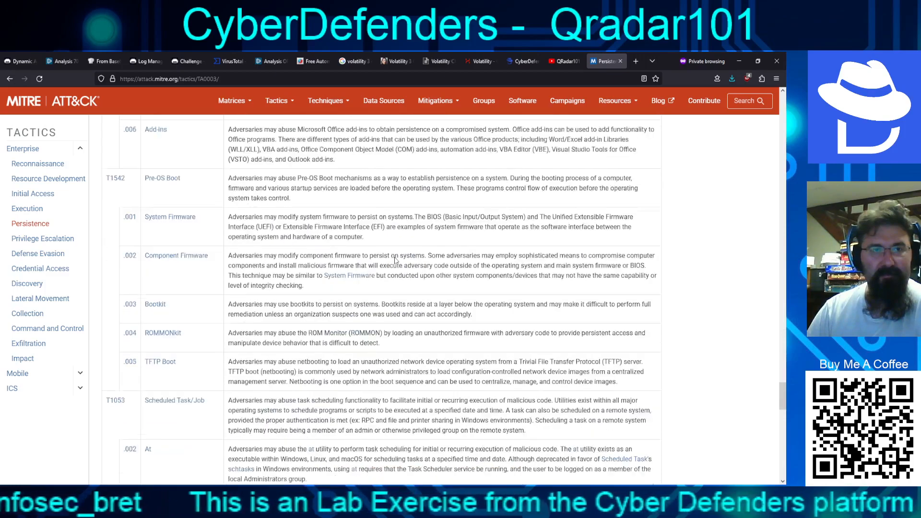
scroll(395, 258, down, 15)
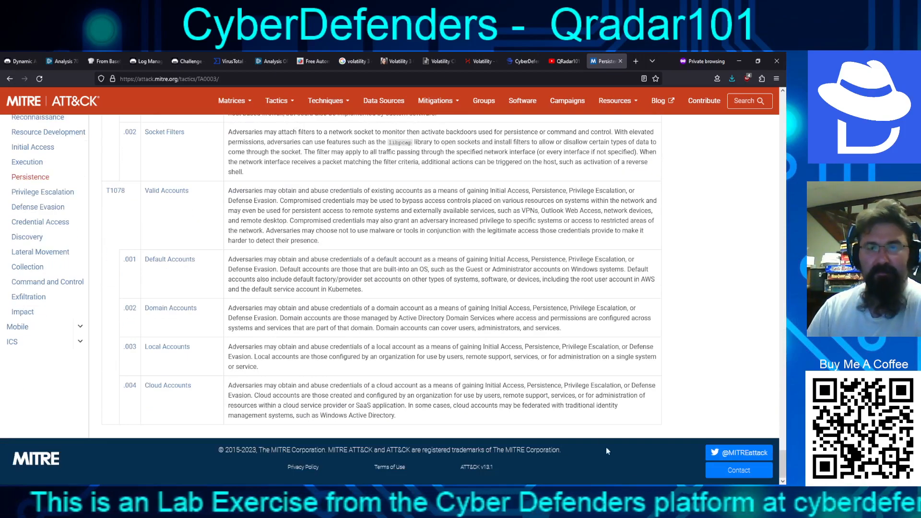
drag(783, 462, 763, 102)
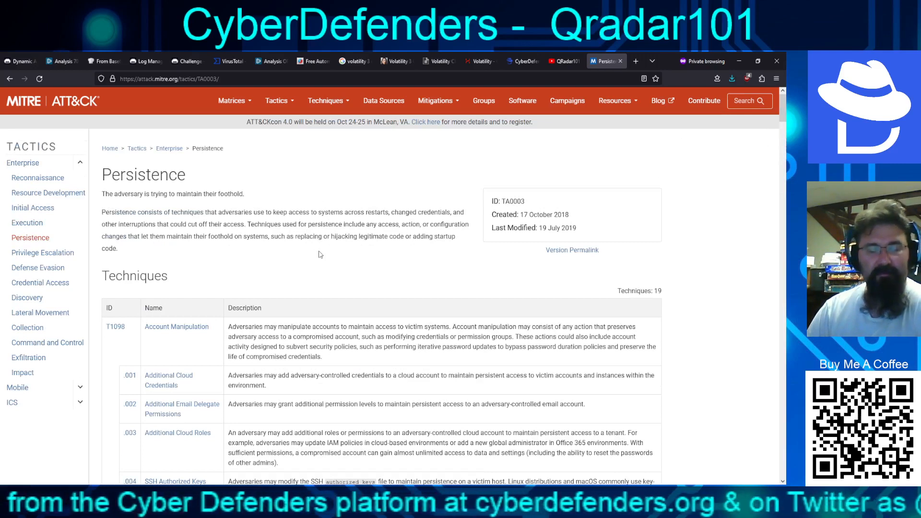
Step: Search the text of the Persistence tactic page for technique number 1060
key(ctrl+f)
key(ctrl+t)
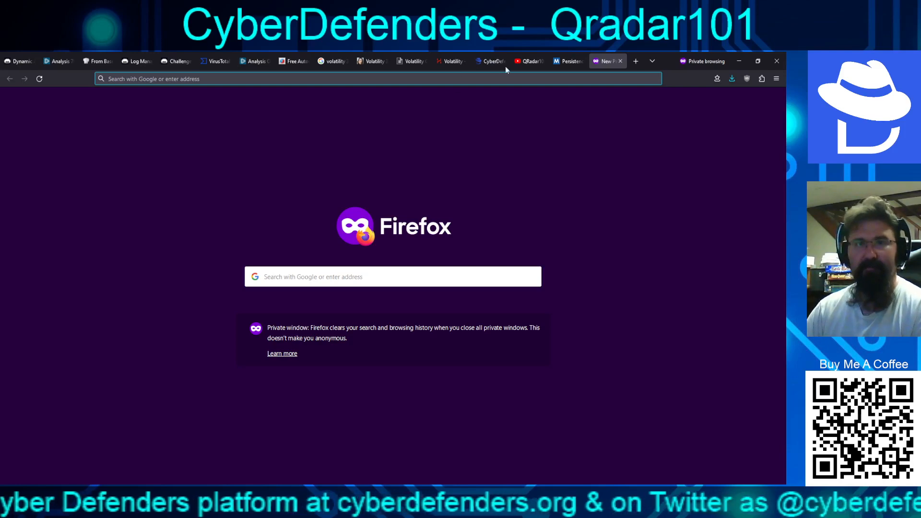
click(620, 61)
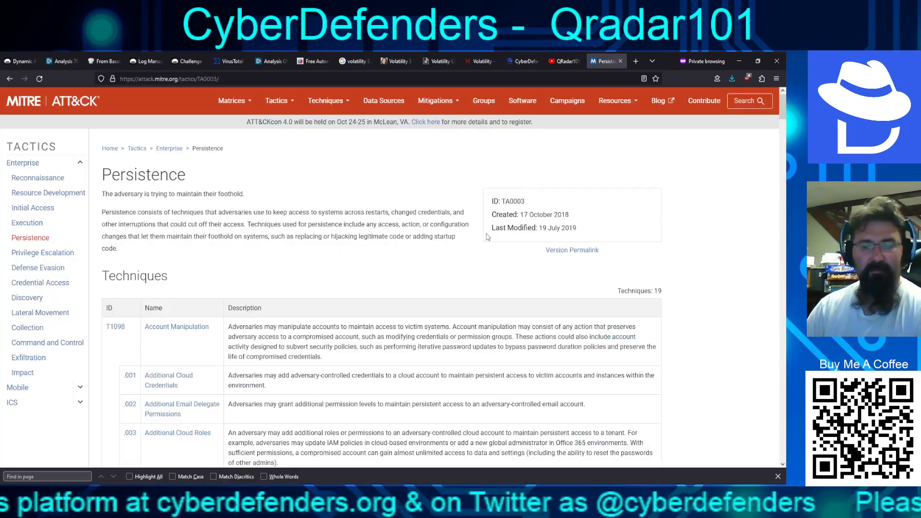
key(ctrl+f)
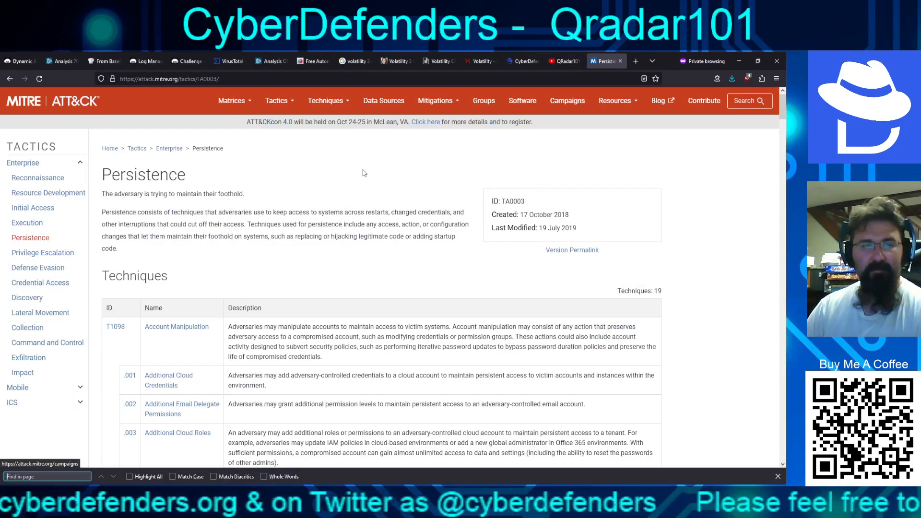
text(1060)
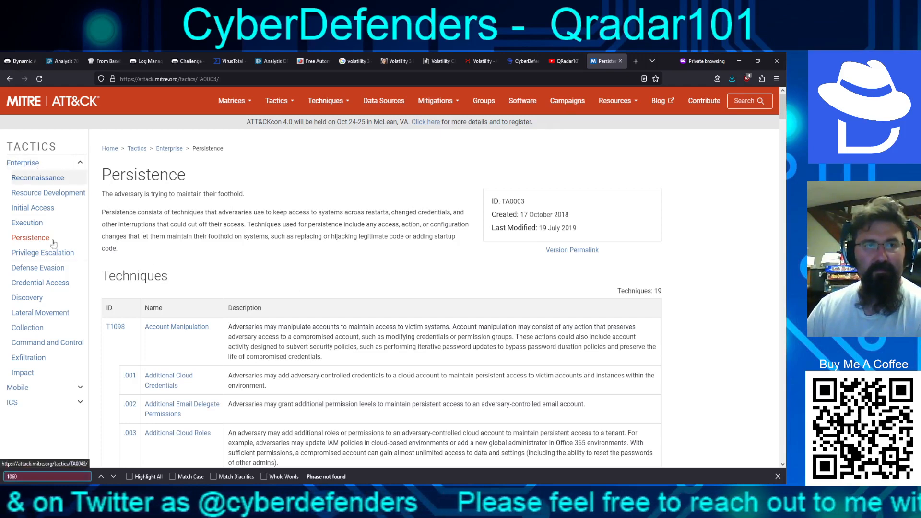
Step: Open MITRE ATT&CK's list of Enterprise techniques and look through it for technique 1060
click(232, 101)
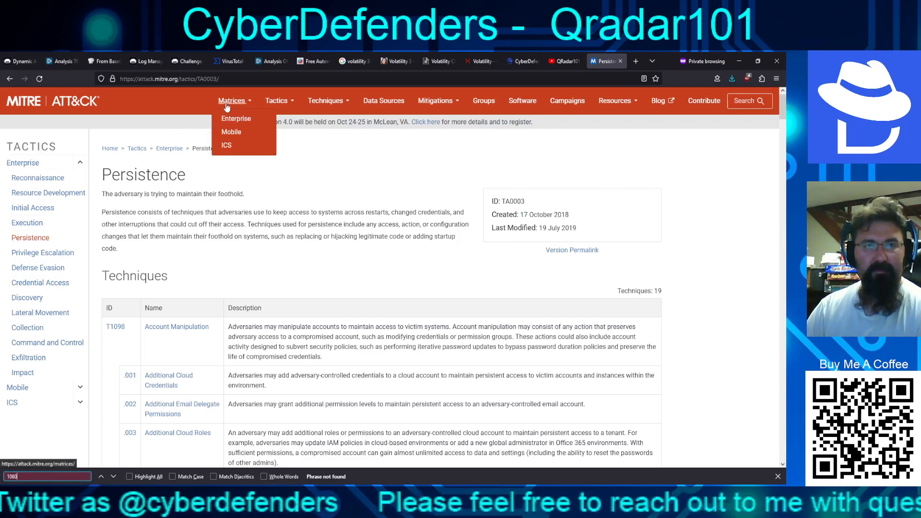
click(326, 101)
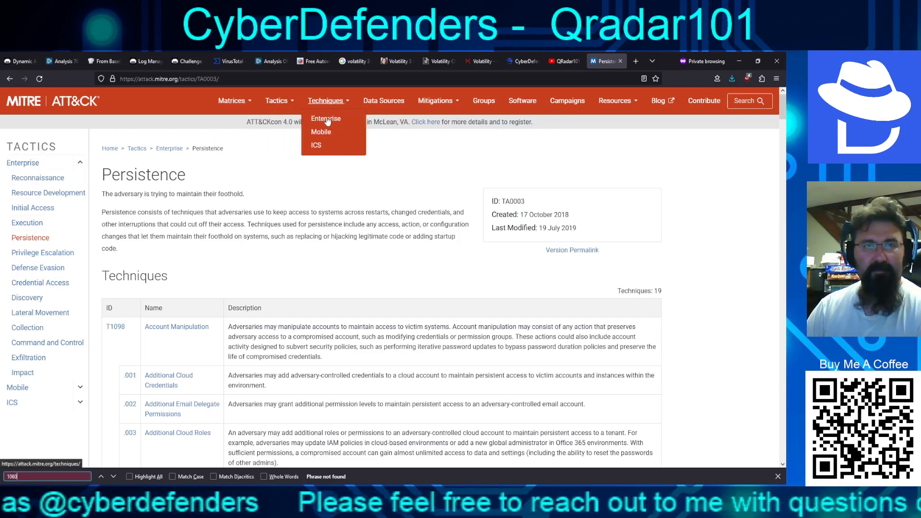
click(326, 118)
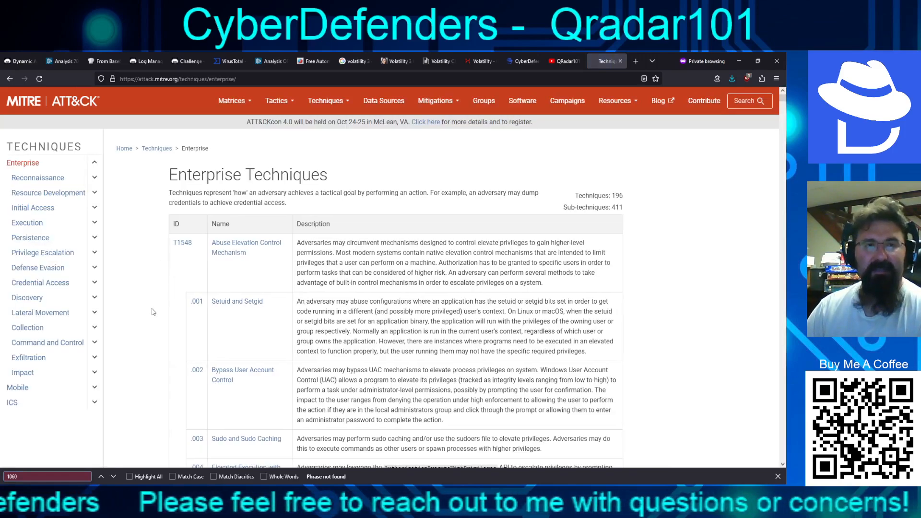
scroll(149, 278, down, 6)
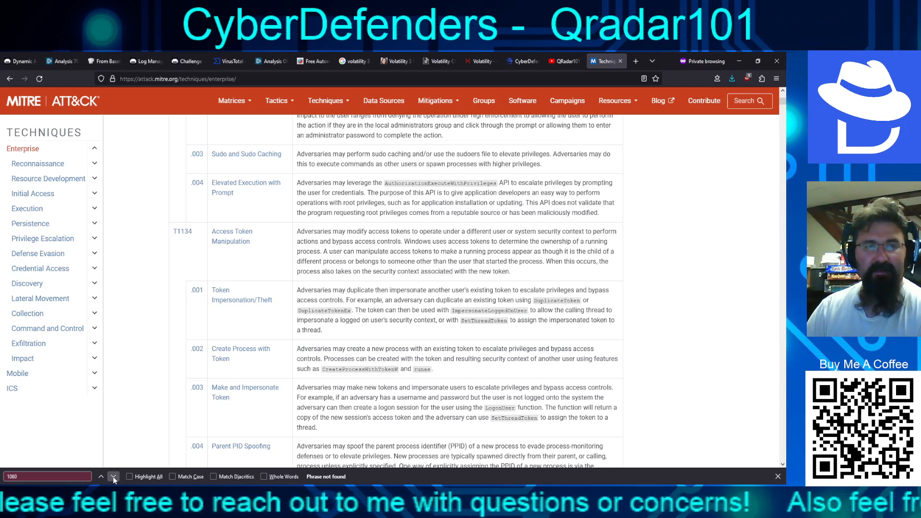
Step: Search Google for "mitre T1060" and dismiss the in-page text search
click(193, 73)
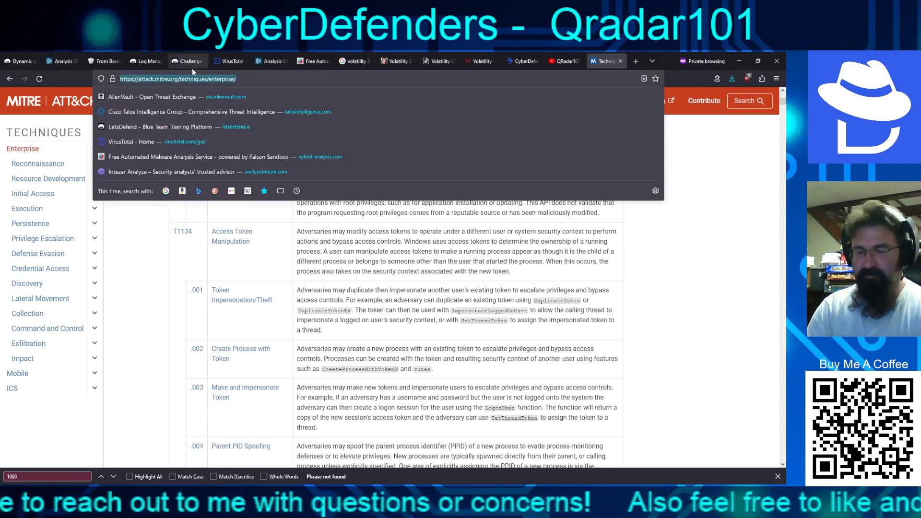
text(mitre T1060)
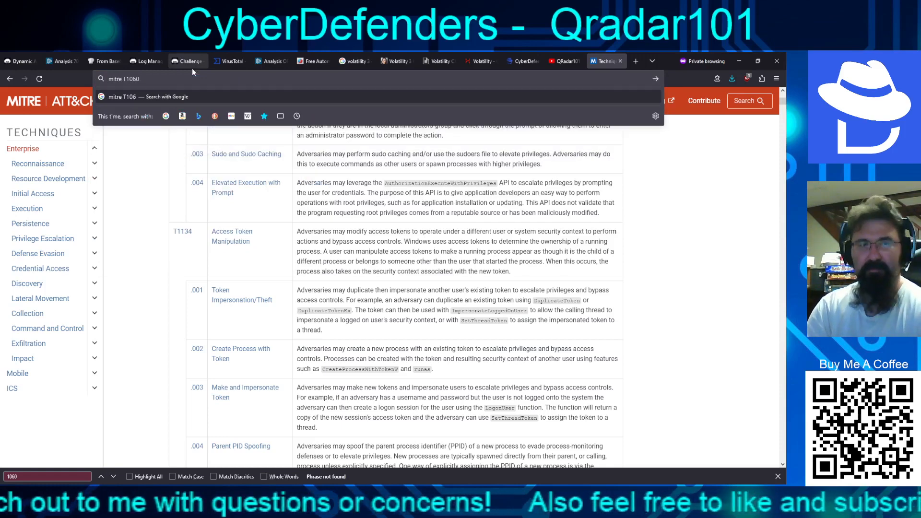
key(Return)
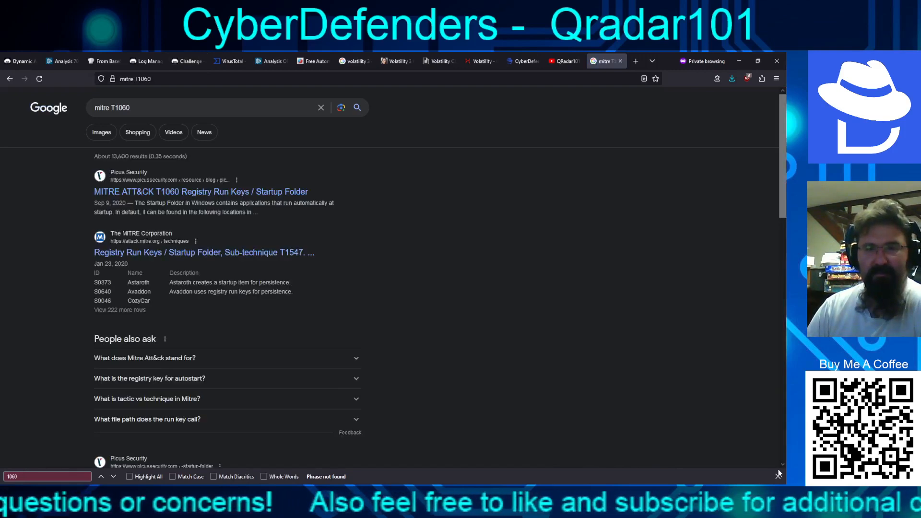
click(778, 476)
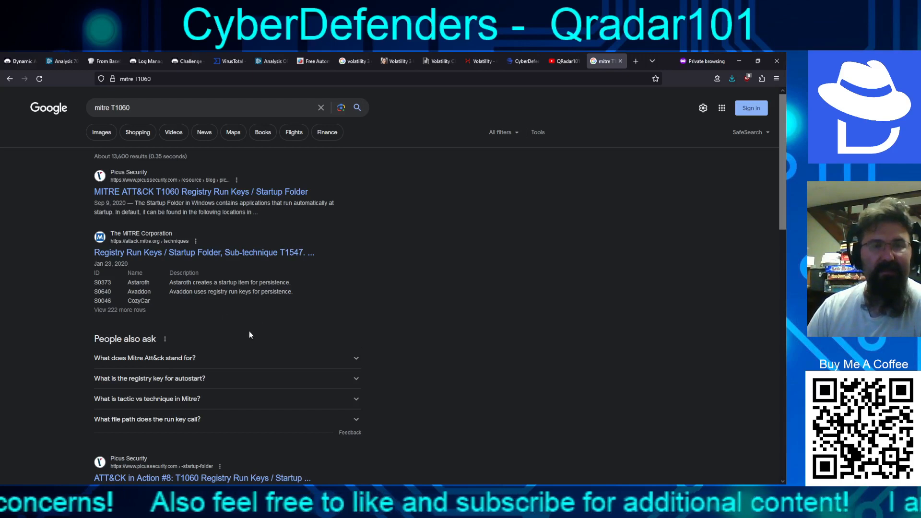
Step: Open the Picus Security article on MITRE ATT&CK T1060 Registry Run Keys / Startup Folder and read its introduction
click(158, 192)
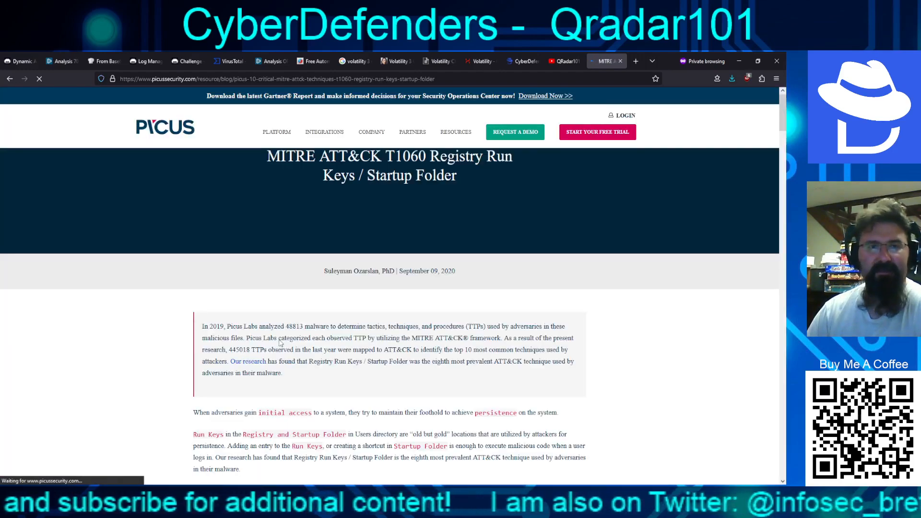
scroll(479, 369, down, 5)
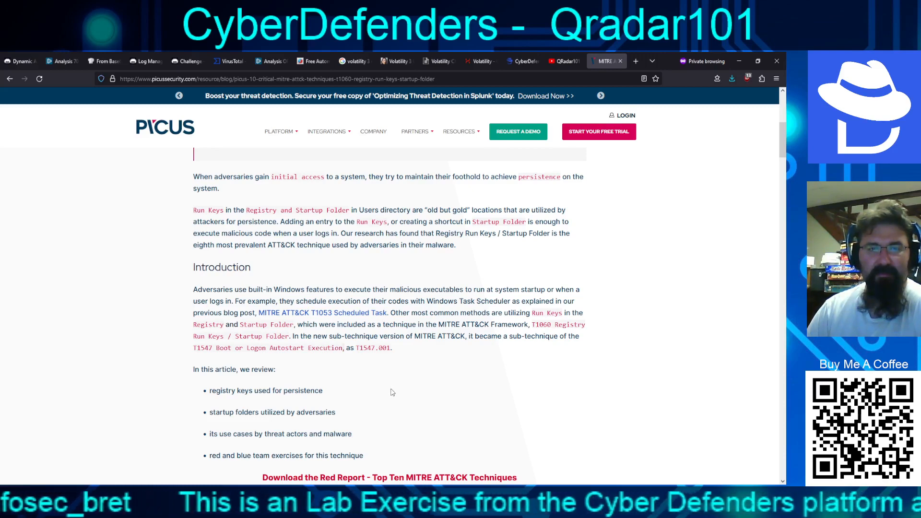
scroll(391, 393, down, 3)
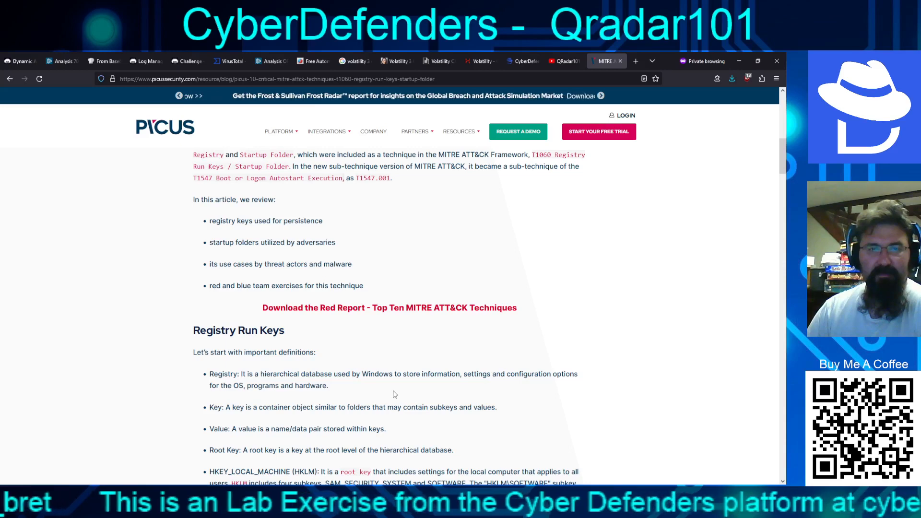
scroll(395, 394, up, 3)
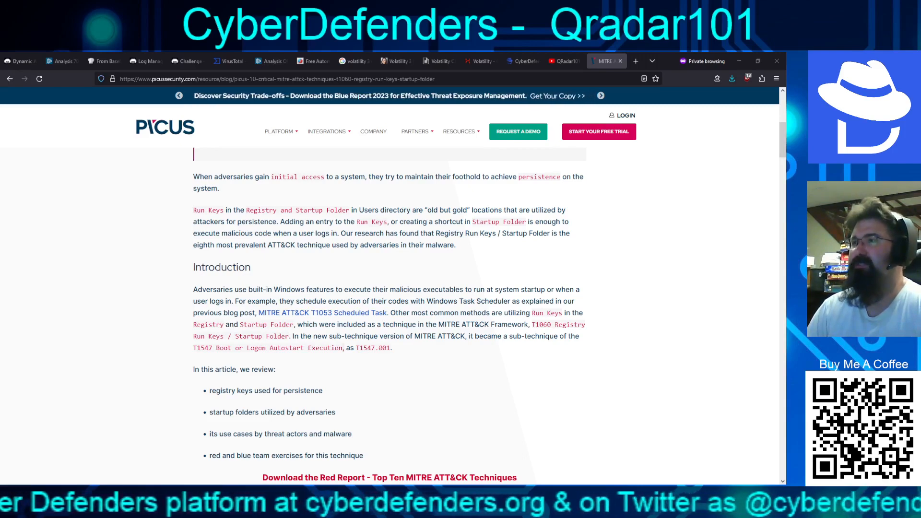
Step: Switch to QRadar and examine the Run key value name and the TEMP script path in the registry event's payload
key(alt+Tab)
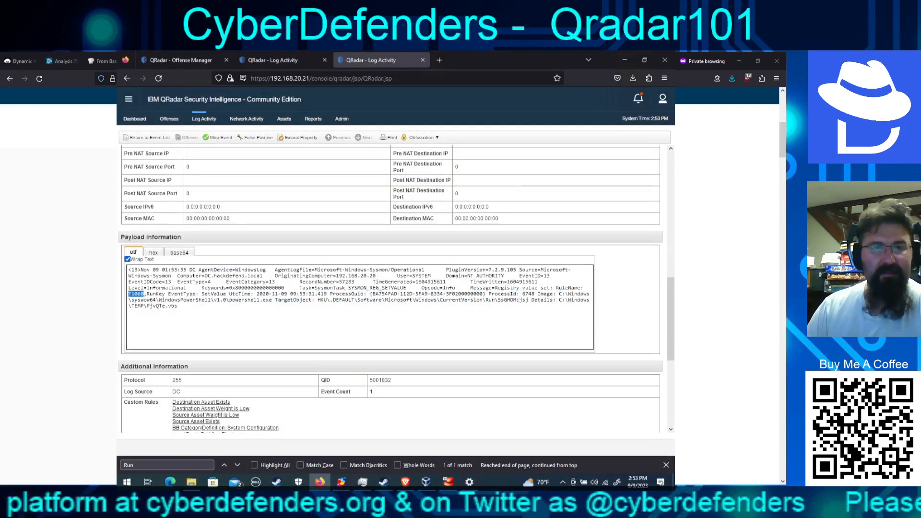
click(563, 287)
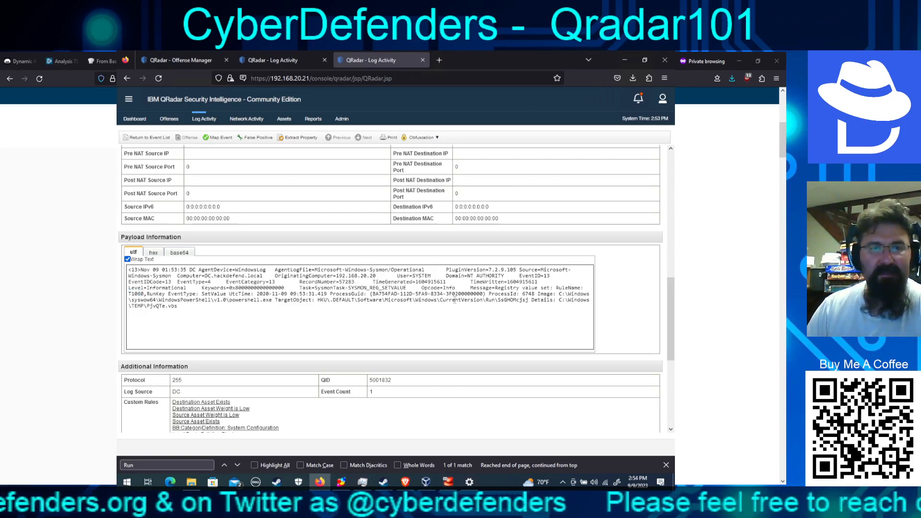
drag(498, 300, 530, 301)
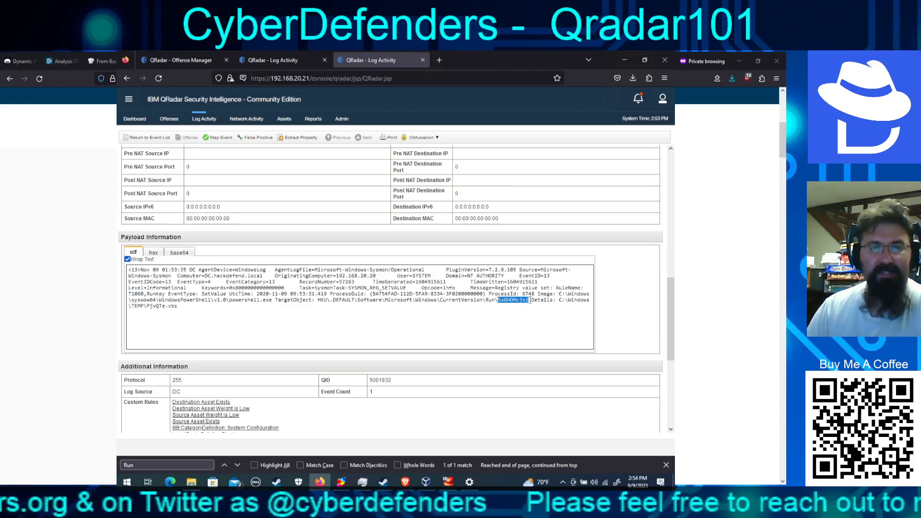
click(530, 300)
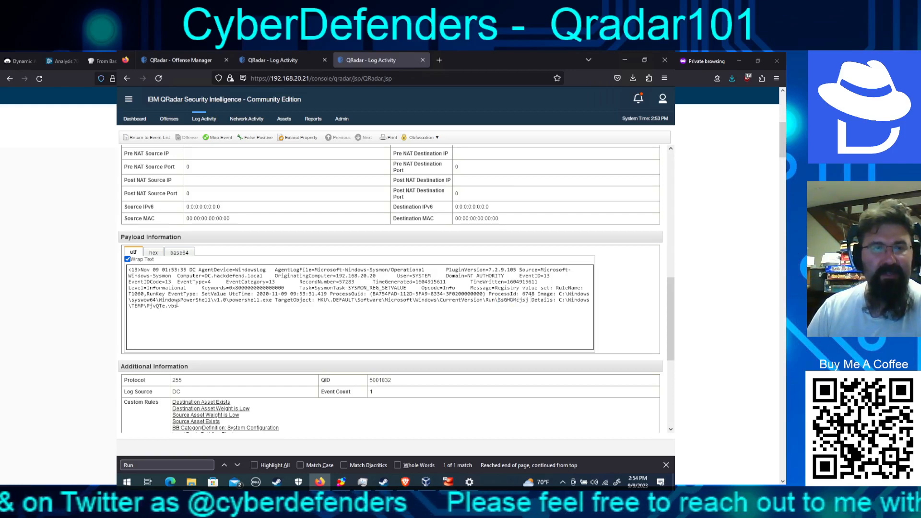
drag(178, 305, 129, 307)
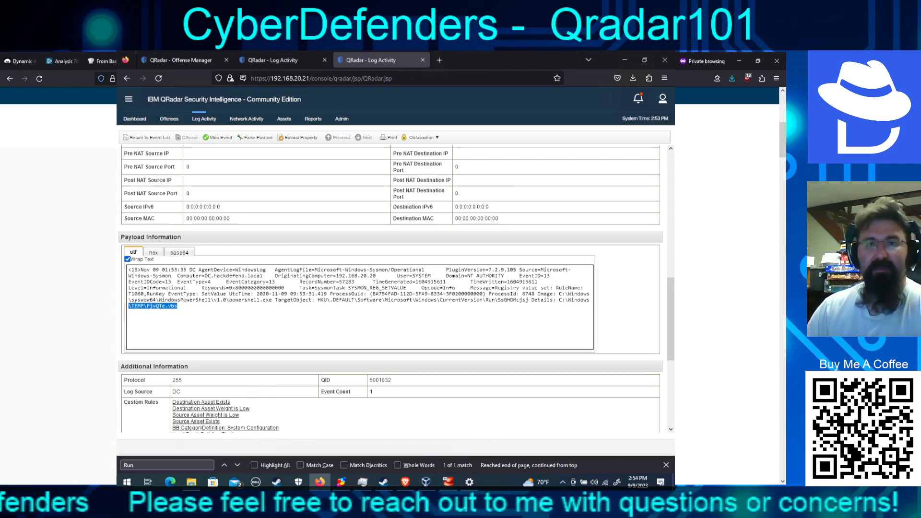
Step: Try submitting T1060.001 as the answer to Q14 on the CyberDefenders page
key(ctrl+Tab)
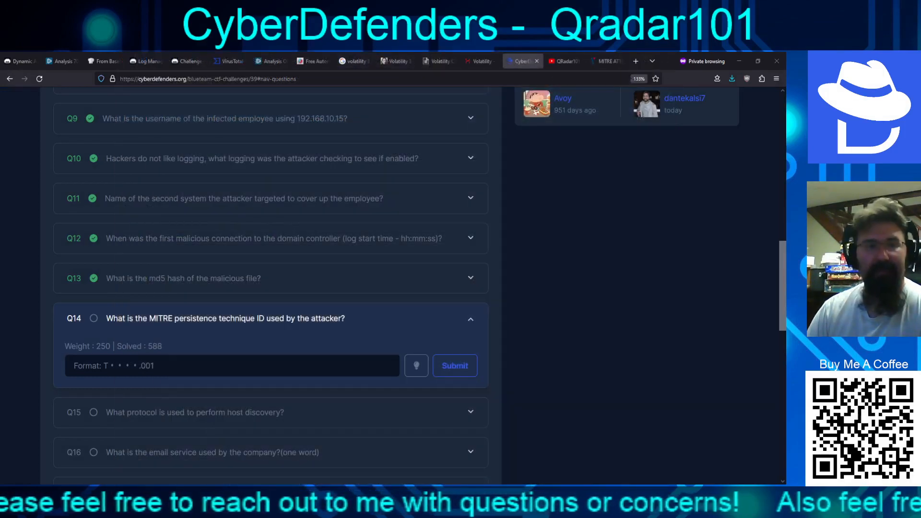
click(240, 367)
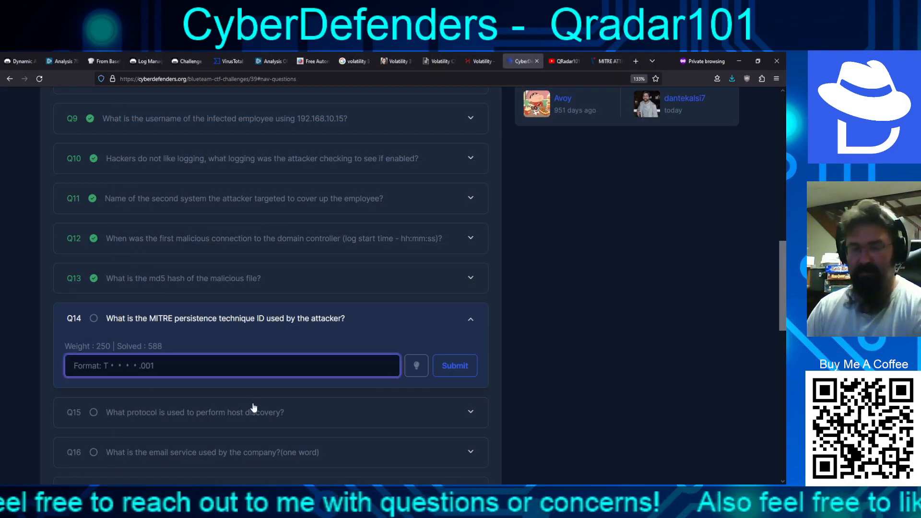
text(T1060.0)
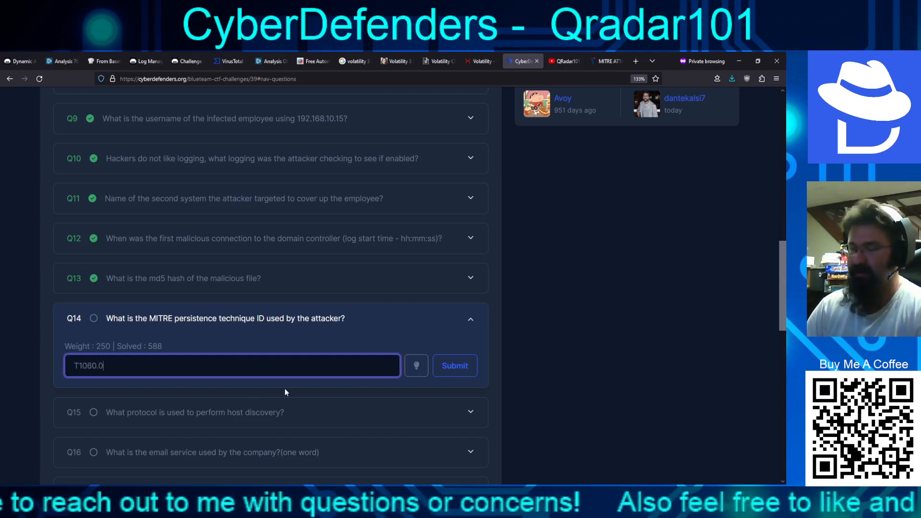
text(01)
key(Return)
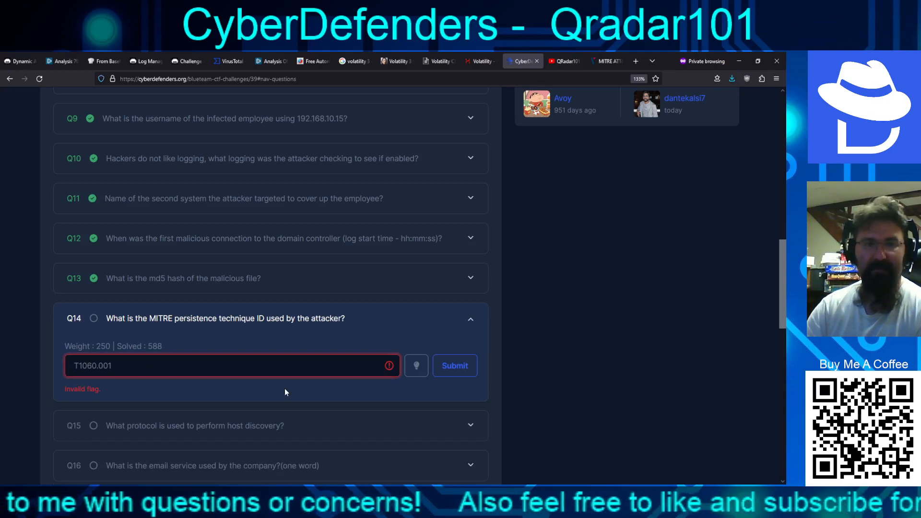
Step: Clear the rejected Q14 answer and copy the sub-technique ID T1547.001 from the Picus article's introduction
key(BackSpace)
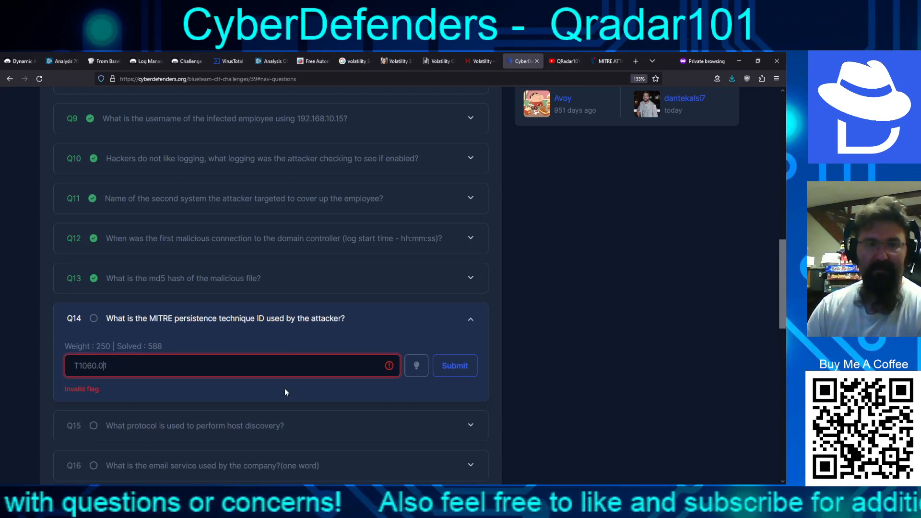
key(ctrl+a)
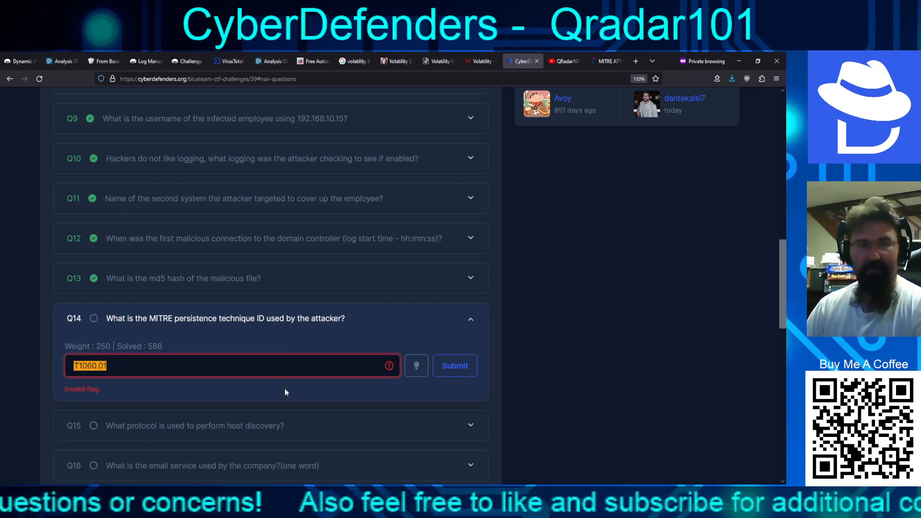
key(BackSpace)
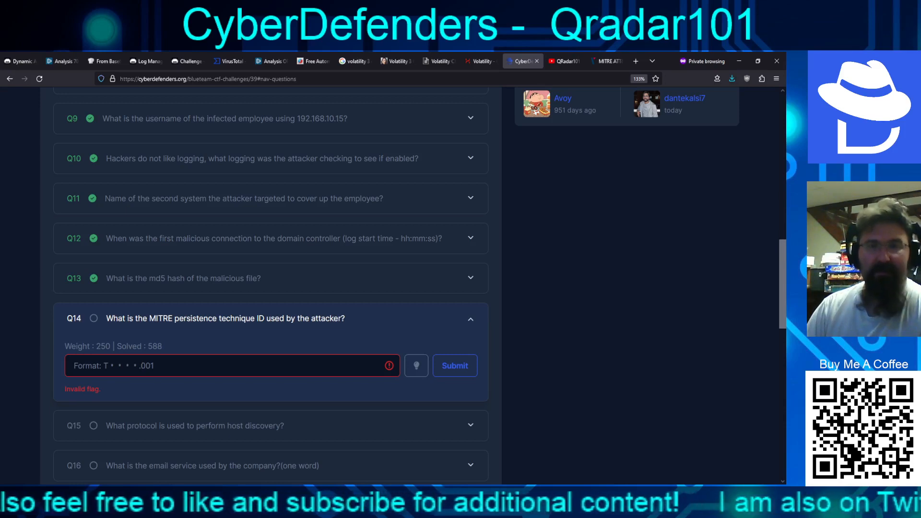
click(600, 61)
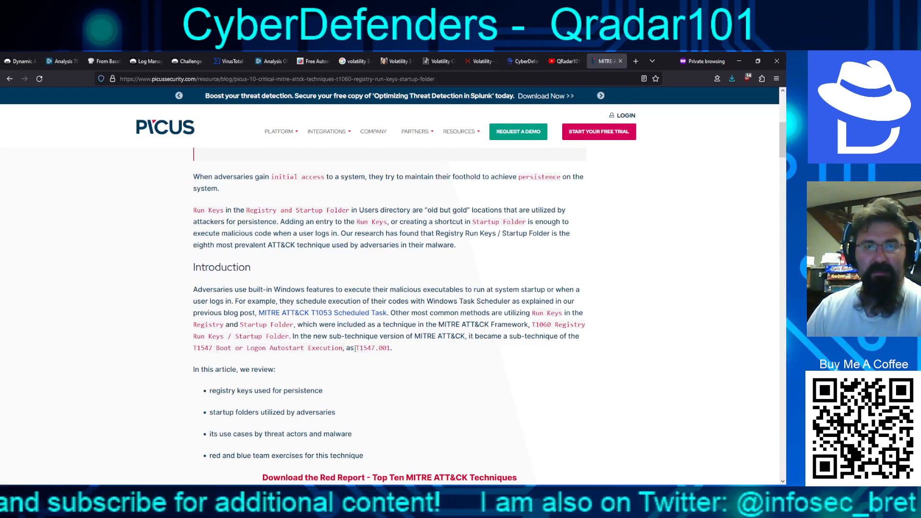
drag(355, 349, 391, 351)
key(ctrl+c)
click(377, 385)
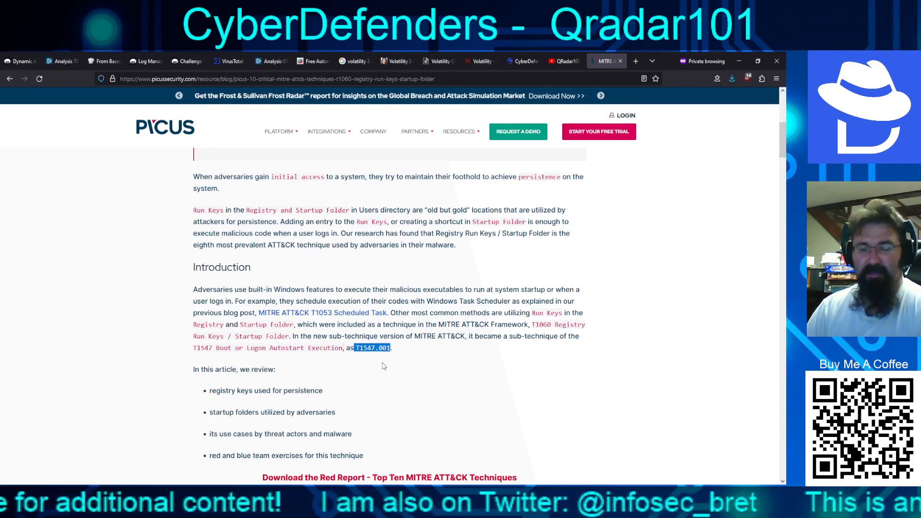
Step: Submit T1547.001 as the answer to Q14 on the CyberDefenders page, without the stray leading space
click(520, 62)
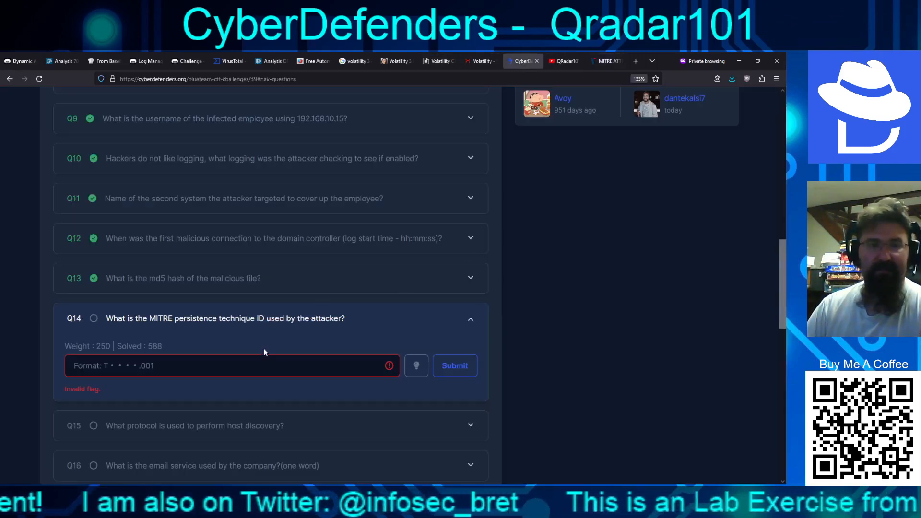
click(278, 365)
key(ctrl+v)
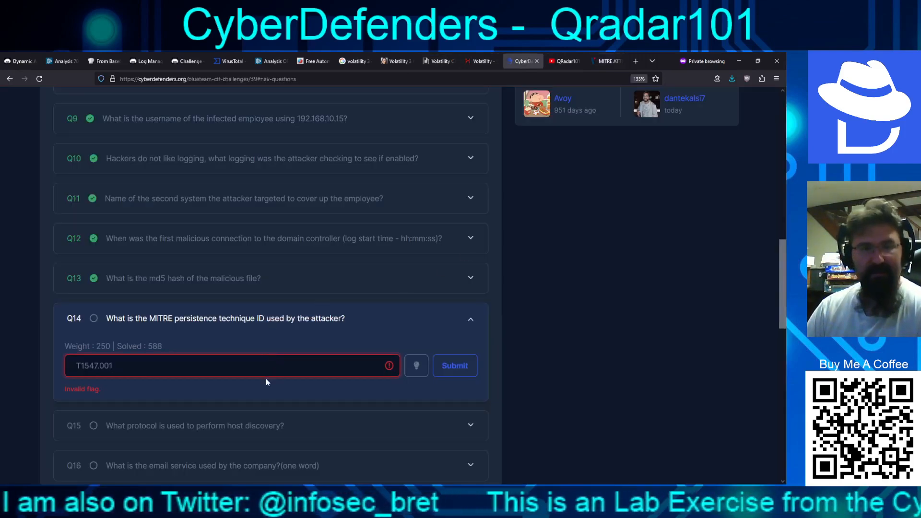
key(Home)
key(Delete)
key(Right)
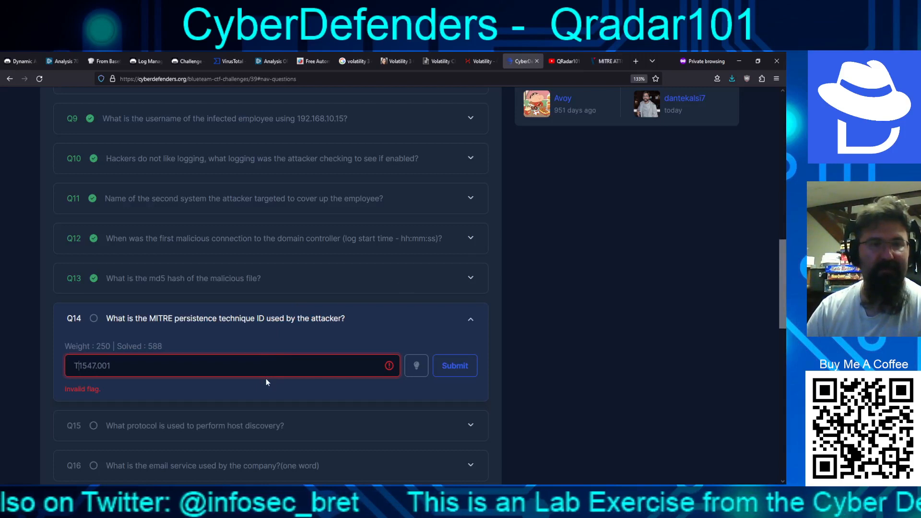
click(441, 371)
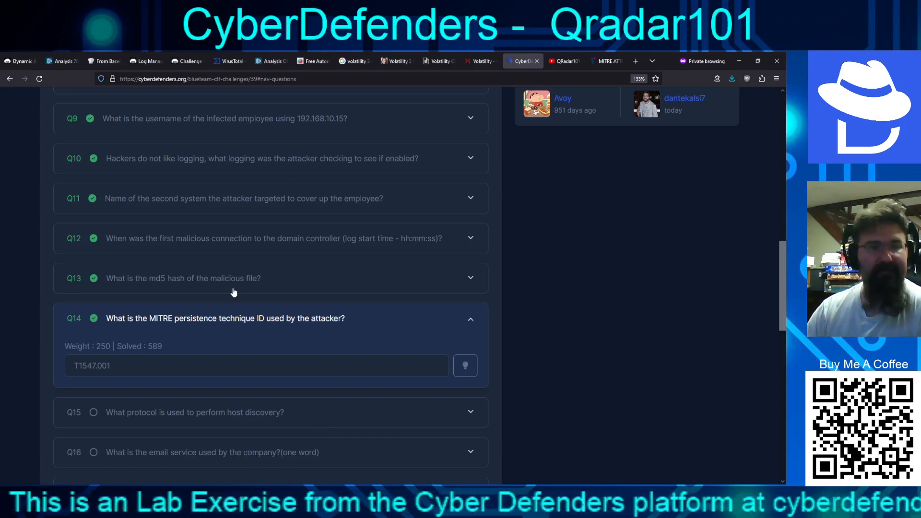
Step: Open Q15 about the host discovery protocol and submit icmp as its answer
scroll(234, 292, down, 4)
scroll(238, 317, up, 3)
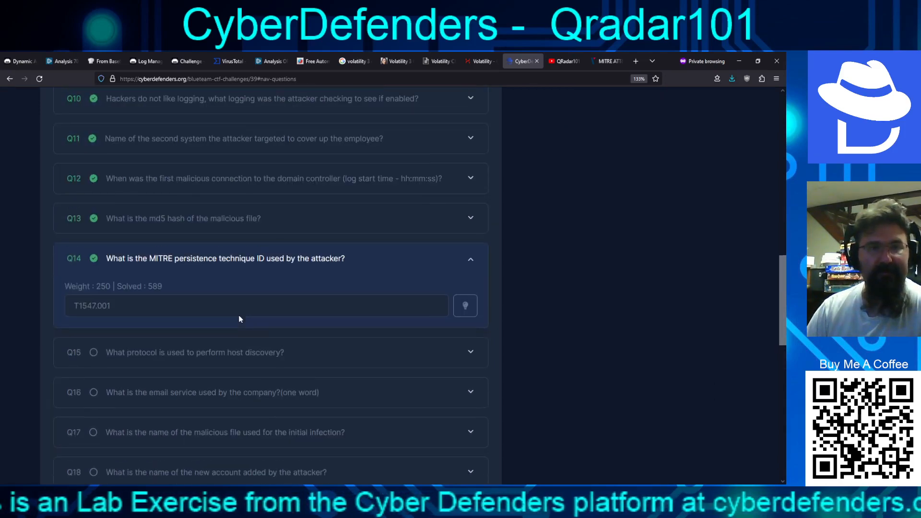
click(208, 352)
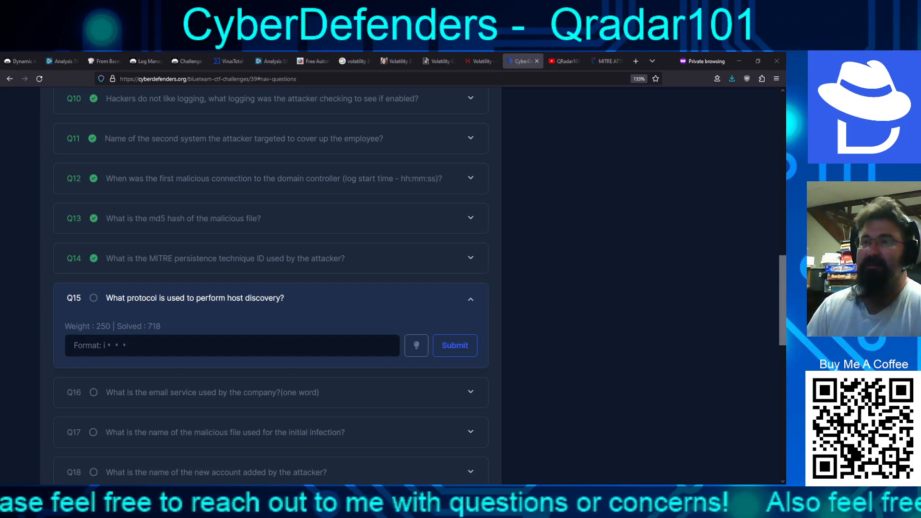
scroll(412, 288, up, 6)
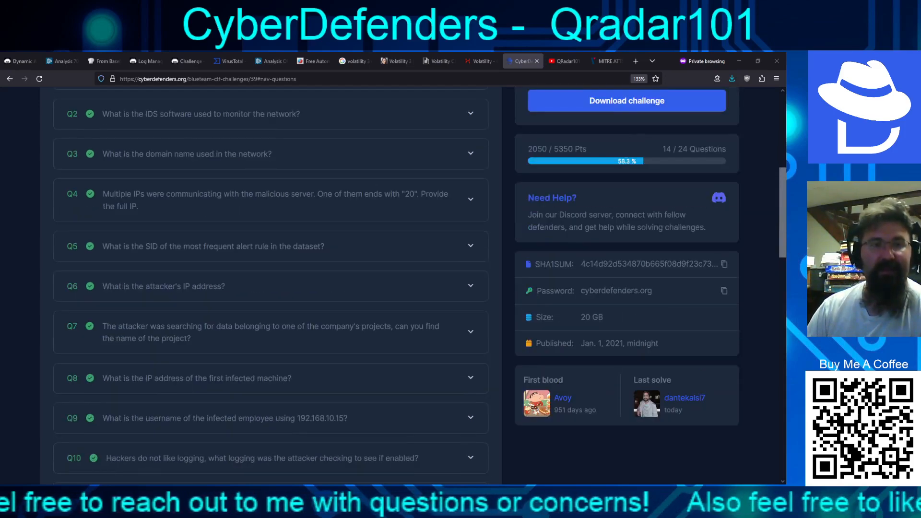
scroll(413, 288, up, 5)
scroll(413, 288, down, 5)
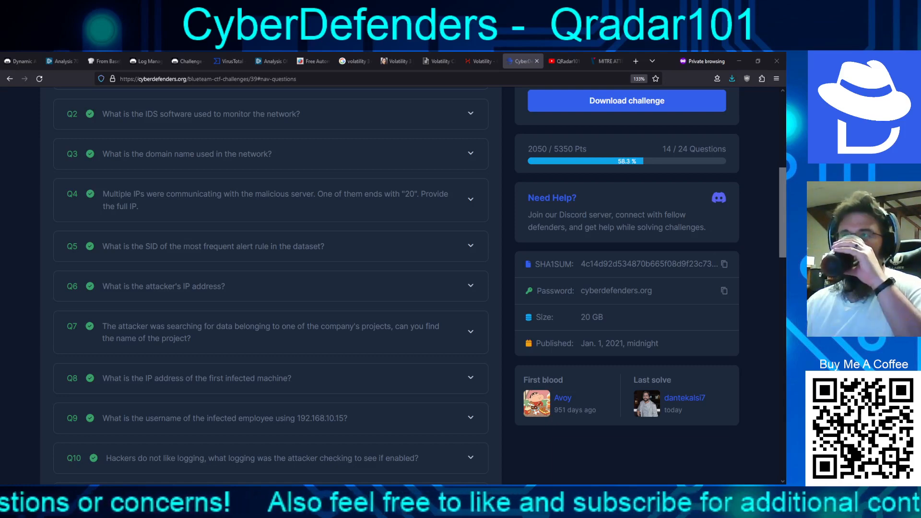
scroll(271, 288, down, 8)
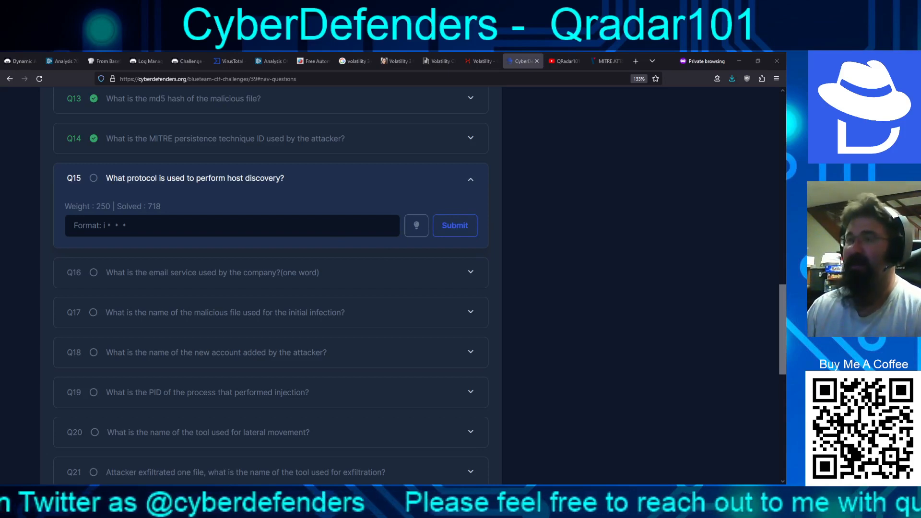
click(210, 225)
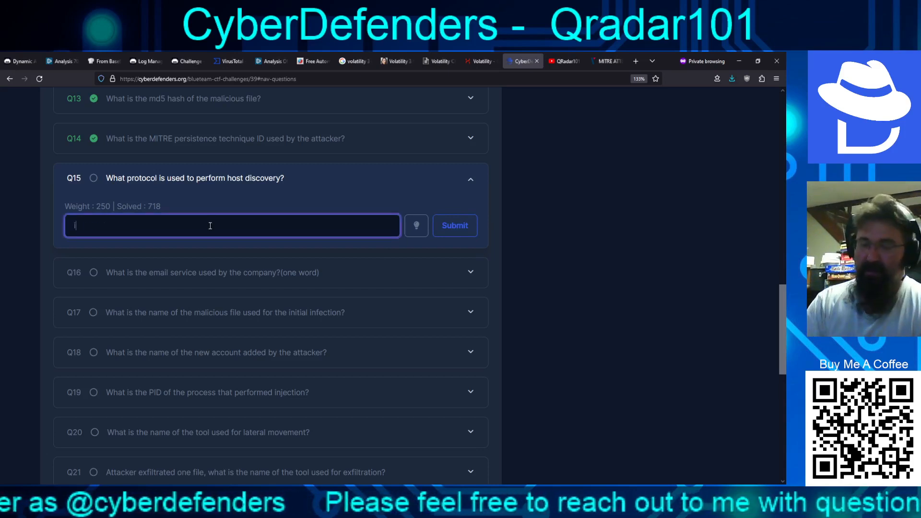
text(icmp)
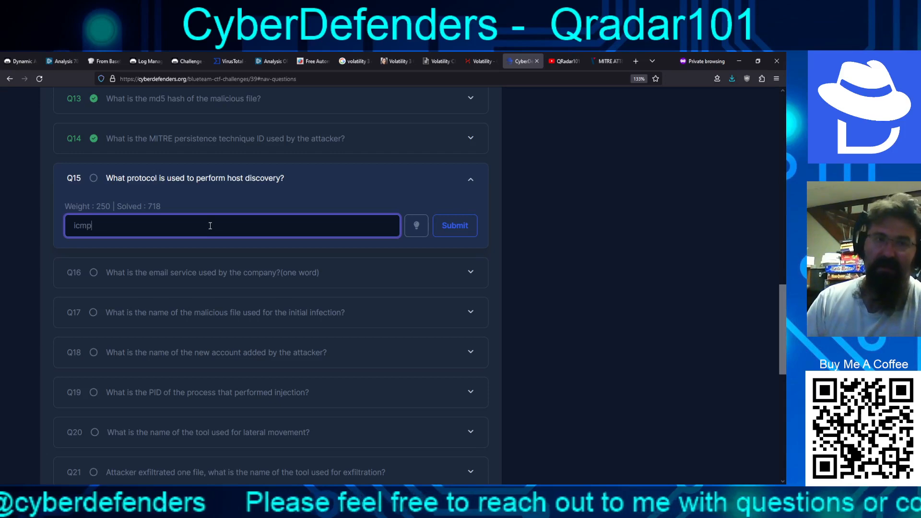
key(Return)
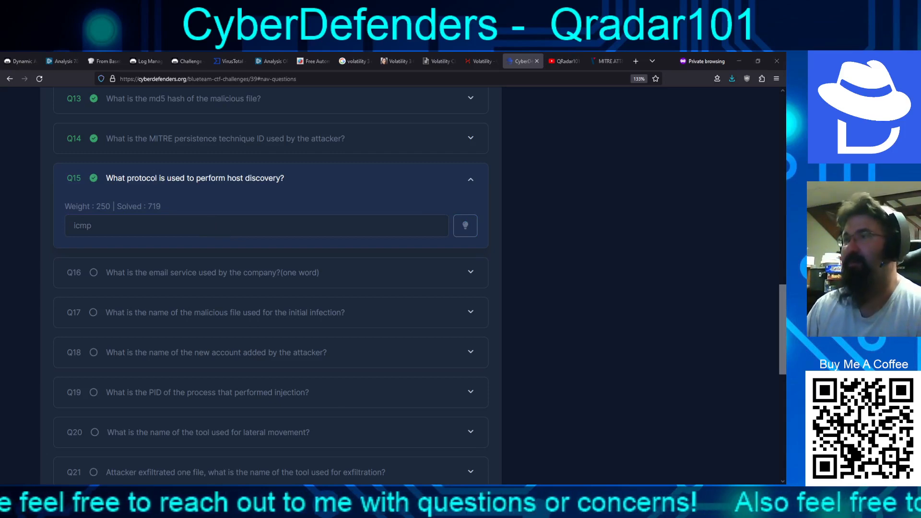
Step: Switch to QRadar, return to the event list and examine the destination IPs and ports of the Zeek_conn records from 192.168.10.15
key(alt+Tab)
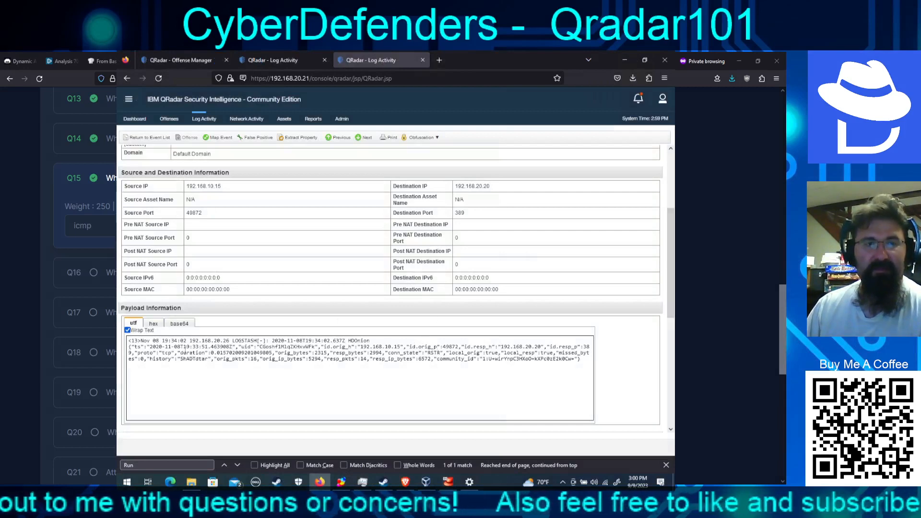
click(134, 139)
scroll(665, 438, down, 1)
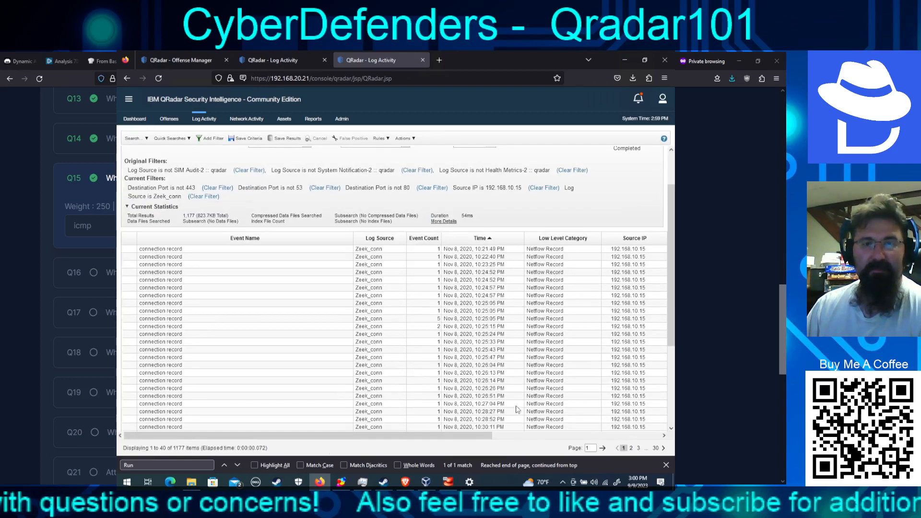
click(656, 436)
scroll(580, 381, down, 1)
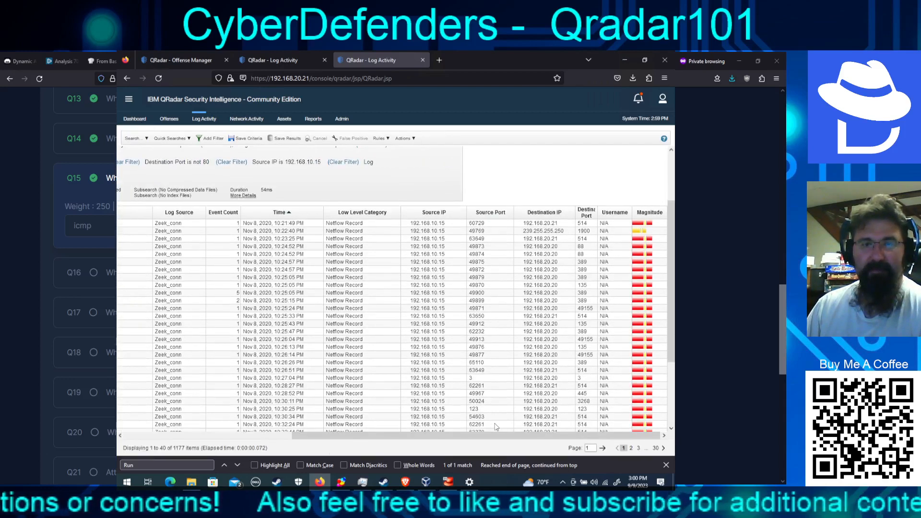
scroll(502, 420, down, 4)
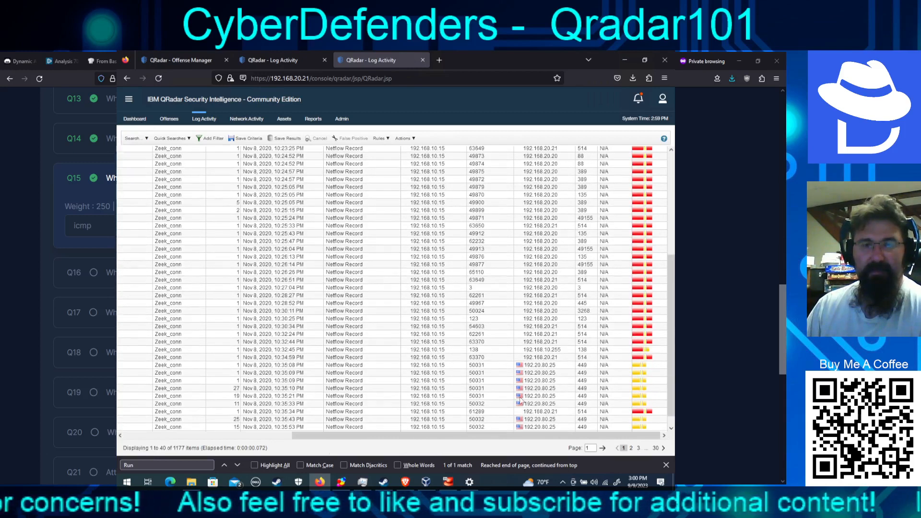
scroll(520, 399, down, 1)
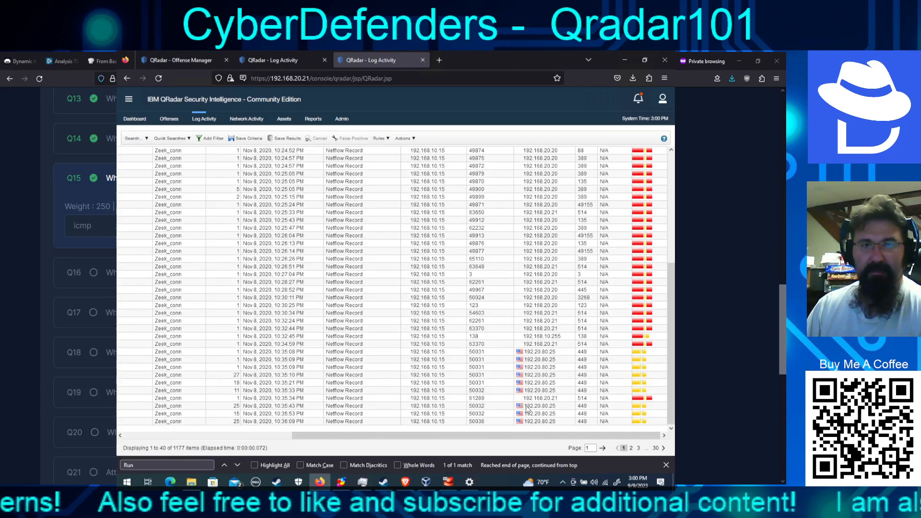
scroll(528, 409, up, 2)
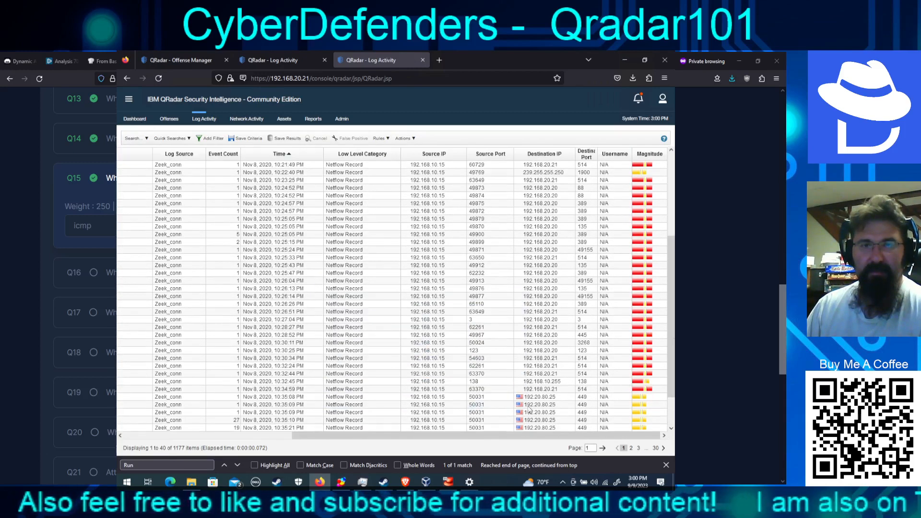
mouse_move(469, 482)
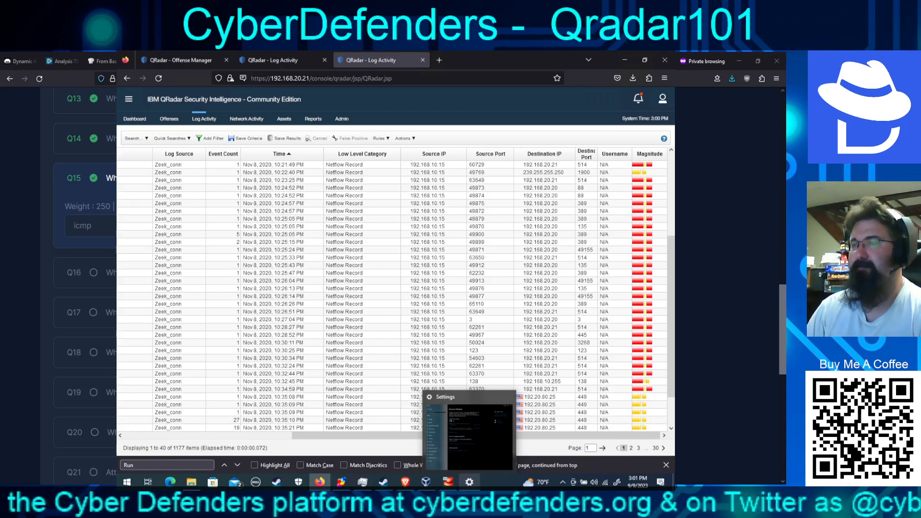
click(572, 314)
scroll(595, 345, down, 1)
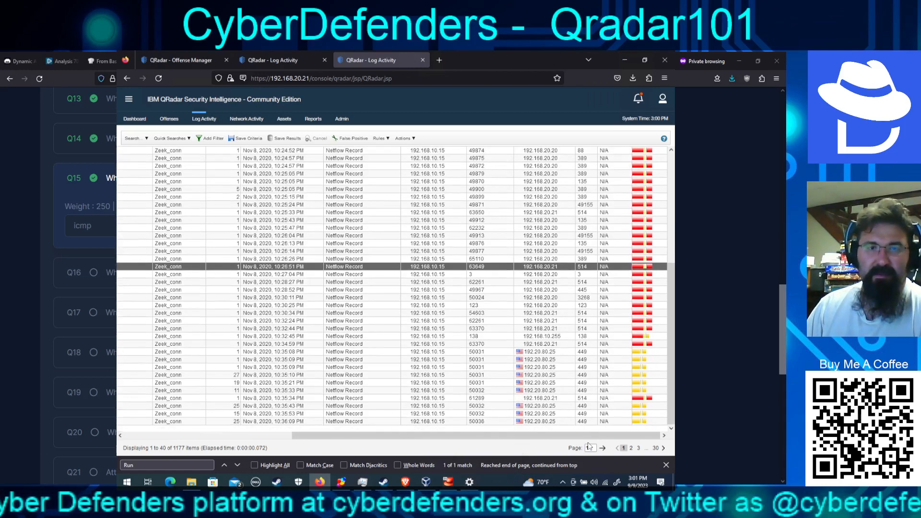
scroll(583, 404, up, 1)
scroll(584, 406, up, 2)
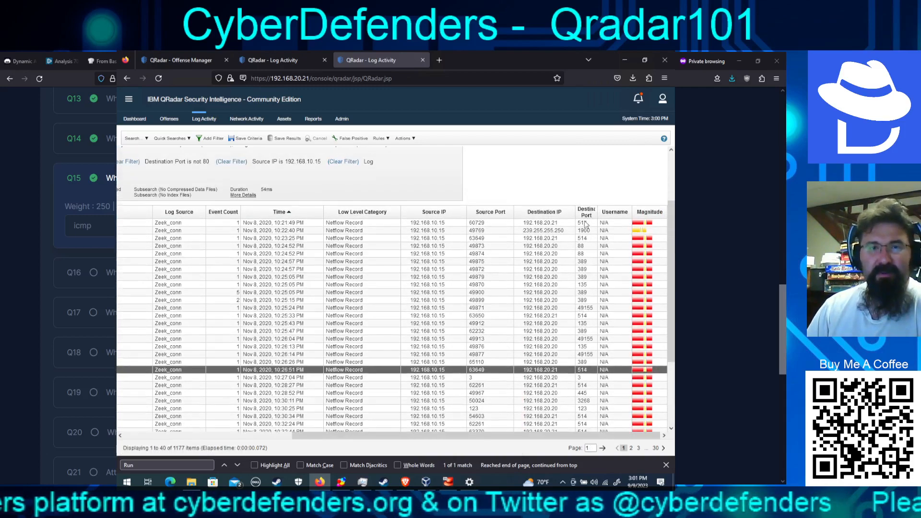
Step: Open the 10:25:24 PM connection record to 192.168.20.20 port 49155 and examine its payload and protocol
double_click(583, 309)
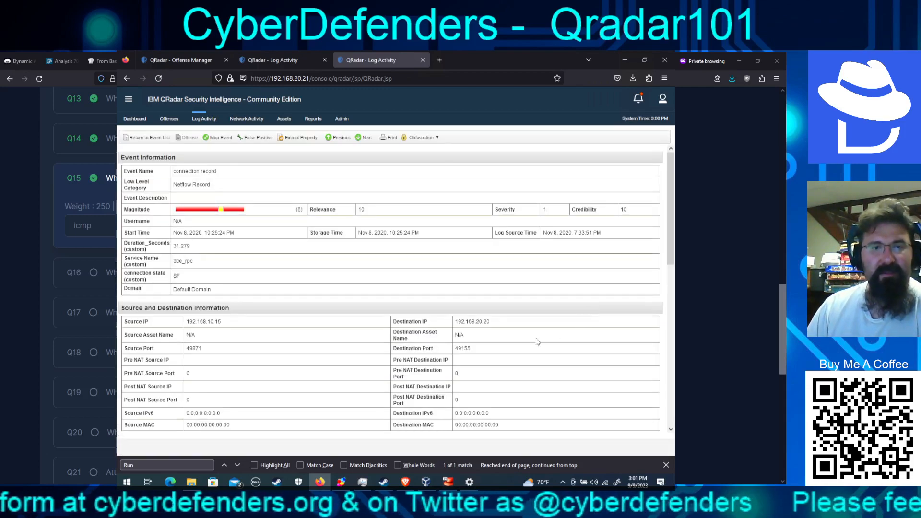
scroll(528, 334, down, 1)
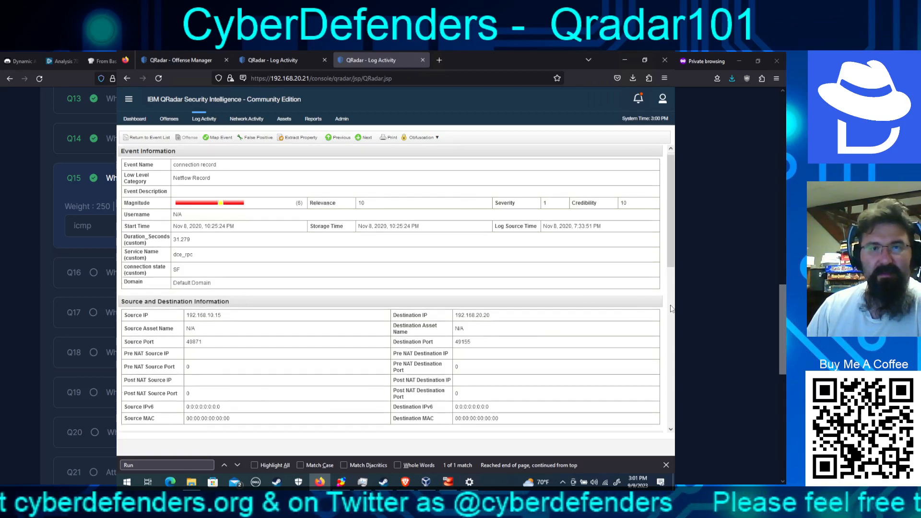
click(671, 308)
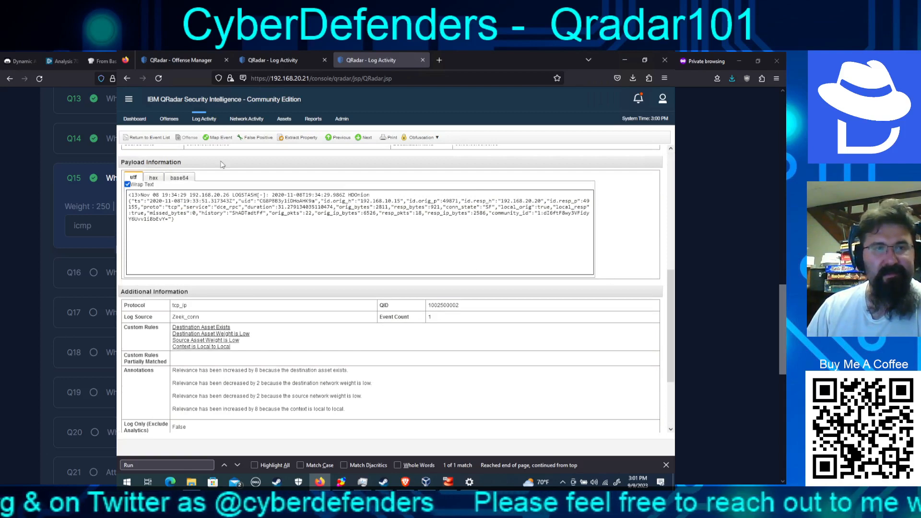
Step: From page 4 of the event list, open the 10:56:06 PM connection record to 192.20.80.25 port 449 and examine its payload
click(149, 138)
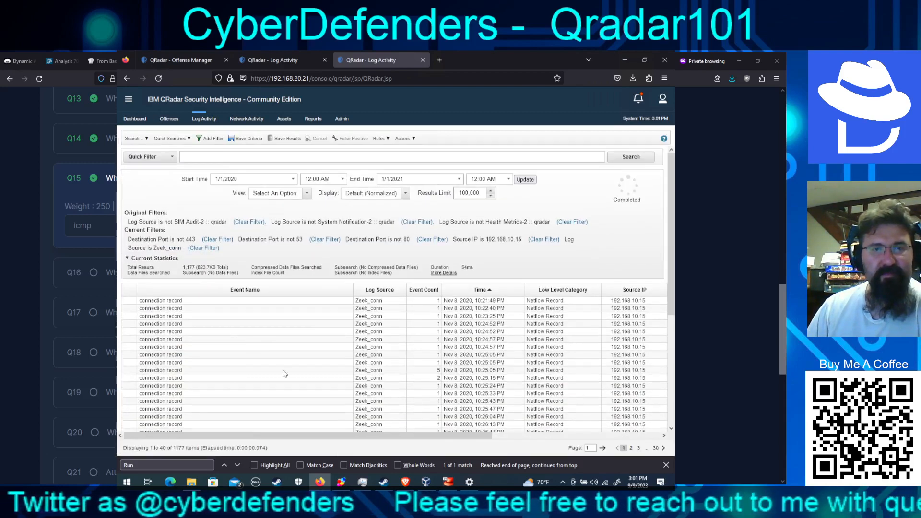
scroll(499, 398, down, 5)
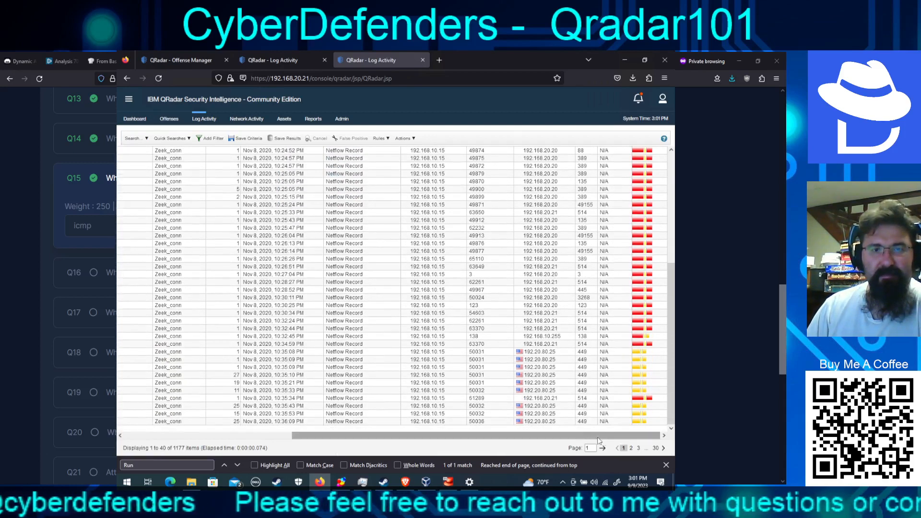
click(632, 449)
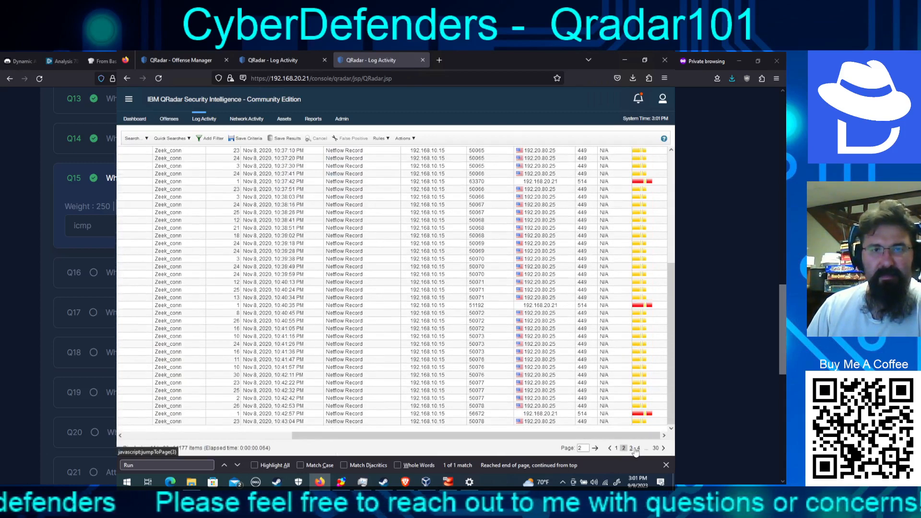
click(632, 449)
click(634, 450)
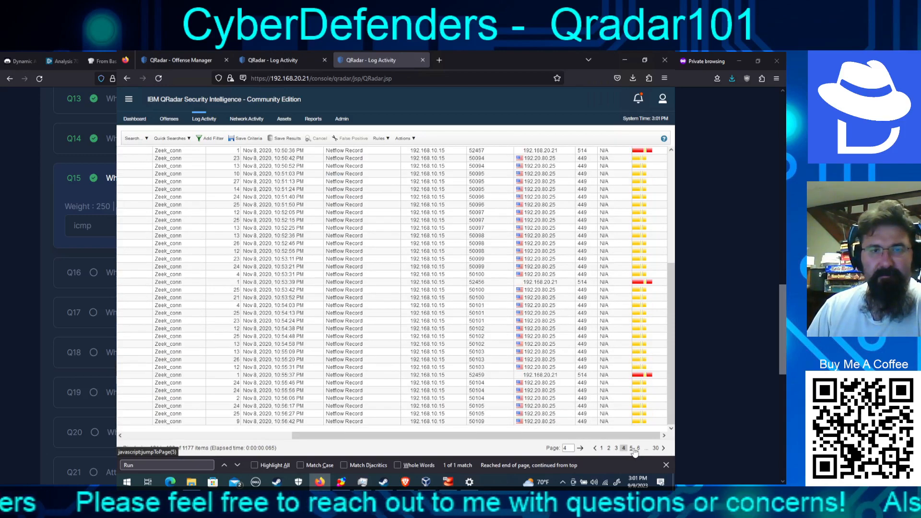
double_click(584, 400)
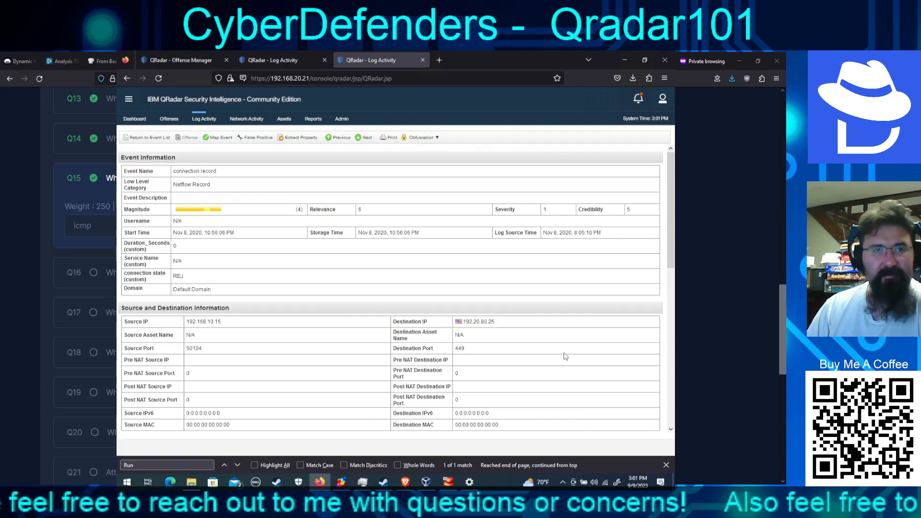
scroll(673, 322, down, 5)
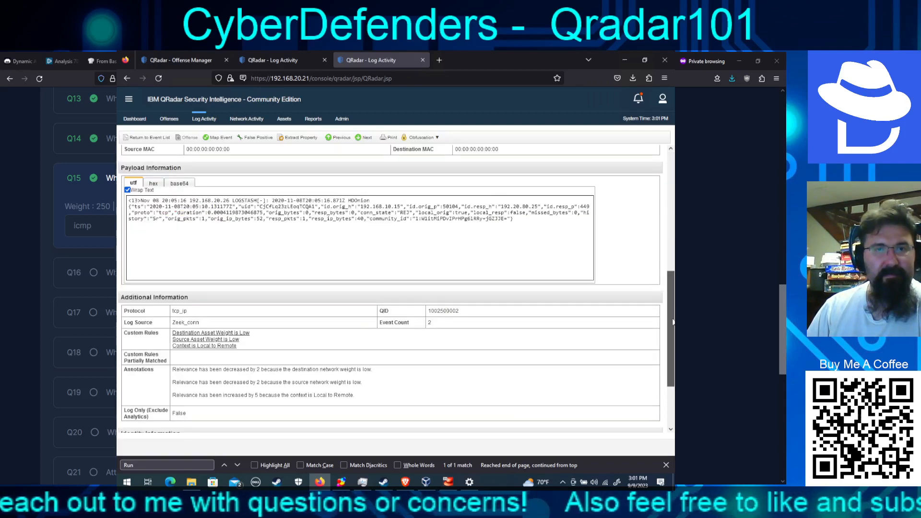
Step: Return to the event list and add a filter where Payload Contains is icmp
scroll(673, 321, up, 2)
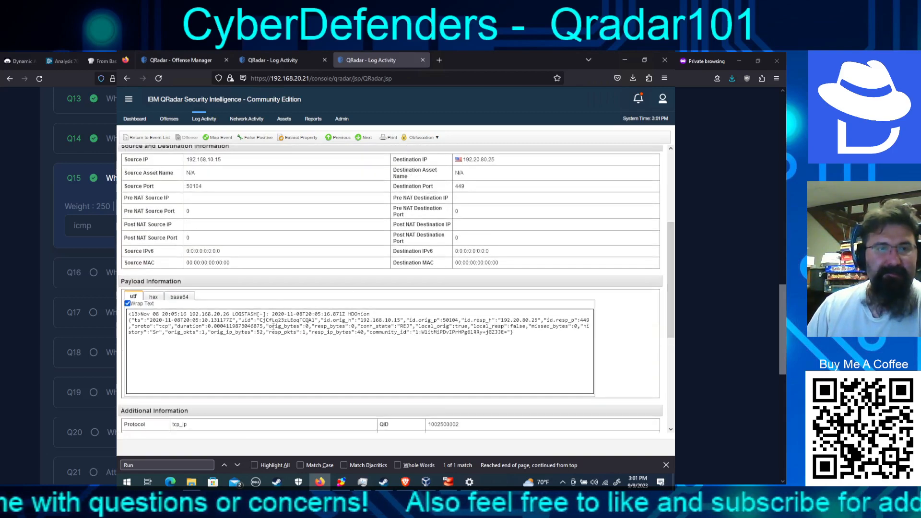
click(134, 138)
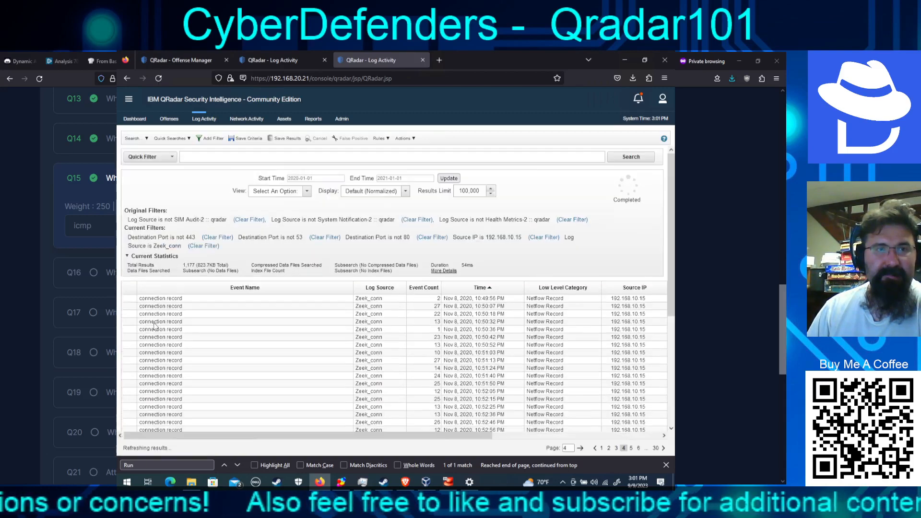
click(211, 139)
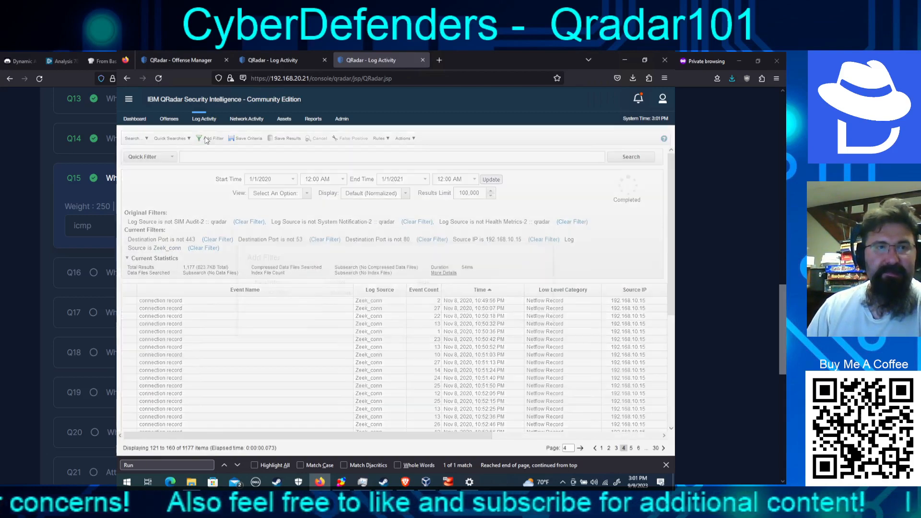
triple_click(303, 292)
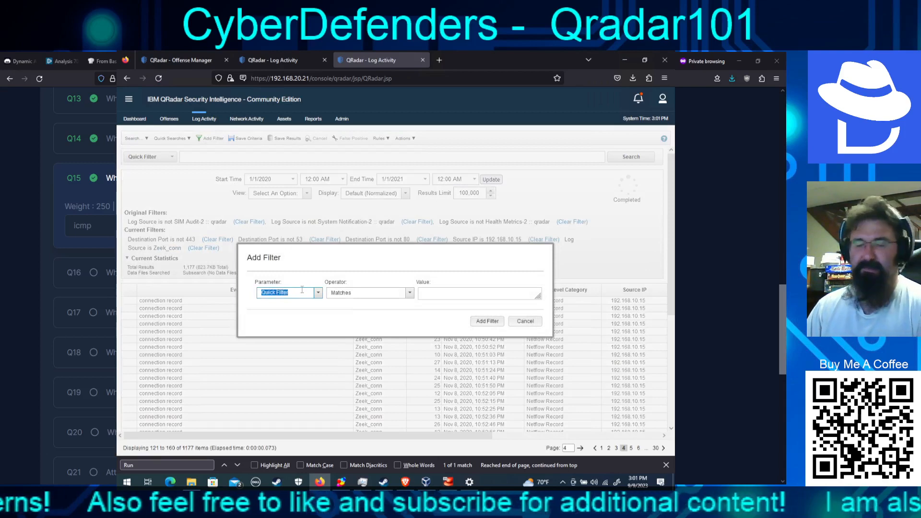
text(payload)
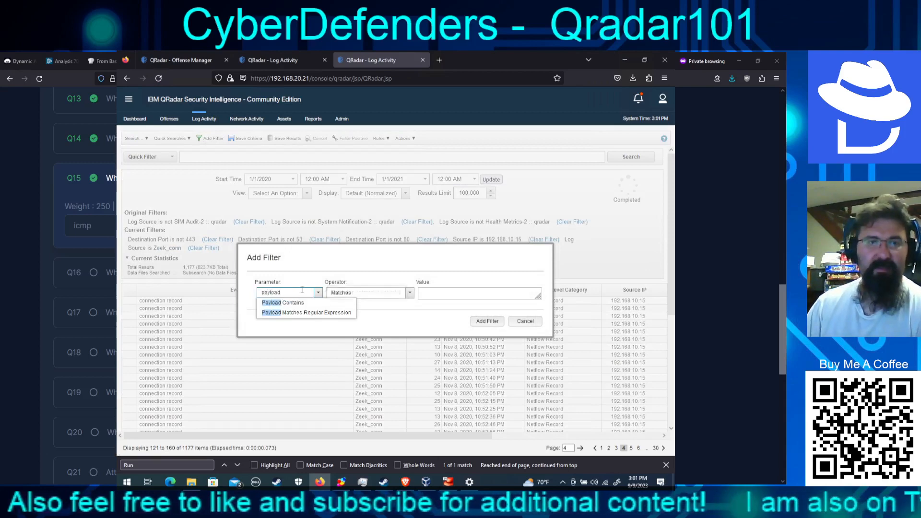
click(297, 303)
click(443, 292)
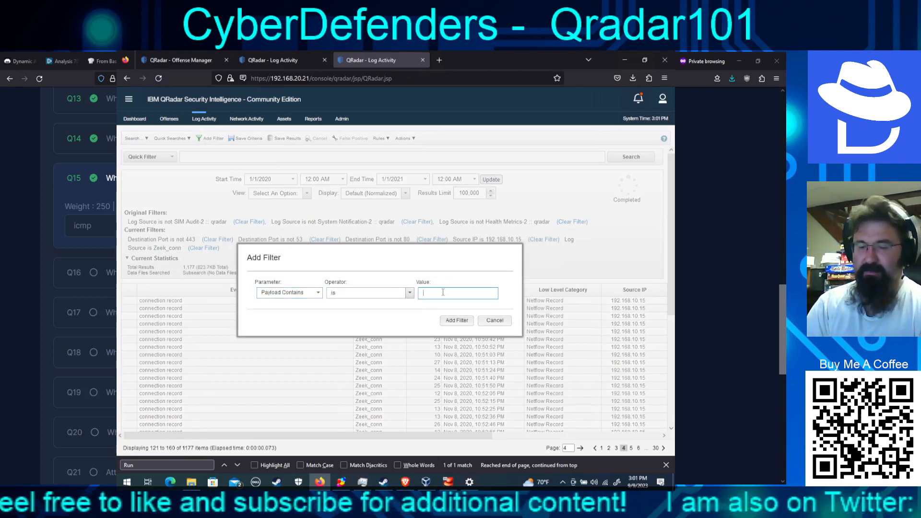
text(icmp)
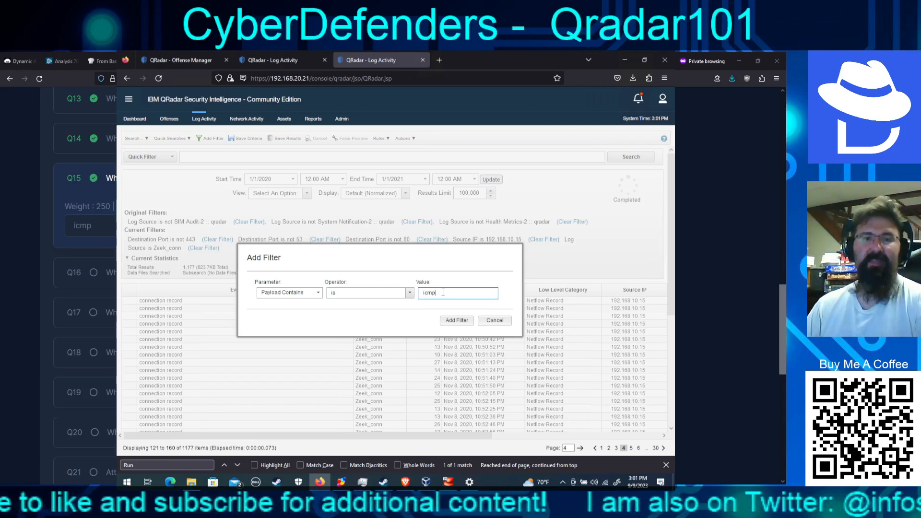
click(457, 320)
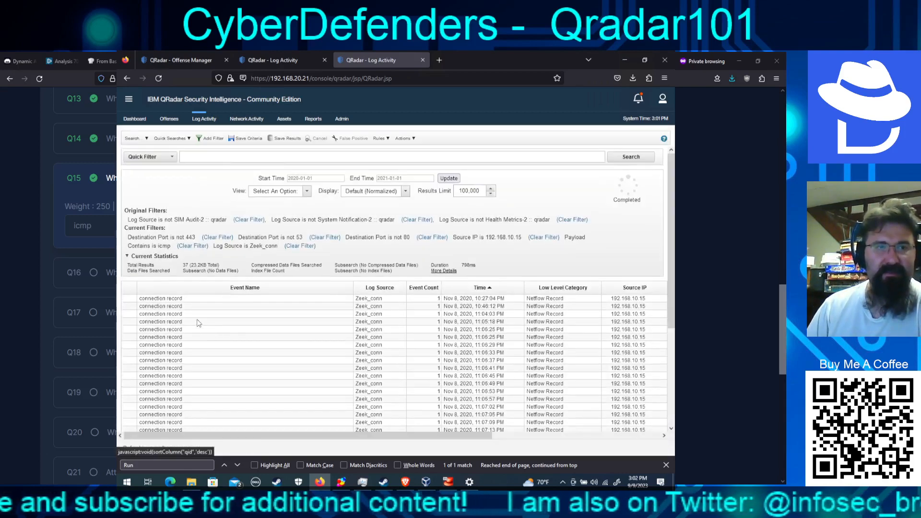
Step: Open the 11:06:25 PM connection record to 192.168.20.2 and examine the protocol field in its payload
click(511, 436)
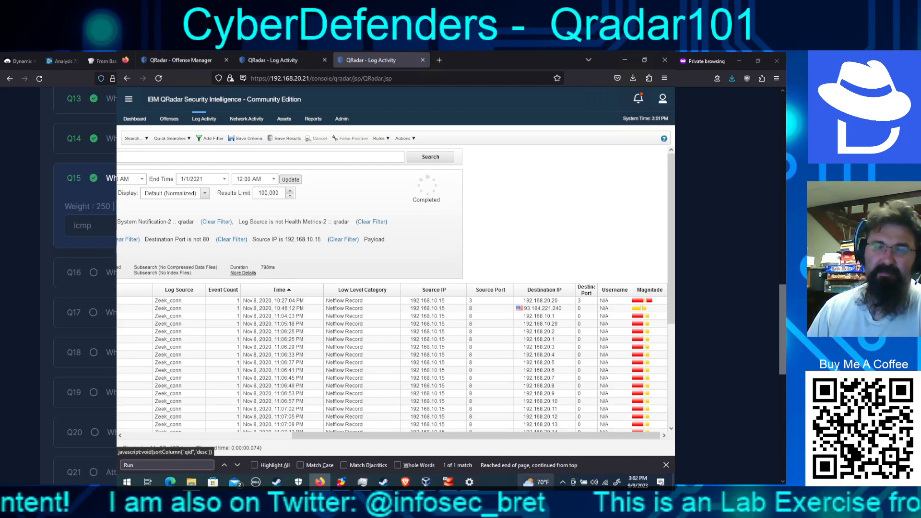
mouse_move(536, 482)
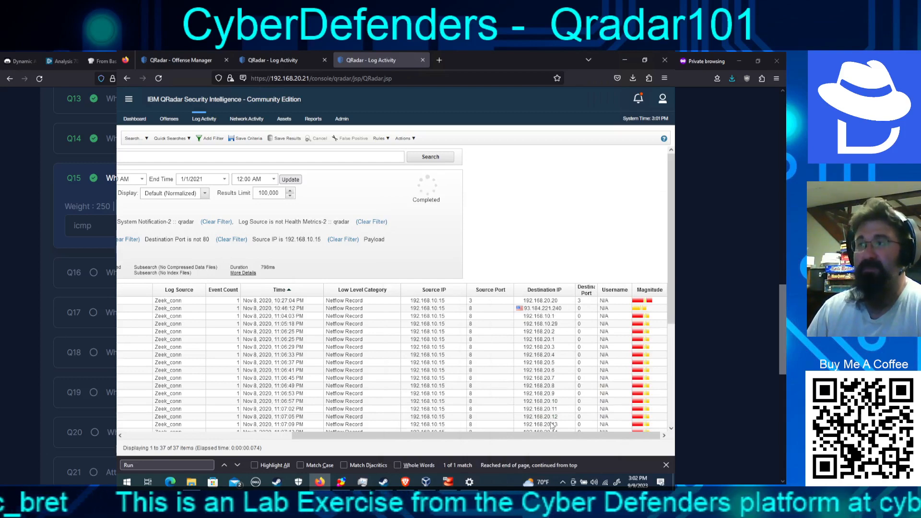
double_click(582, 331)
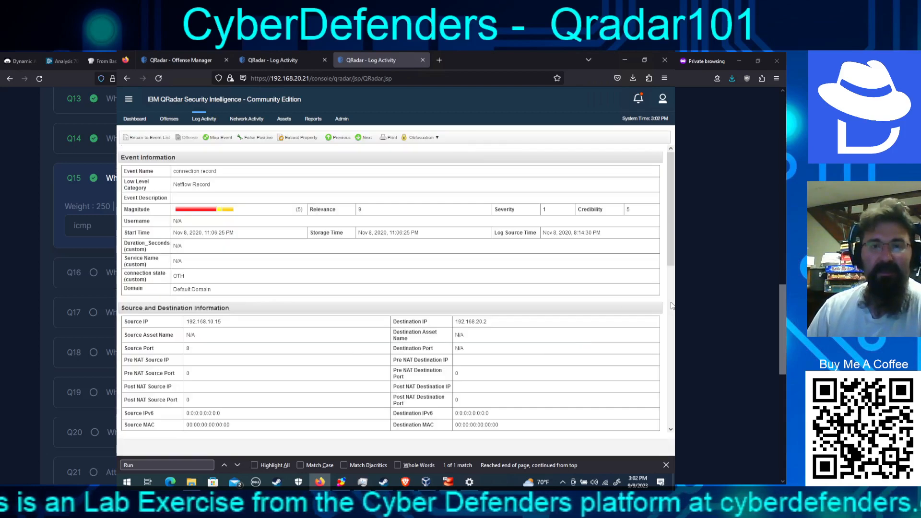
scroll(672, 305, down, 5)
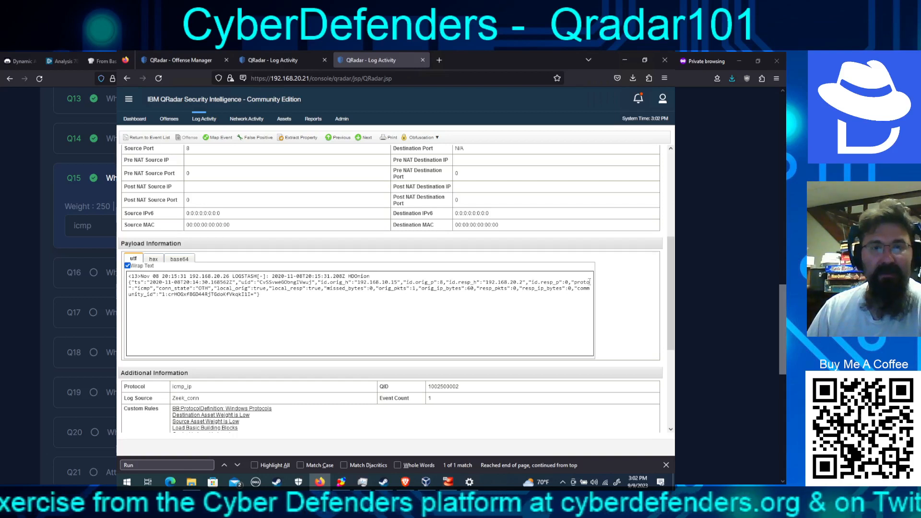
drag(571, 282, 153, 288)
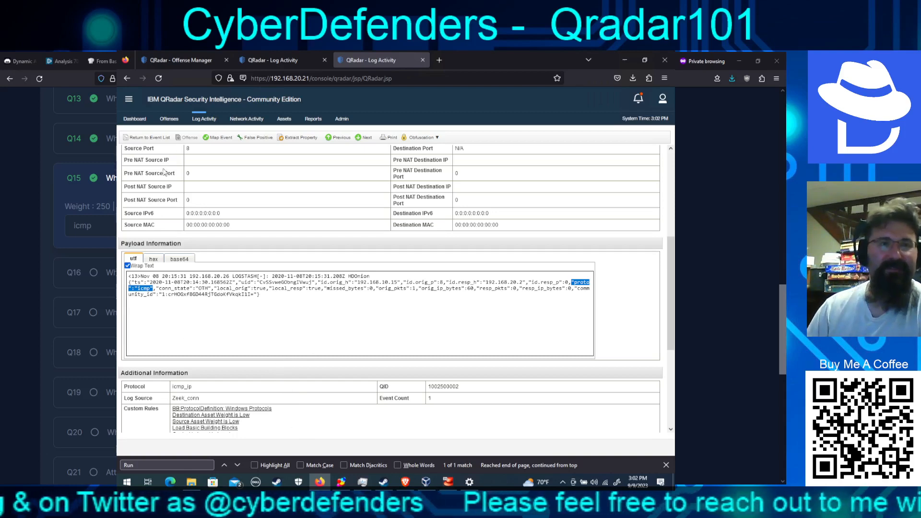
Step: Return to the event list and examine the sequence of destination IPs across the icmp connection records
click(149, 138)
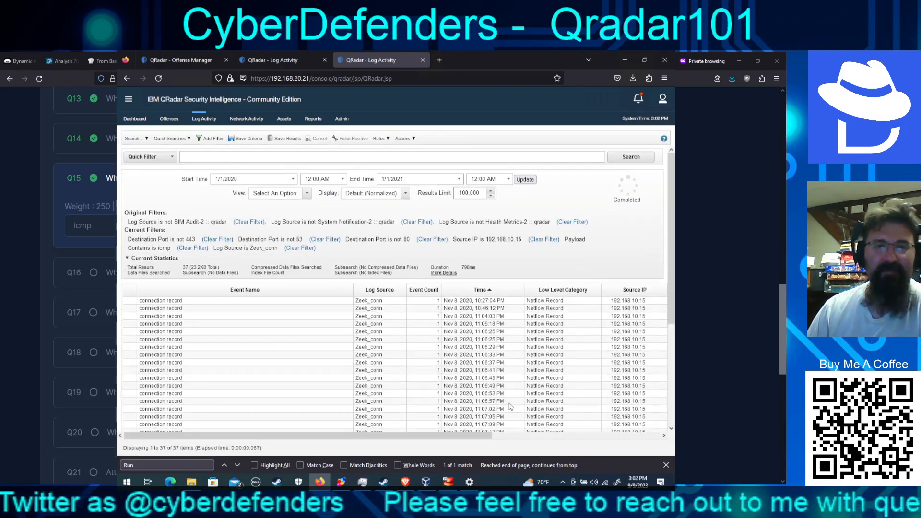
click(511, 439)
scroll(536, 288, down, 3)
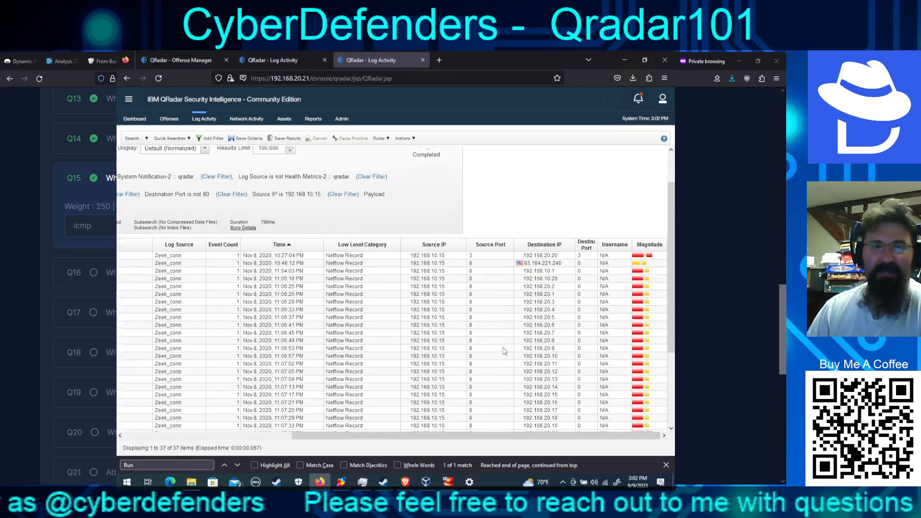
scroll(537, 287, down, 2)
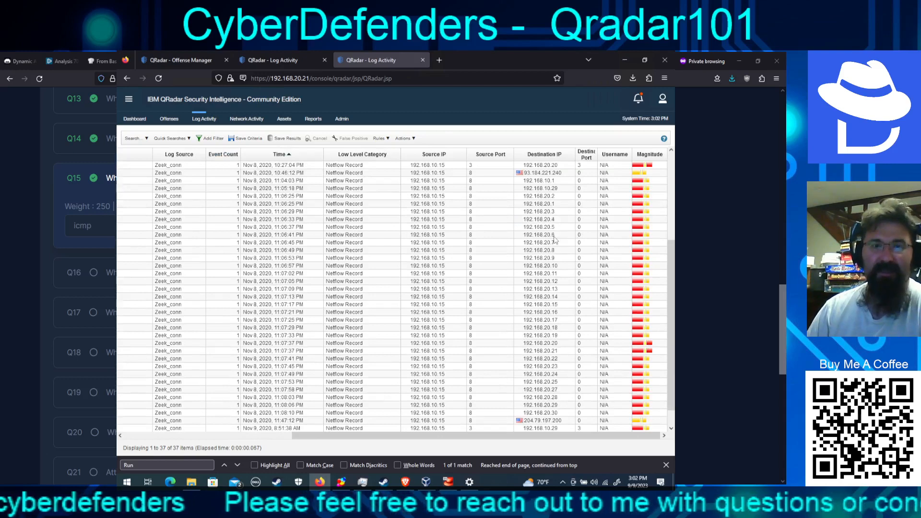
scroll(557, 330, down, 1)
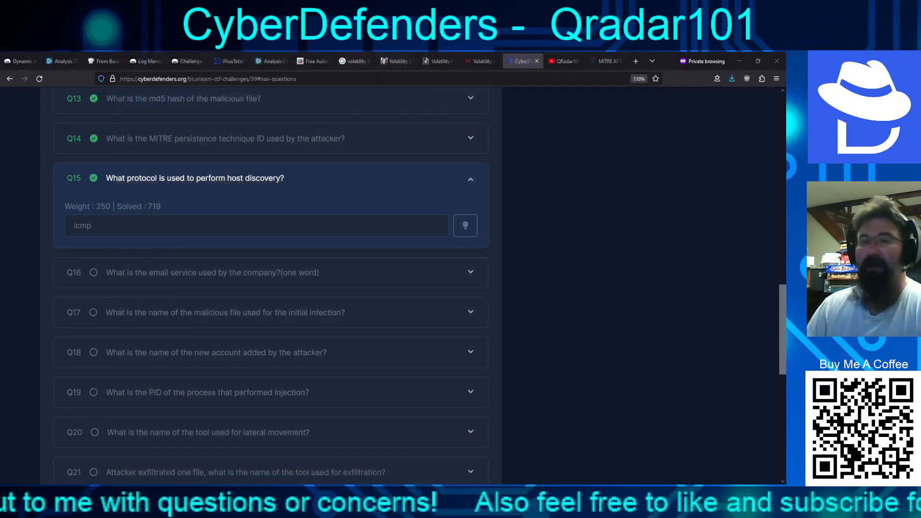
Step: Open Q16 about the company's email service, then switch to QRadar and clear the payload, source IP and log source filters
click(247, 280)
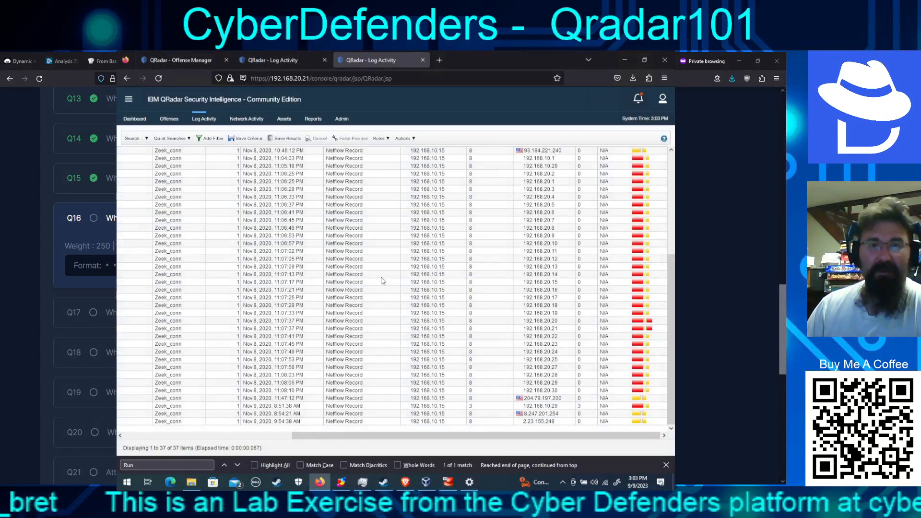
scroll(382, 280, up, 5)
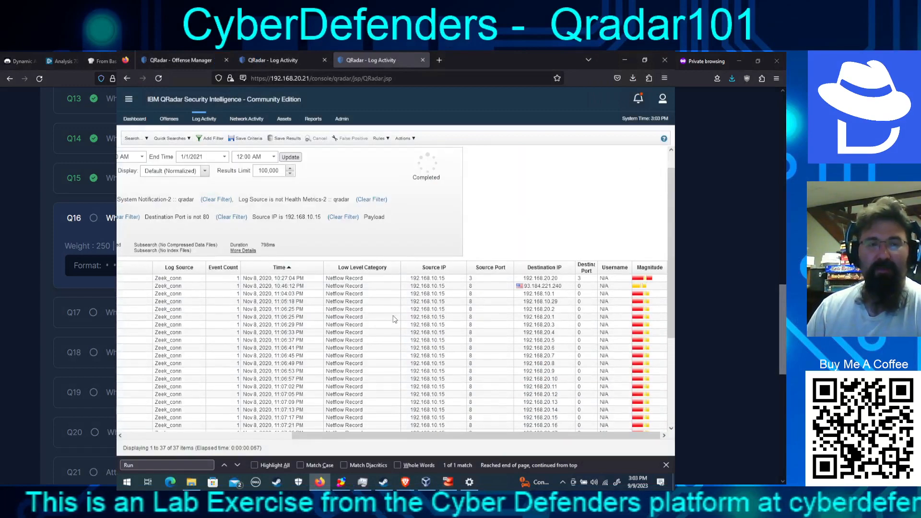
drag(319, 436, 151, 435)
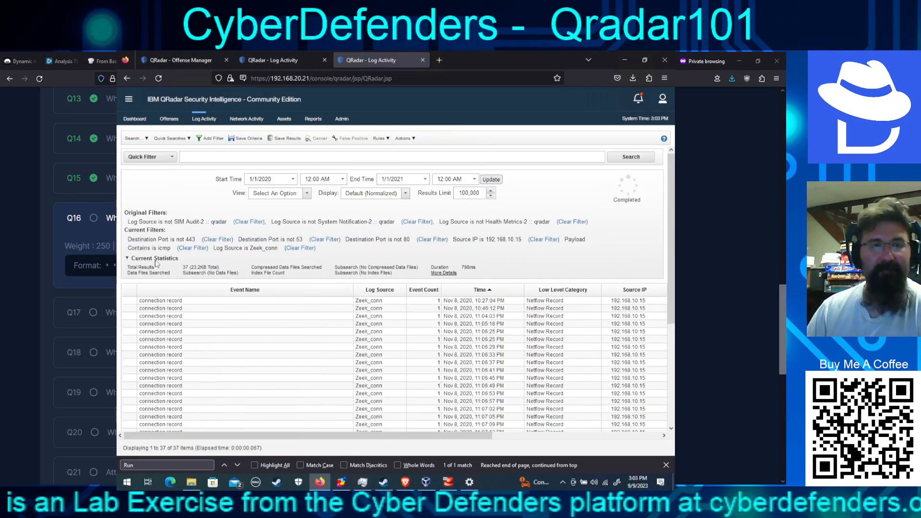
click(193, 248)
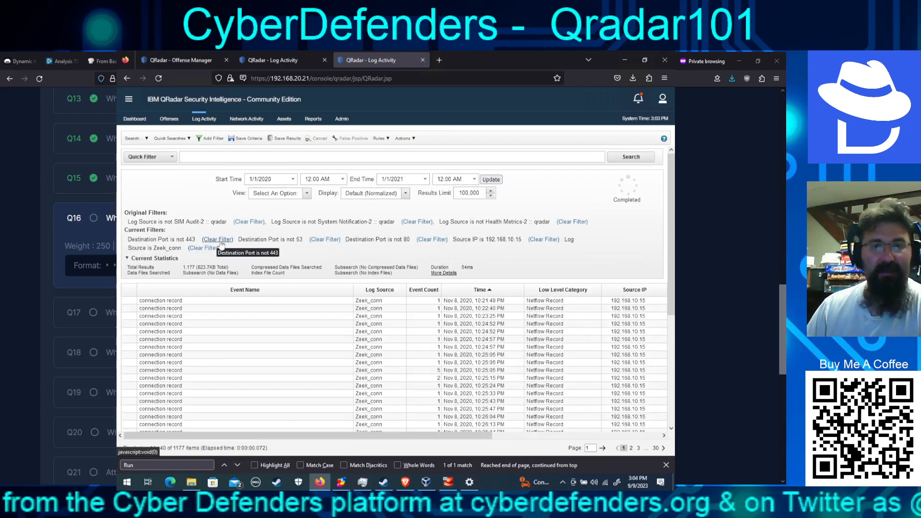
click(546, 241)
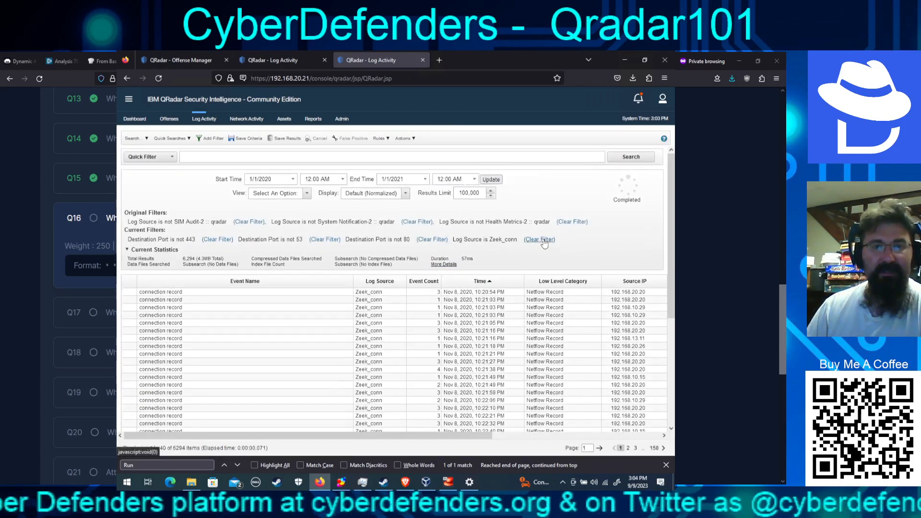
click(544, 242)
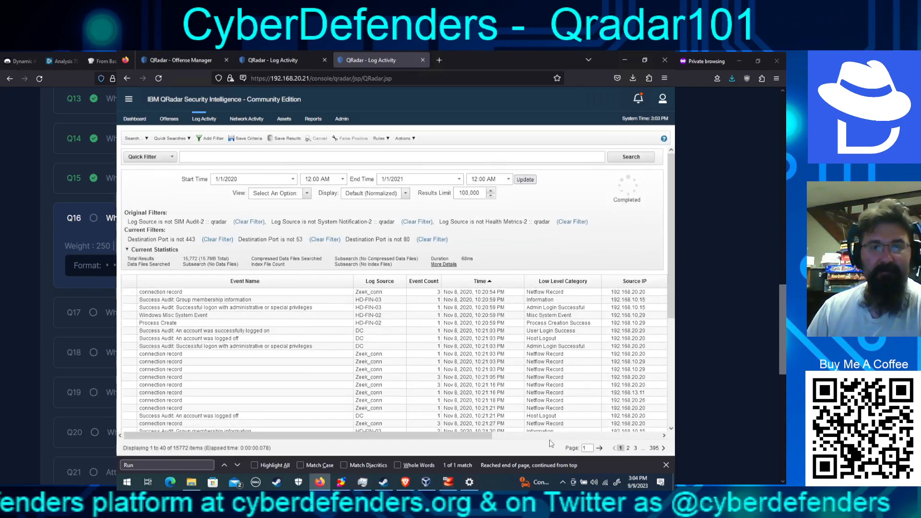
Step: Sort the event list by destination port in ascending order
click(554, 437)
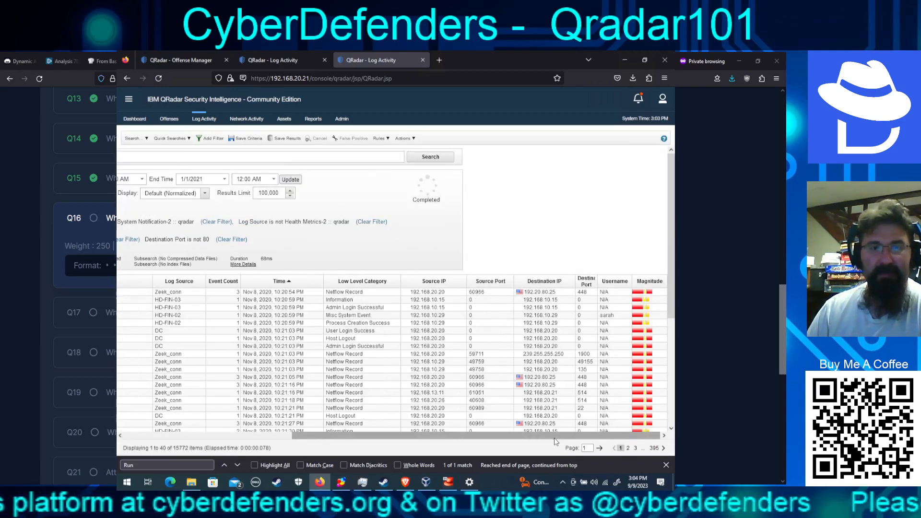
drag(555, 439, 367, 444)
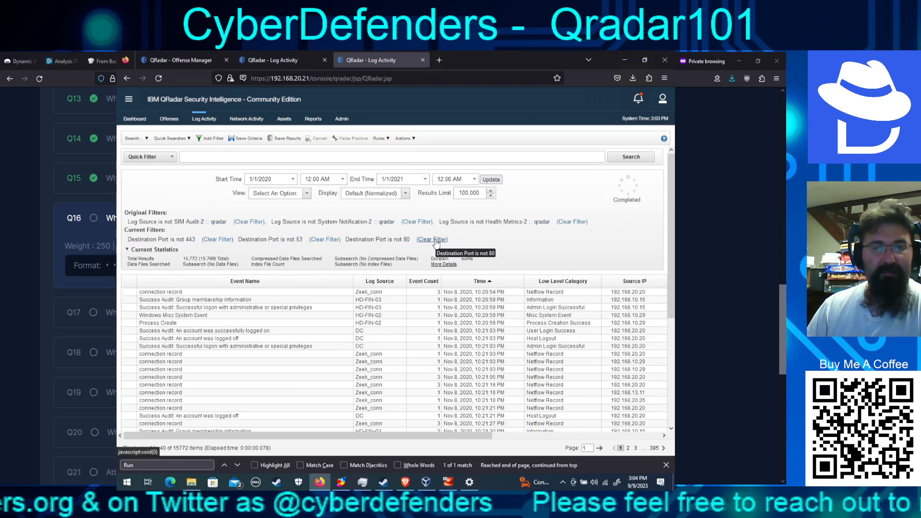
scroll(565, 292, right, 5)
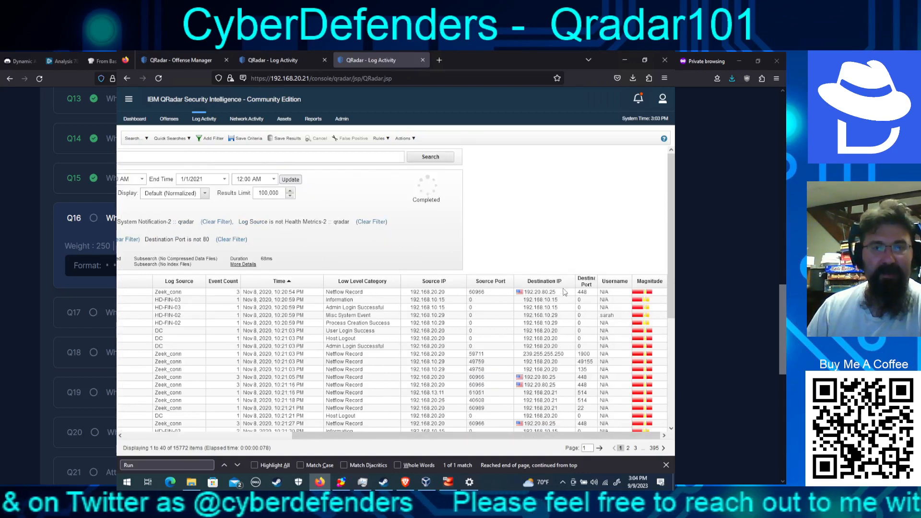
click(586, 284)
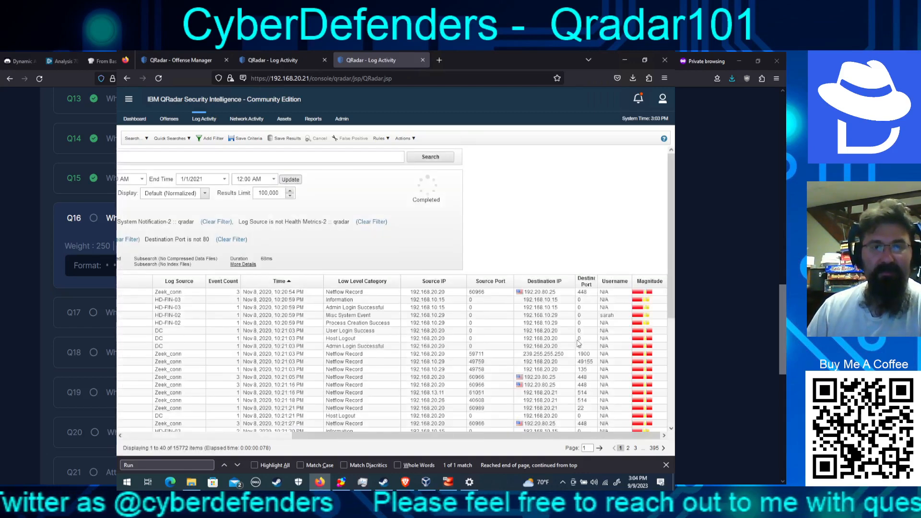
click(587, 285)
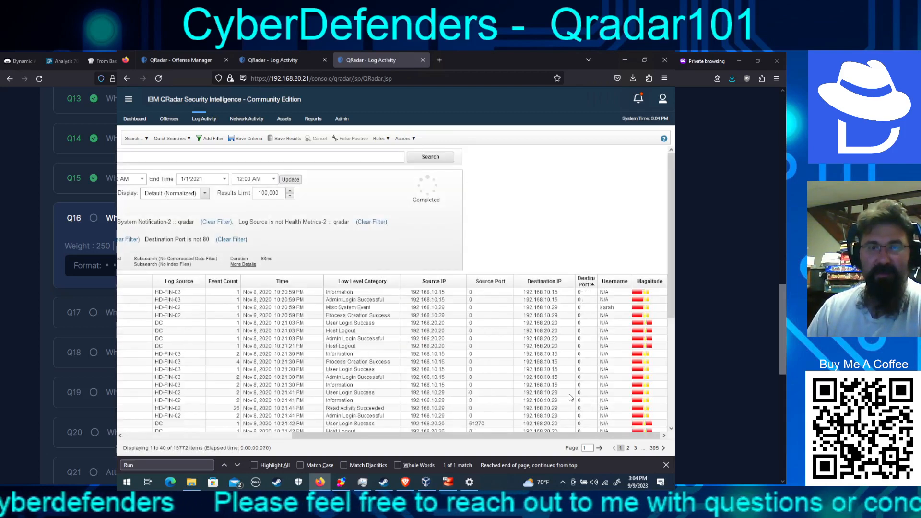
Step: Filter the event list to exclude destination ports 0 and 3
right_click(575, 339)
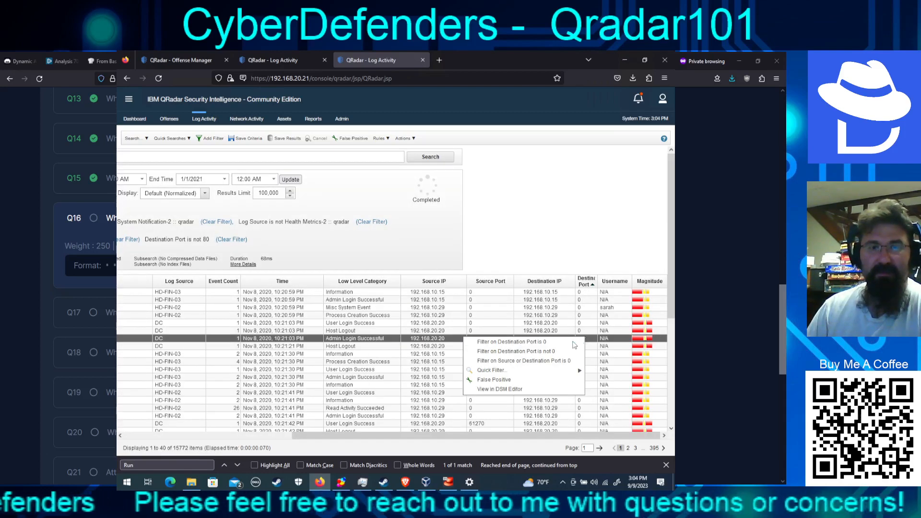
click(515, 351)
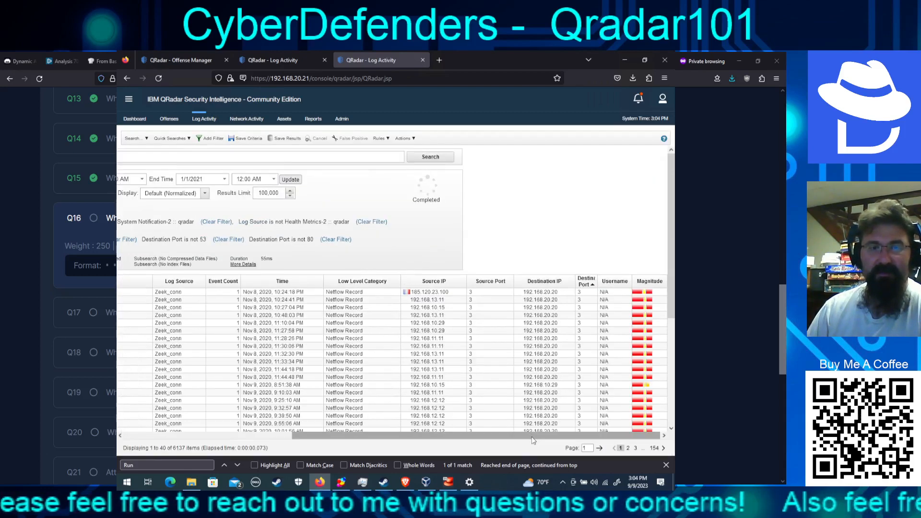
right_click(580, 318)
click(547, 331)
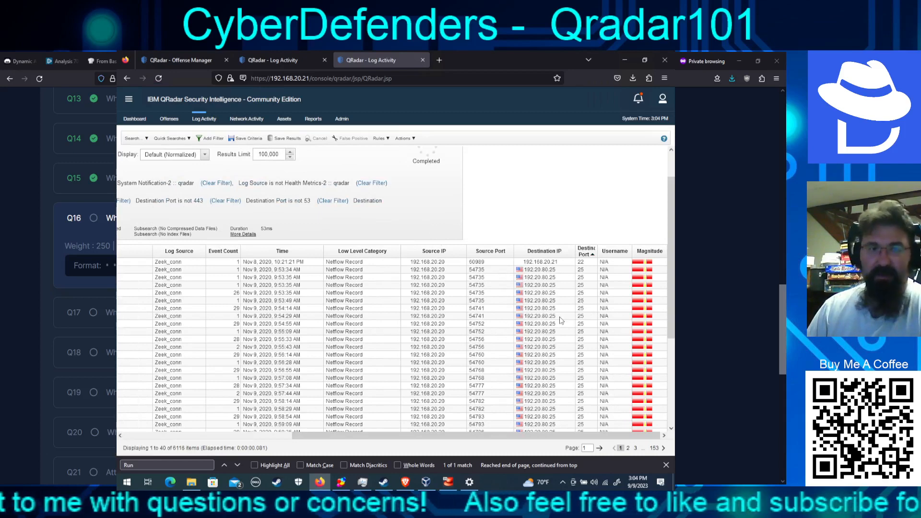
Step: Open the first 9:53:34 AM connection record to 192.20.80.25 port 25 and examine its payload and additional information
double_click(581, 269)
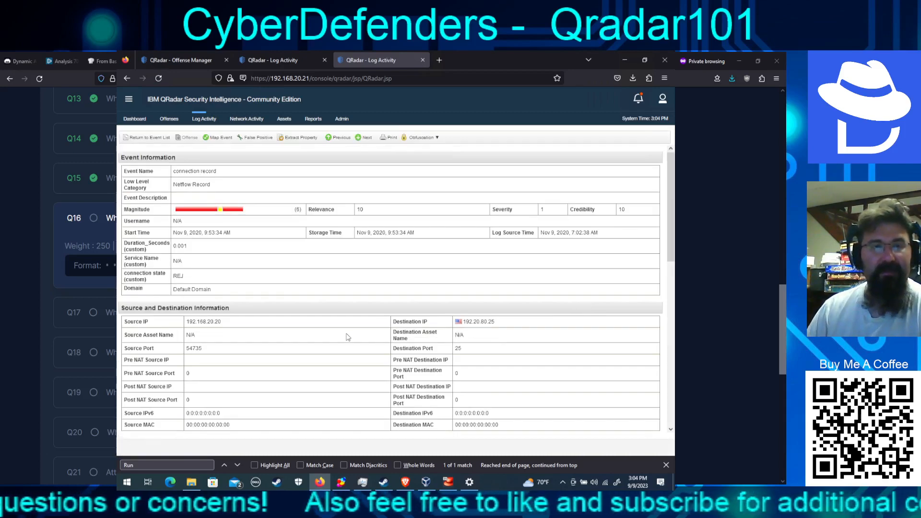
scroll(354, 354, down, 1)
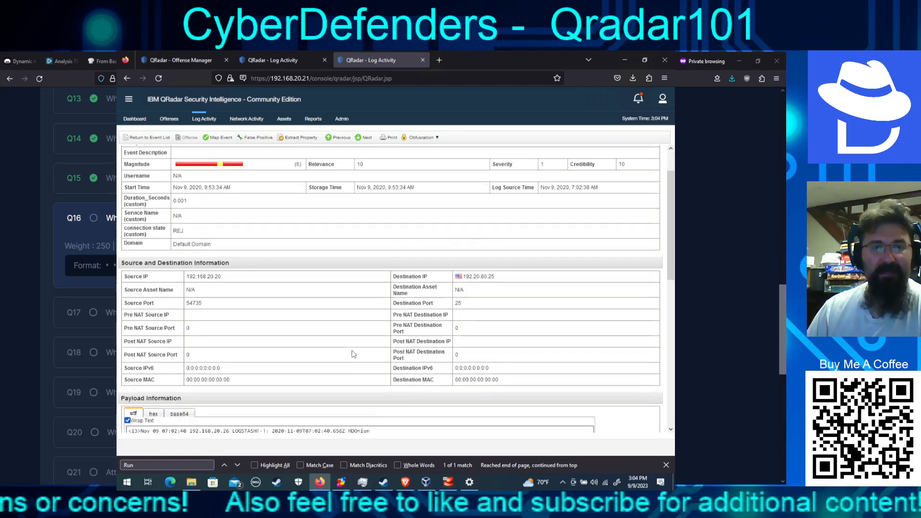
scroll(354, 355, down, 2)
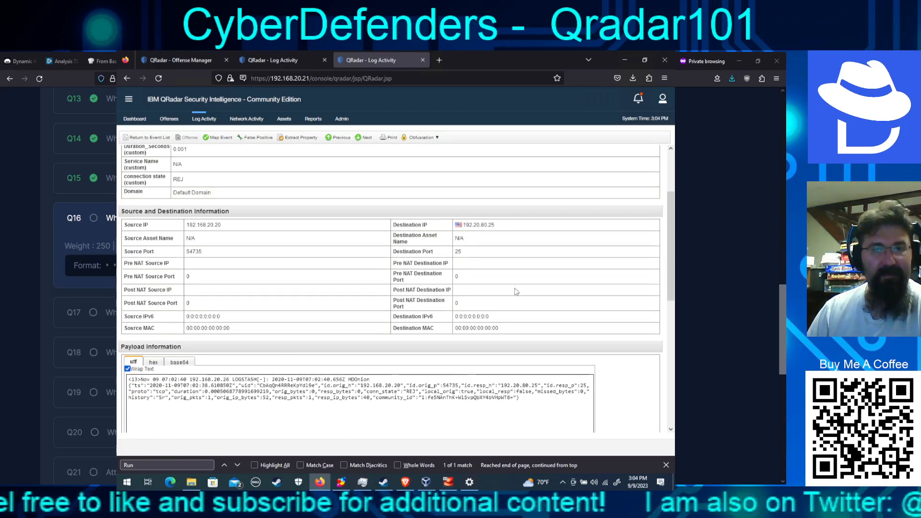
scroll(516, 291, down, 7)
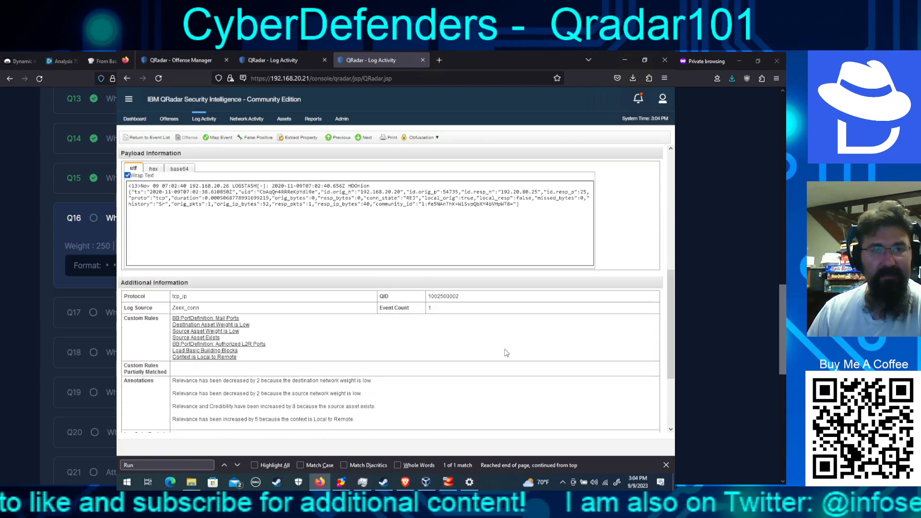
Step: Check the next three connection records to 192.20.80.25 port 25, then return to the event list
scroll(506, 356, down, 2)
scroll(506, 356, up, 2)
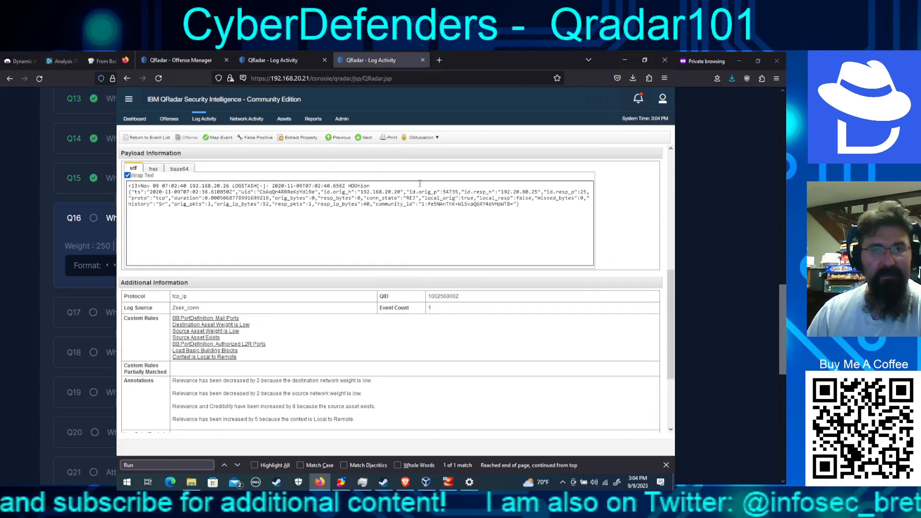
click(362, 138)
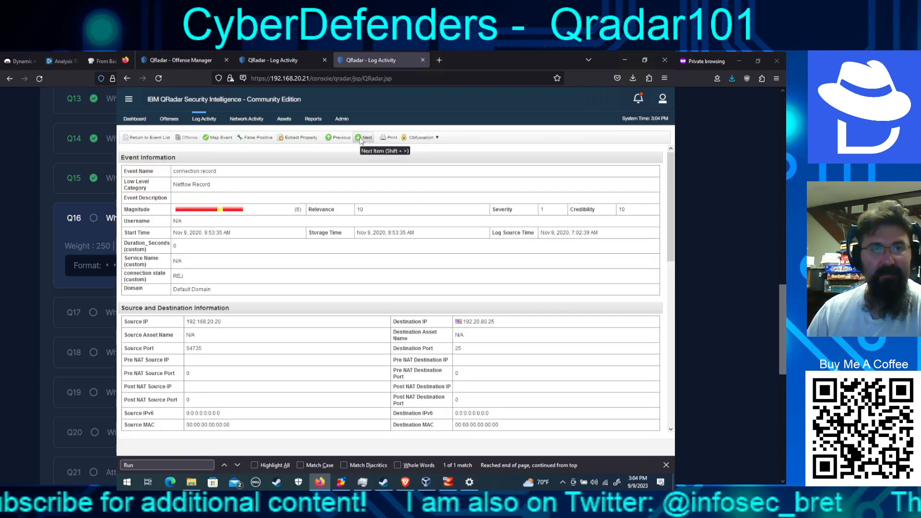
click(361, 138)
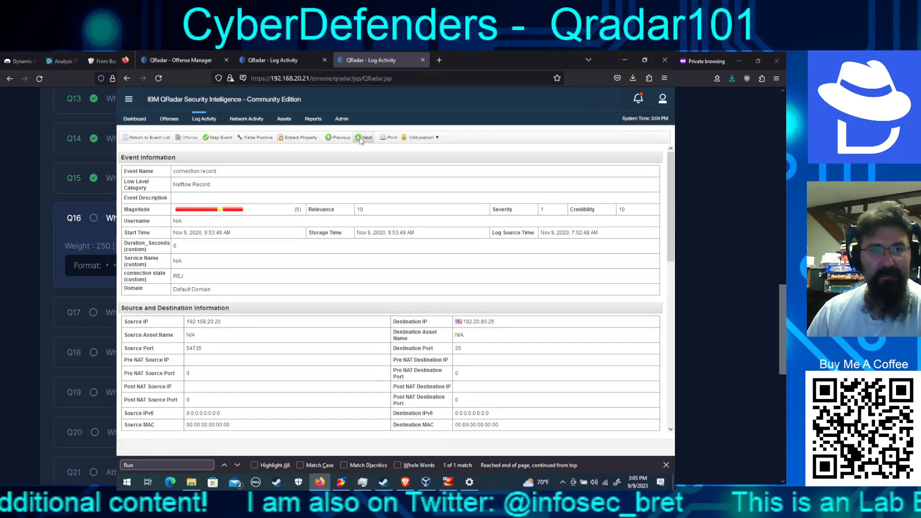
click(362, 139)
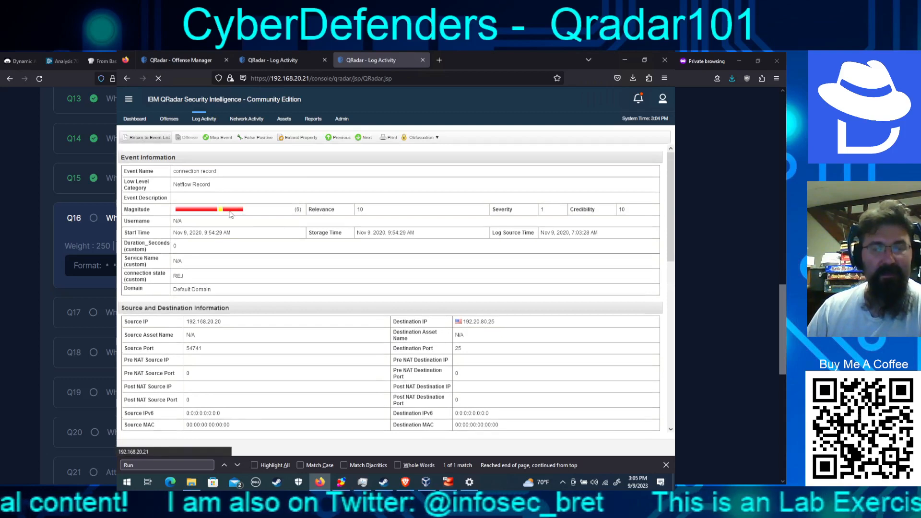
click(139, 138)
Step: Filter the event list to show only events with destination port 25
click(578, 436)
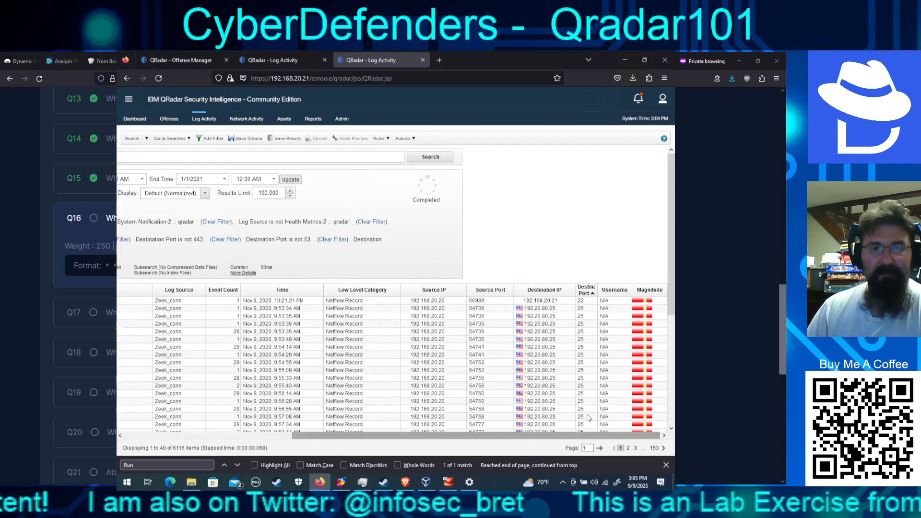
right_click(583, 356)
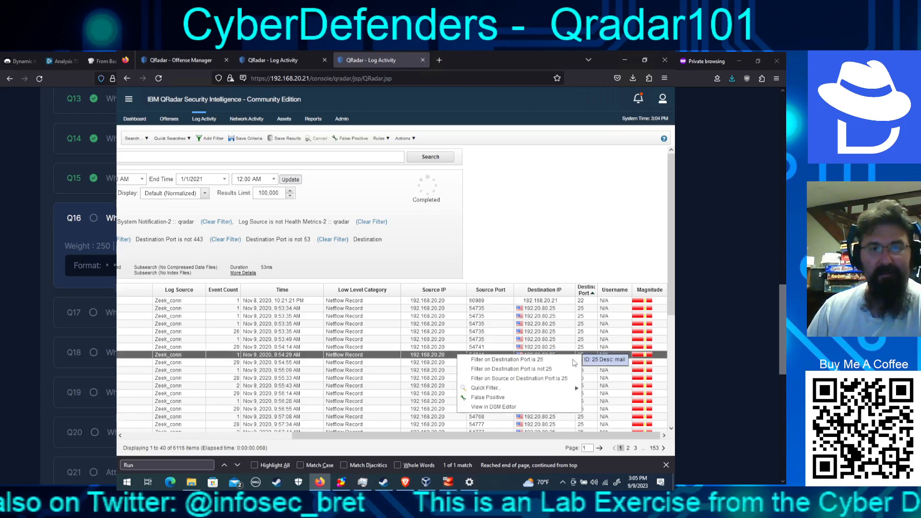
click(530, 361)
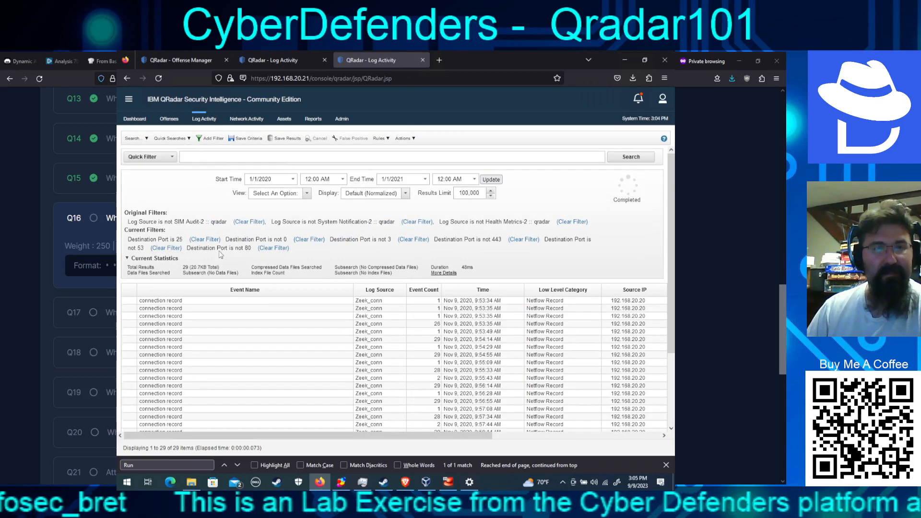
Step: Clear the filters excluding destination ports 80, 53, 0, 3 and 443, keeping the destination port 25 filter
click(273, 248)
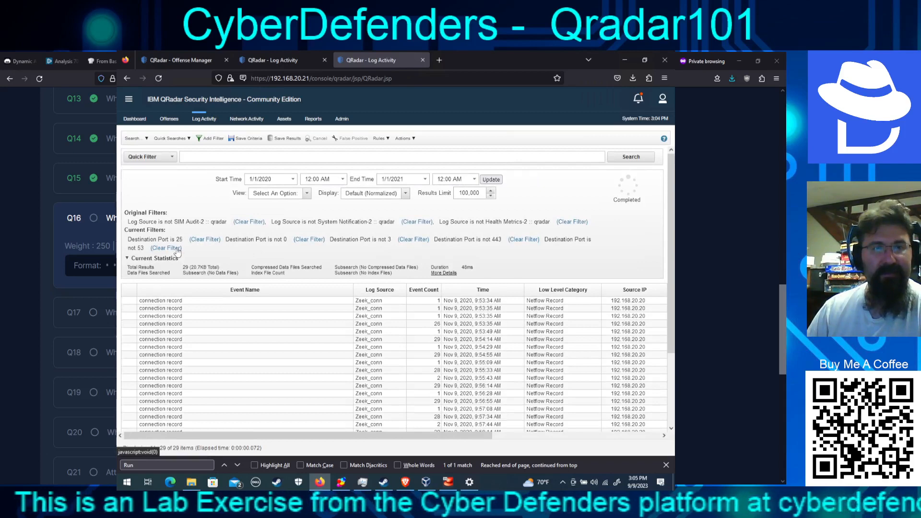
click(309, 240)
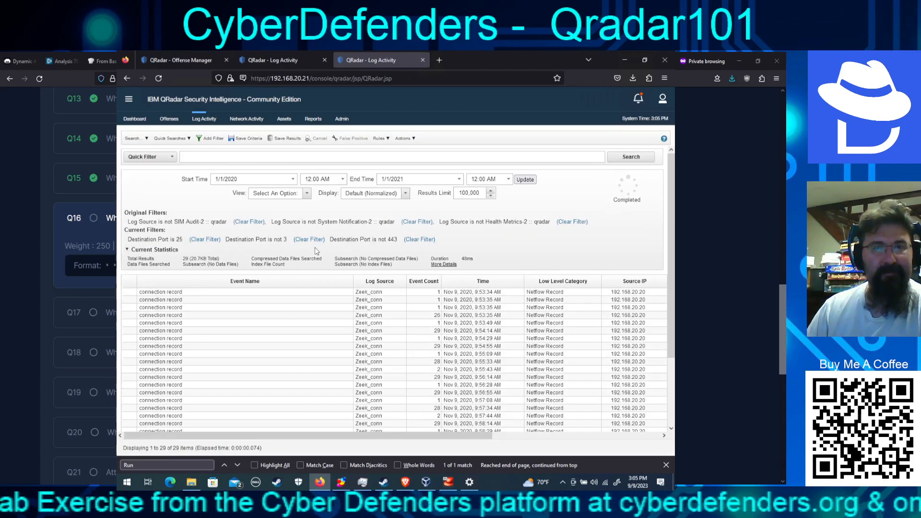
click(309, 240)
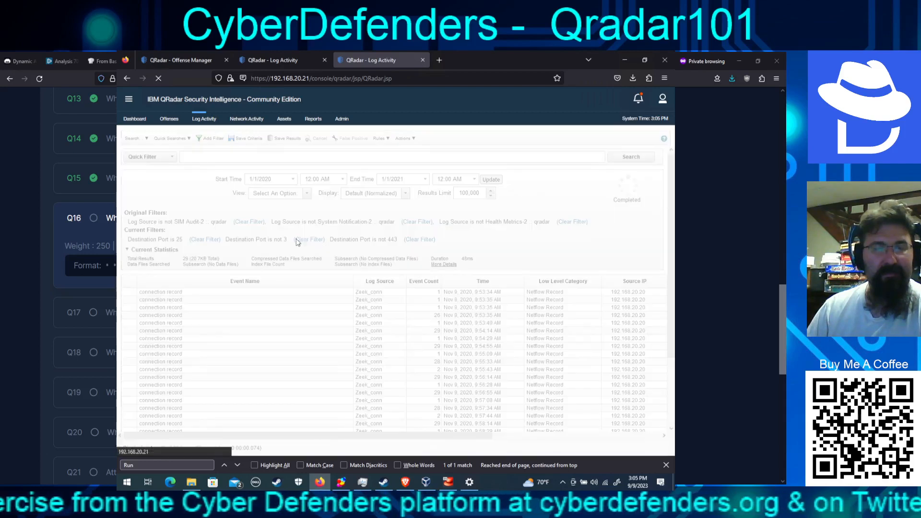
click(315, 240)
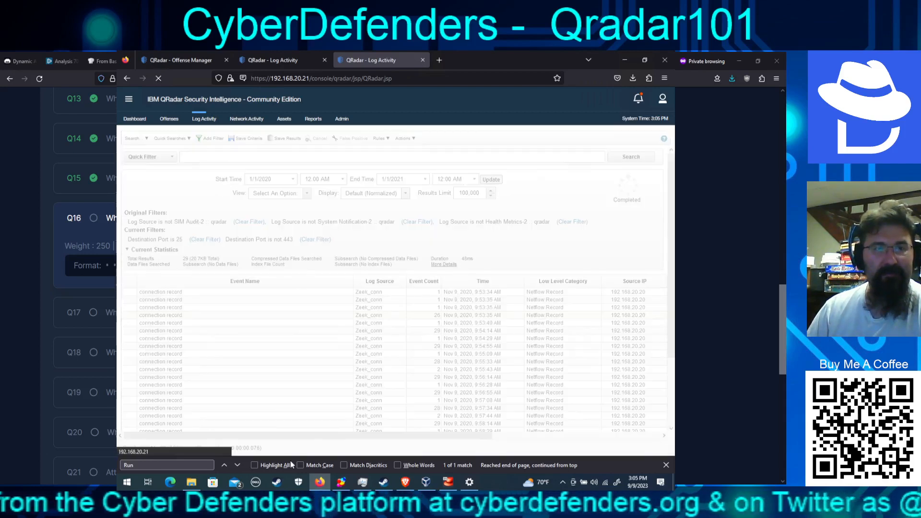
Step: Examine the source and destination addresses, ports and times of the port 25 connection records
scroll(278, 442, down, 1)
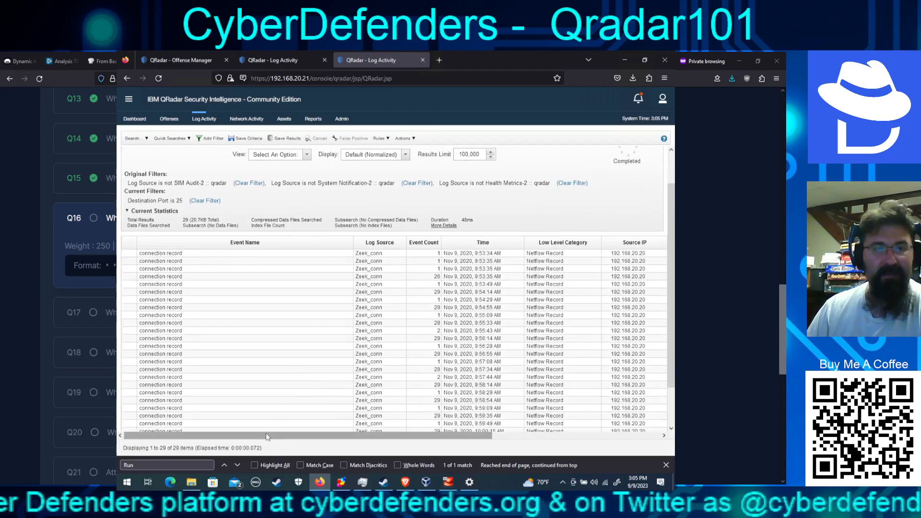
drag(266, 434, 519, 443)
scroll(480, 423, down, 1)
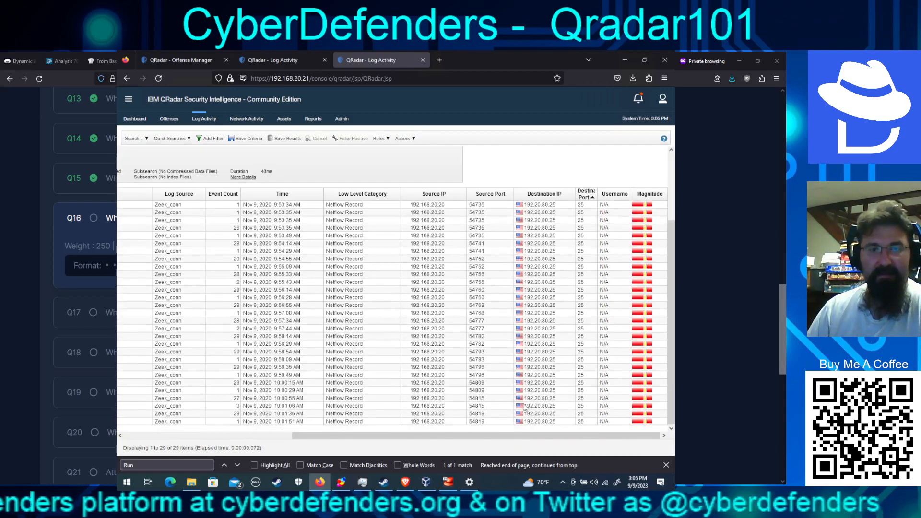
drag(448, 426, 276, 425)
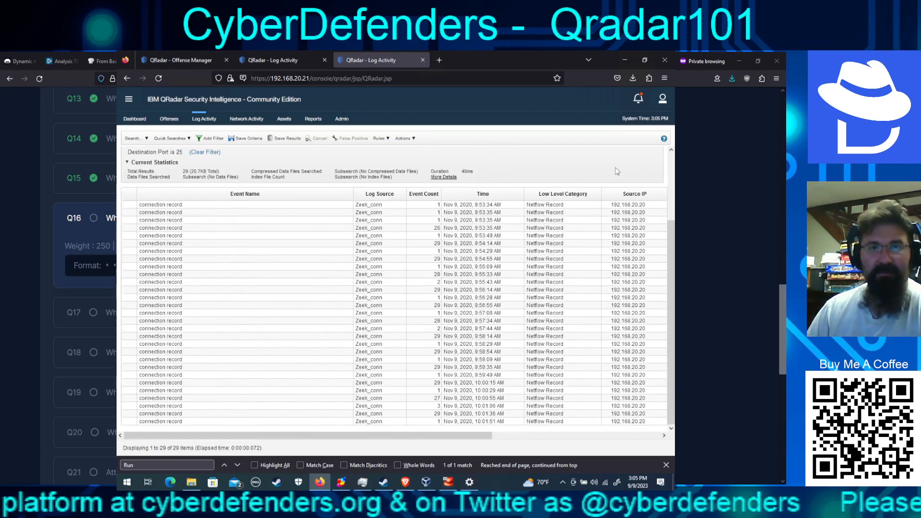
click(336, 61)
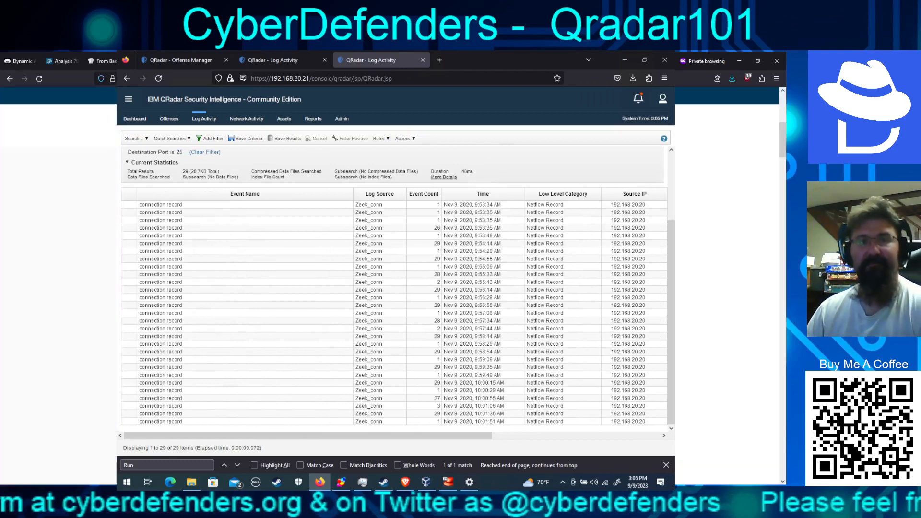
click(336, 78)
key(alt+Tab)
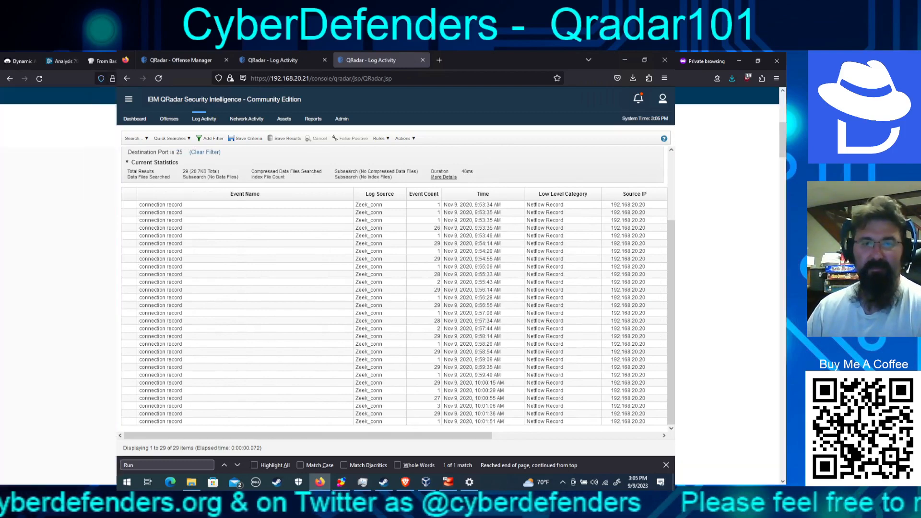
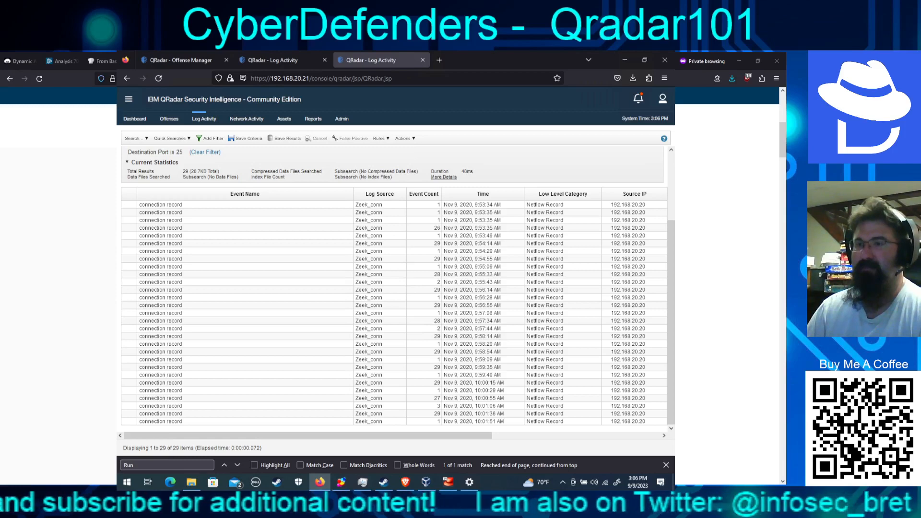
Step: Clear the destination port 25 filter from the event list
click(559, 360)
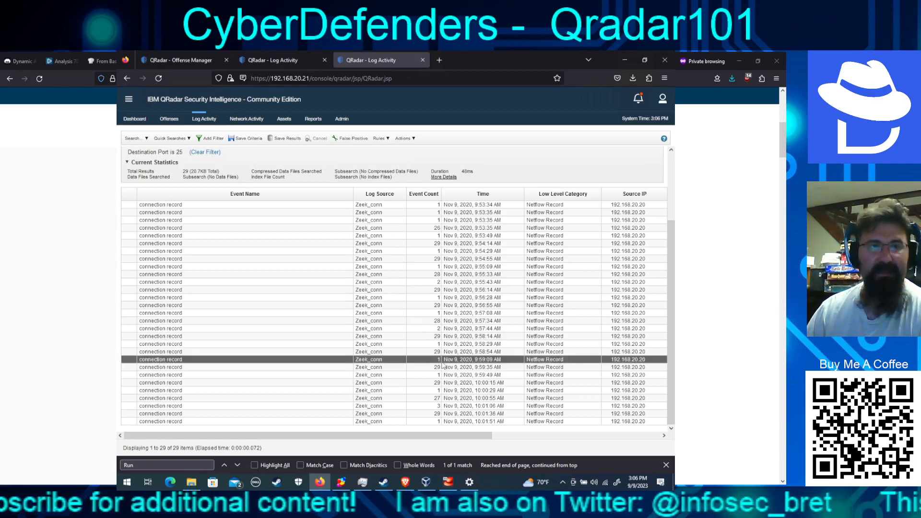
scroll(379, 342, up, 1)
scroll(379, 342, up, 1)
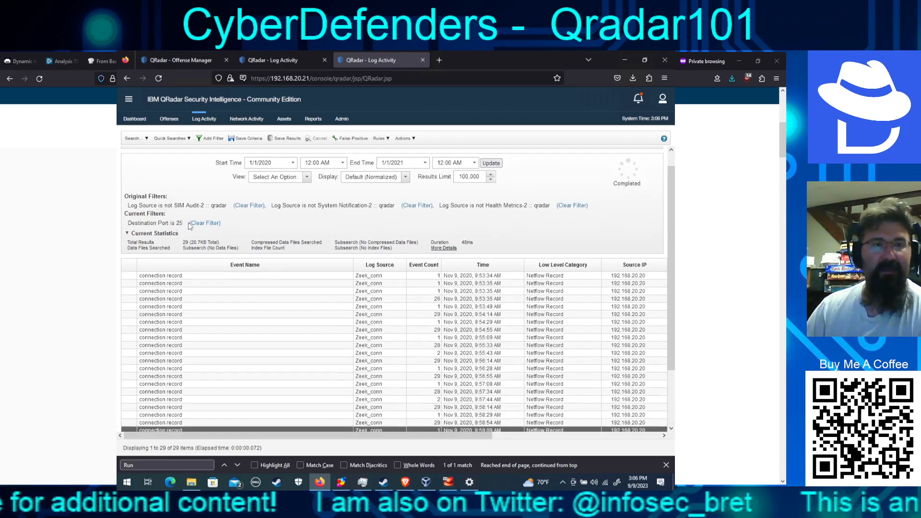
click(205, 221)
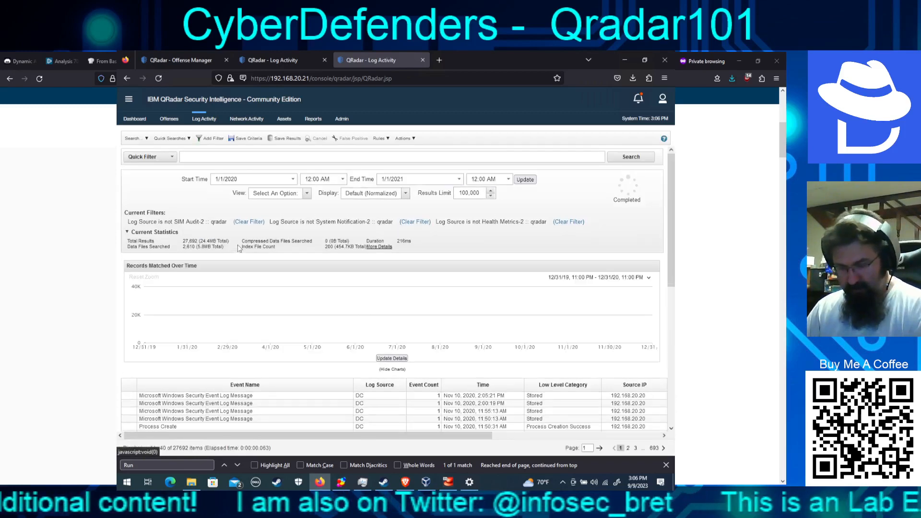
Step: Try a quick filter search of the events for "mail", run it again, then clear the quick filter
click(311, 158)
text(mail)
key(Return)
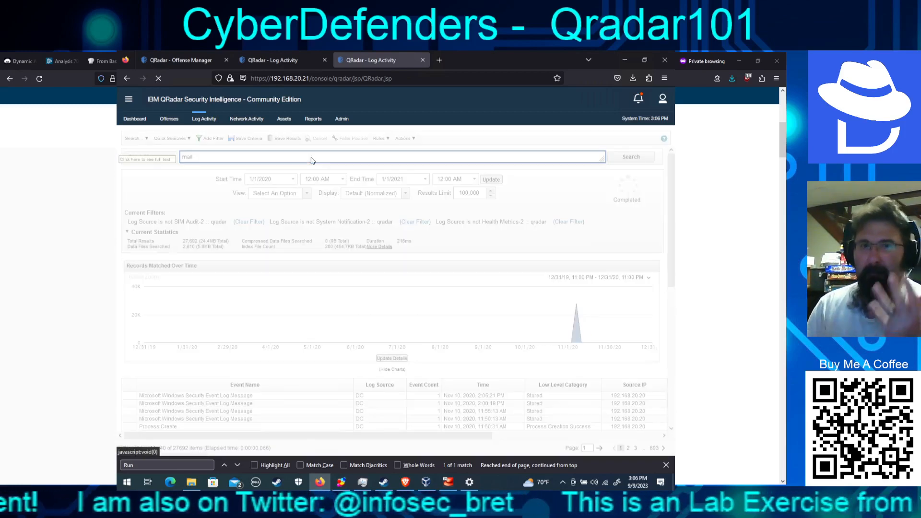
scroll(382, 318, down, 1)
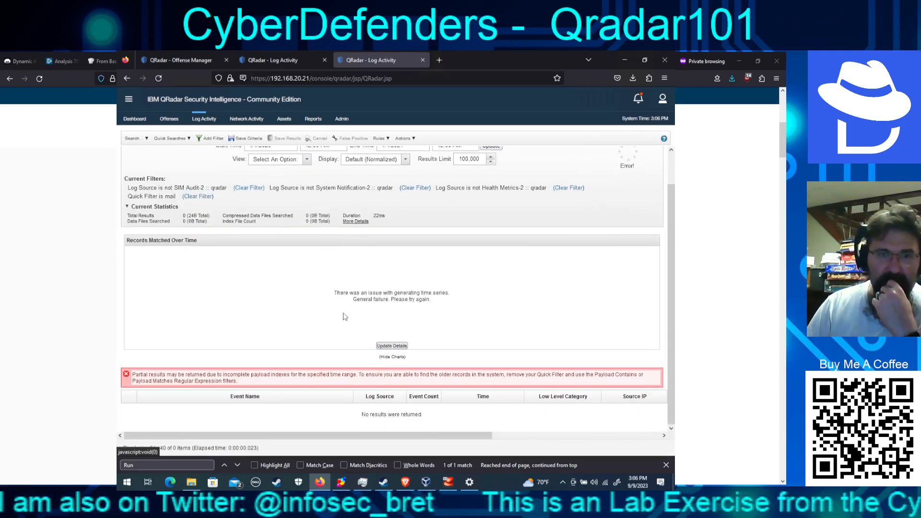
scroll(382, 318, up, 1)
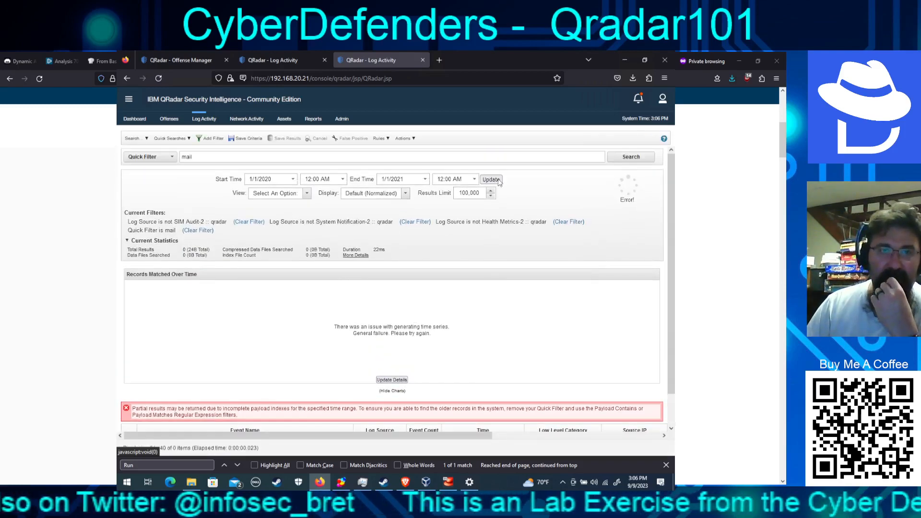
click(619, 161)
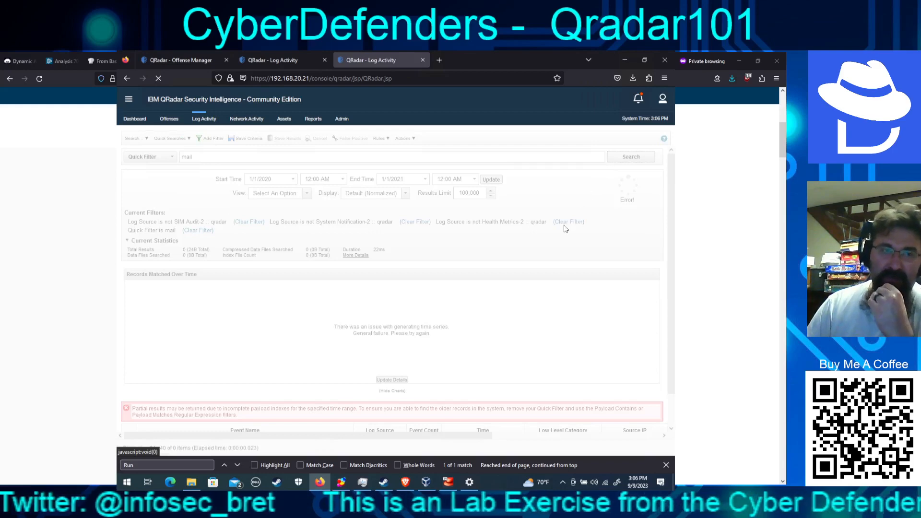
scroll(484, 313, down, 1)
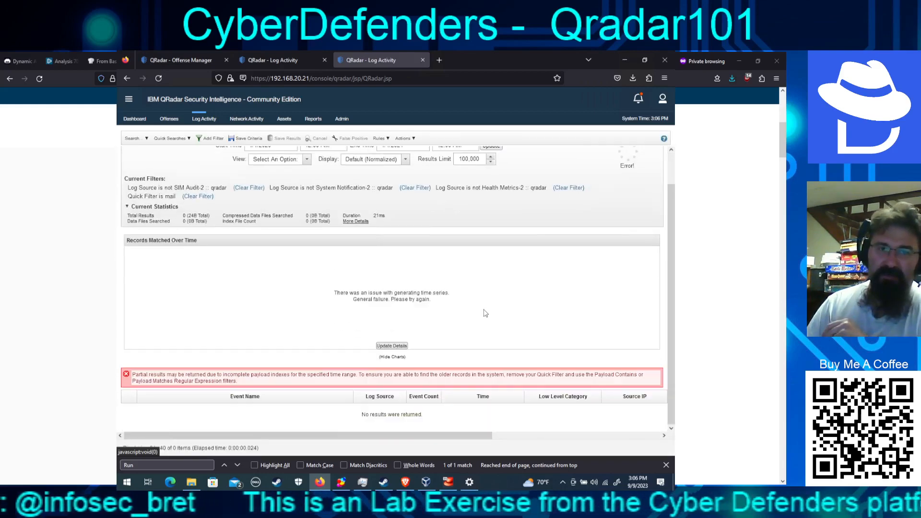
scroll(487, 321, up, 1)
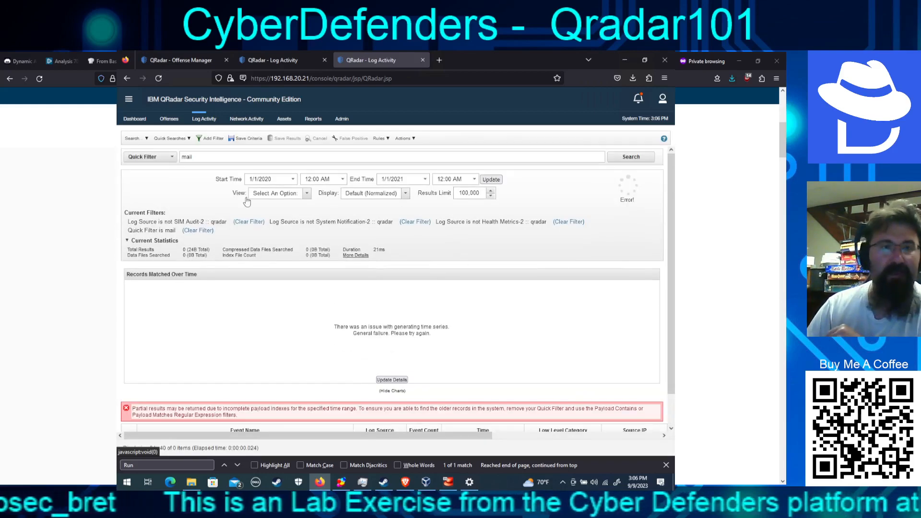
click(198, 230)
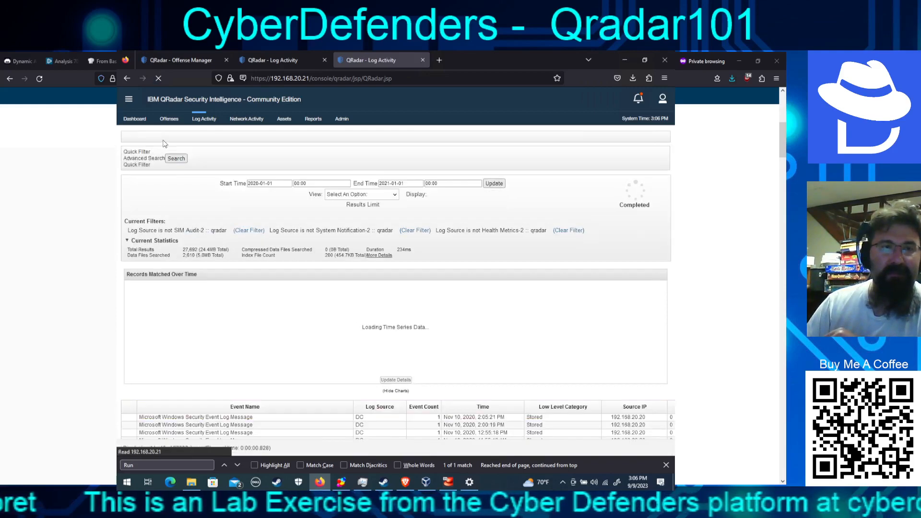
Step: Filter the events with Payload Contains set to "mail", then clear that payload filter
click(171, 138)
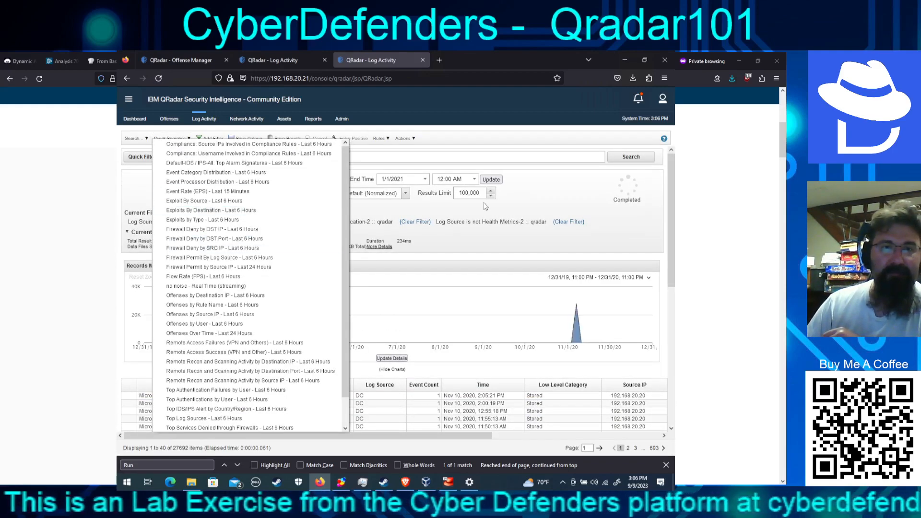
click(534, 199)
click(211, 140)
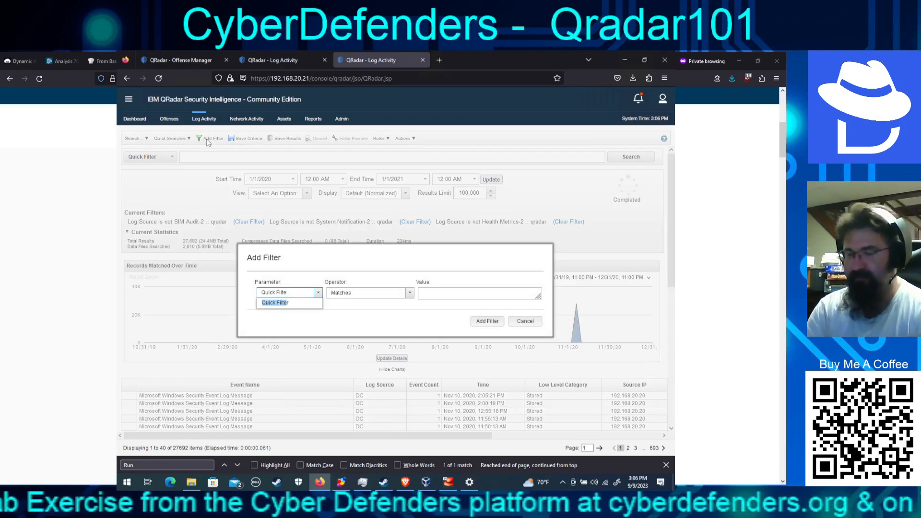
text(payload)
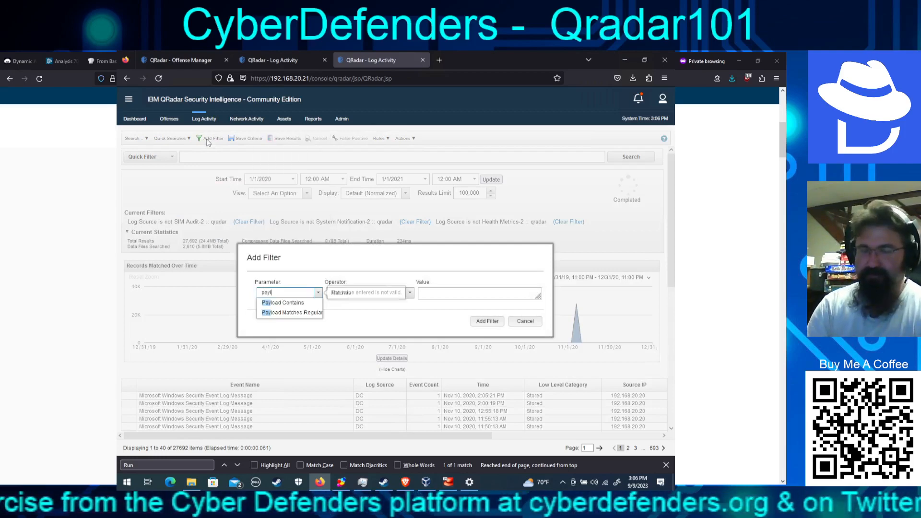
click(283, 303)
text(maik)
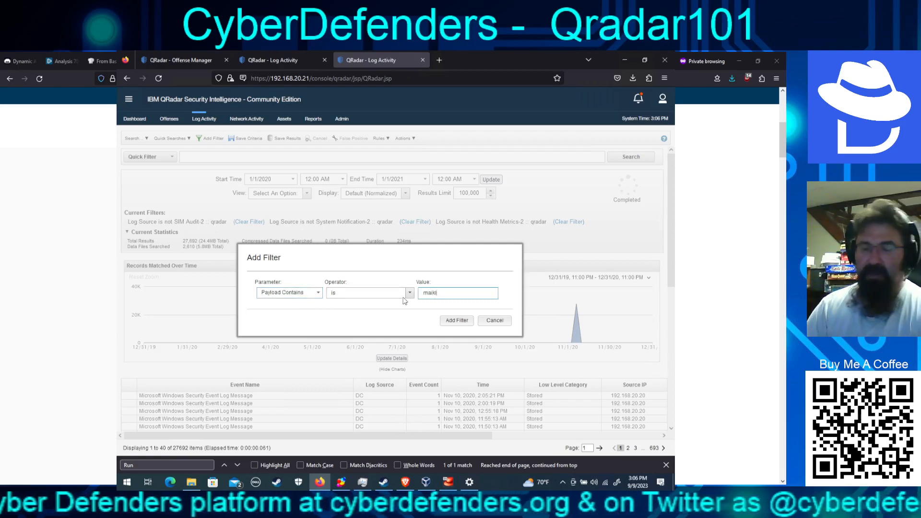
key(BackSpace)
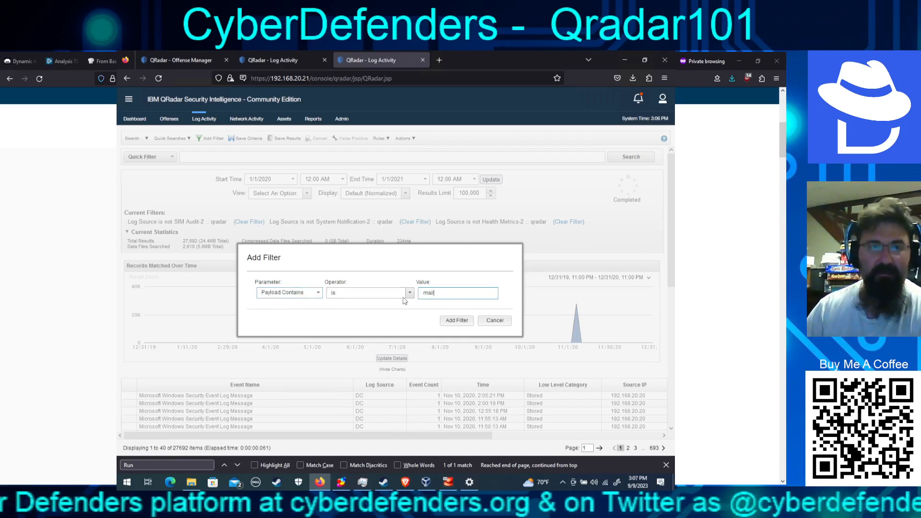
text(l)
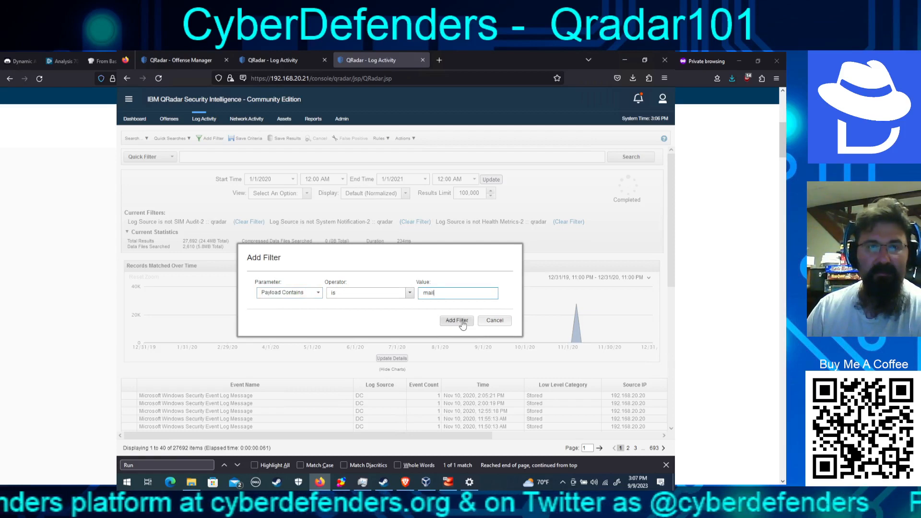
click(462, 325)
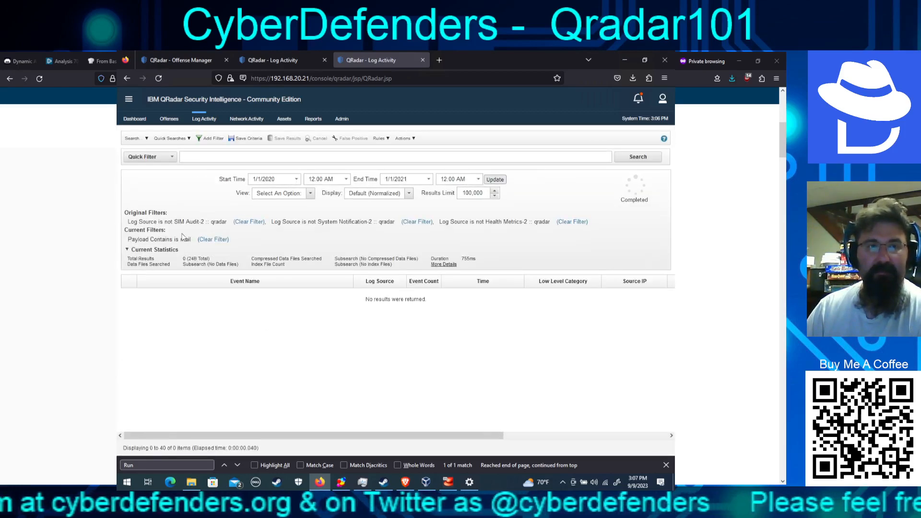
click(211, 239)
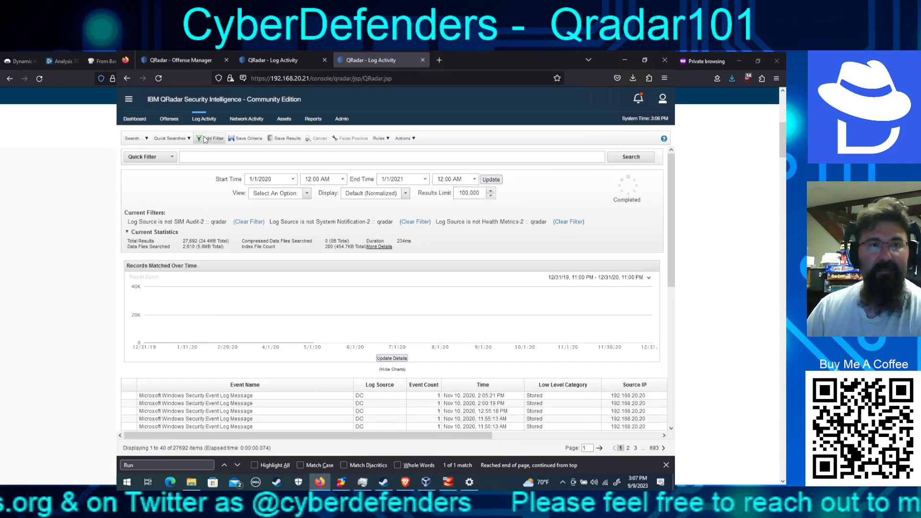
Step: Filter the events with Payload Contains set to "smtp"
click(205, 139)
triple_click(294, 292)
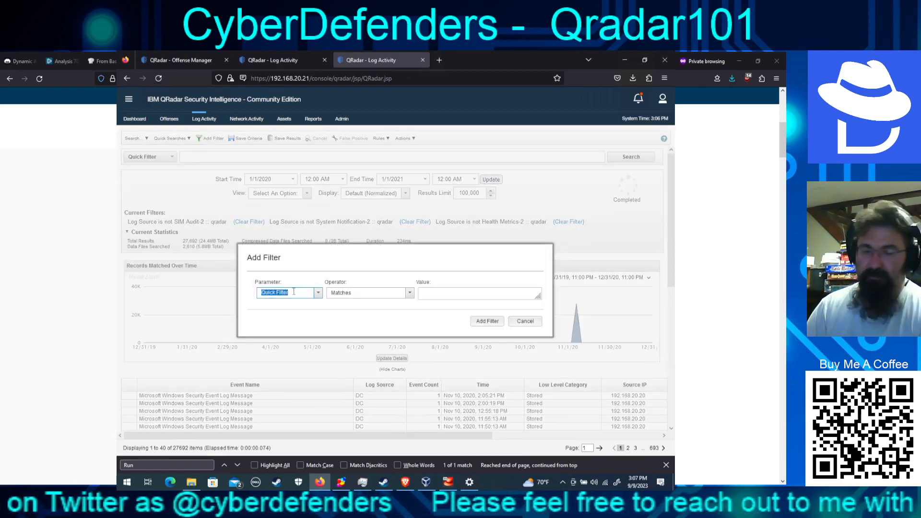
text(payload)
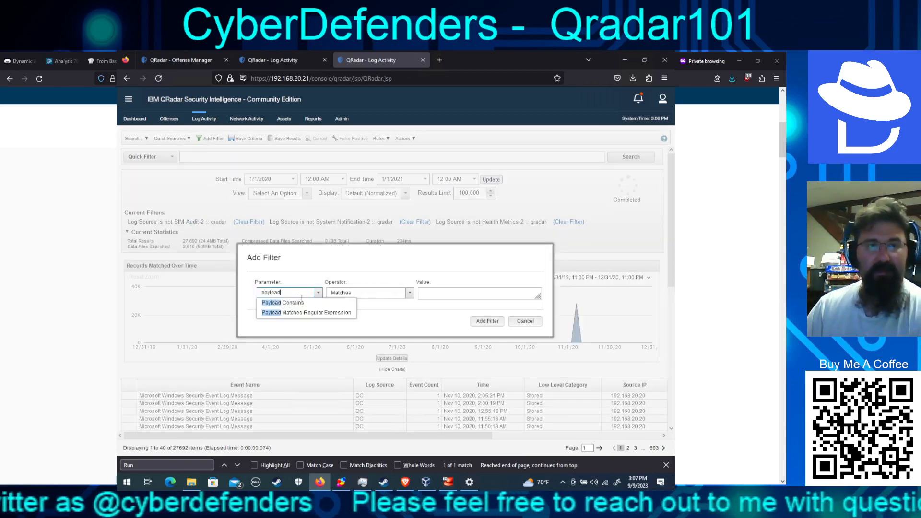
click(288, 303)
click(427, 296)
text(smtp)
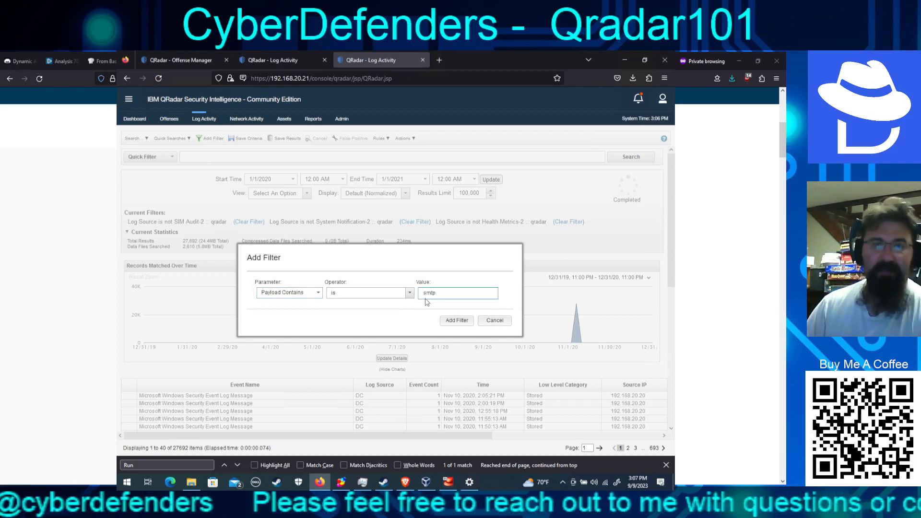
click(457, 321)
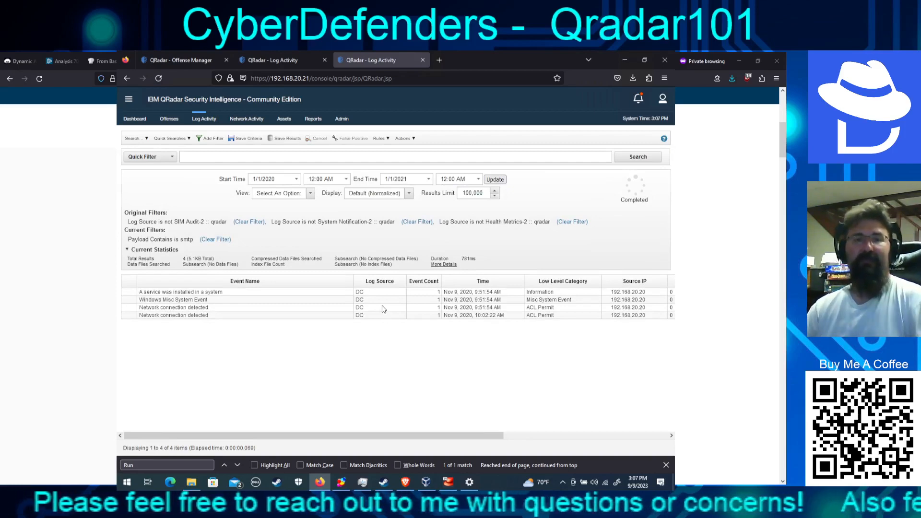
Step: Open the Windows Misc System Event and examine the timeout message and service name in its payload
double_click(181, 300)
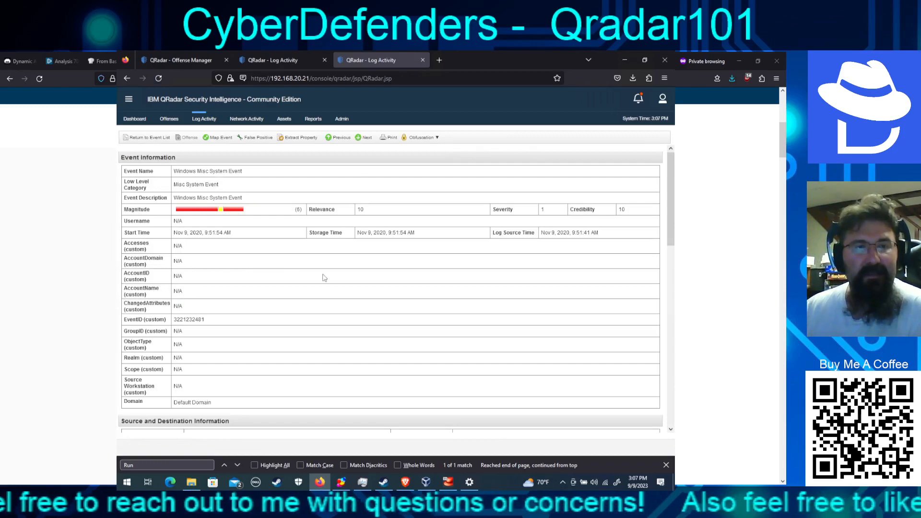
click(670, 327)
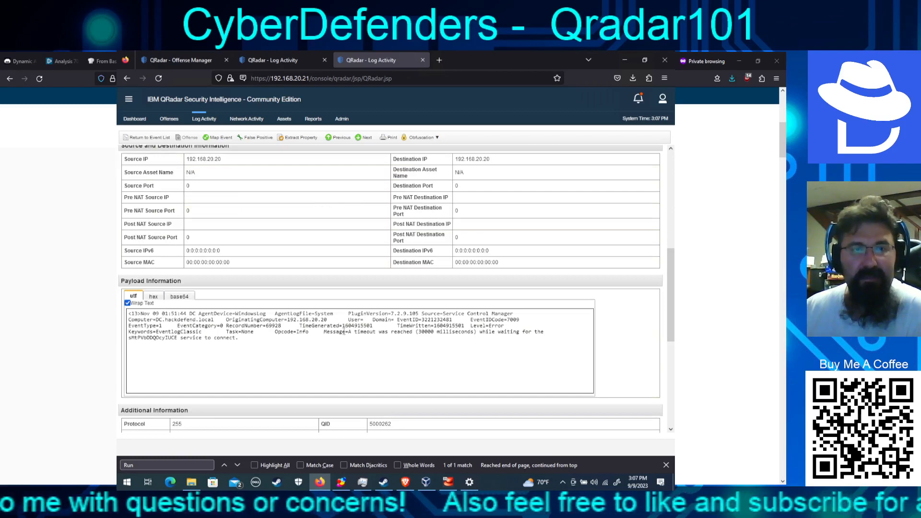
drag(343, 332, 477, 333)
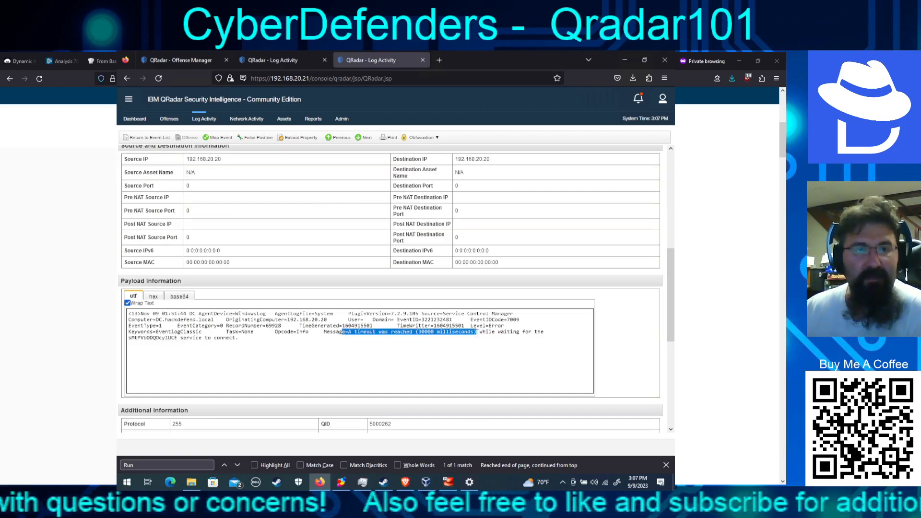
scroll(454, 332, down, 2)
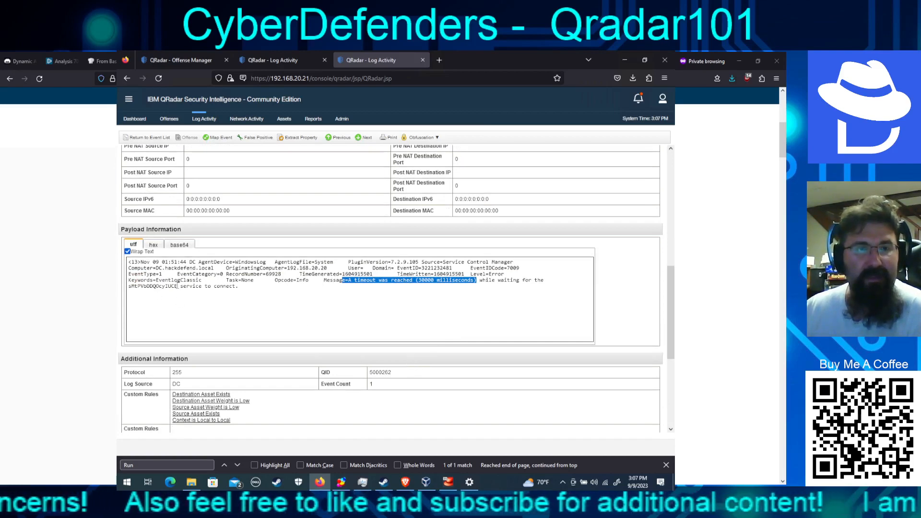
drag(177, 286, 128, 287)
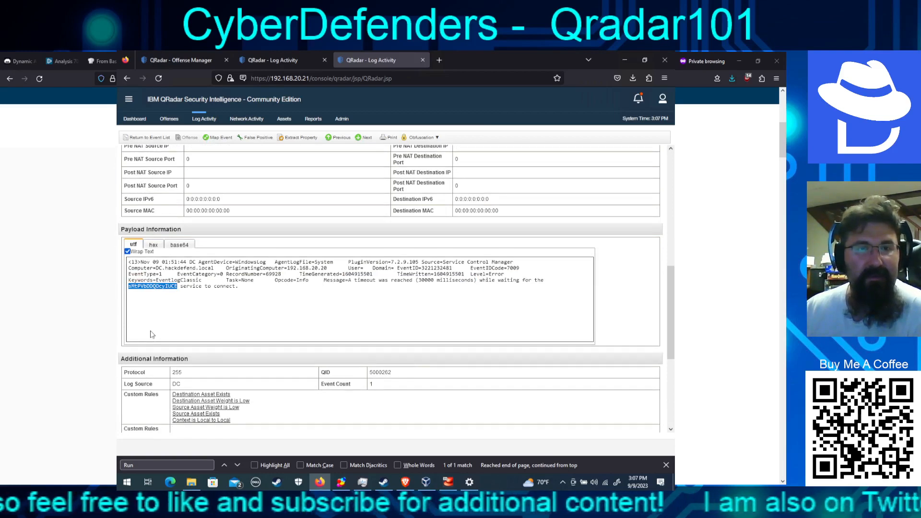
Step: Examine the details and payloads of the two network connection events, checking process image, destination IP, hostname and port
click(365, 138)
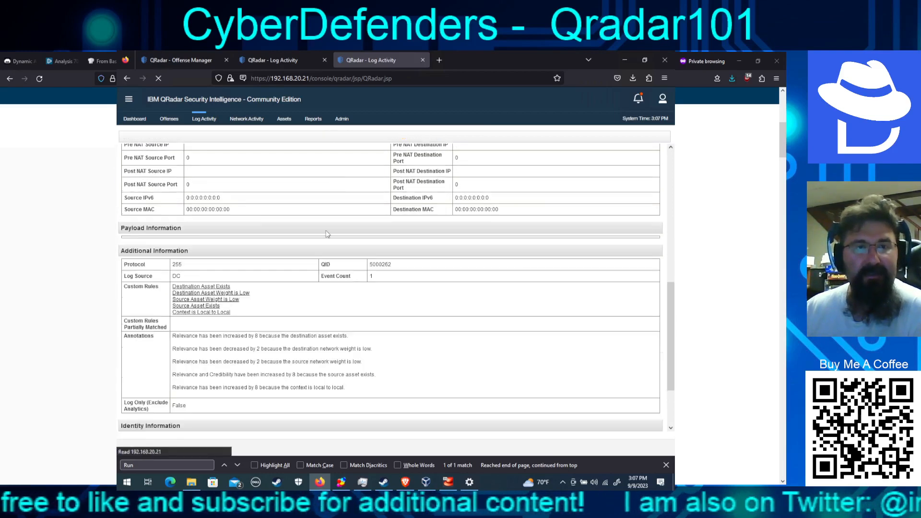
scroll(387, 336, down, 4)
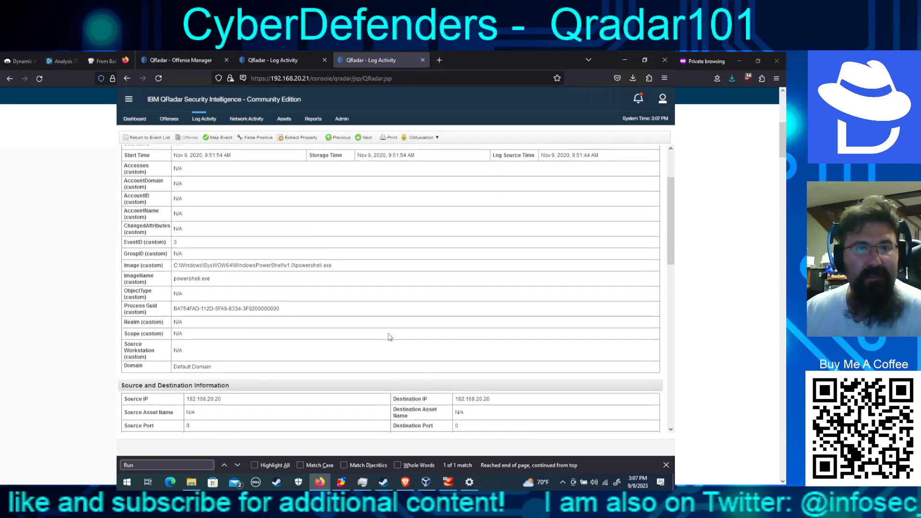
scroll(389, 336, down, 3)
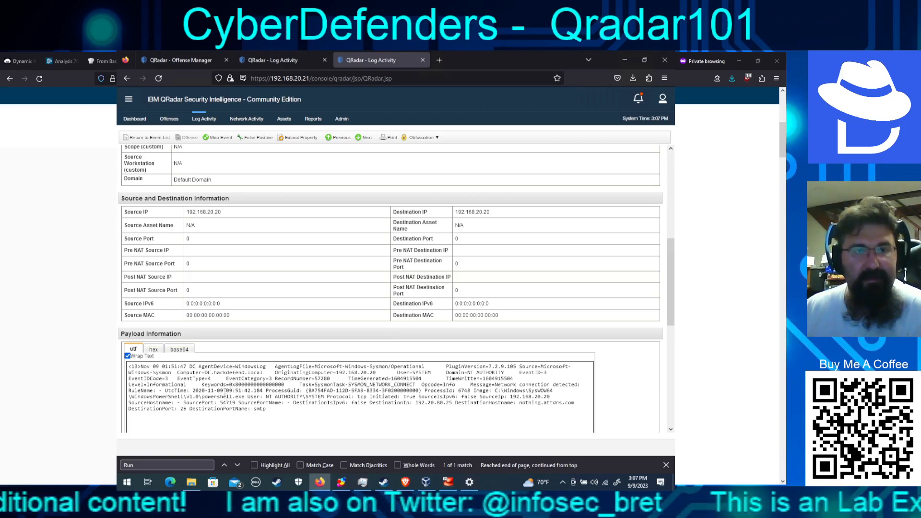
scroll(225, 389, down, 3)
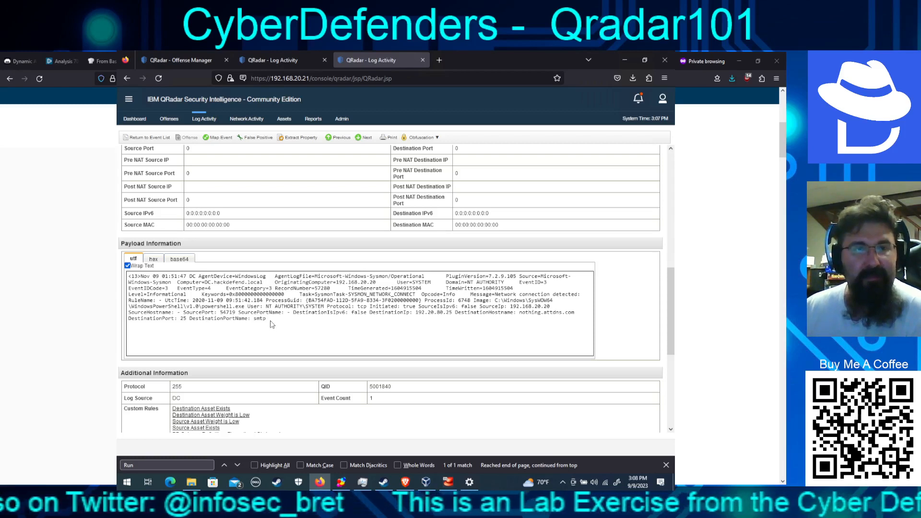
drag(672, 339, 661, 223)
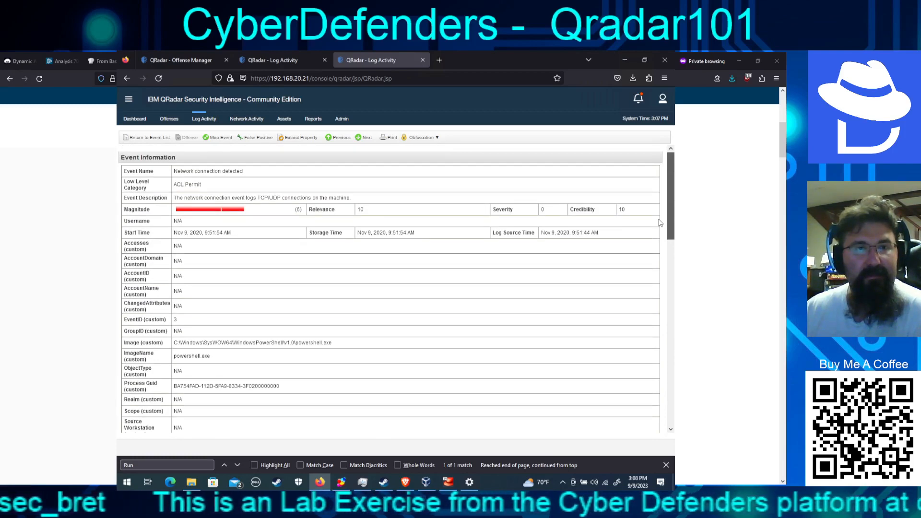
scroll(644, 362, down, 10)
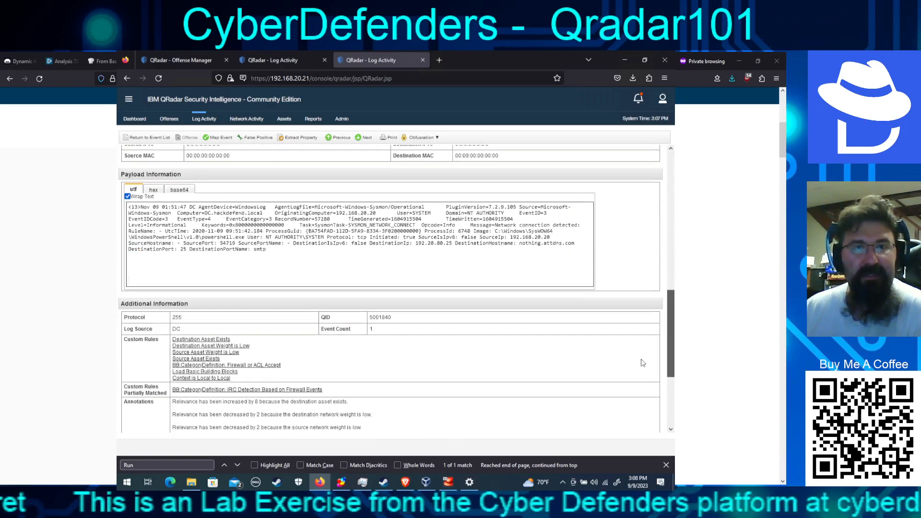
scroll(642, 363, up, 3)
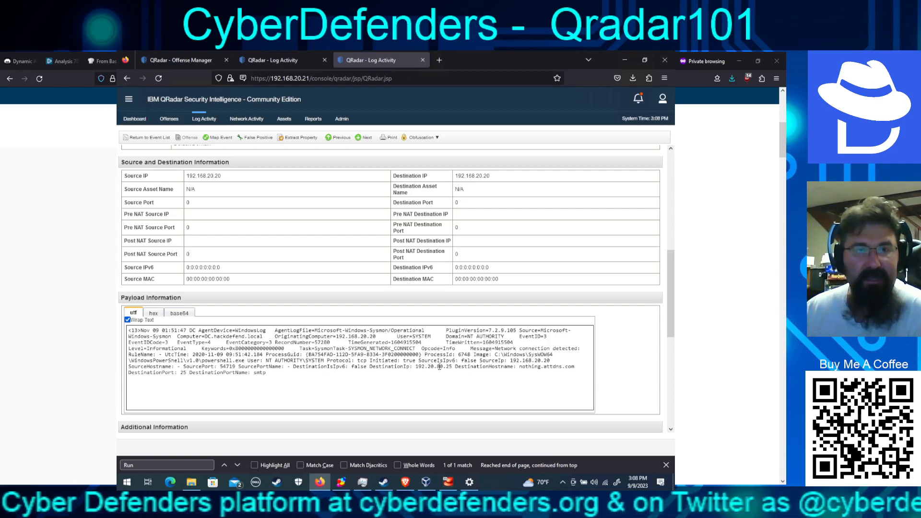
click(365, 137)
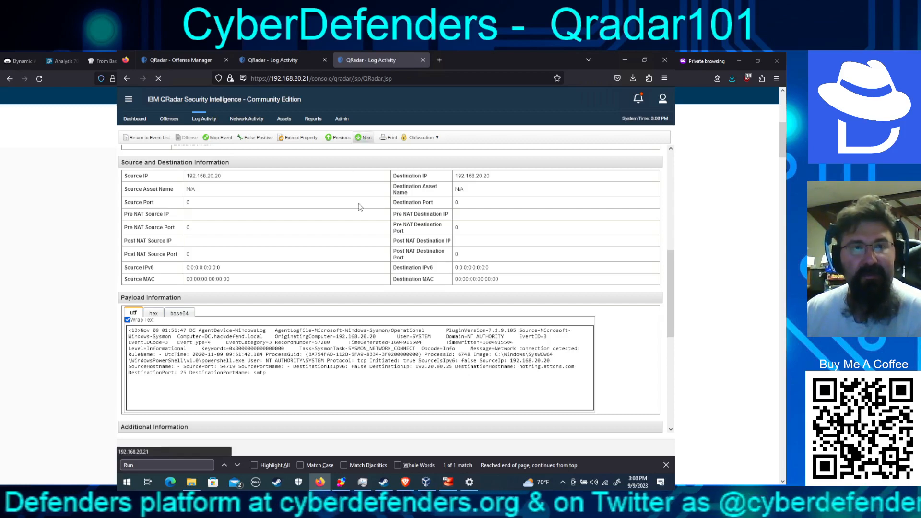
click(670, 367)
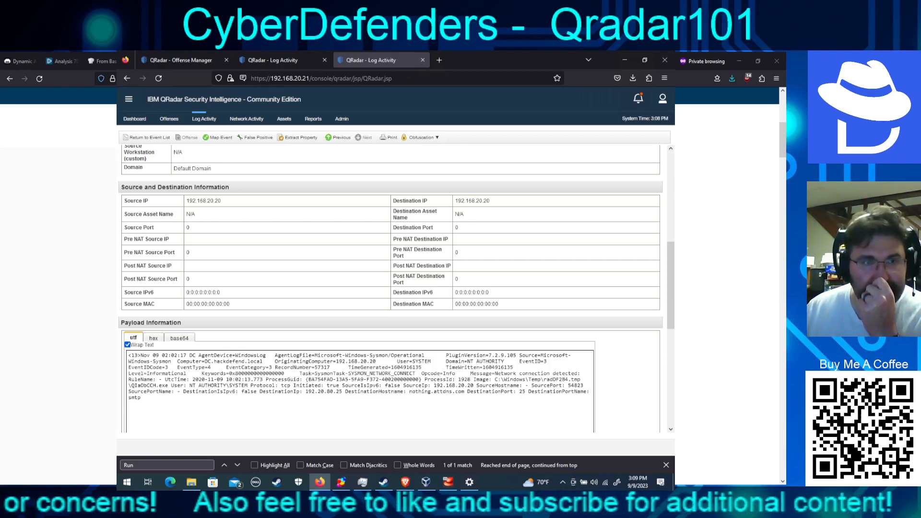
Step: Return to the event list and clear the "smtp" payload filter
click(147, 138)
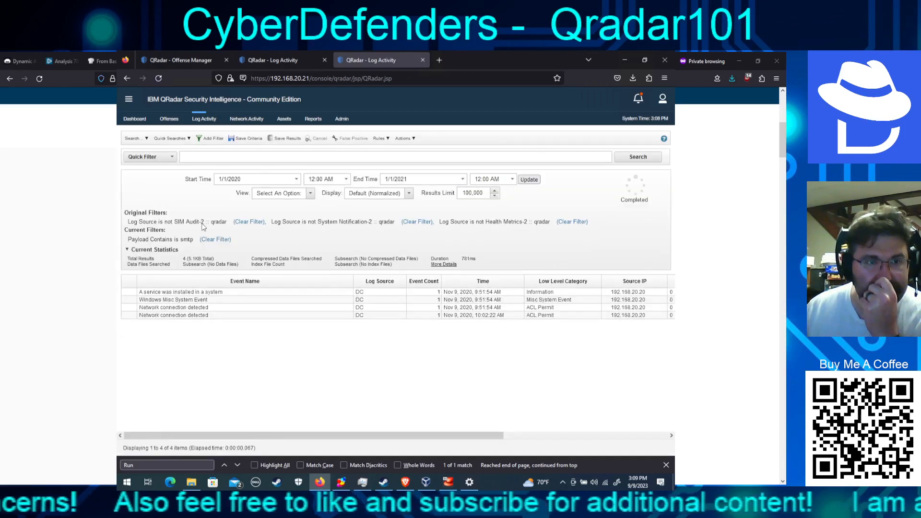
click(216, 240)
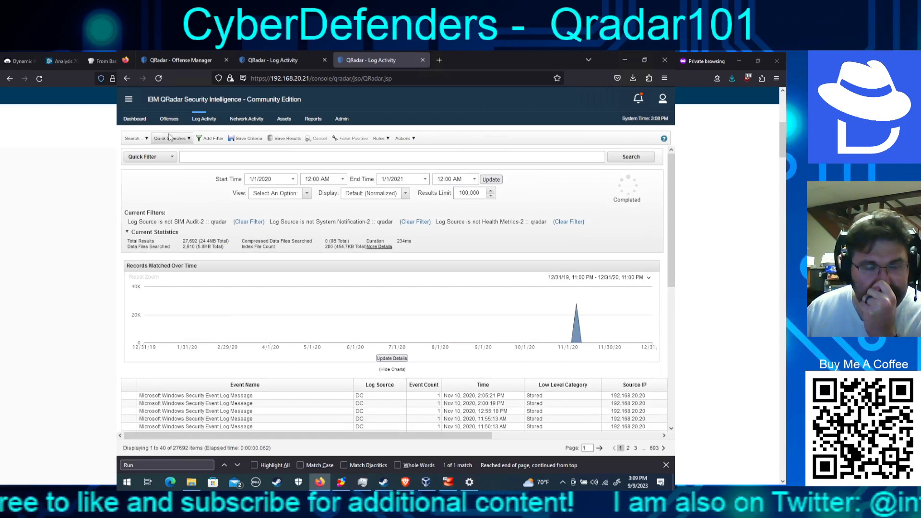
Step: Start a new event filter on Source or Destination Port with the operator Equals any of
click(210, 138)
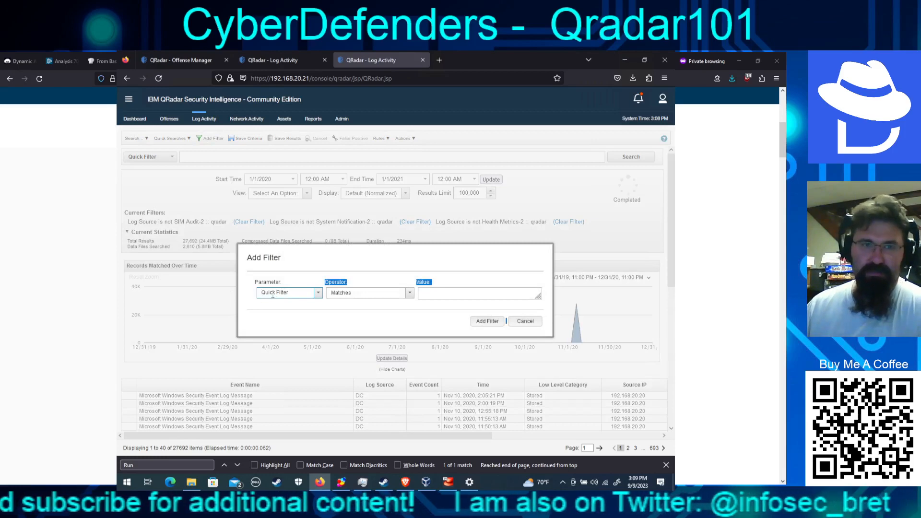
triple_click(291, 291)
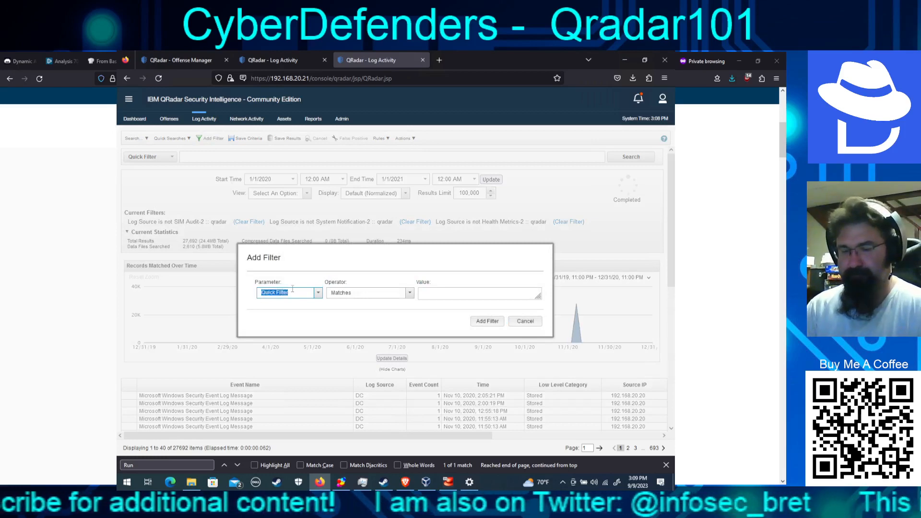
text(sour)
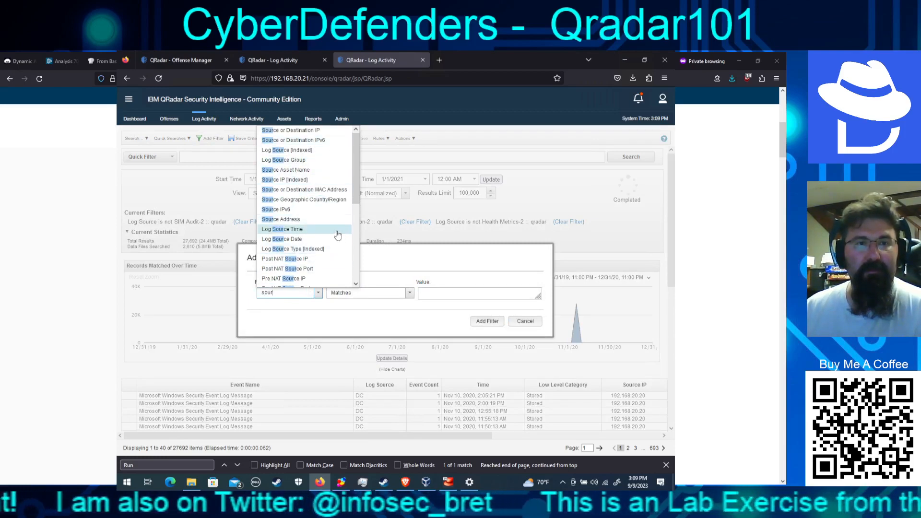
click(359, 268)
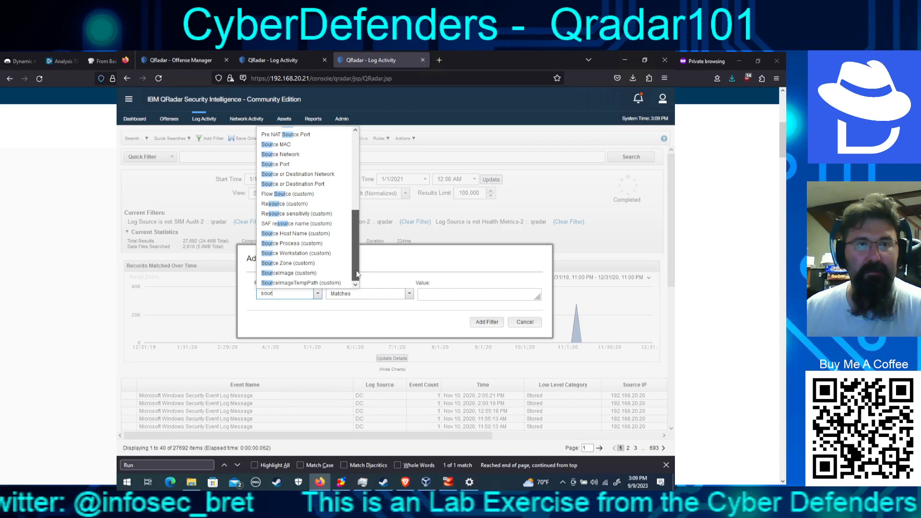
click(290, 185)
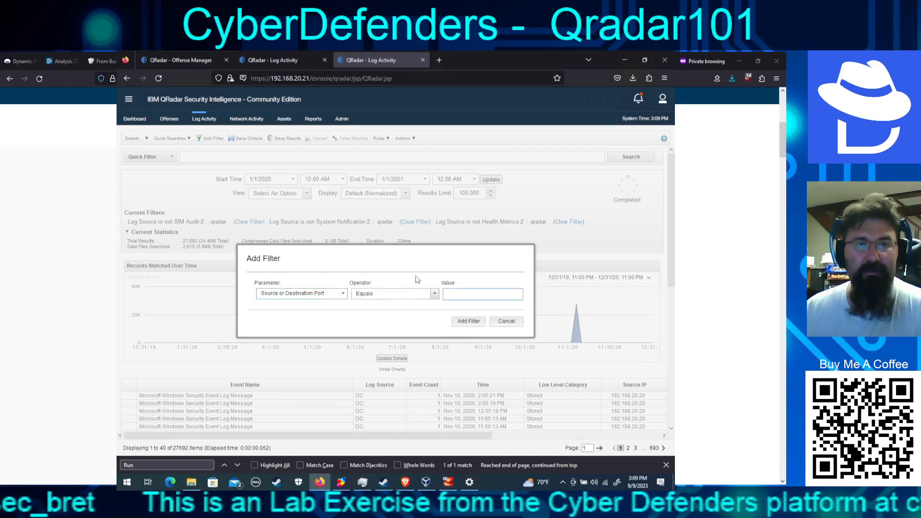
click(419, 295)
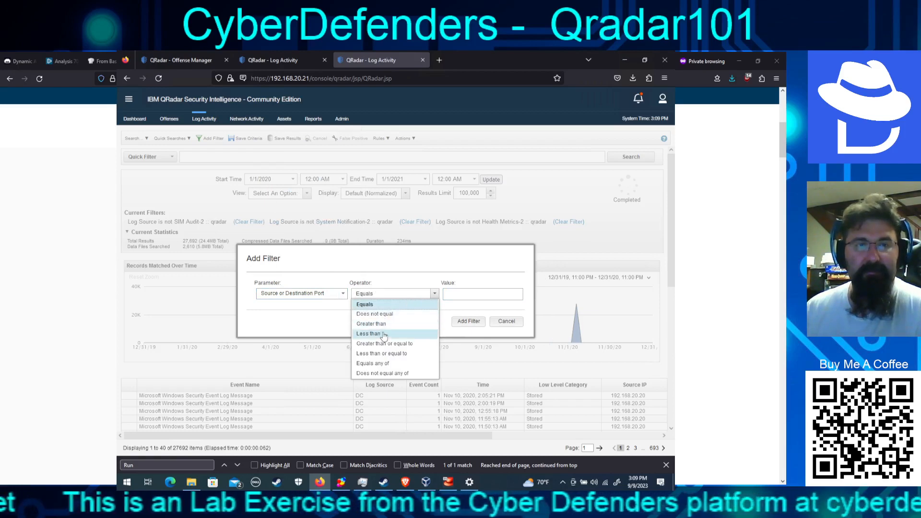
click(373, 364)
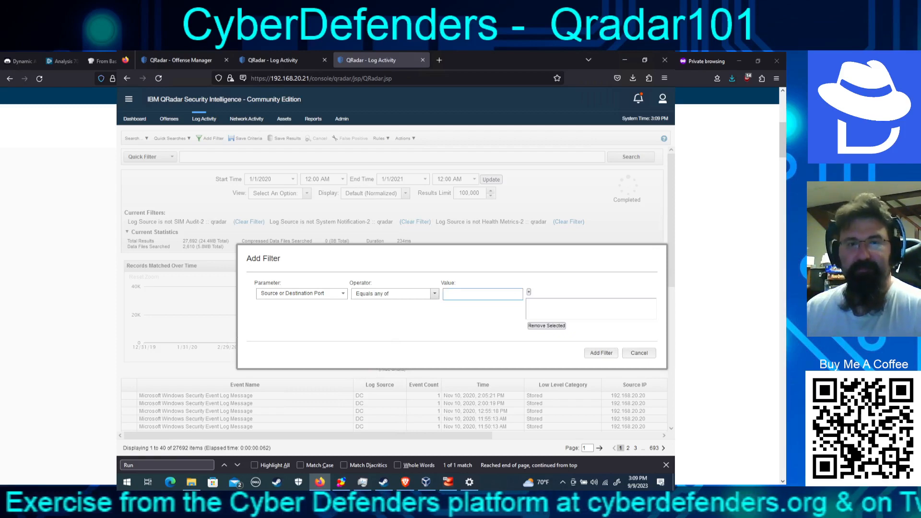
Step: Add ports 25 and 587 to the new filter's list of values
text(25)
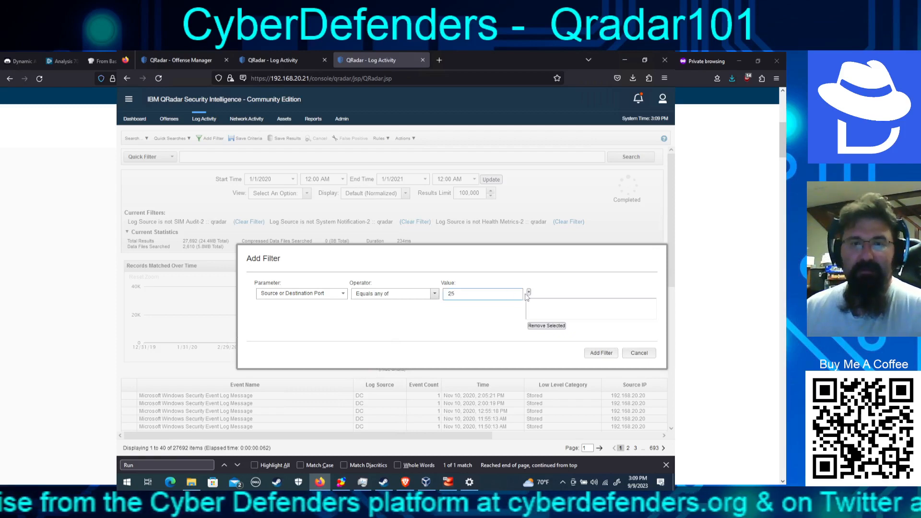
click(529, 293)
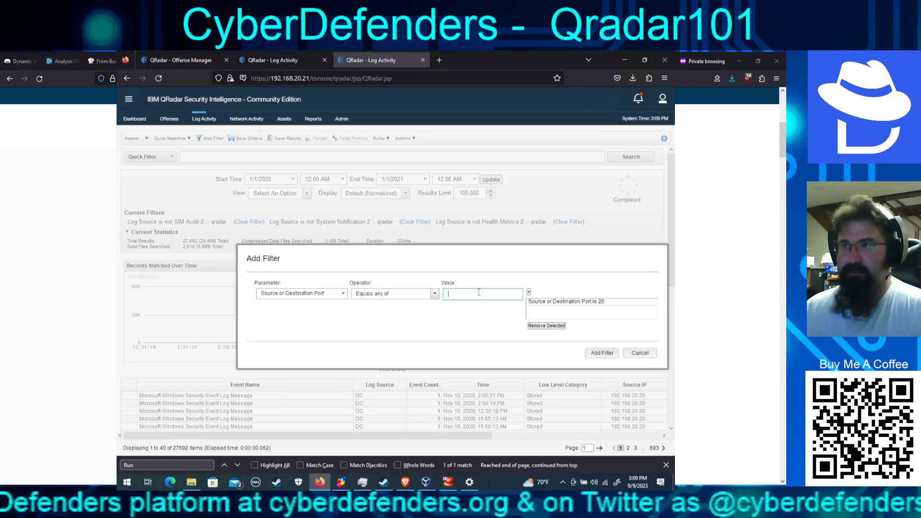
click(486, 298)
text(5)
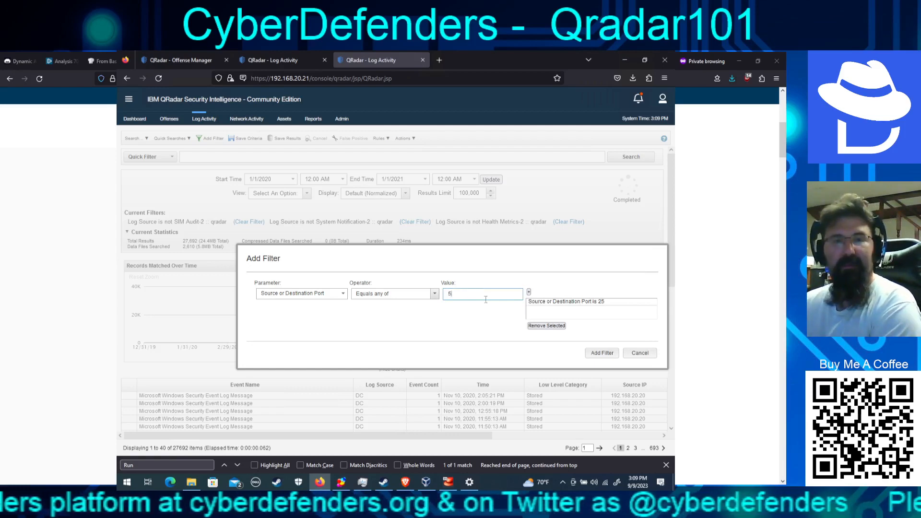
text(87)
click(528, 292)
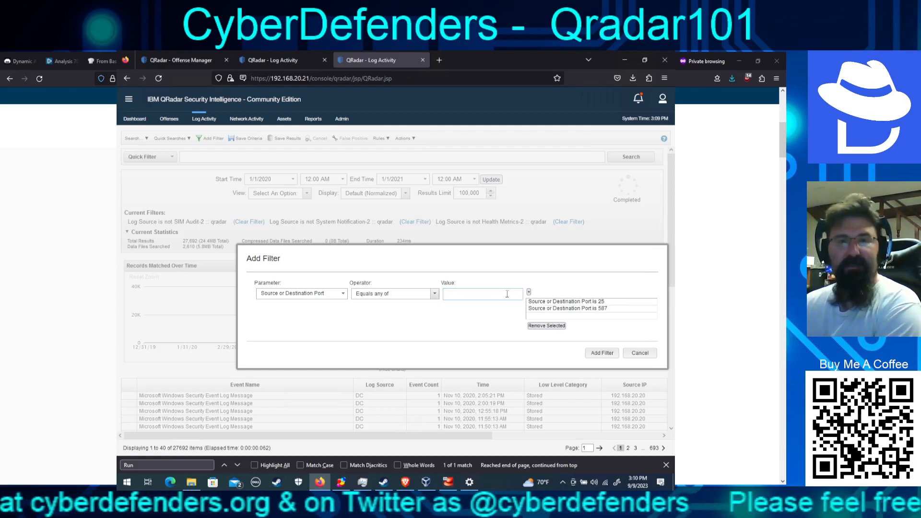
Step: Add ports 465 and 2525 to the source or destination port filter's values
text(456)
key(BackSpace)
key(BackSpace)
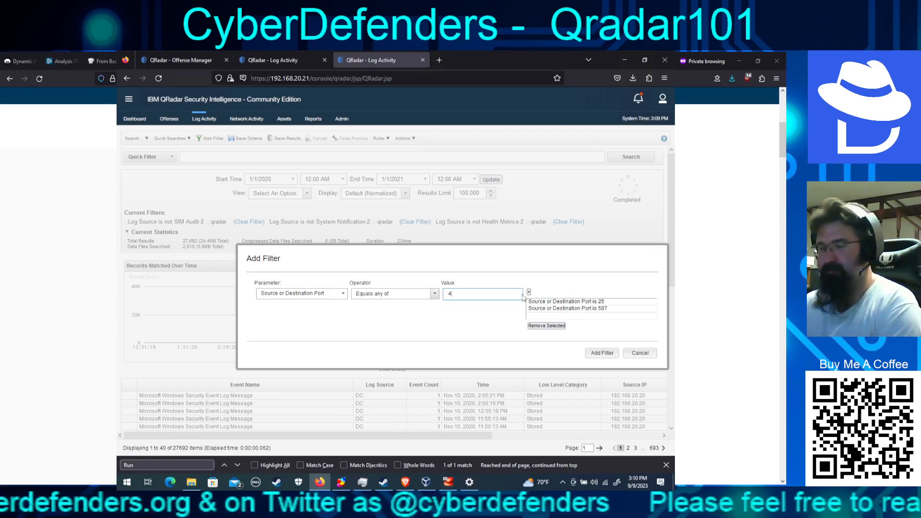
text(65)
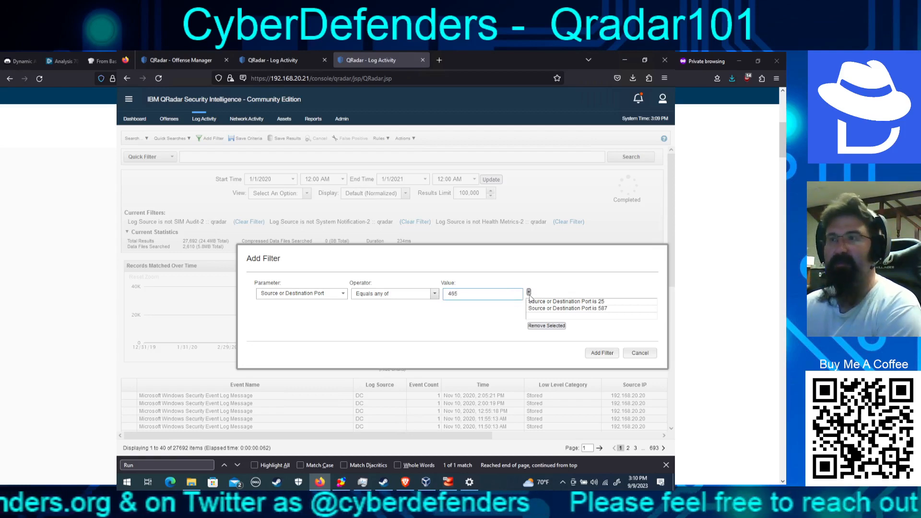
click(529, 292)
click(480, 291)
text(2525)
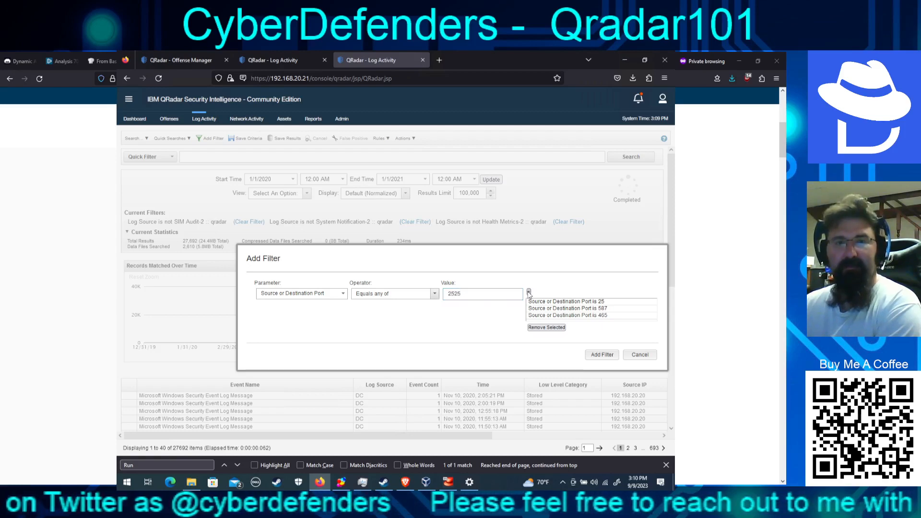
click(529, 292)
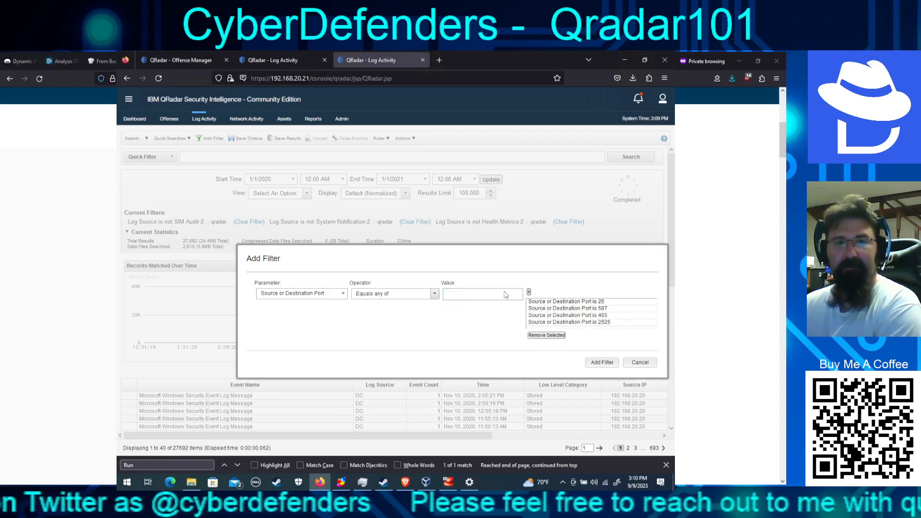
Step: Add ports 110 and 995 to the source or destination port filter's values
click(486, 291)
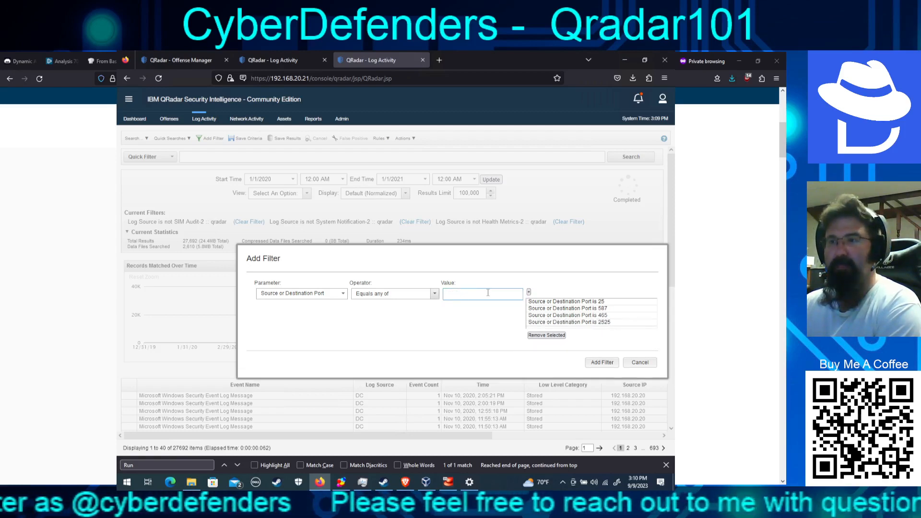
text(110)
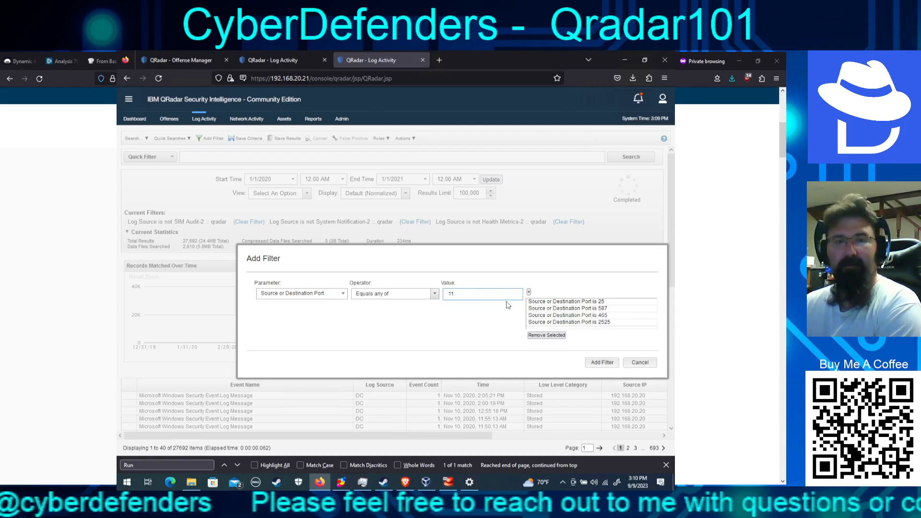
click(530, 292)
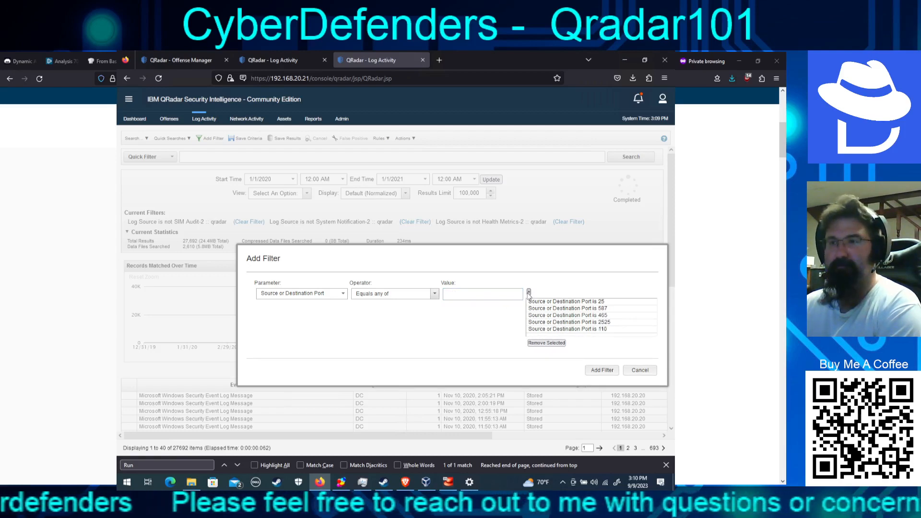
click(496, 294)
text(99)
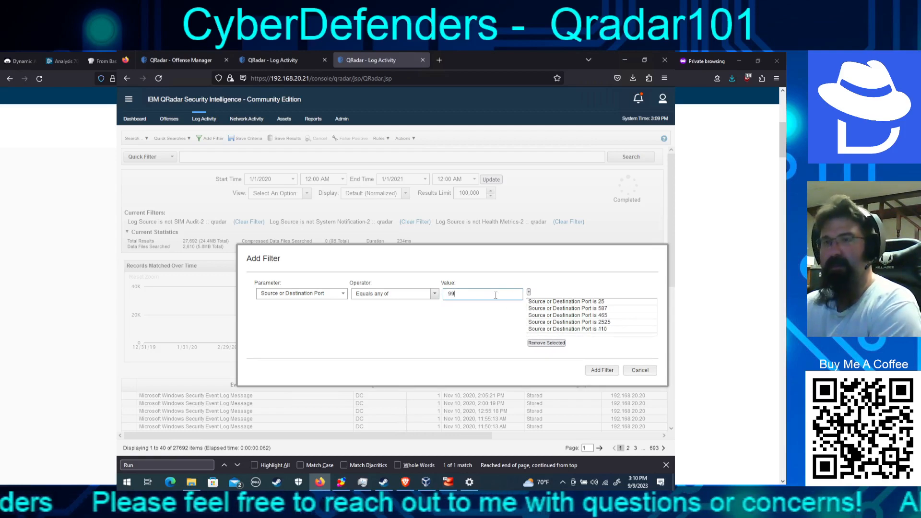
text(5)
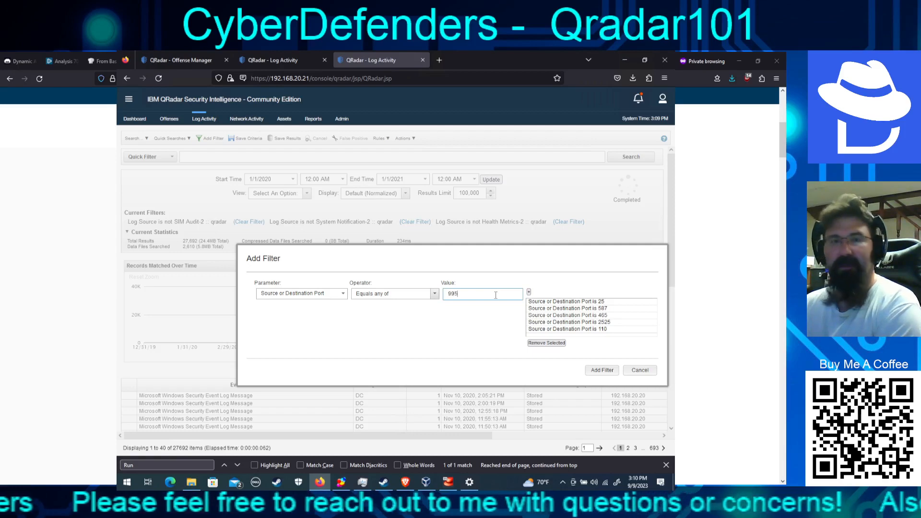
click(529, 293)
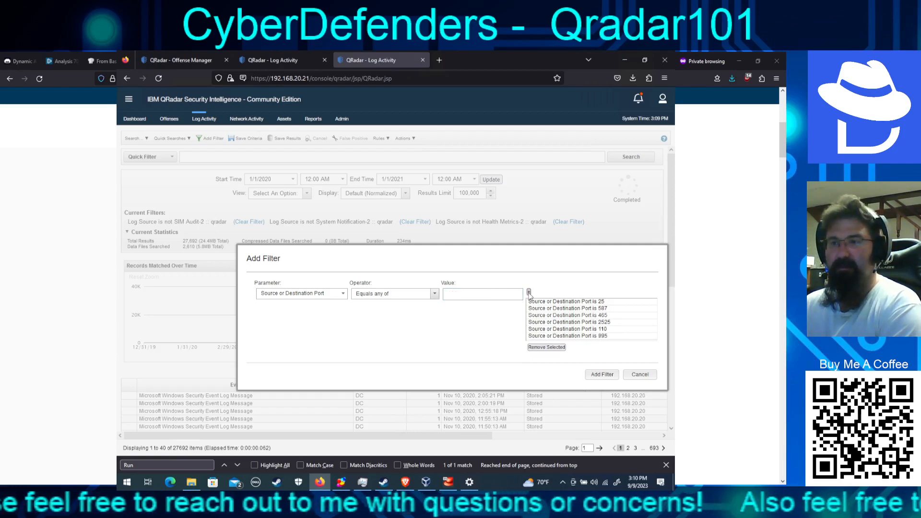
Step: Add port 993 to the filter's values and apply the completed mail port filter to the events
click(517, 293)
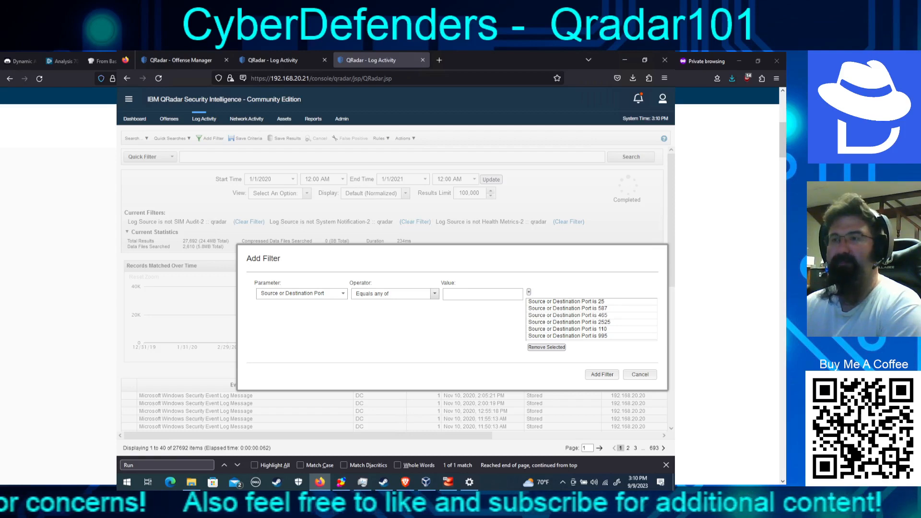
click(465, 295)
text(993)
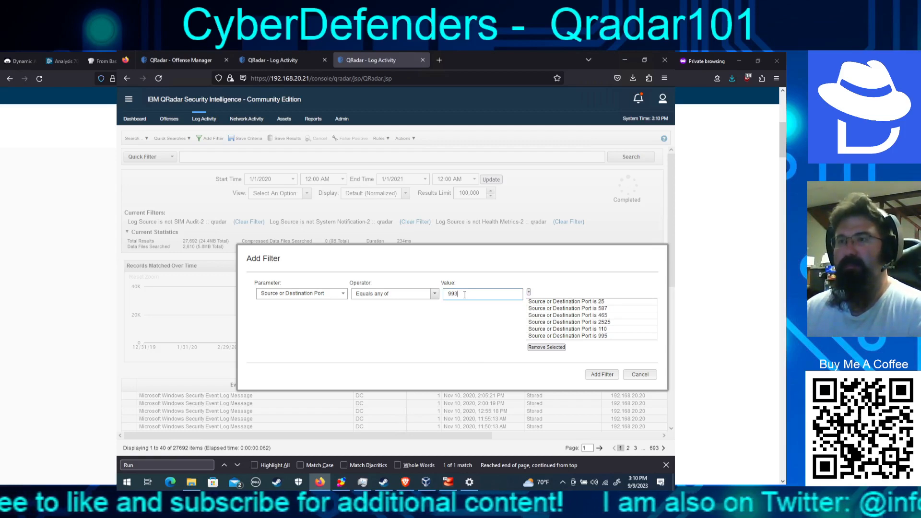
click(530, 293)
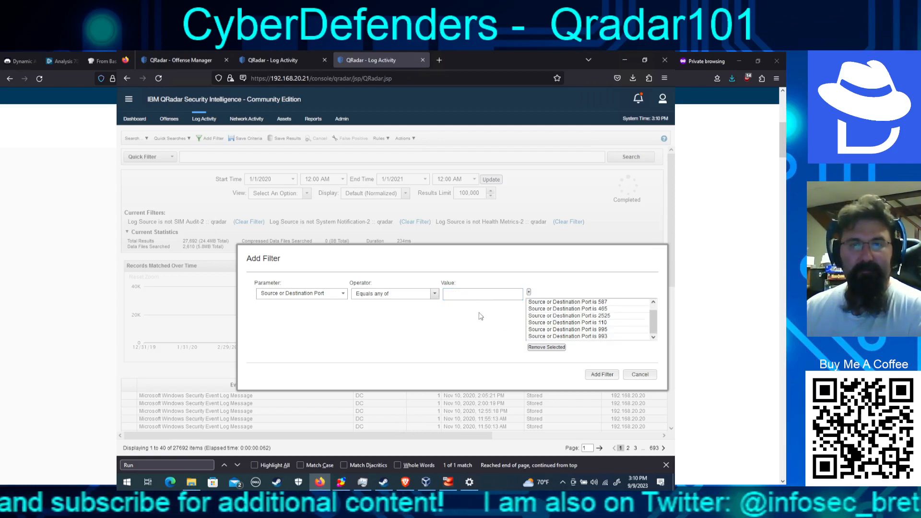
click(602, 374)
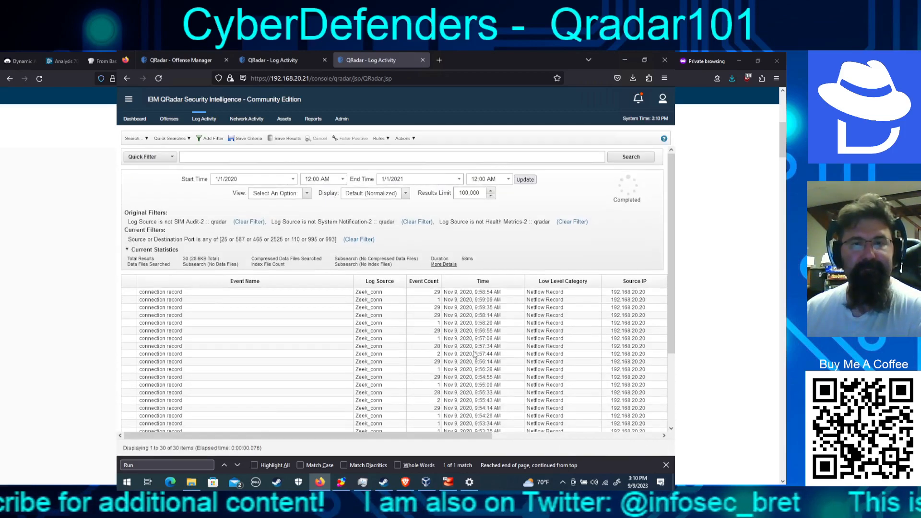
Step: Sort the filtered events by time, oldest first, and open the details of the SO-Suricata event
drag(316, 437, 484, 437)
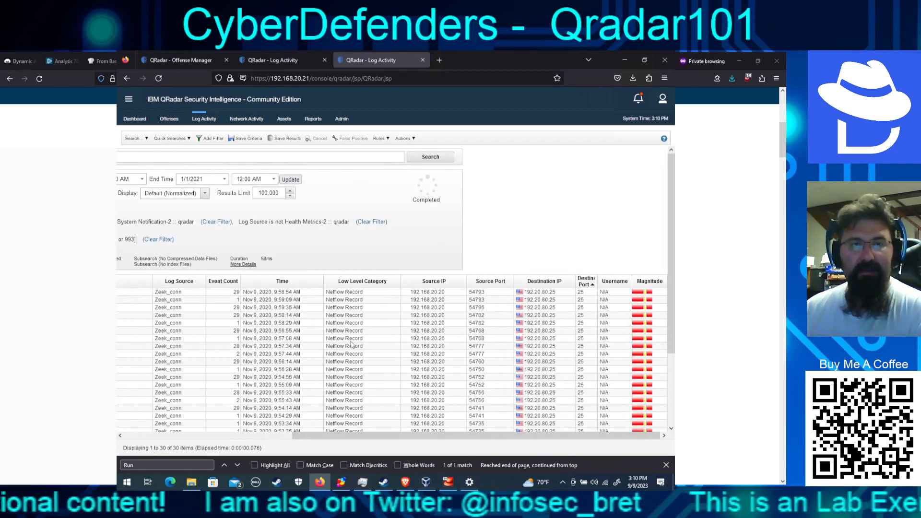
click(436, 293)
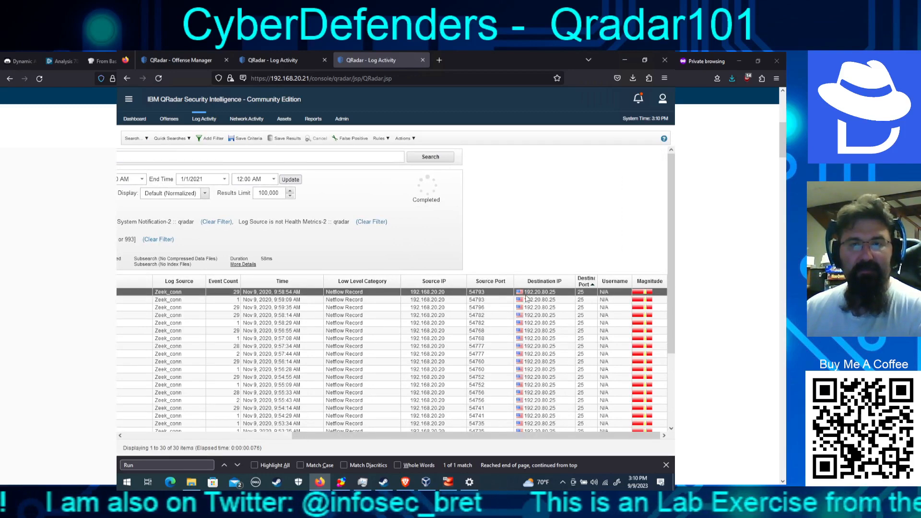
drag(672, 286, 669, 365)
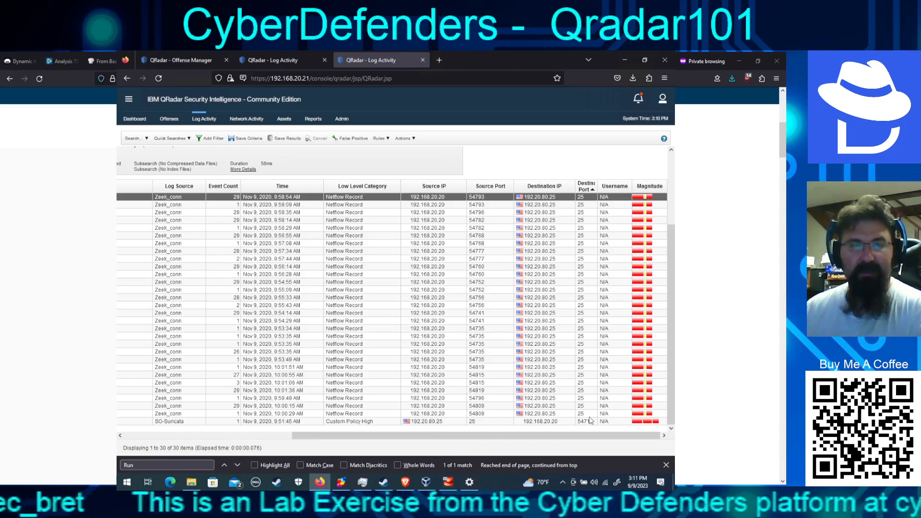
click(282, 189)
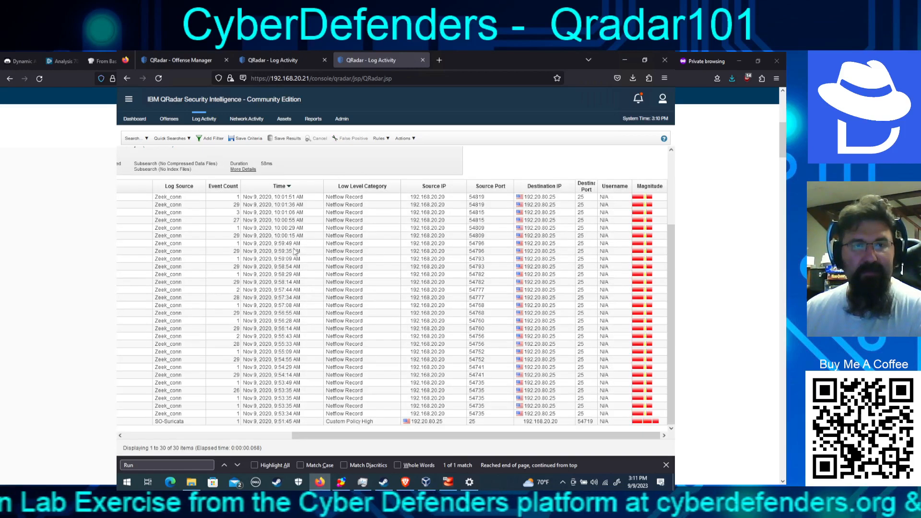
click(282, 187)
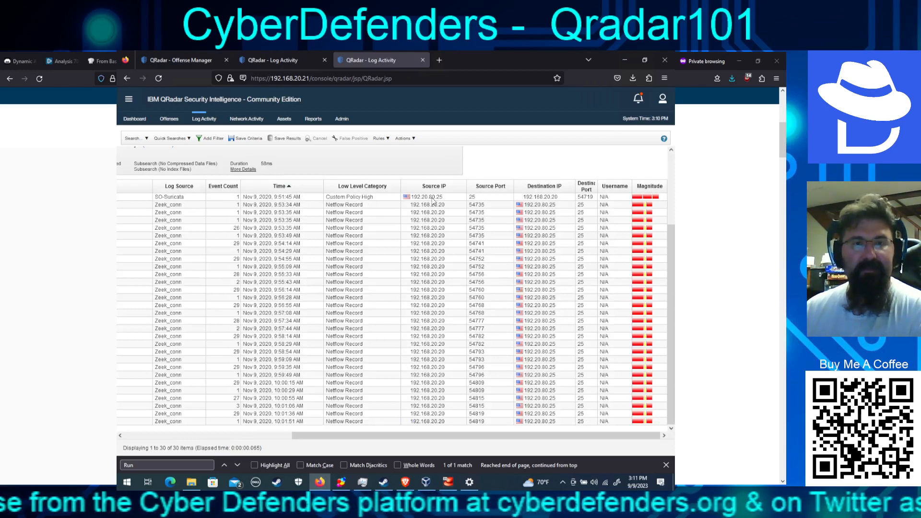
click(434, 199)
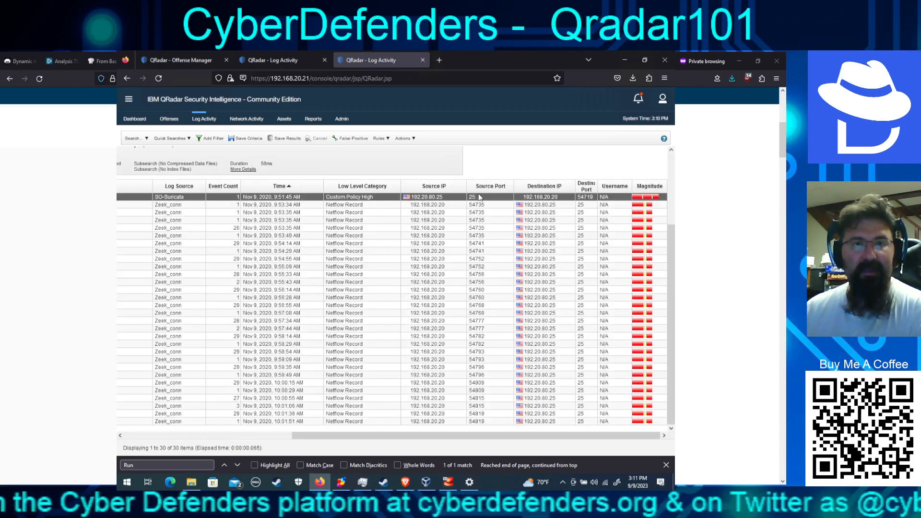
double_click(273, 198)
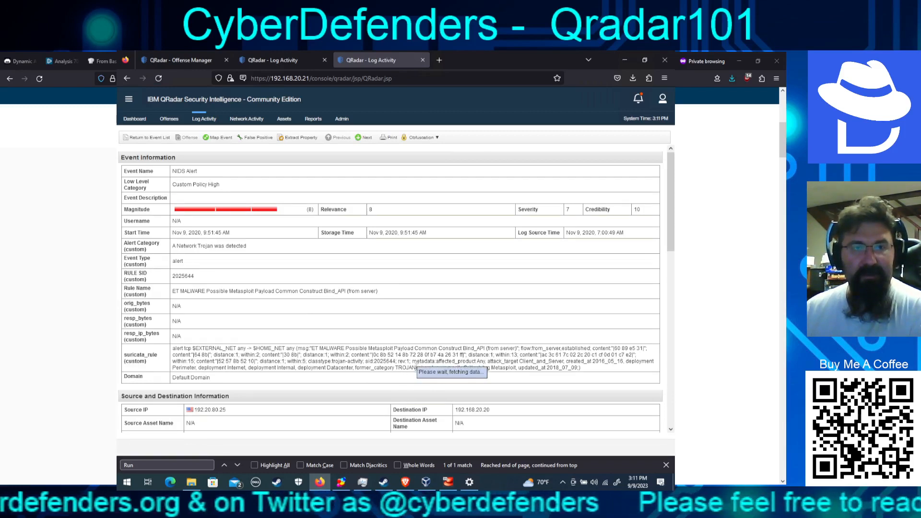
Step: Examine the NIDS alert's Suricata rule, source and destination details and full UTF payload, and return to the event list
drag(416, 368, 384, 368)
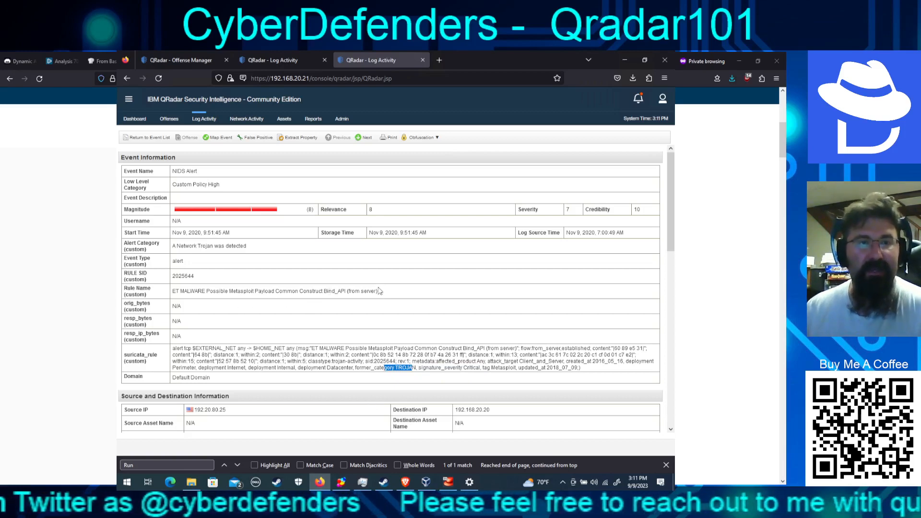
scroll(385, 301, down, 4)
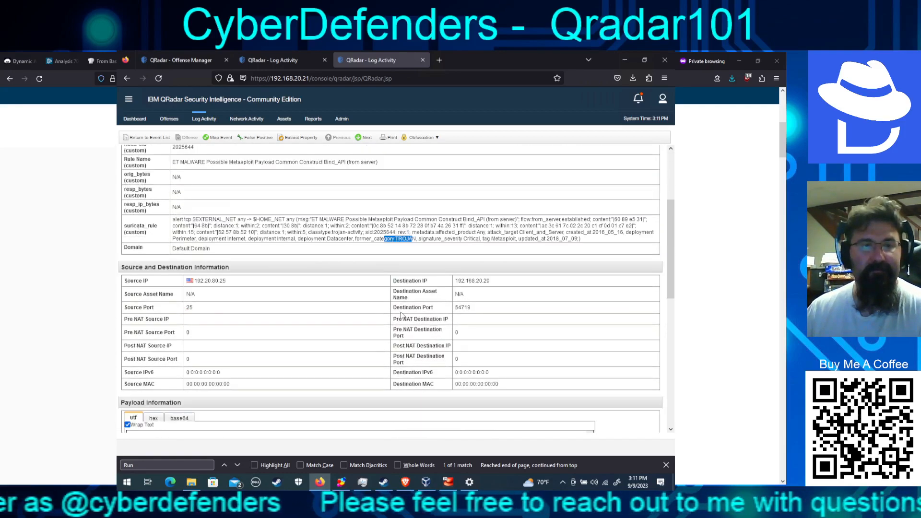
scroll(401, 312, down, 2)
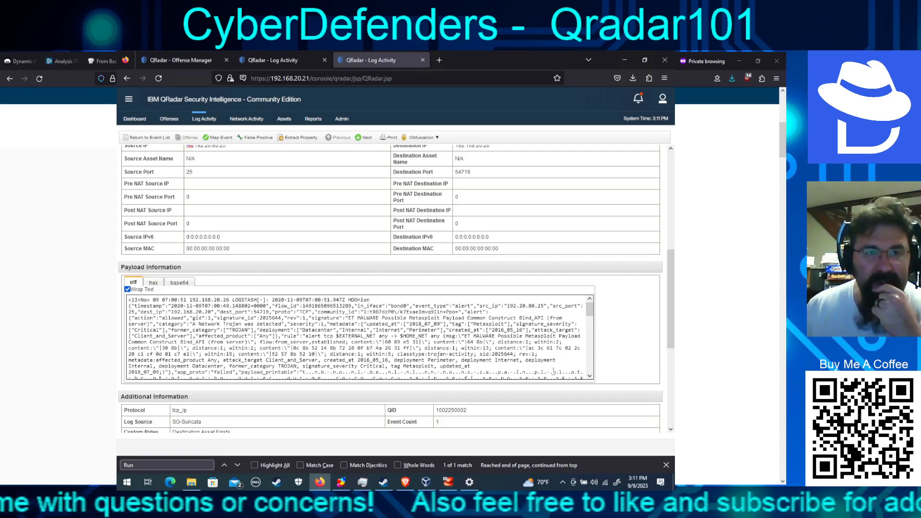
scroll(303, 339, down, 5)
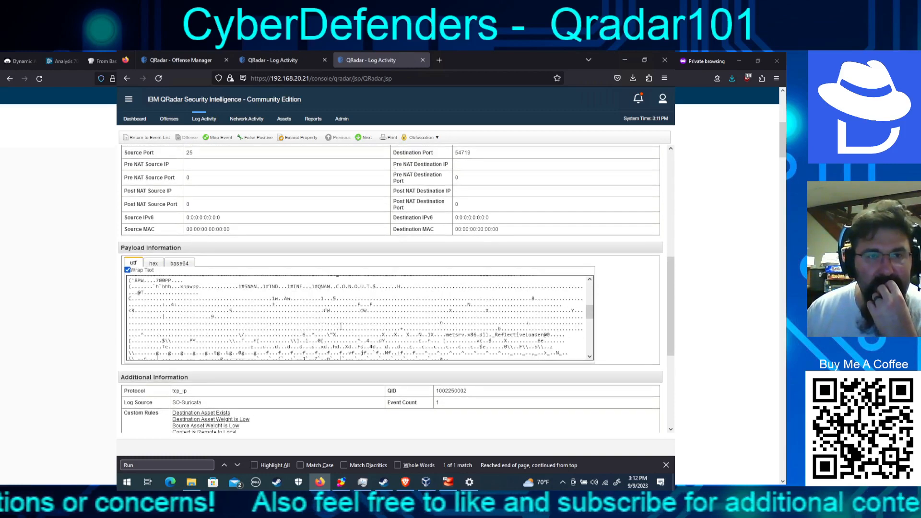
scroll(341, 326, up, 5)
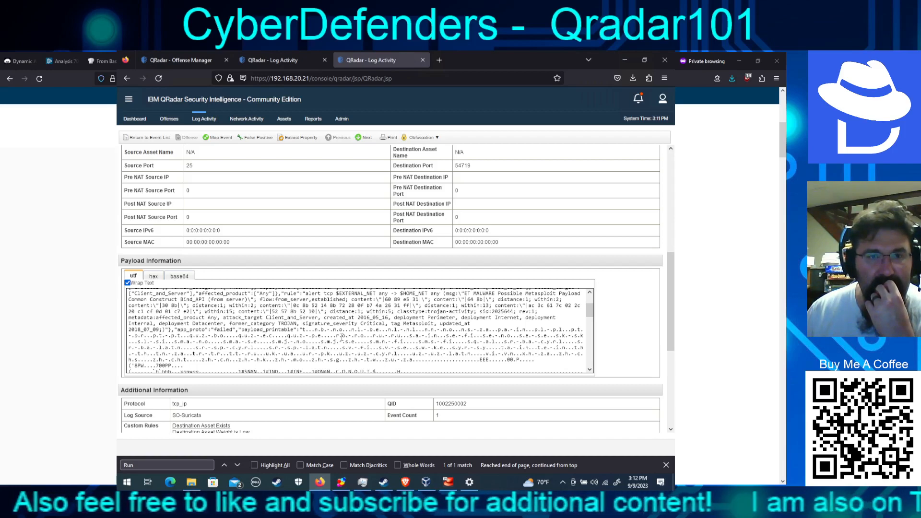
scroll(341, 336, down, 5)
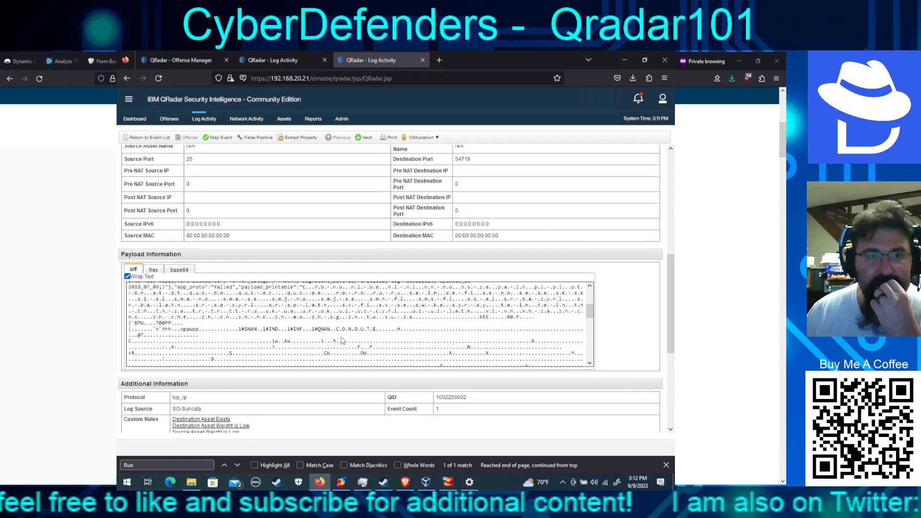
scroll(342, 328, down, 5)
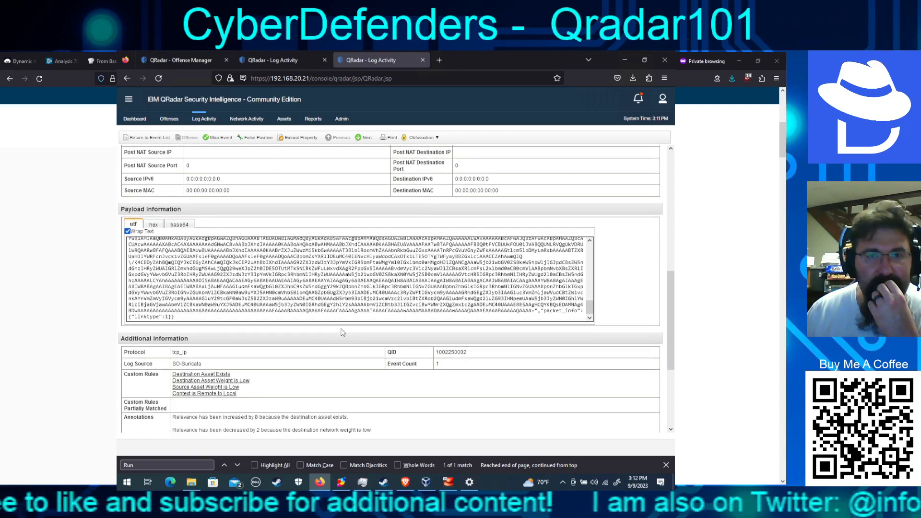
scroll(344, 304, up, 3)
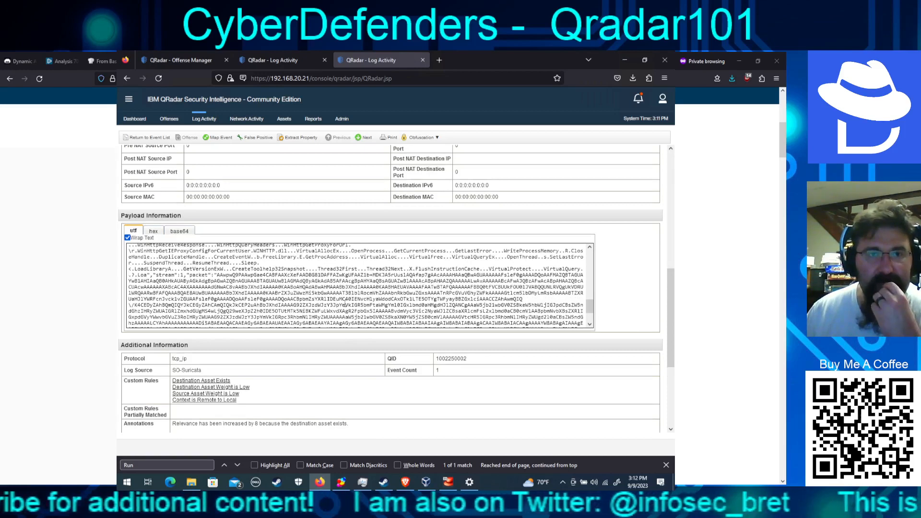
scroll(344, 304, up, 5)
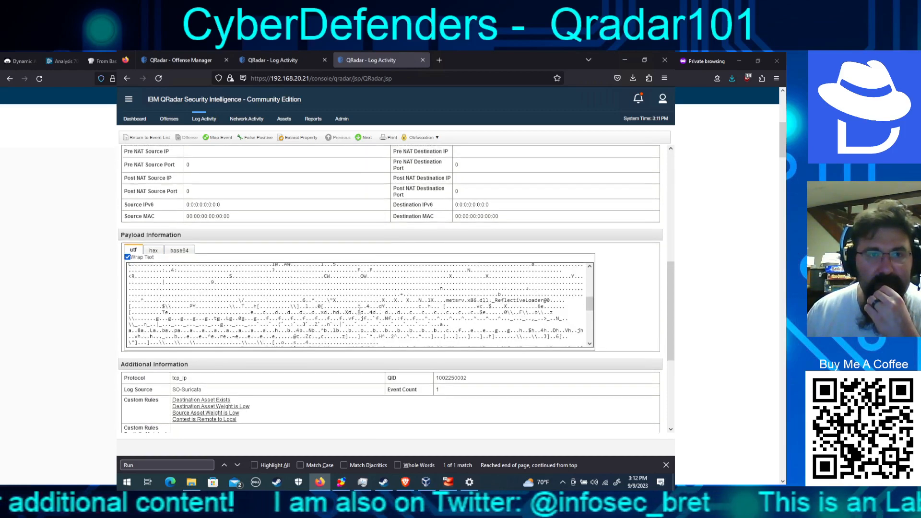
scroll(359, 311, up, 5)
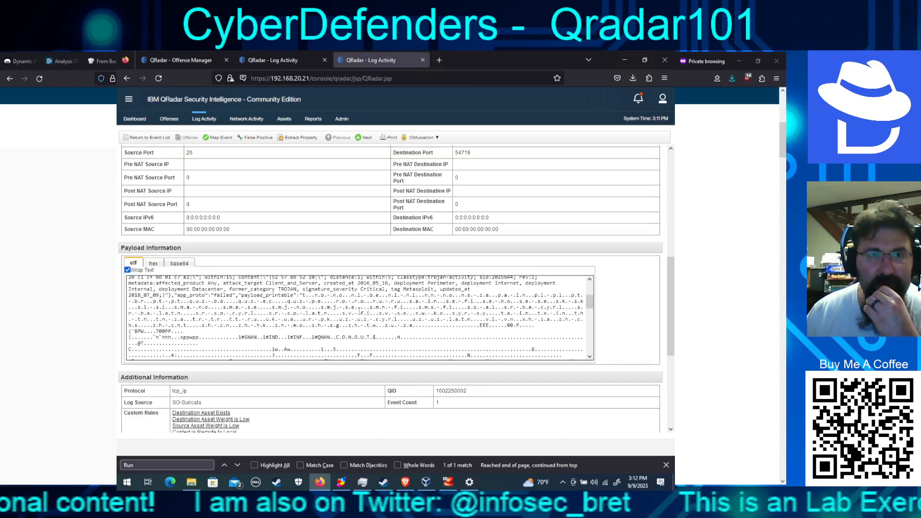
scroll(360, 311, up, 3)
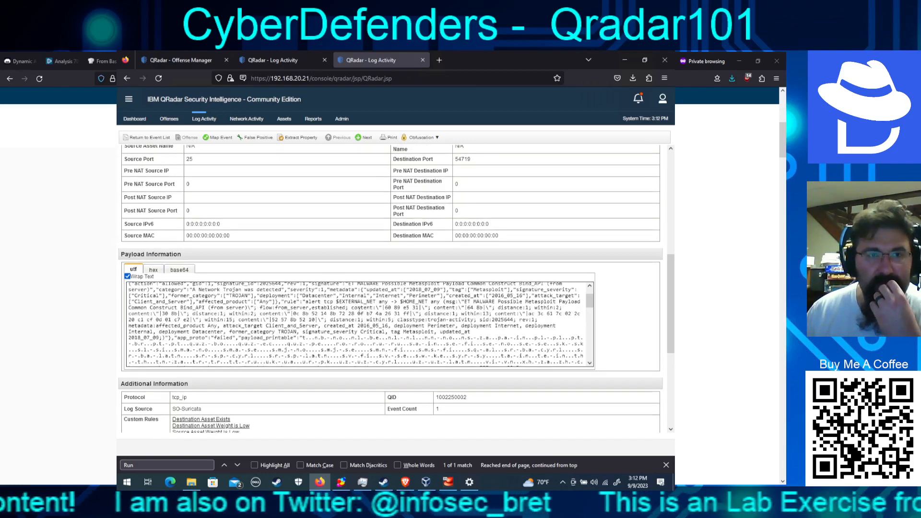
scroll(359, 308, up, 3)
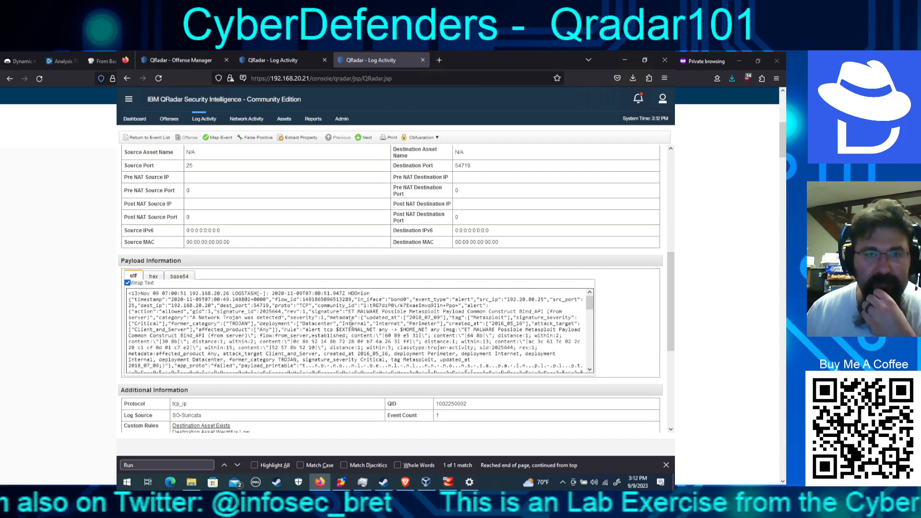
scroll(351, 325, up, 2)
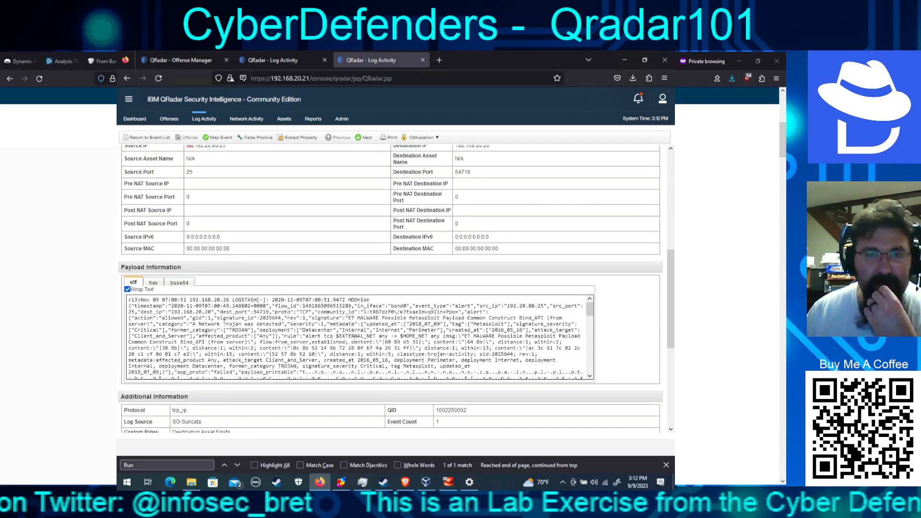
scroll(354, 337, up, 1)
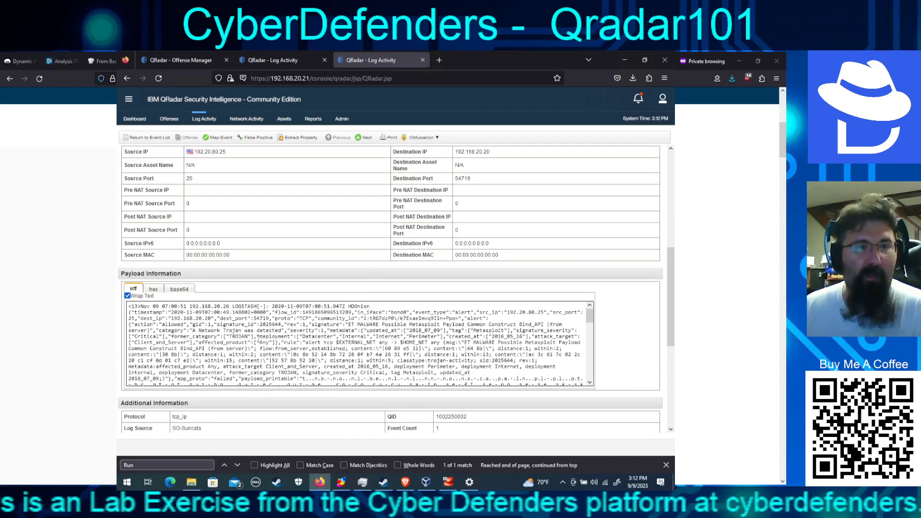
scroll(313, 239, up, 2)
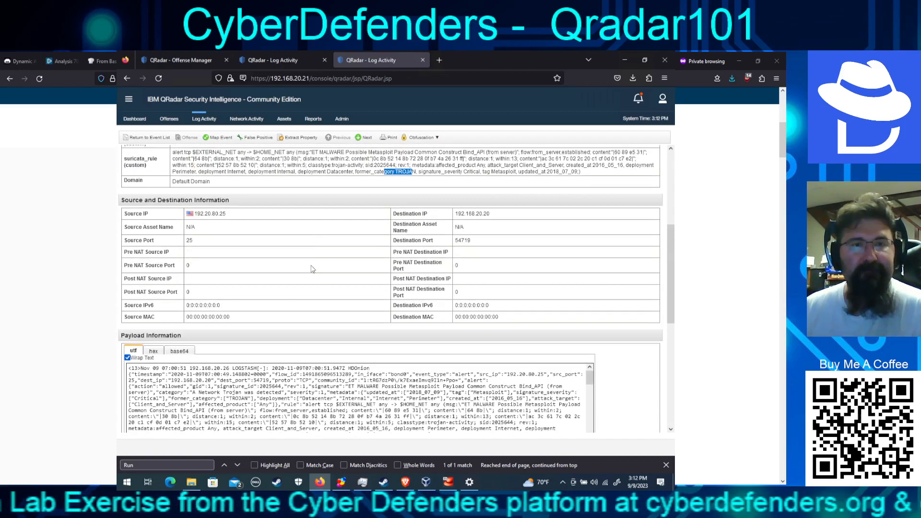
scroll(310, 272, up, 1)
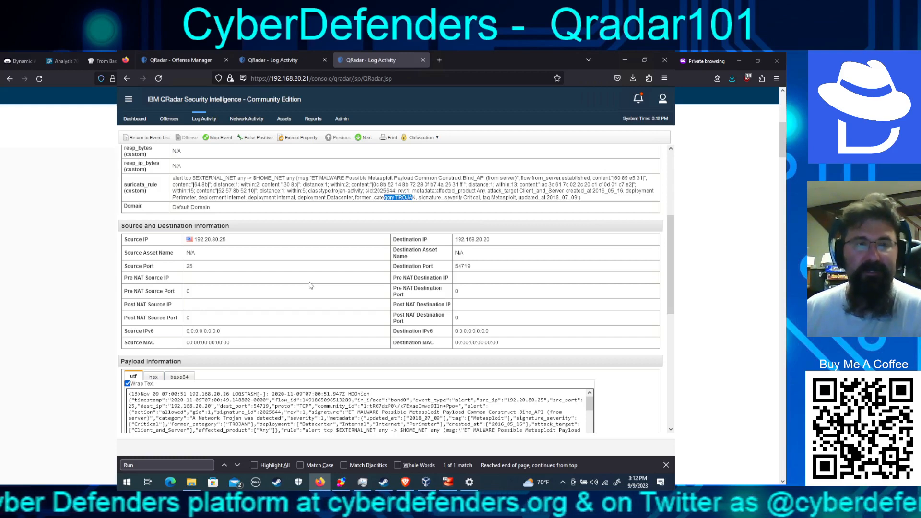
scroll(310, 286, up, 6)
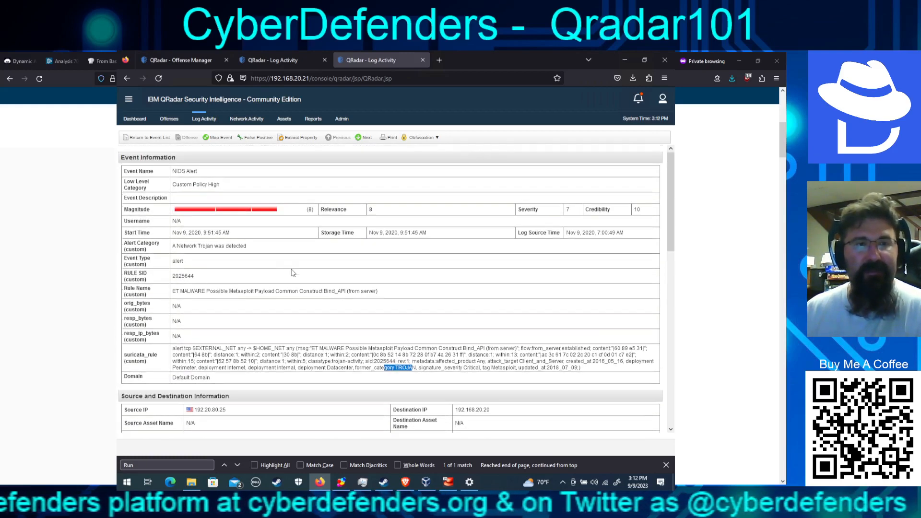
click(153, 139)
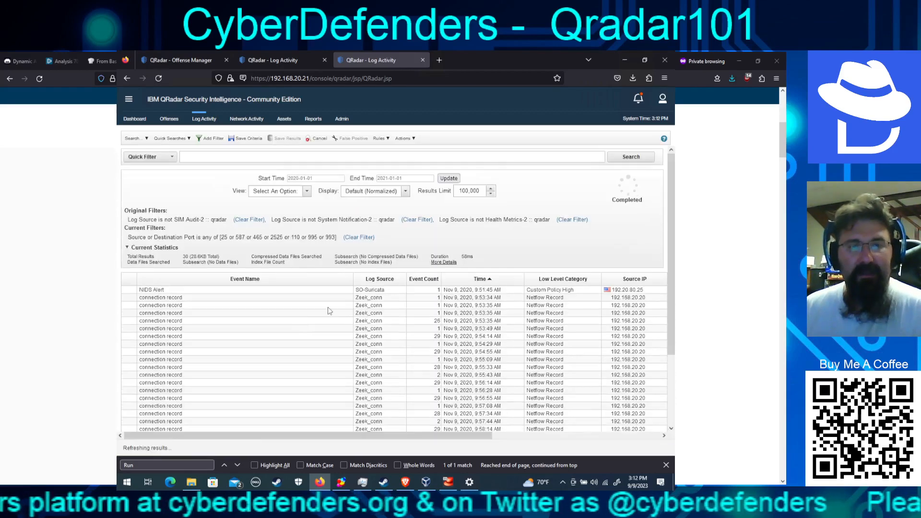
Step: Examine the source and destination addresses and ports of the events returned by the mail port filter
scroll(329, 313, down, 2)
drag(339, 437, 384, 437)
scroll(455, 379, down, 2)
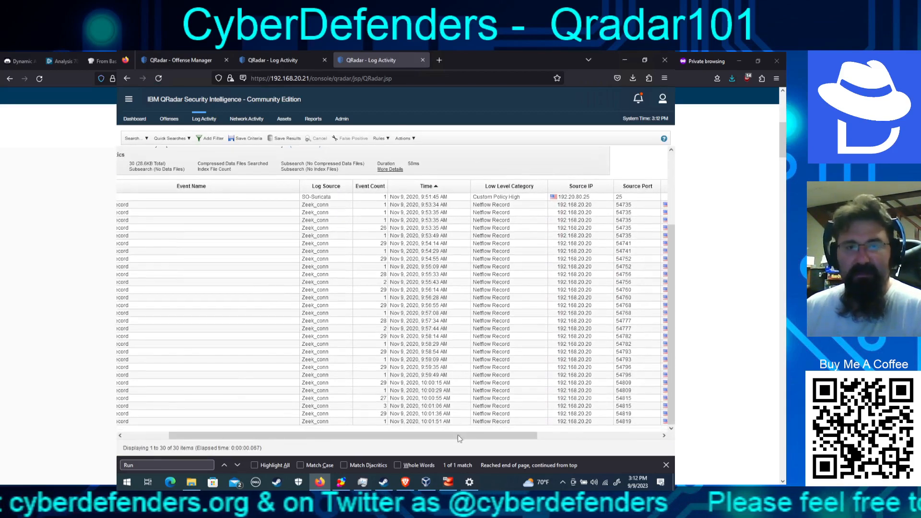
drag(458, 435, 540, 435)
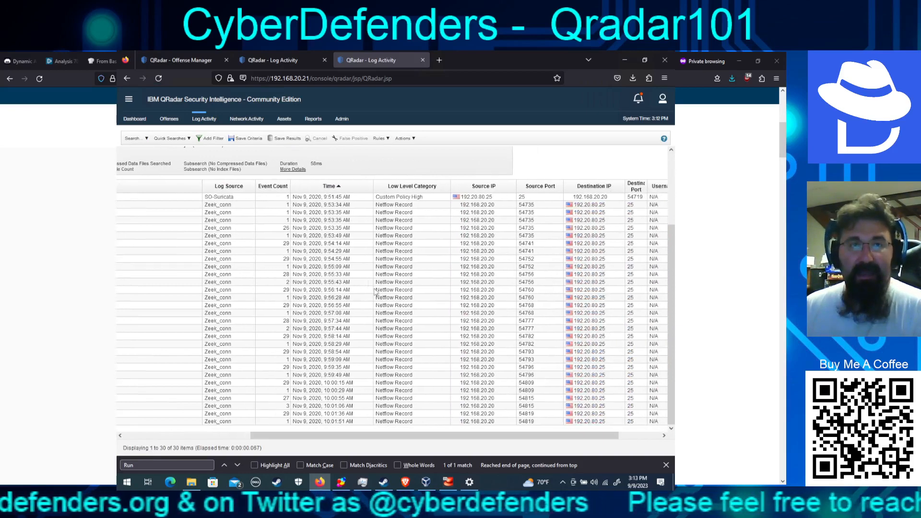
scroll(371, 314, up, 4)
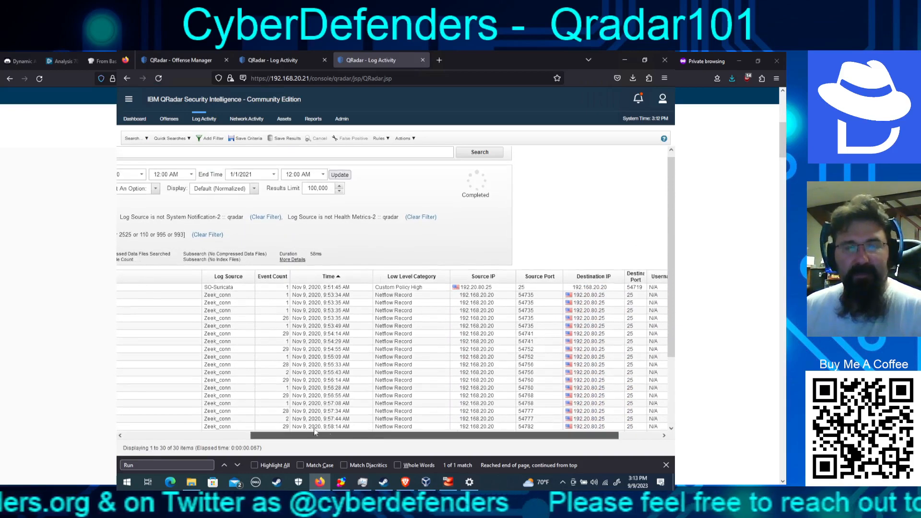
drag(375, 434, 250, 434)
scroll(267, 369, up, 1)
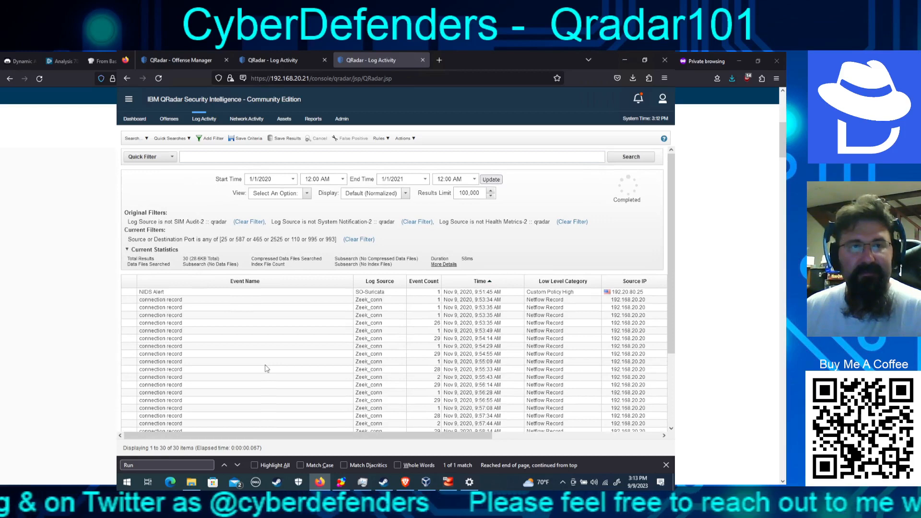
Step: In the other Log Activity browser tab, review the network connection events through the last page and clear the Event Name filter
click(275, 61)
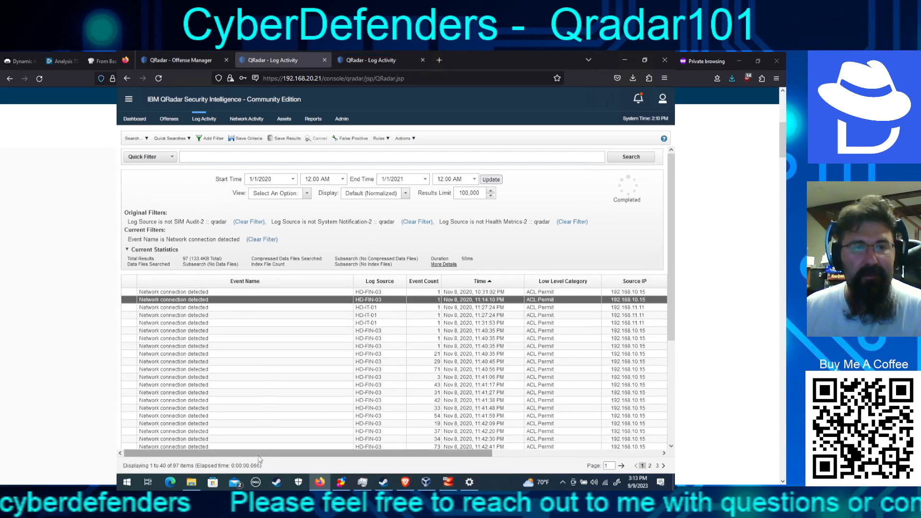
drag(361, 453, 530, 462)
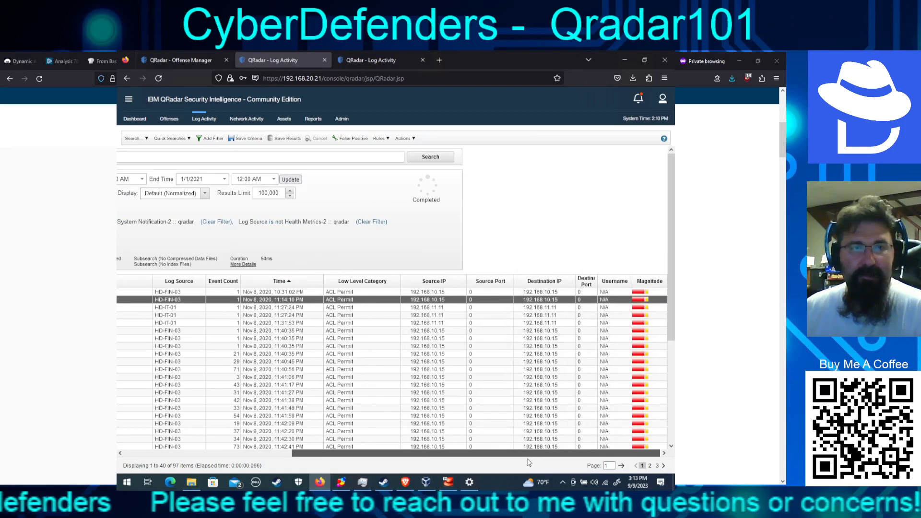
scroll(526, 446, left, 5)
scroll(524, 436, right, 5)
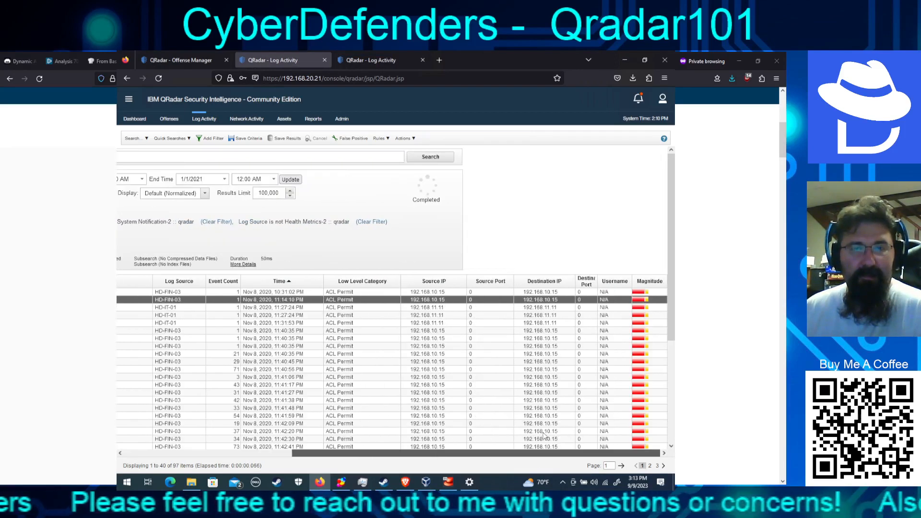
click(658, 466)
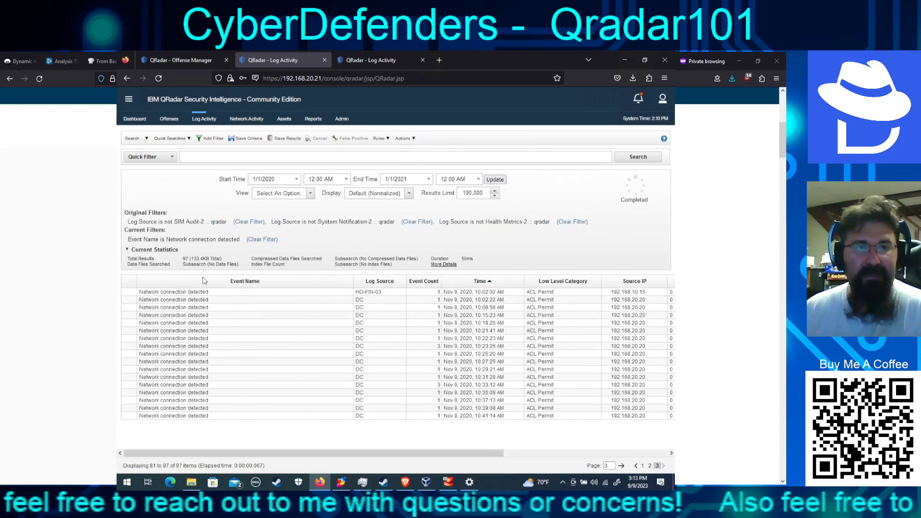
click(261, 240)
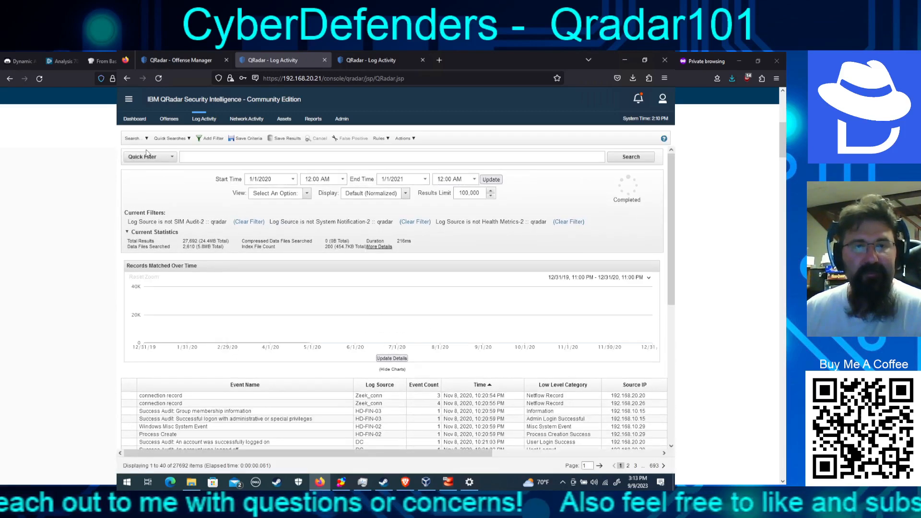
Step: Review the destination addresses and ports of the unfiltered events, and sort the events by destination port in ascending order
click(513, 453)
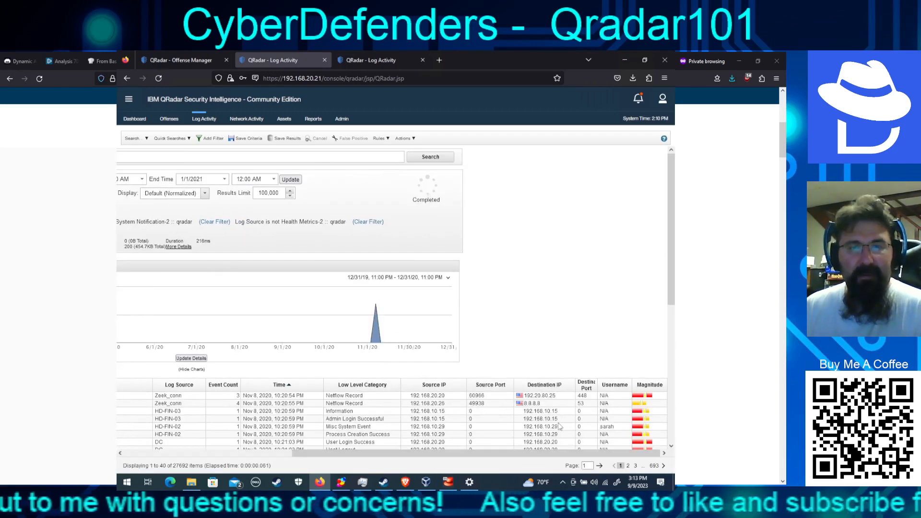
scroll(568, 404, down, 4)
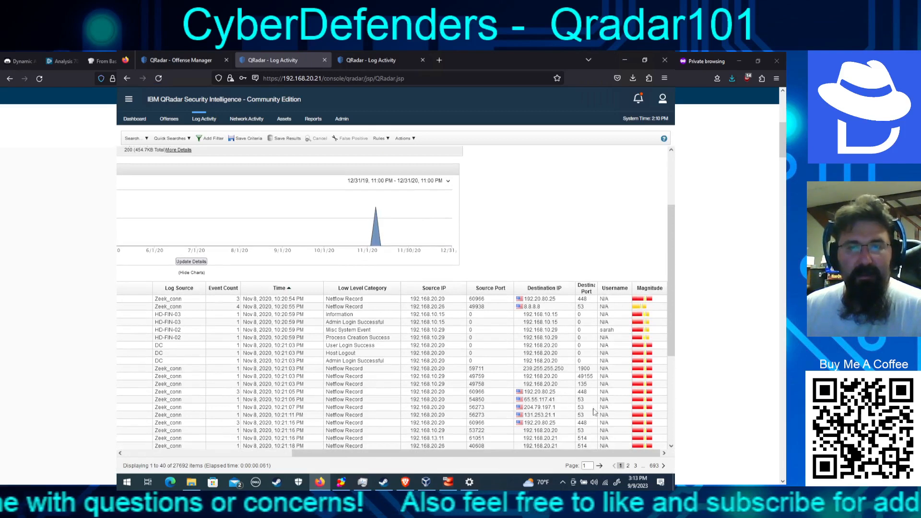
scroll(593, 417, down, 2)
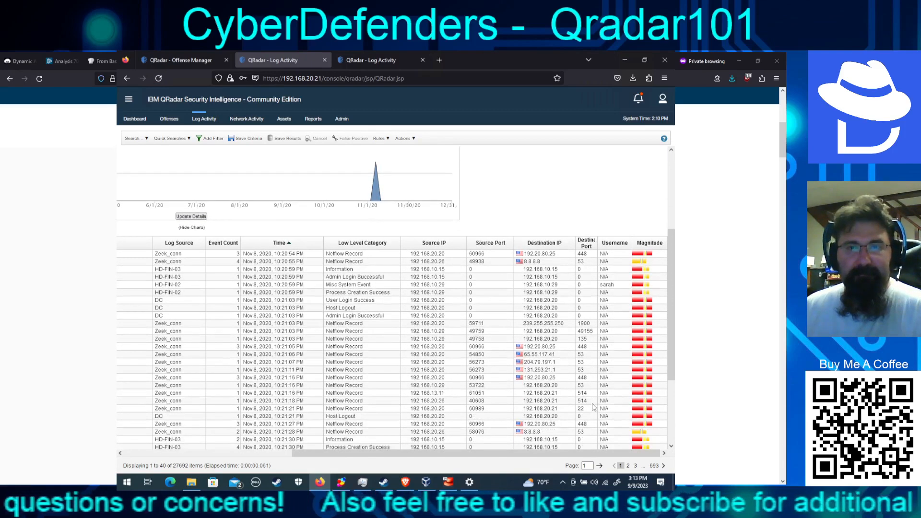
scroll(594, 401, down, 2)
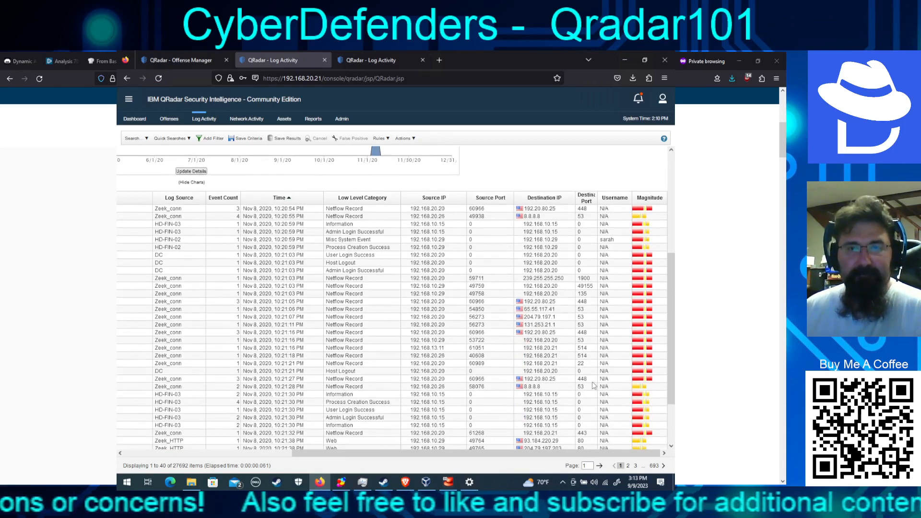
click(584, 199)
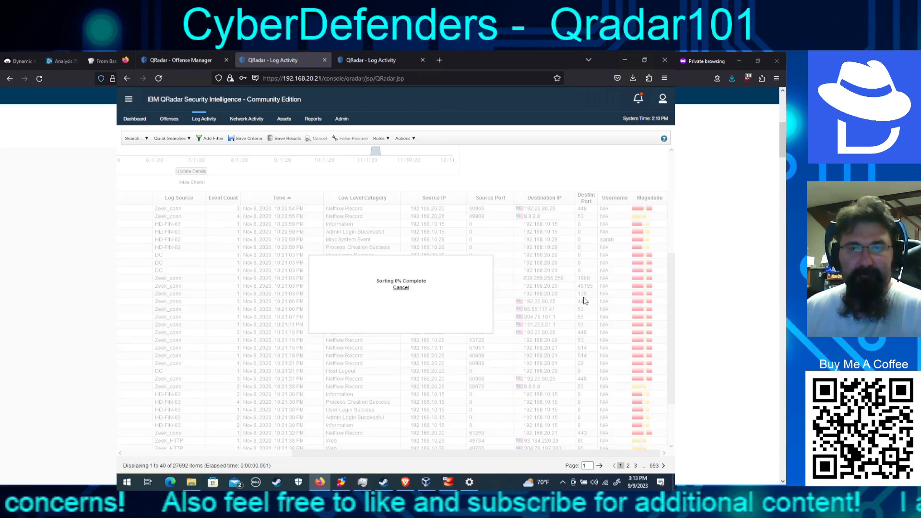
click(584, 203)
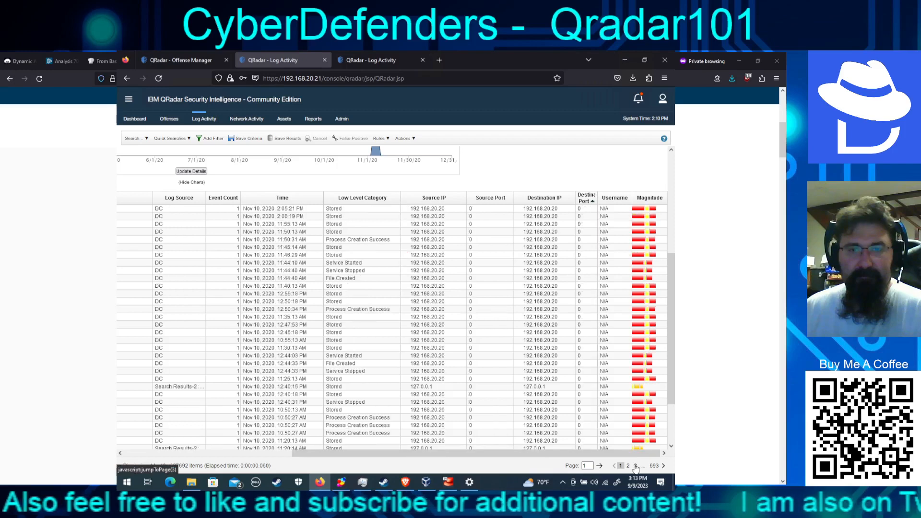
Step: Page through the events sorted by destination port up to page 85, checking the destination port values
click(636, 466)
click(636, 466)
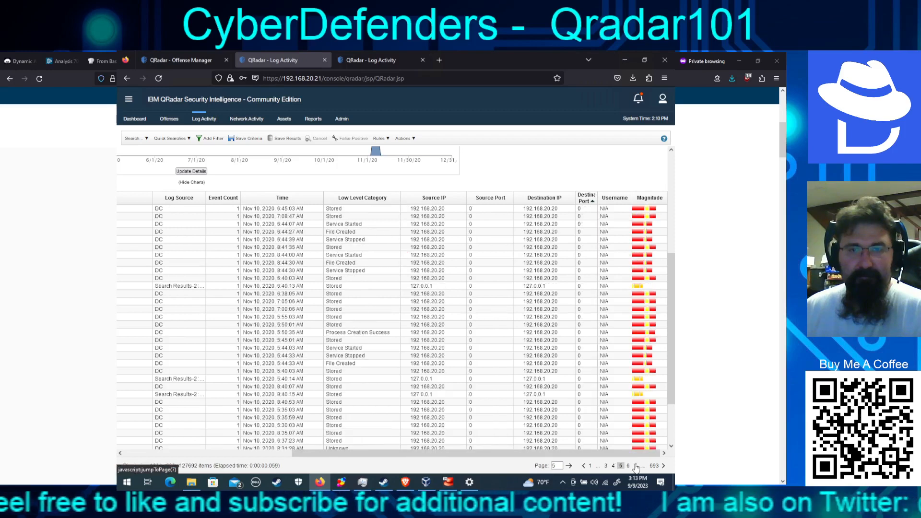
click(636, 466)
click(636, 466)
click(636, 467)
click(636, 466)
click(636, 467)
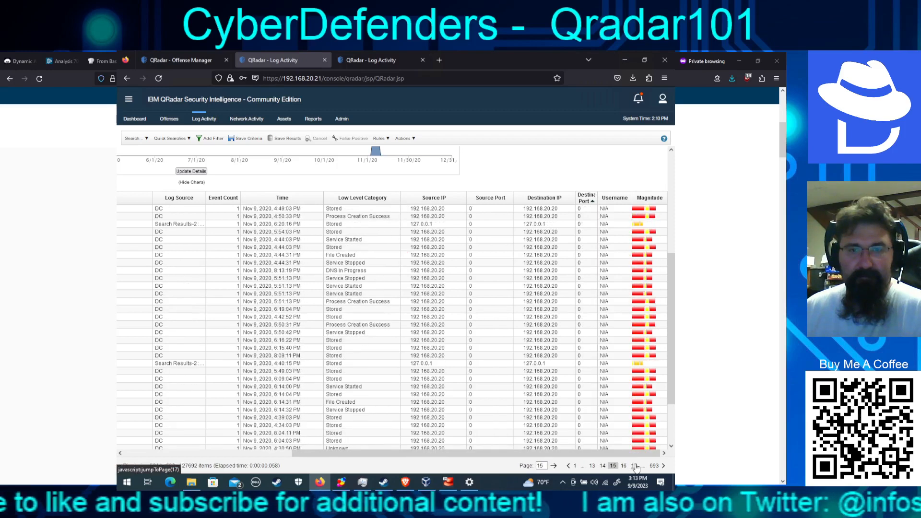
click(636, 466)
click(635, 466)
click(636, 467)
click(636, 467)
click(636, 467)
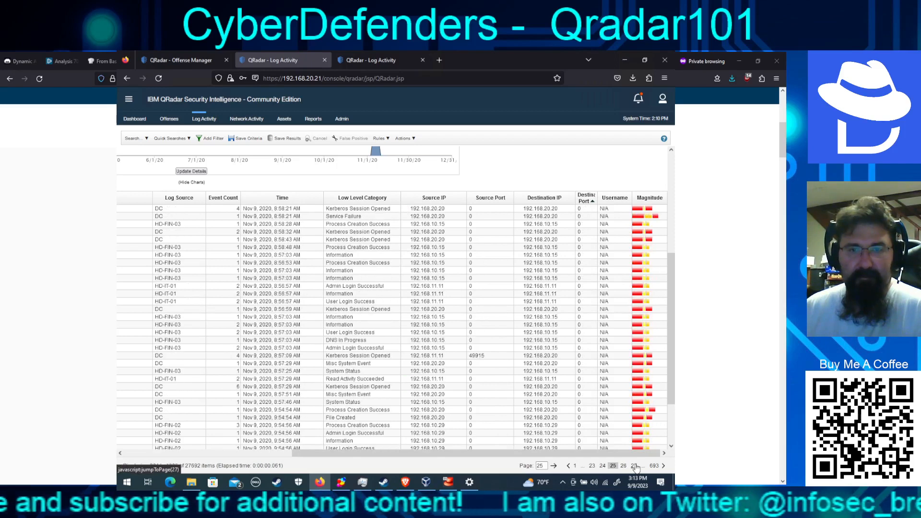
click(636, 467)
click(636, 467)
click(636, 466)
click(636, 466)
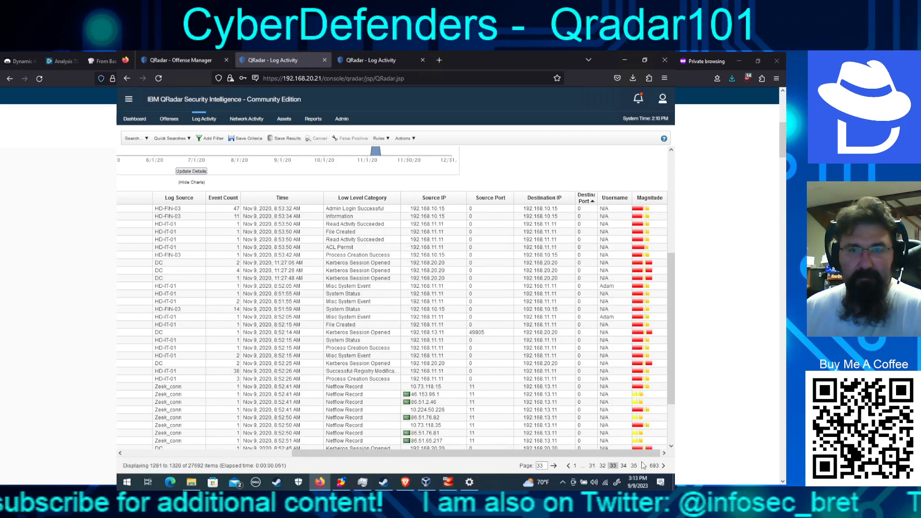
click(636, 467)
click(636, 466)
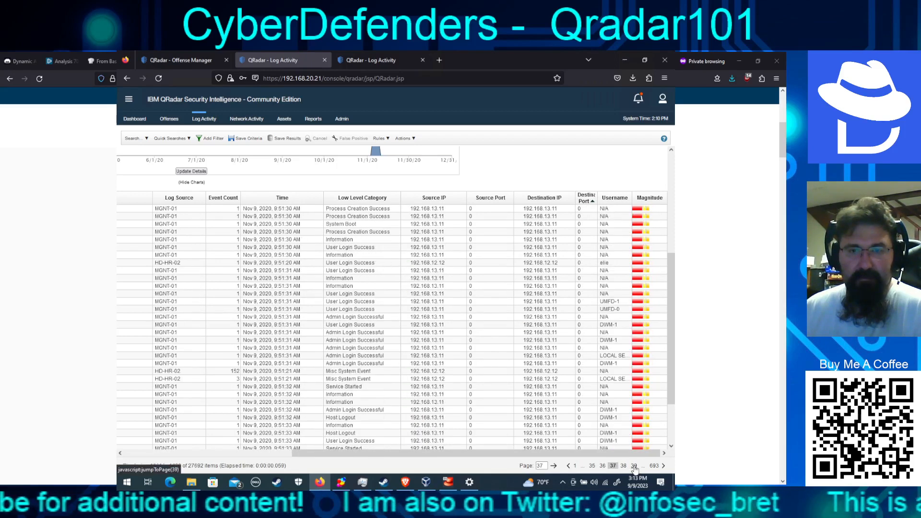
click(636, 467)
click(636, 467)
click(635, 466)
click(636, 467)
click(634, 466)
click(635, 466)
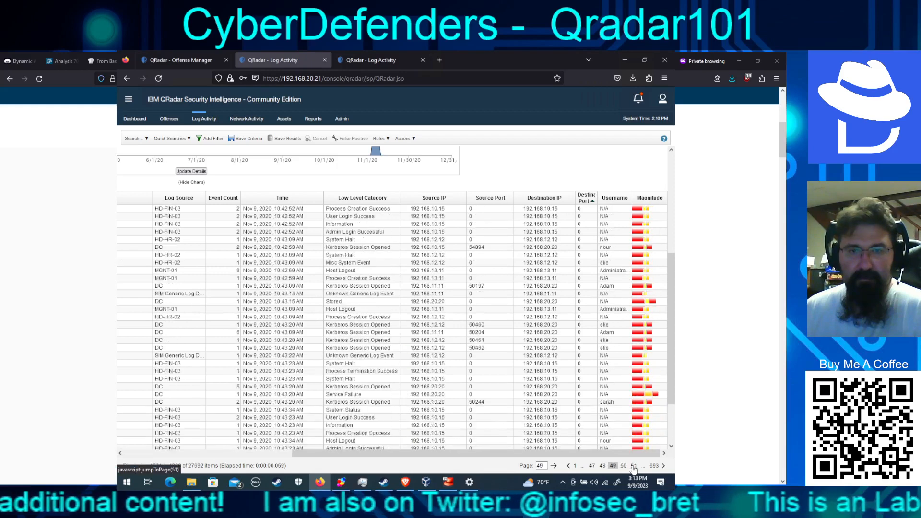
click(634, 466)
click(634, 467)
click(635, 467)
click(635, 466)
click(634, 466)
click(635, 466)
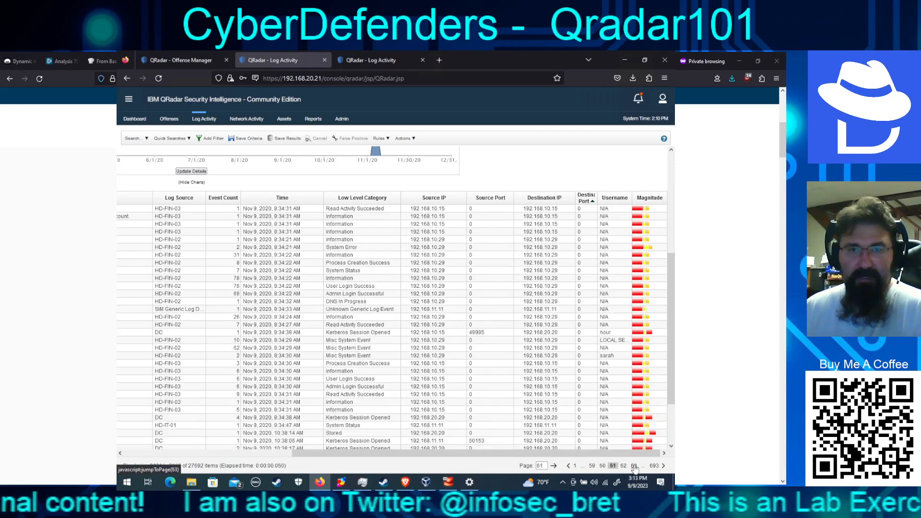
click(634, 467)
click(635, 466)
click(635, 467)
click(635, 466)
click(635, 467)
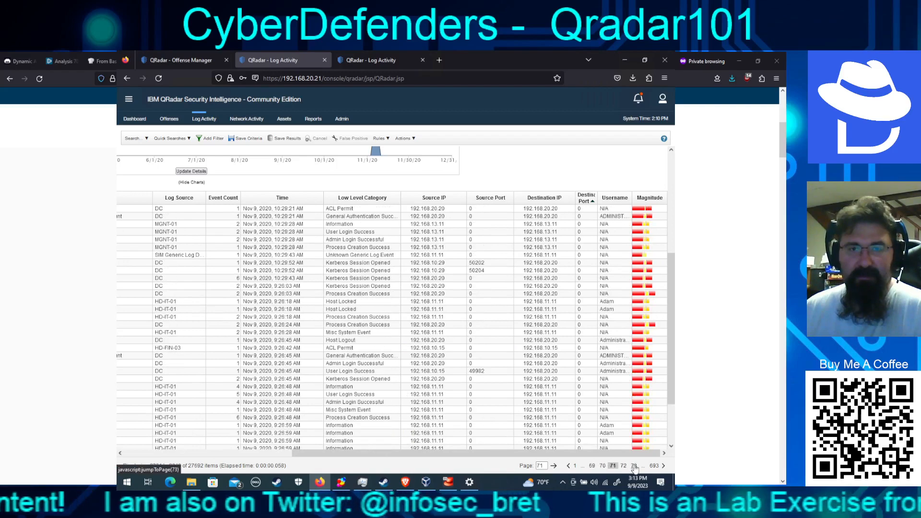
click(634, 466)
click(634, 467)
click(635, 466)
click(634, 466)
click(635, 466)
click(634, 466)
click(635, 467)
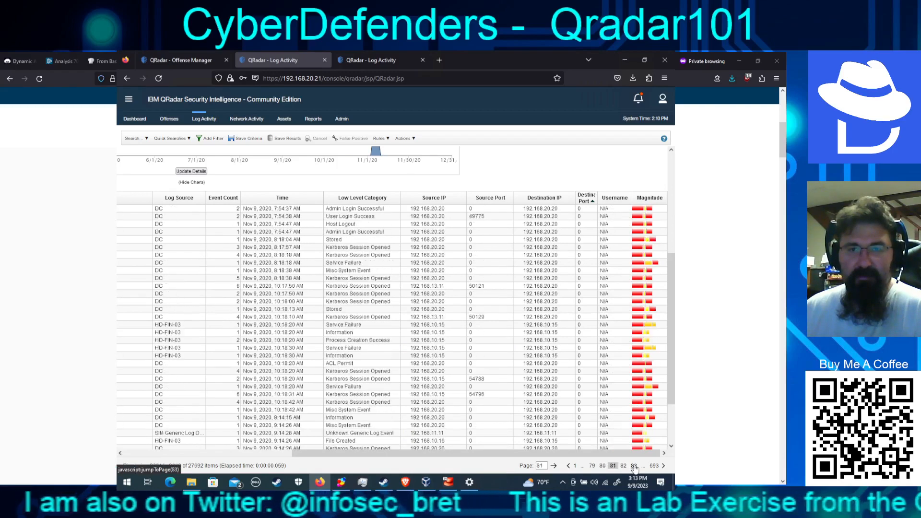
click(634, 466)
click(635, 467)
click(635, 467)
Step: Start a new event filter on Destination Port [Indexed] with the operator Equals any of
drag(524, 453, 357, 453)
scroll(269, 288, up, 5)
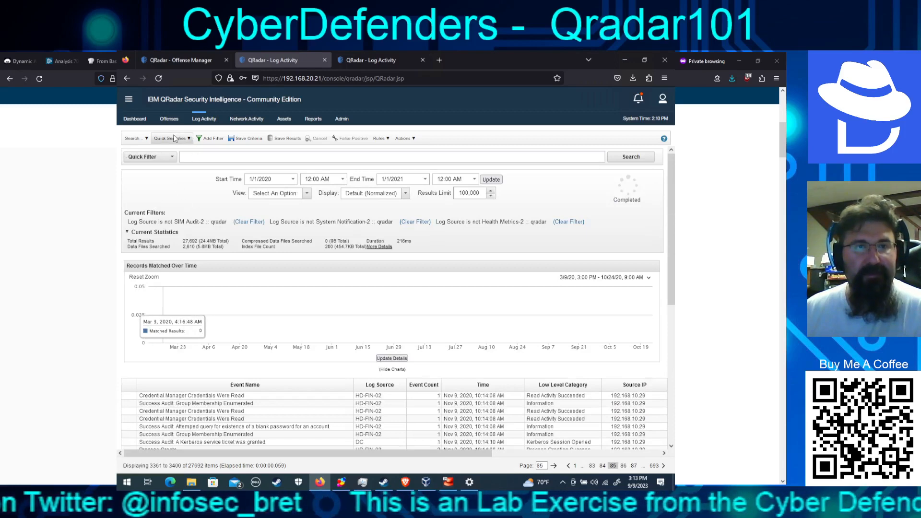
click(211, 138)
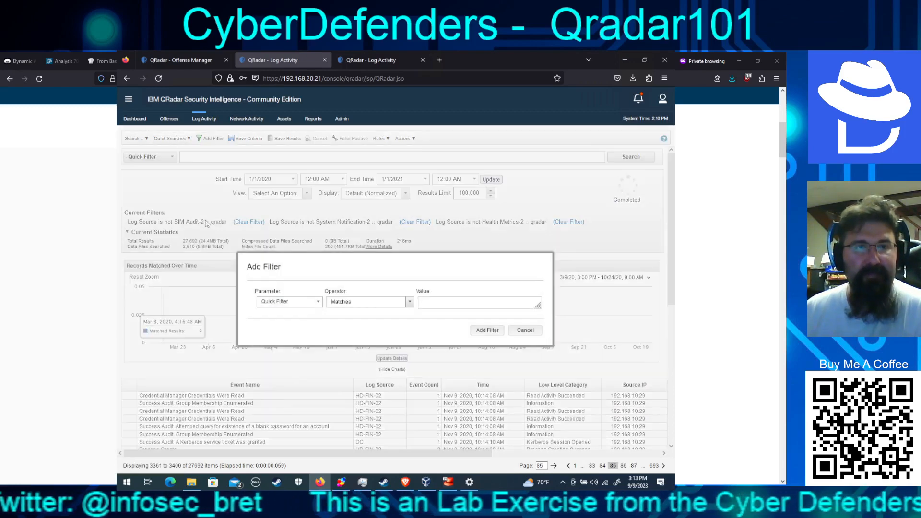
click(290, 302)
text(dest)
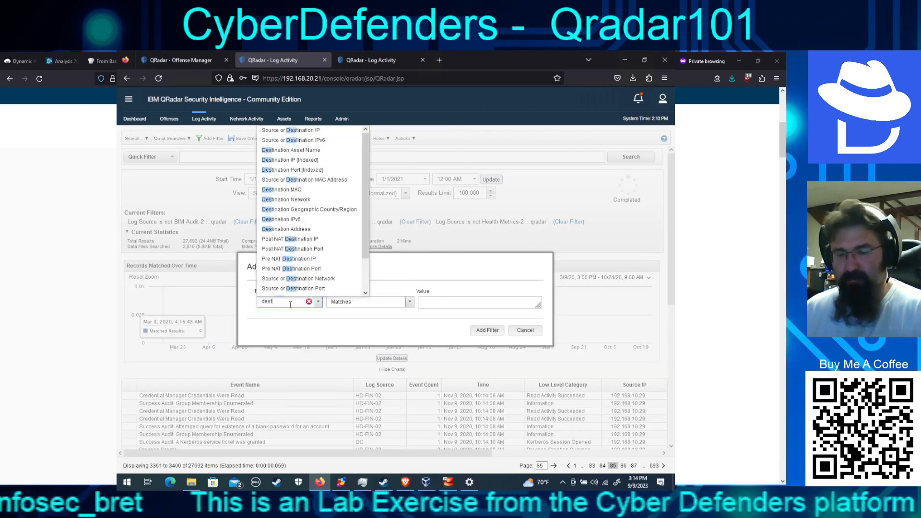
text(inat)
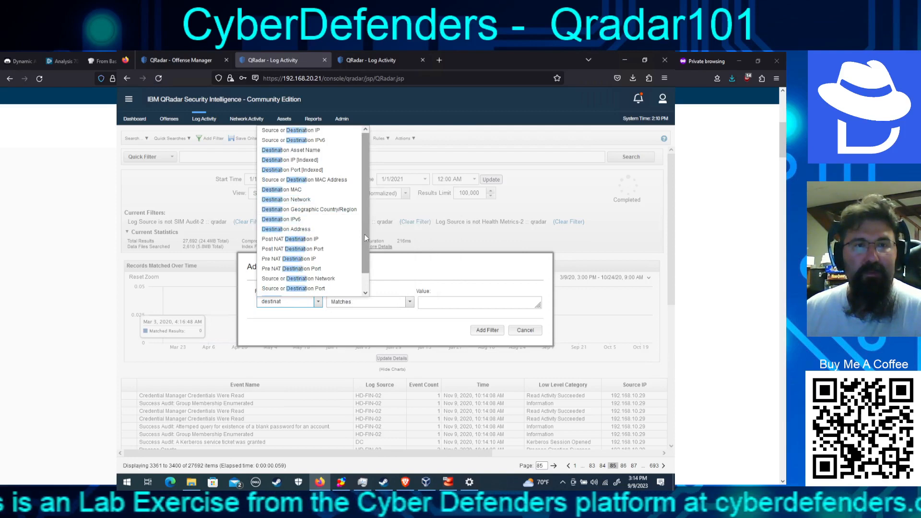
click(366, 291)
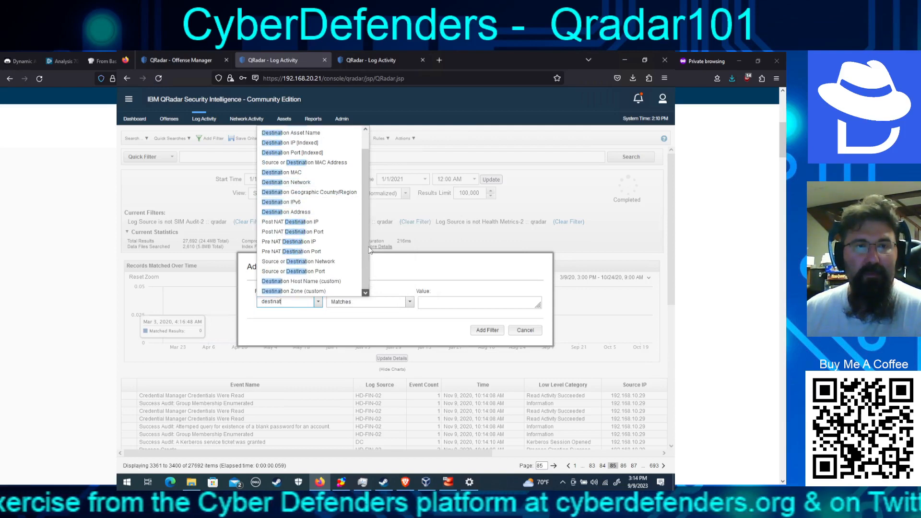
scroll(364, 251, up, 1)
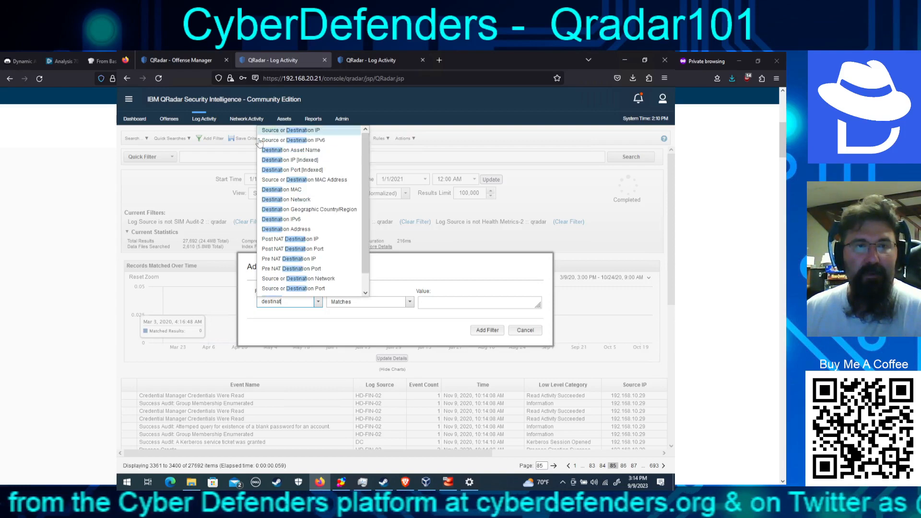
click(304, 172)
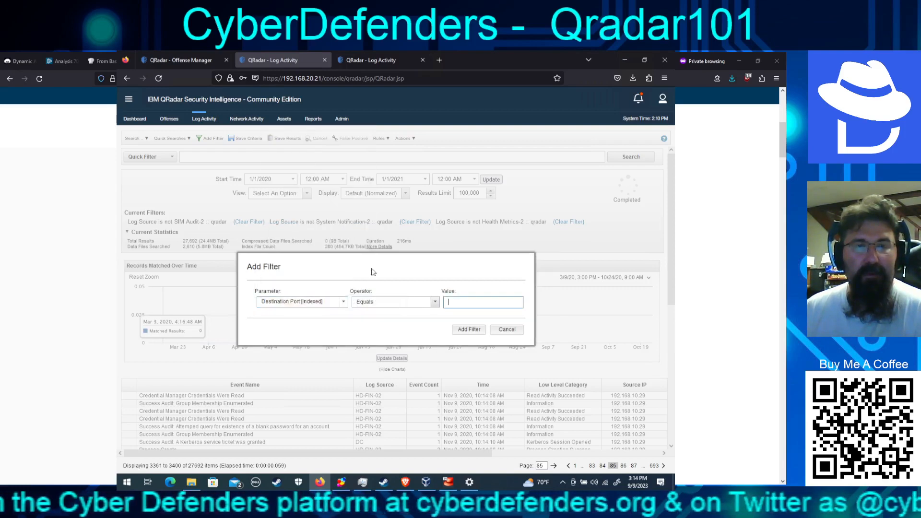
click(435, 302)
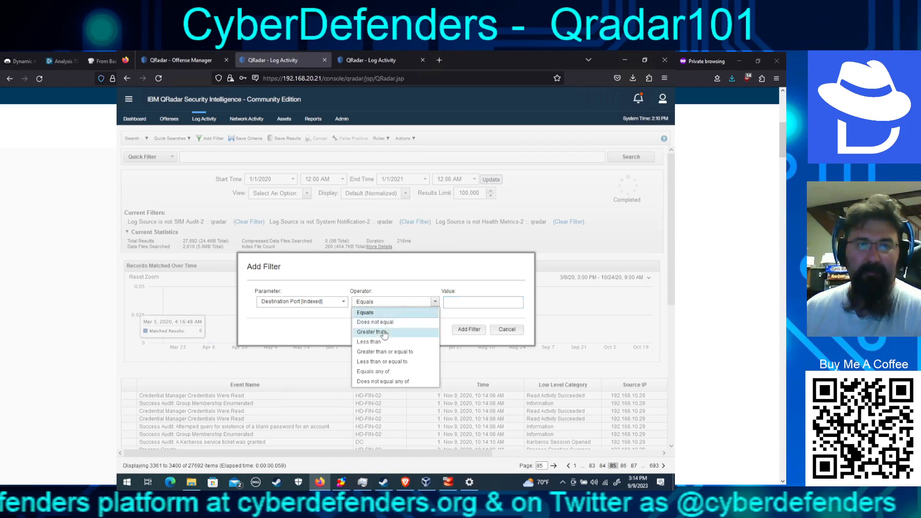
click(379, 372)
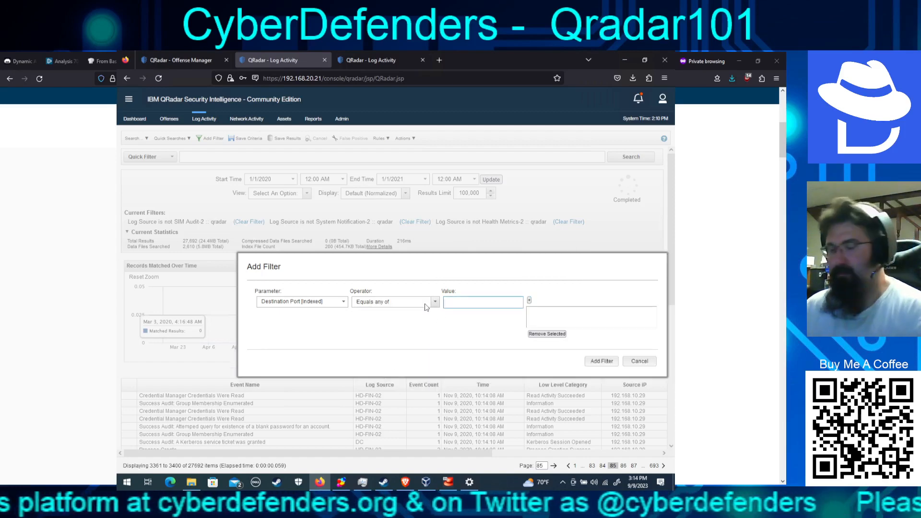
Step: Add the ports 80, 8080 and 443 as the destination port filter values and apply the filter
text(80)
click(530, 300)
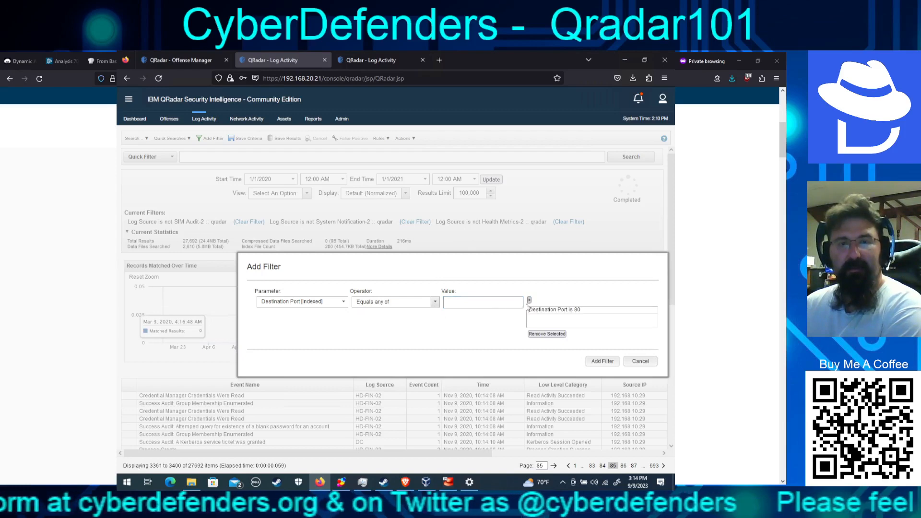
text(8080)
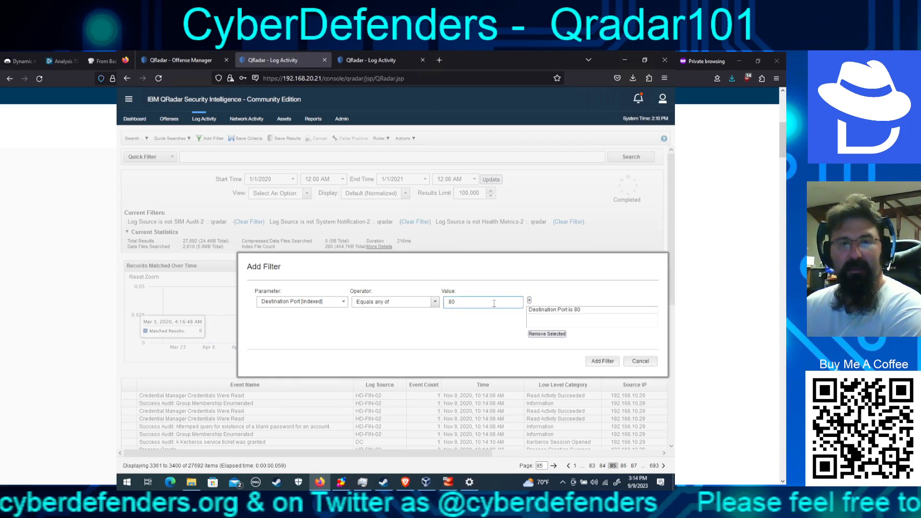
click(530, 300)
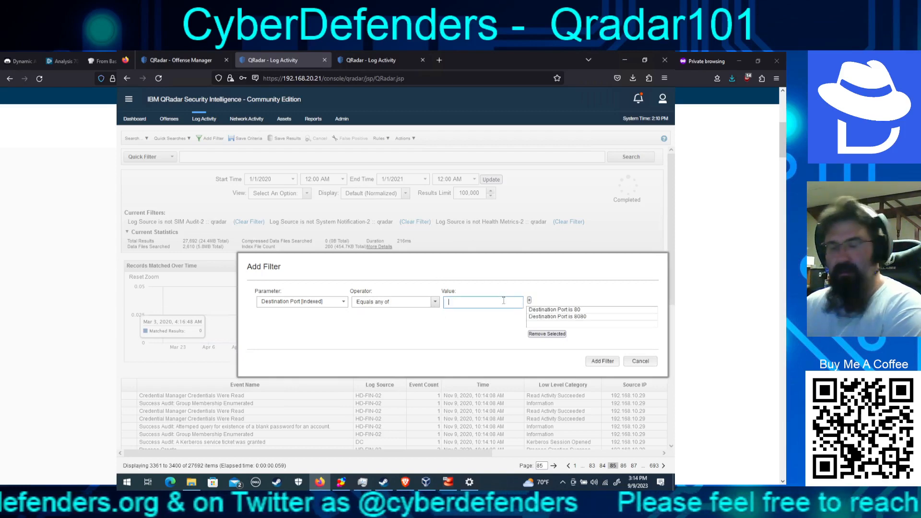
text(443)
click(529, 300)
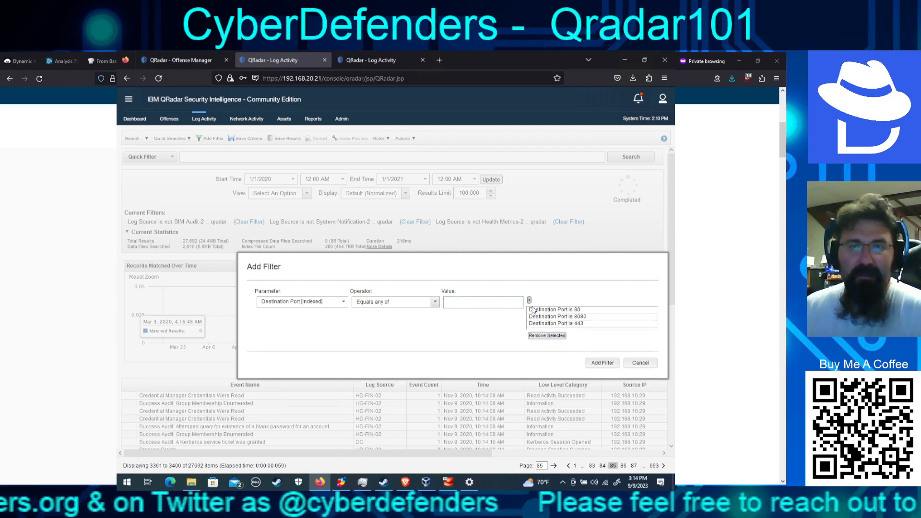
click(595, 362)
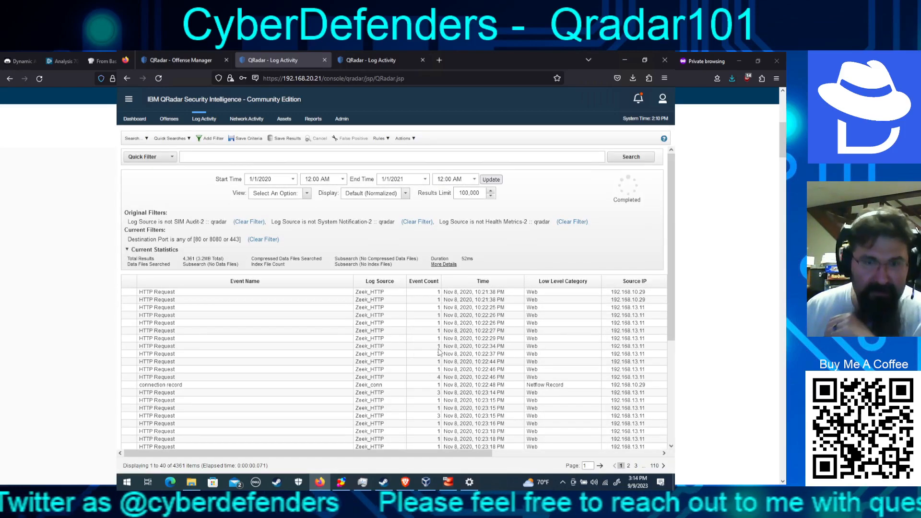
Step: Open the first filtered HTTP Request event and go through the following events one by one, checking domain names, URIs and destination IPs
scroll(333, 442, right, 5)
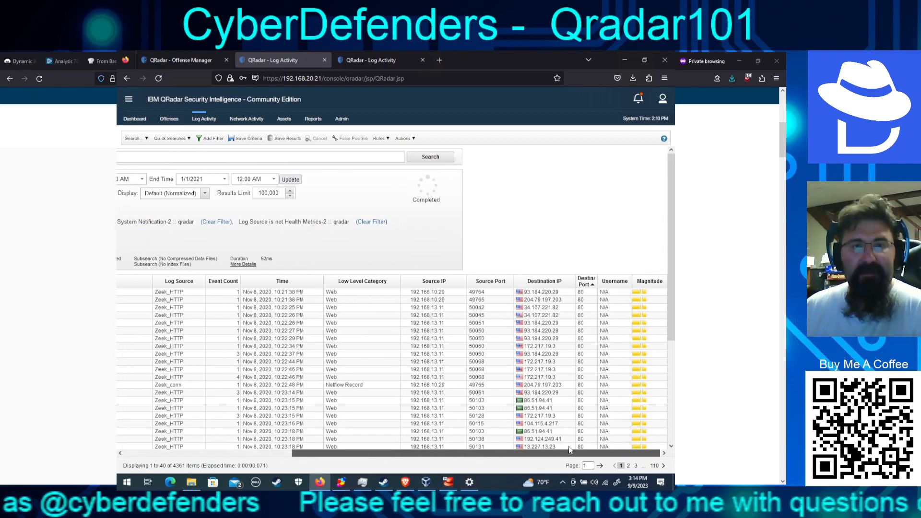
click(334, 293)
double_click(334, 292)
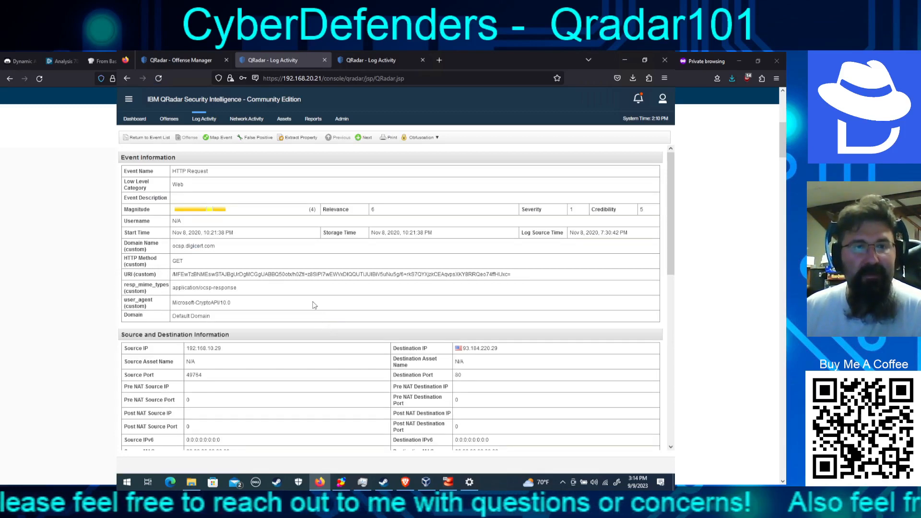
click(364, 137)
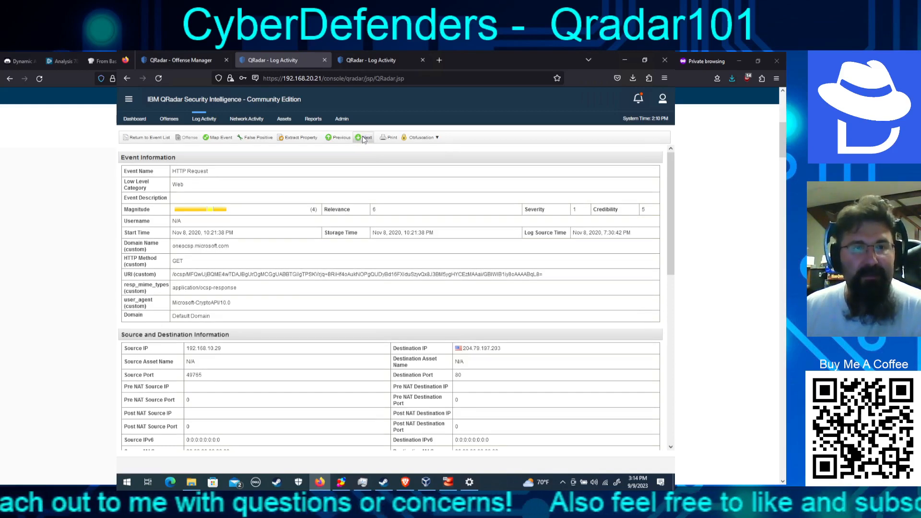
click(363, 137)
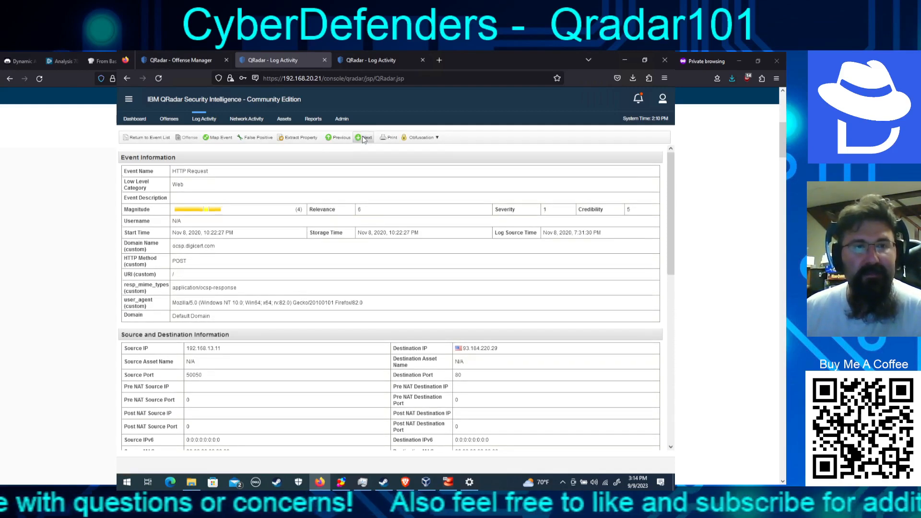
click(364, 137)
click(364, 137)
click(363, 137)
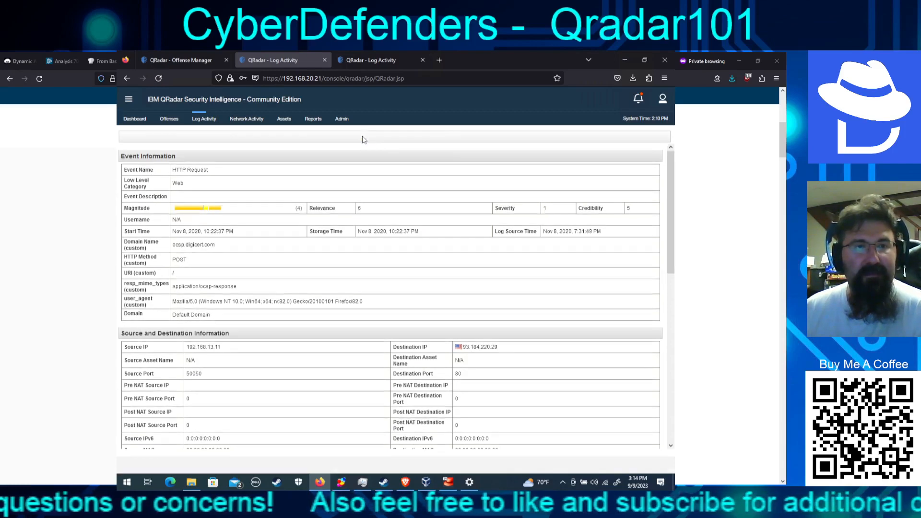
click(363, 138)
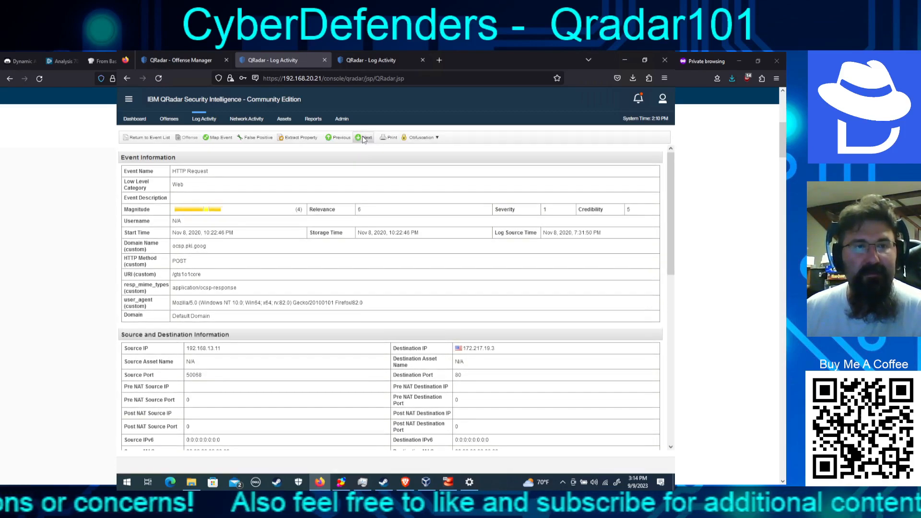
click(364, 139)
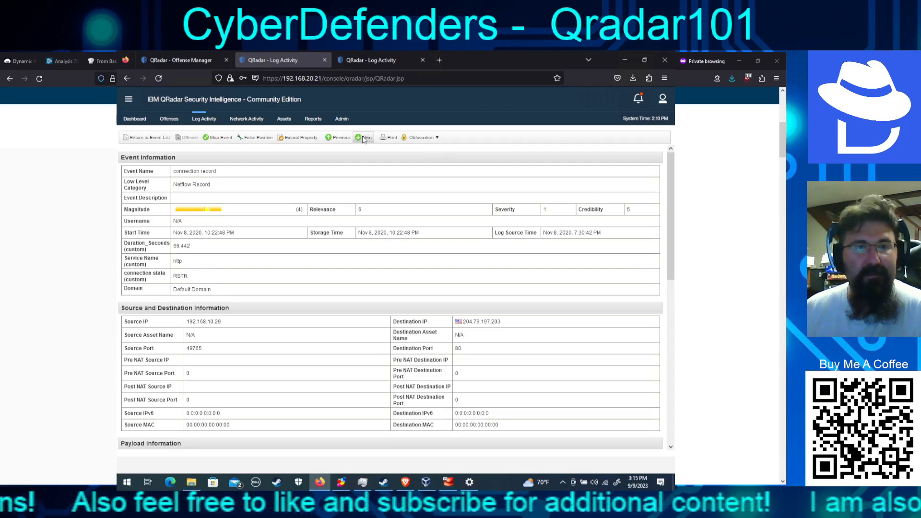
click(363, 138)
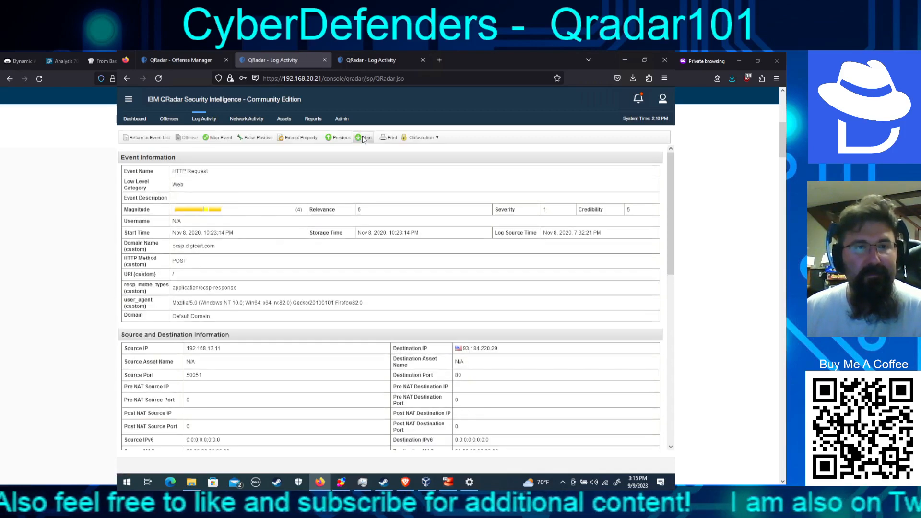
click(363, 137)
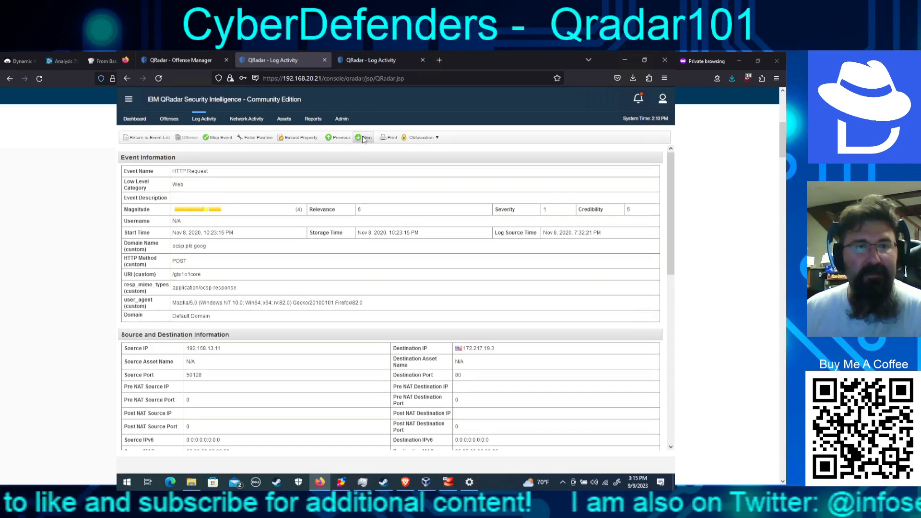
click(363, 138)
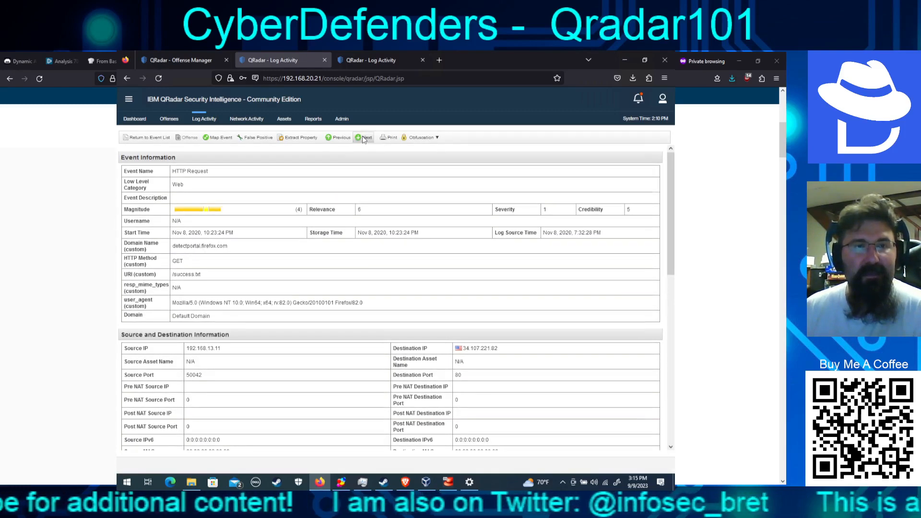
click(362, 138)
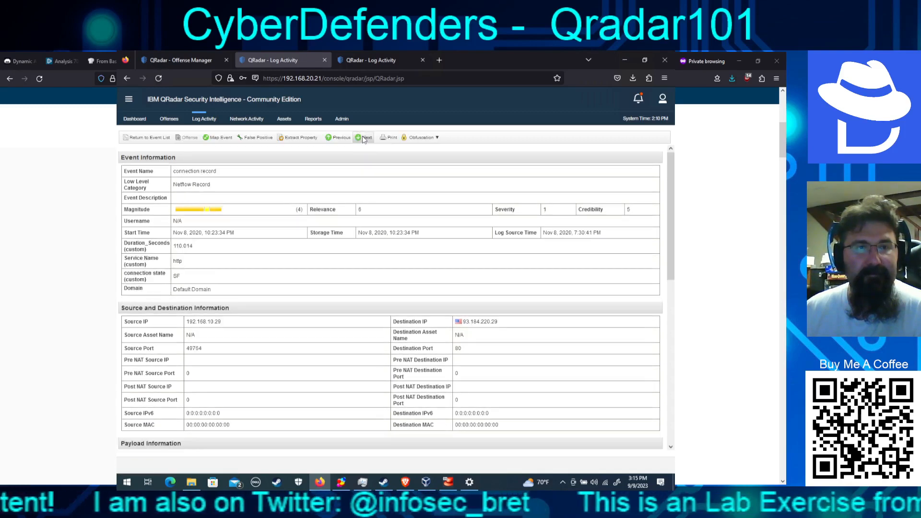
click(363, 139)
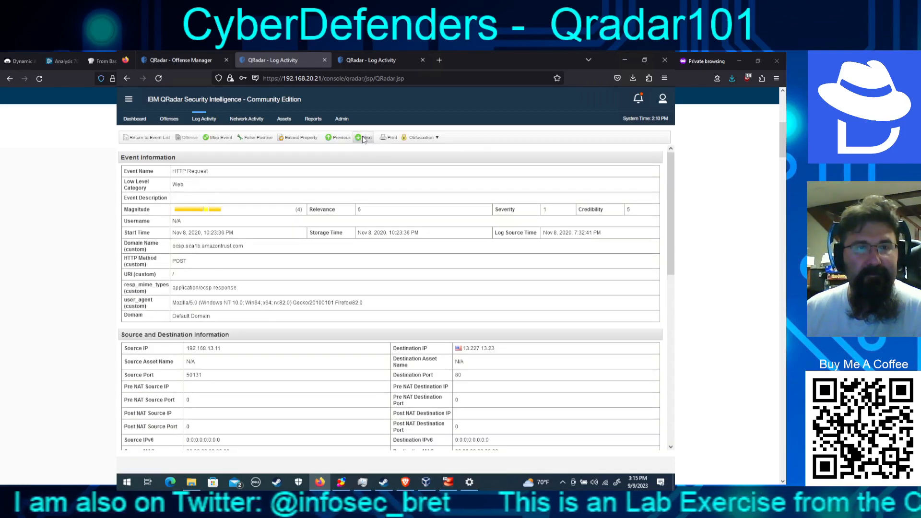
click(363, 139)
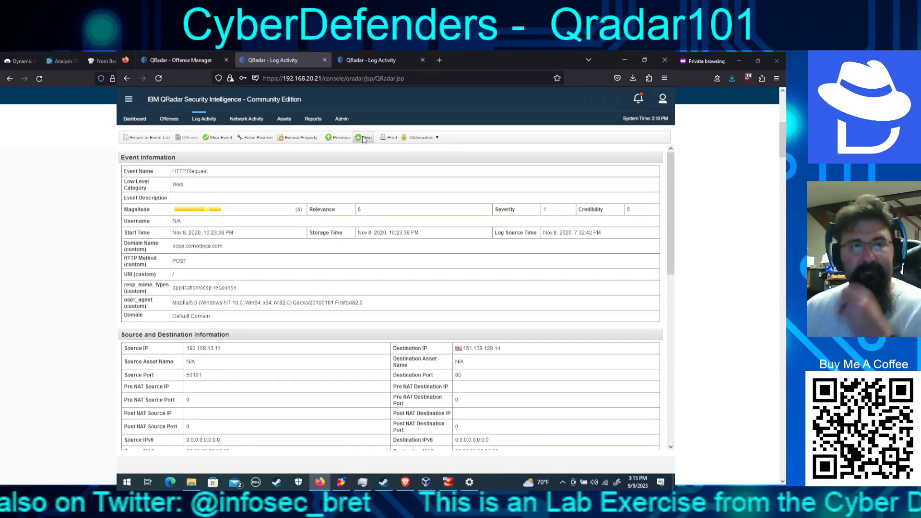
click(363, 139)
click(362, 139)
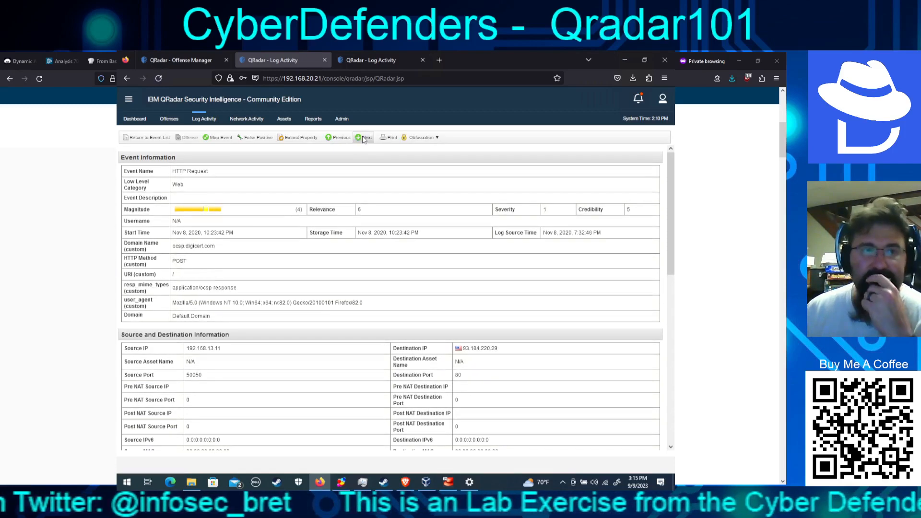
click(363, 138)
click(363, 138)
click(363, 138)
click(363, 138)
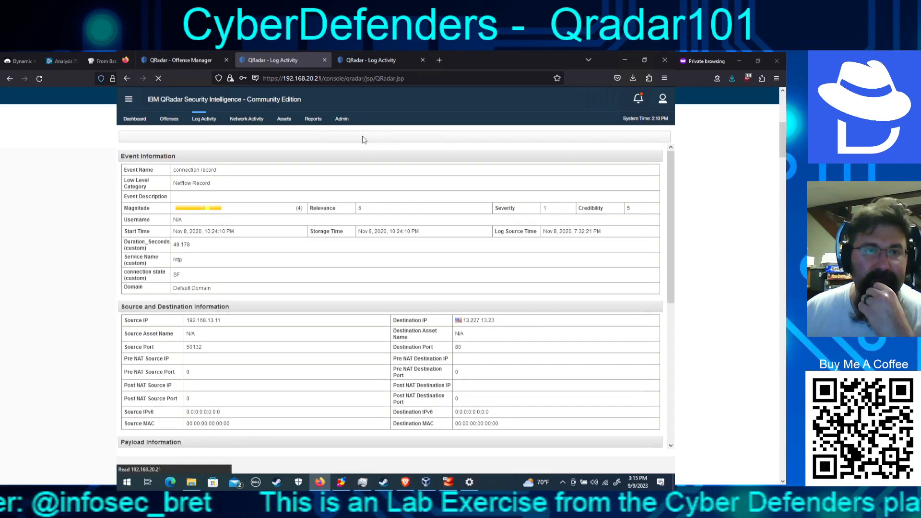
click(363, 138)
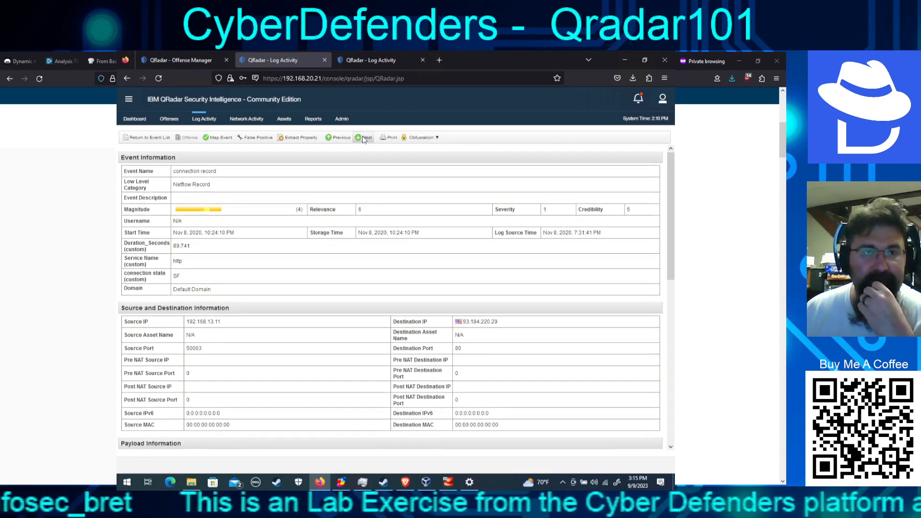
Step: Advance to the following connection record and examine its payload and additional information
click(363, 137)
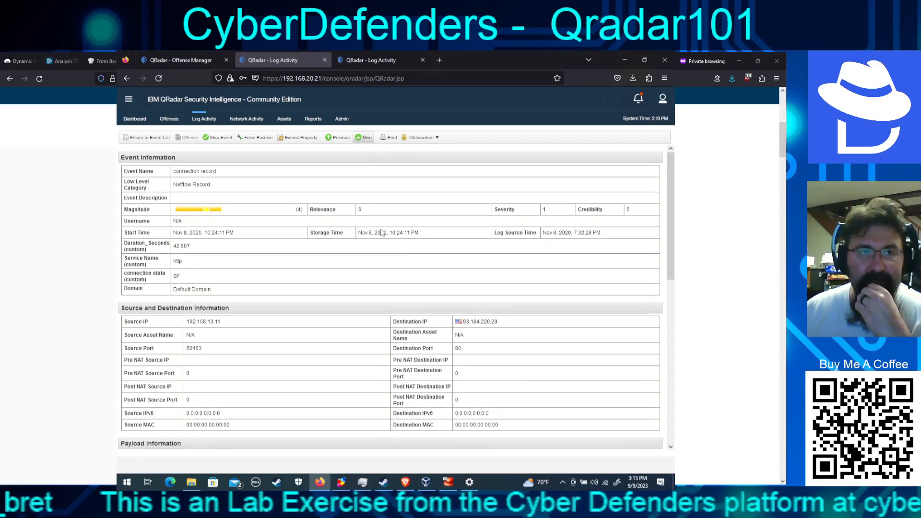
click(672, 382)
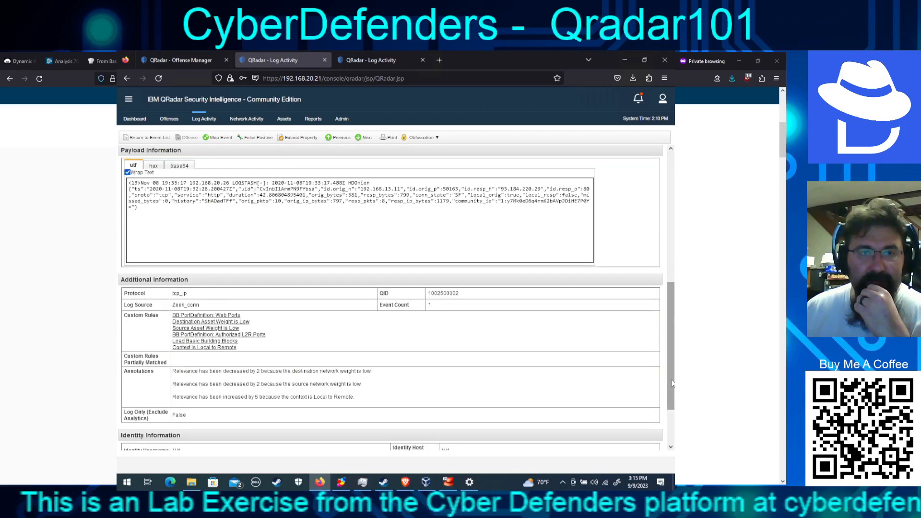
drag(672, 382, 665, 320)
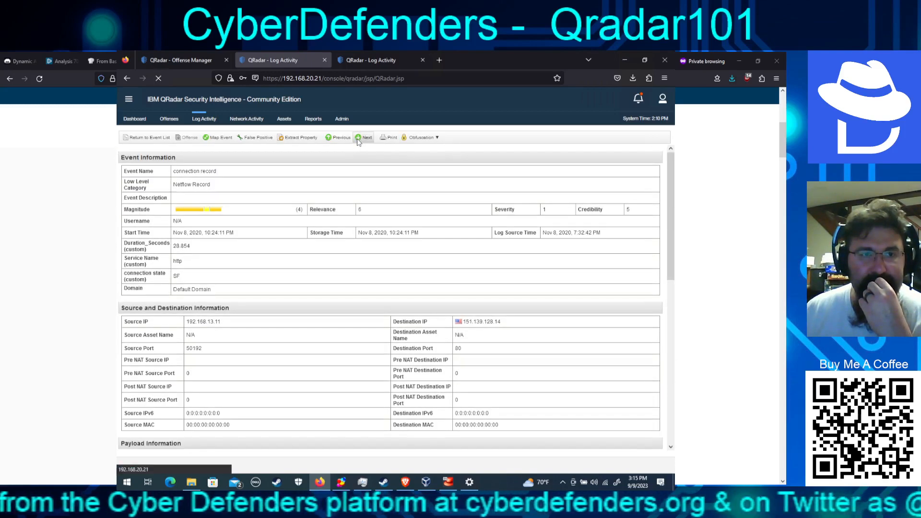
Step: Continue through the filtered web-port events one by one, checking each record's domain name, URI, user agent and destination IP for an email service
click(358, 139)
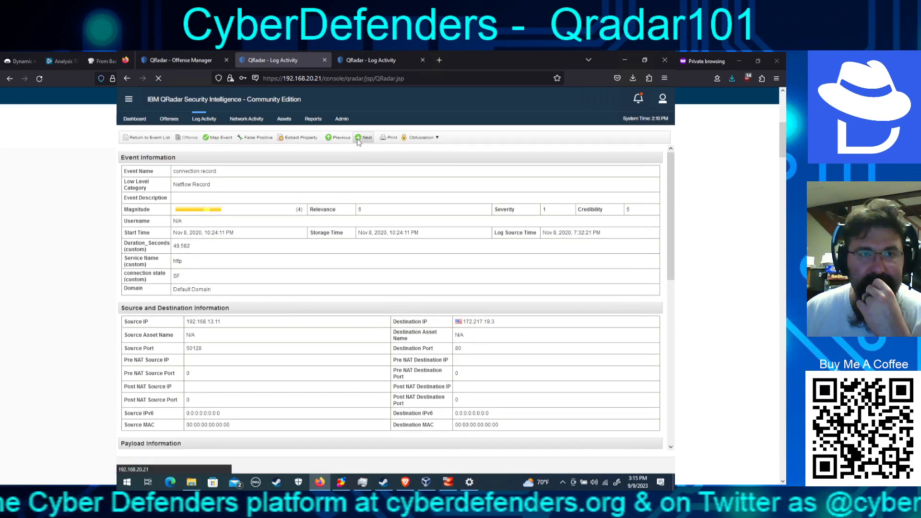
click(357, 139)
click(358, 140)
click(358, 141)
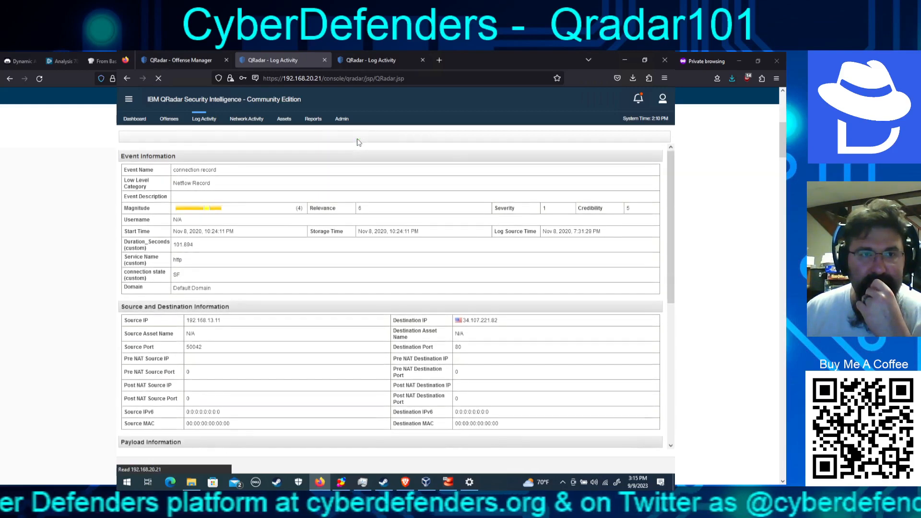
click(358, 140)
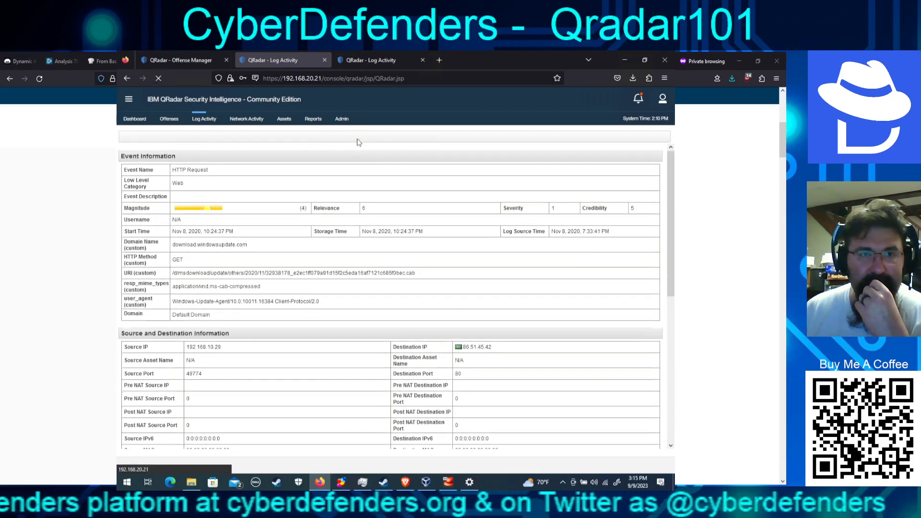
click(358, 140)
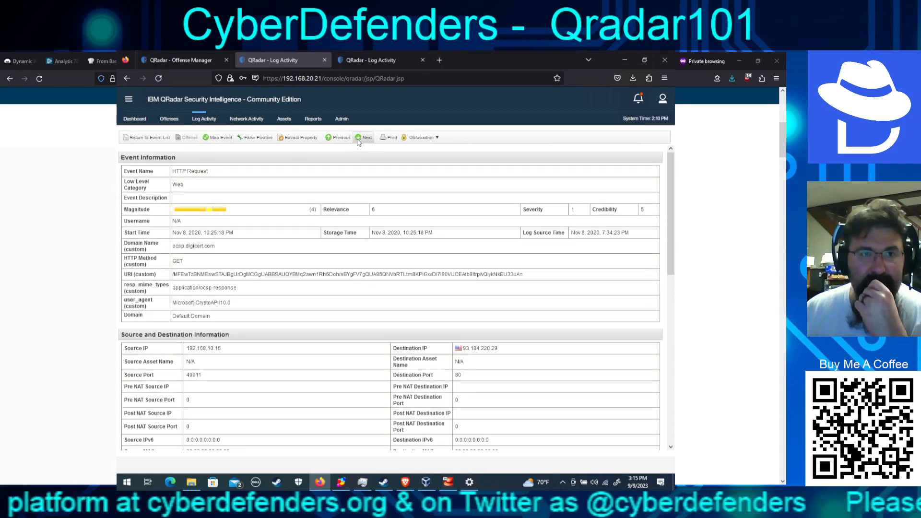
click(358, 139)
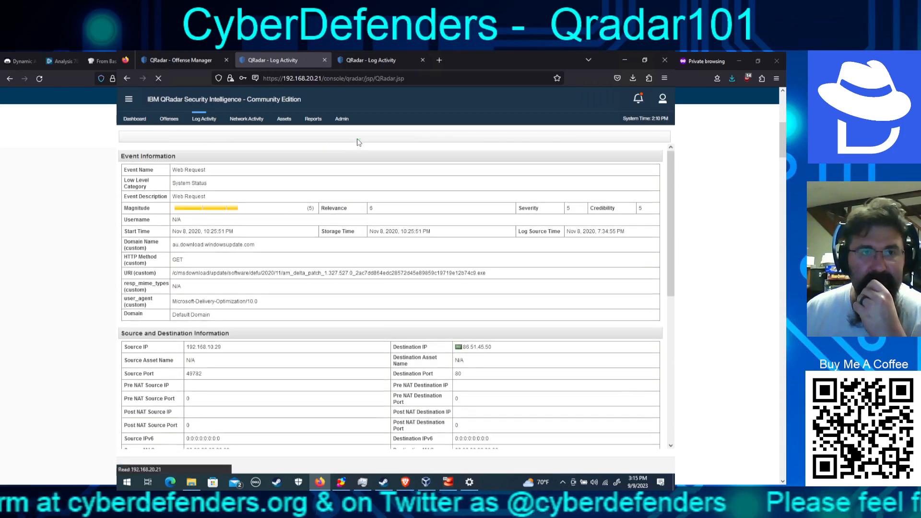
click(357, 139)
click(358, 140)
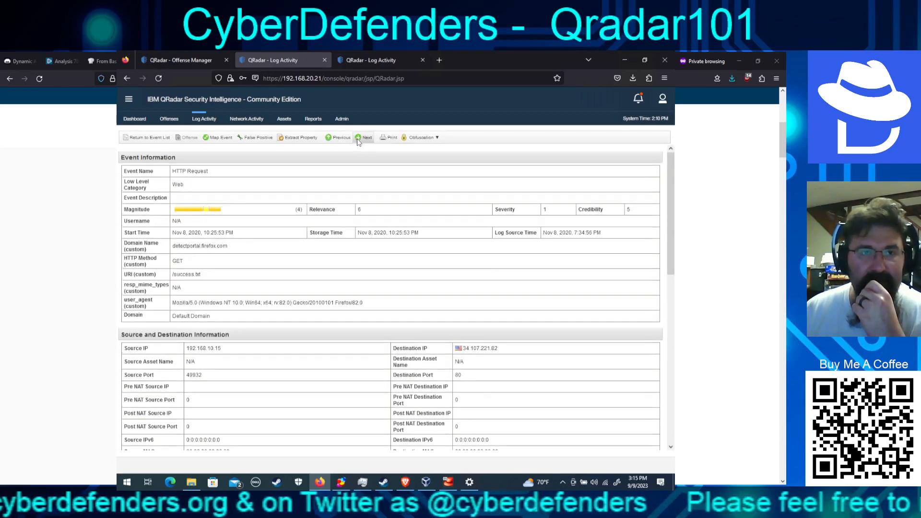
click(357, 139)
click(357, 139)
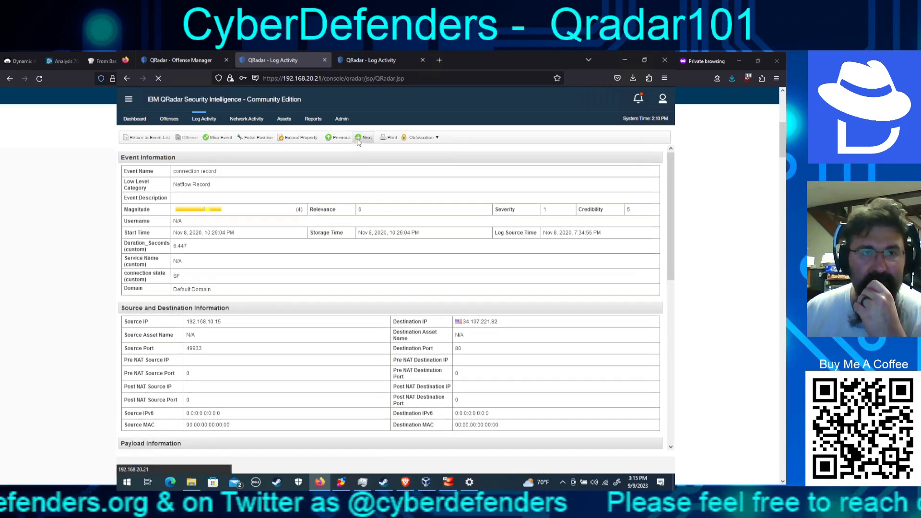
click(357, 139)
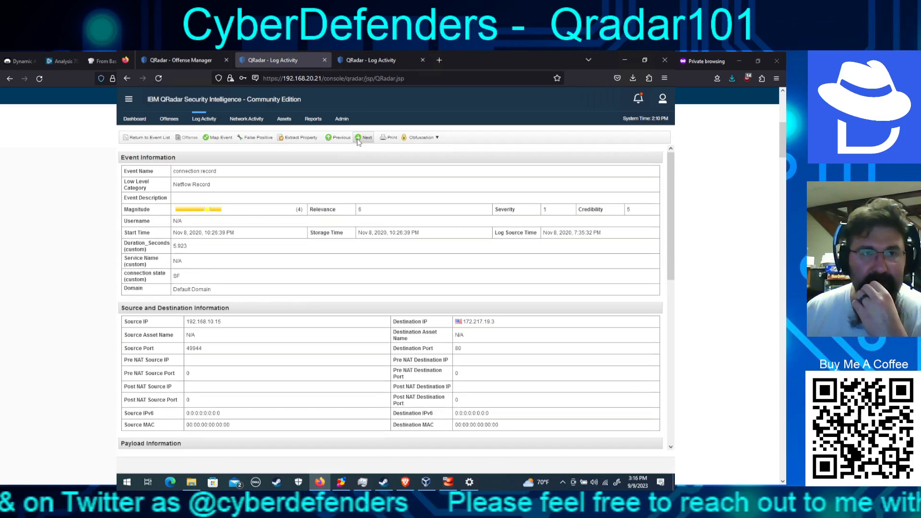
click(358, 140)
click(357, 139)
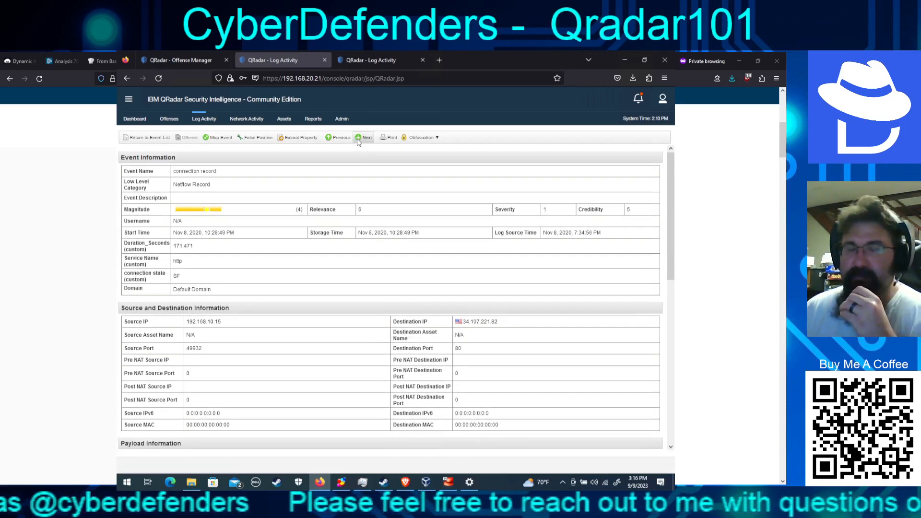
click(367, 139)
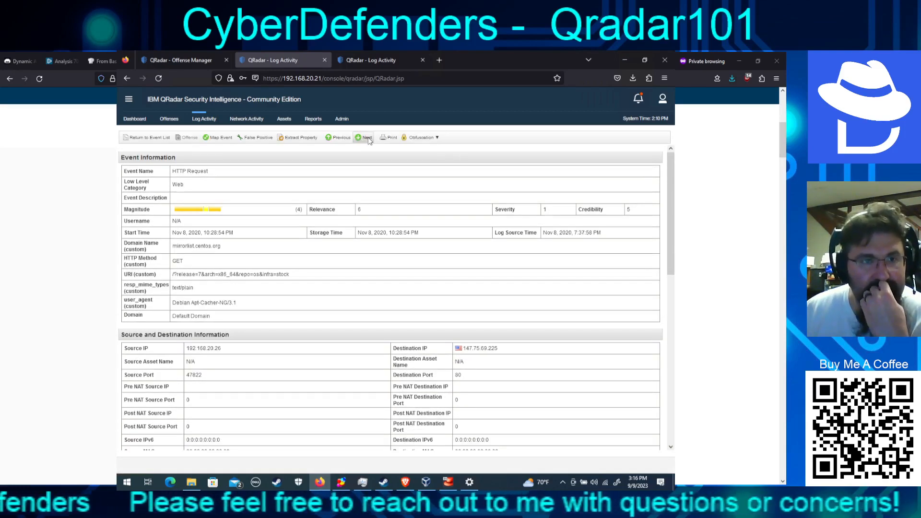
click(368, 138)
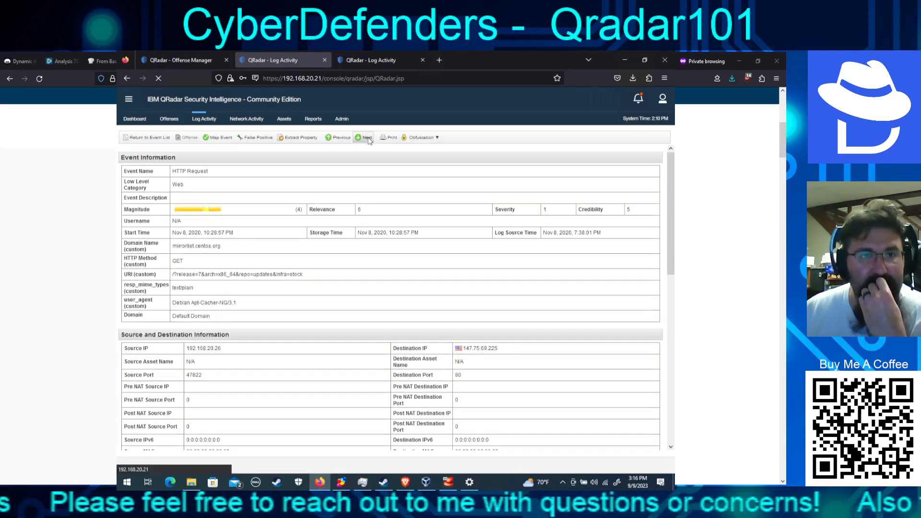
click(368, 139)
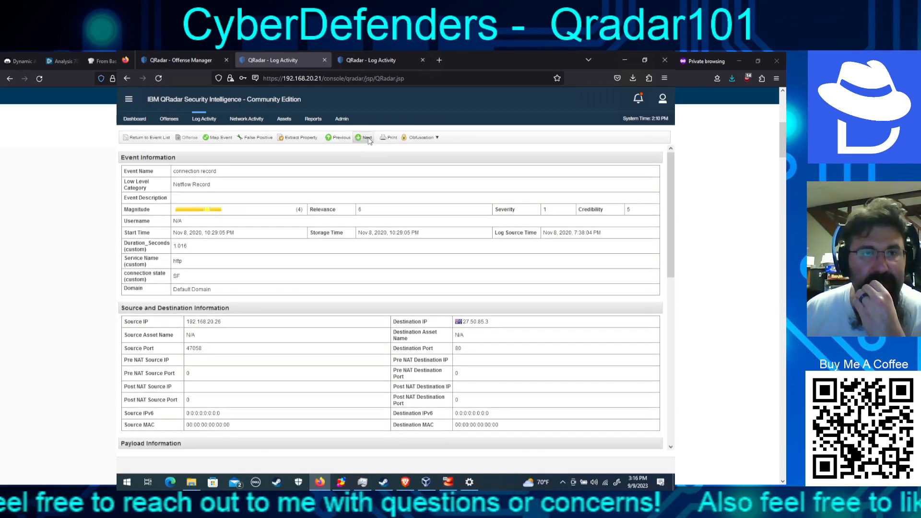
click(367, 139)
click(367, 139)
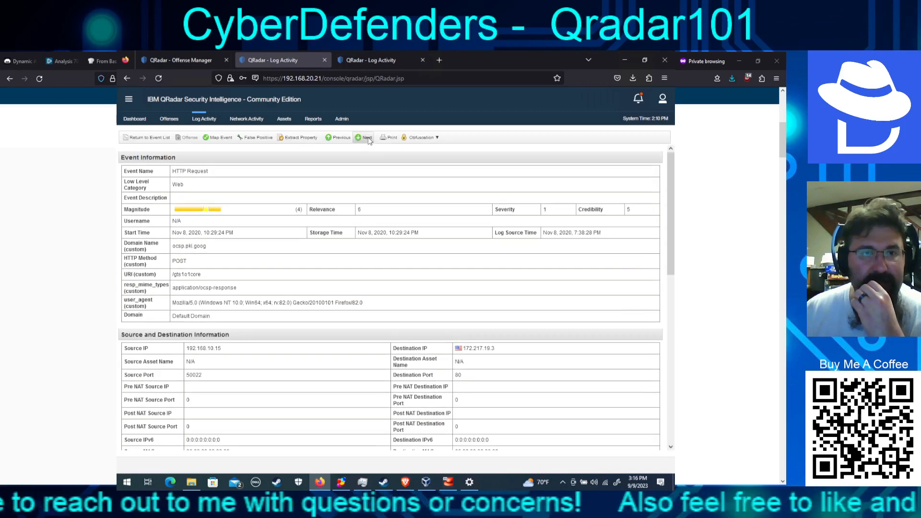
click(368, 139)
click(368, 138)
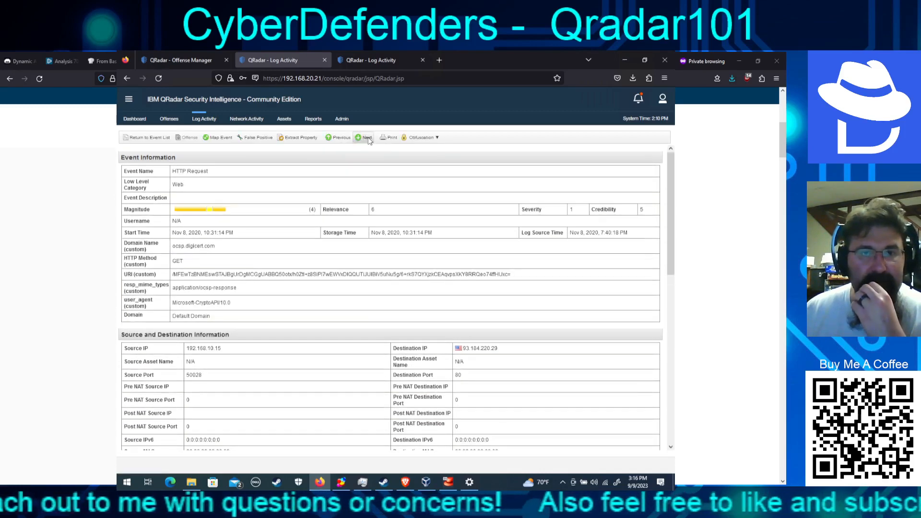
click(368, 138)
click(367, 139)
click(367, 139)
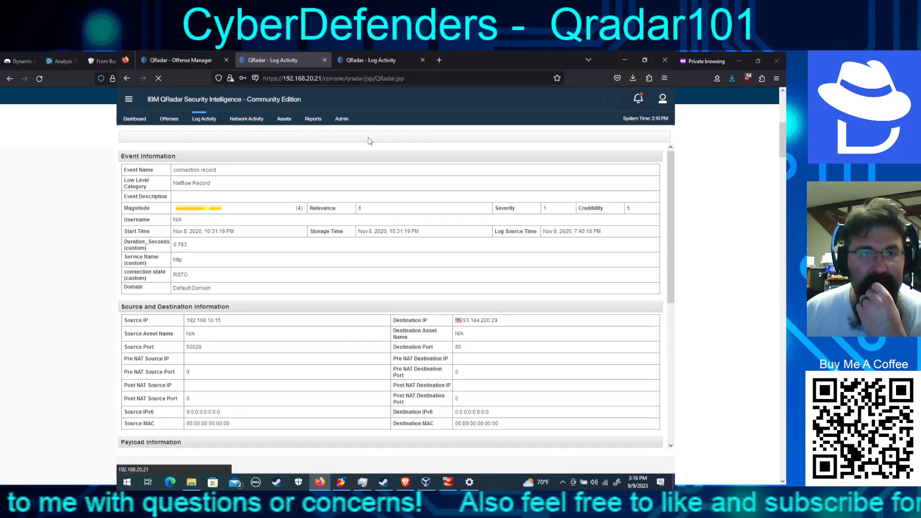
click(367, 138)
click(367, 139)
click(368, 139)
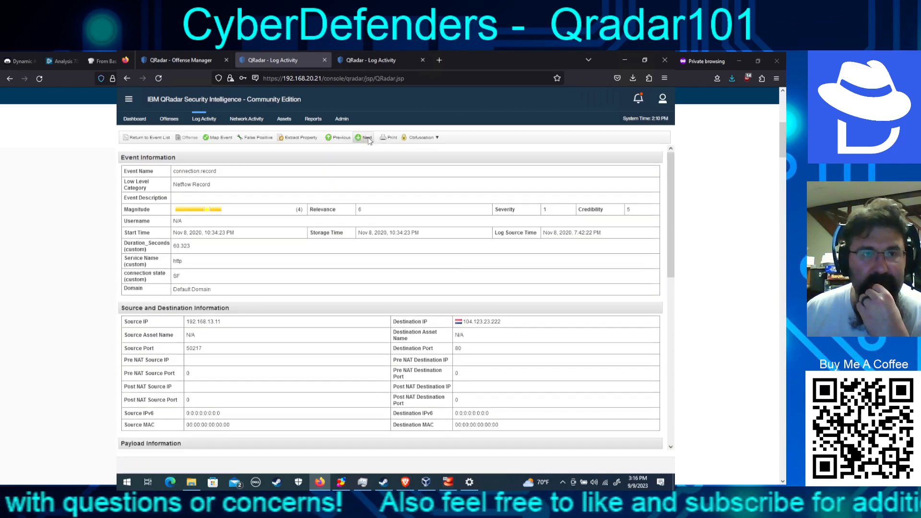
click(367, 138)
click(367, 139)
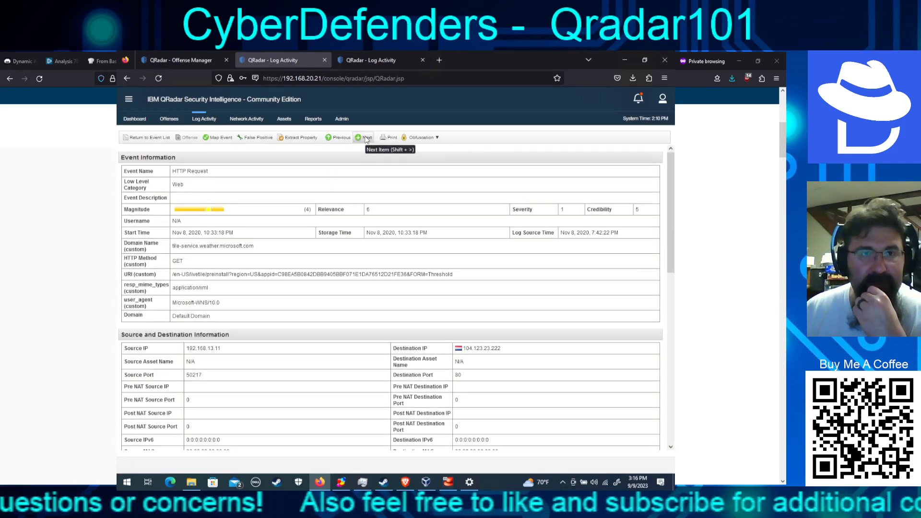
click(368, 138)
click(368, 138)
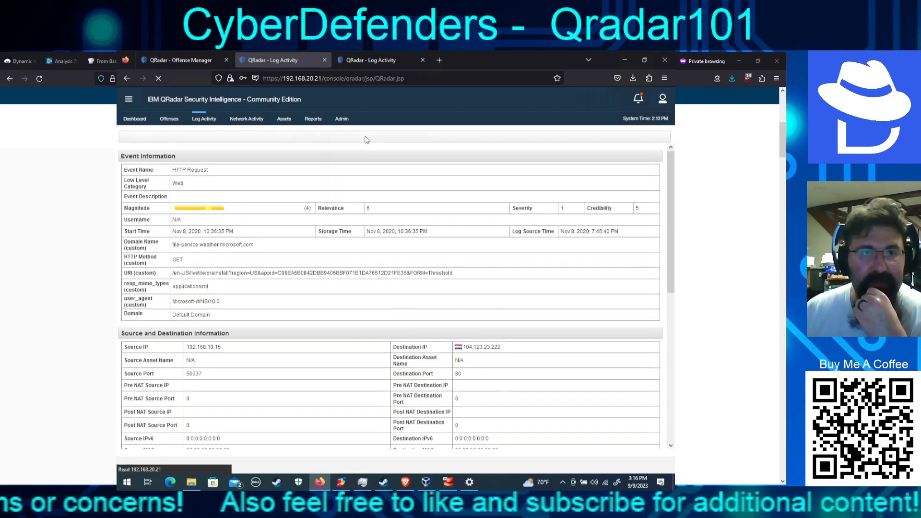
click(367, 140)
click(367, 138)
click(367, 138)
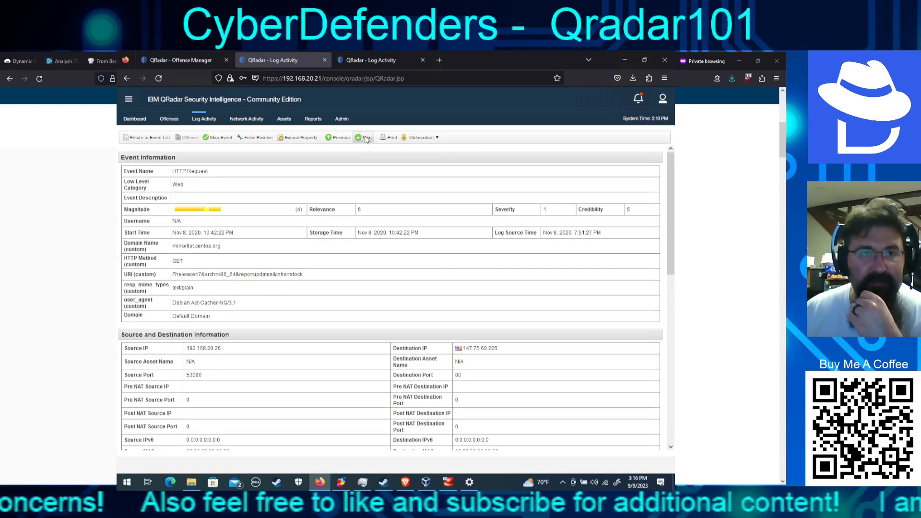
click(367, 139)
click(367, 138)
click(367, 139)
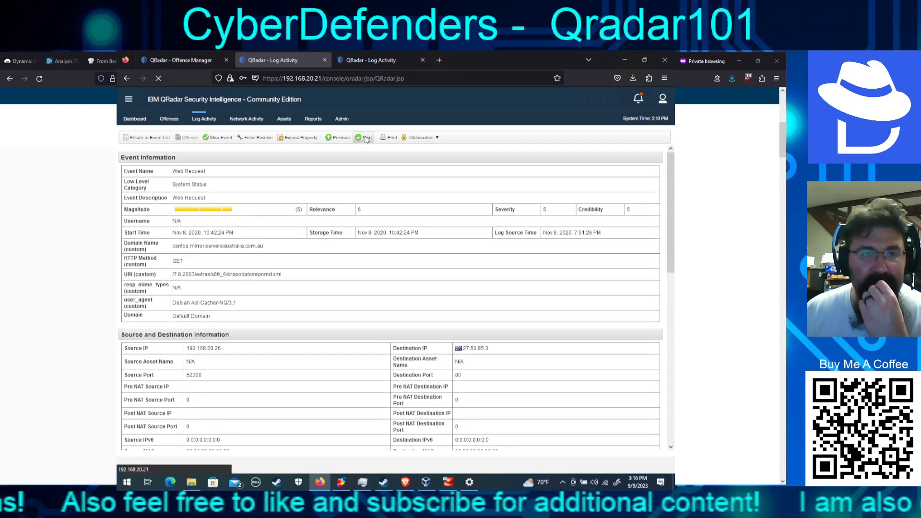
click(367, 138)
click(367, 138)
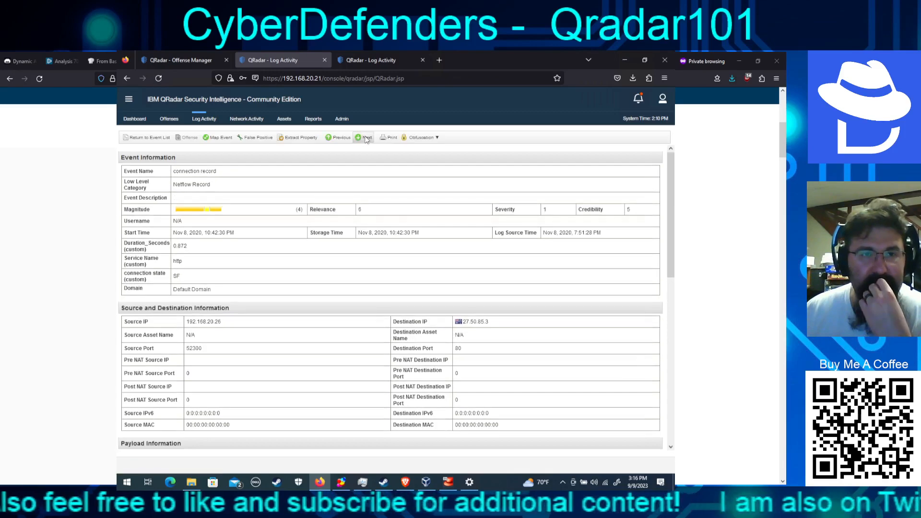
click(367, 139)
click(367, 139)
click(367, 138)
click(367, 138)
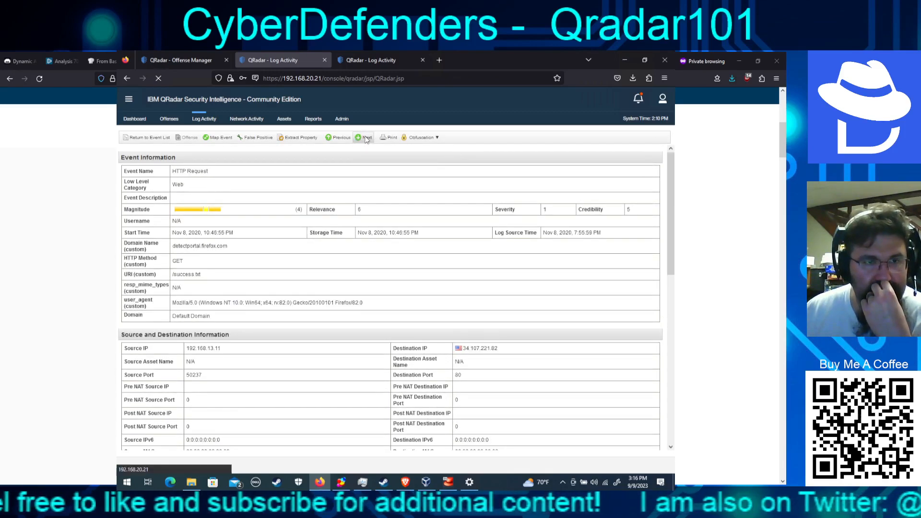
click(367, 138)
click(367, 138)
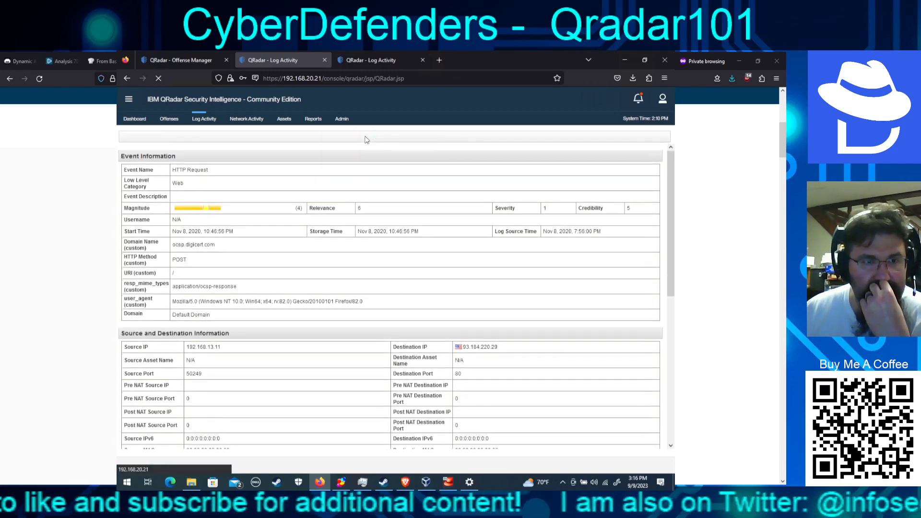
click(367, 138)
click(368, 138)
click(367, 138)
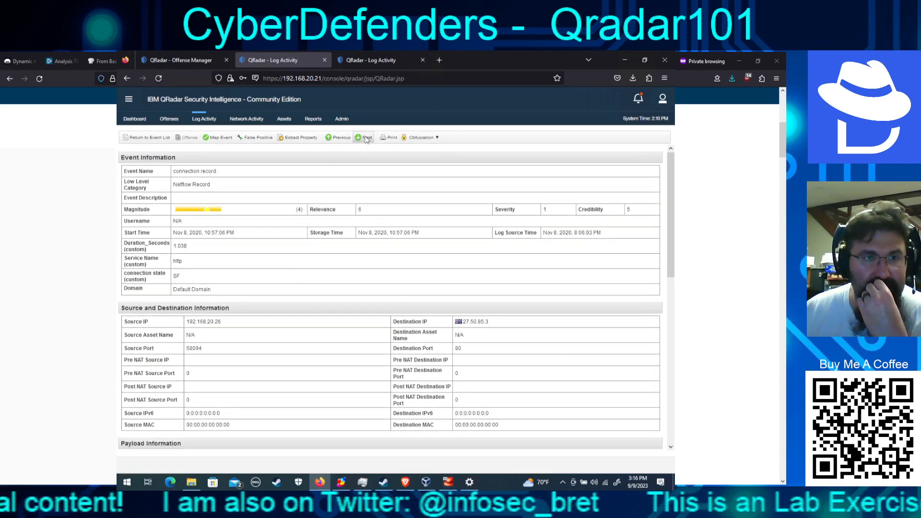
click(367, 138)
click(366, 138)
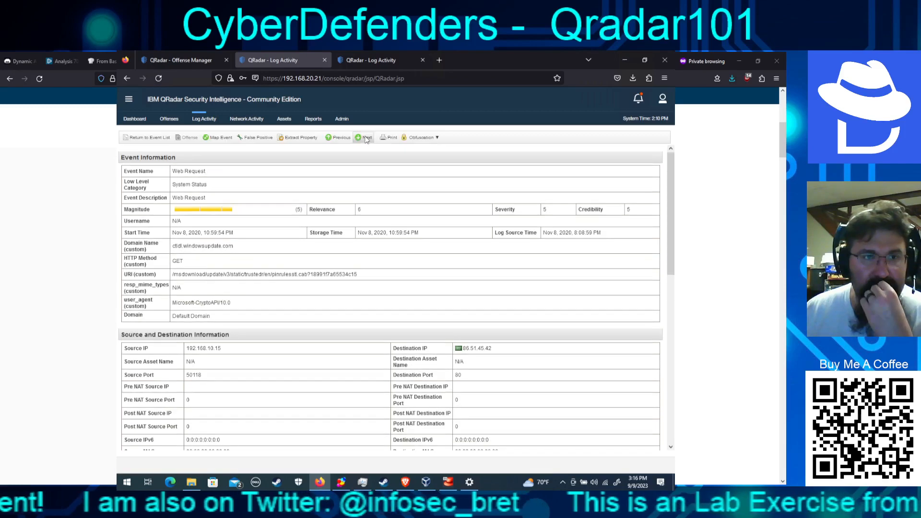
click(366, 138)
click(366, 138)
click(366, 138)
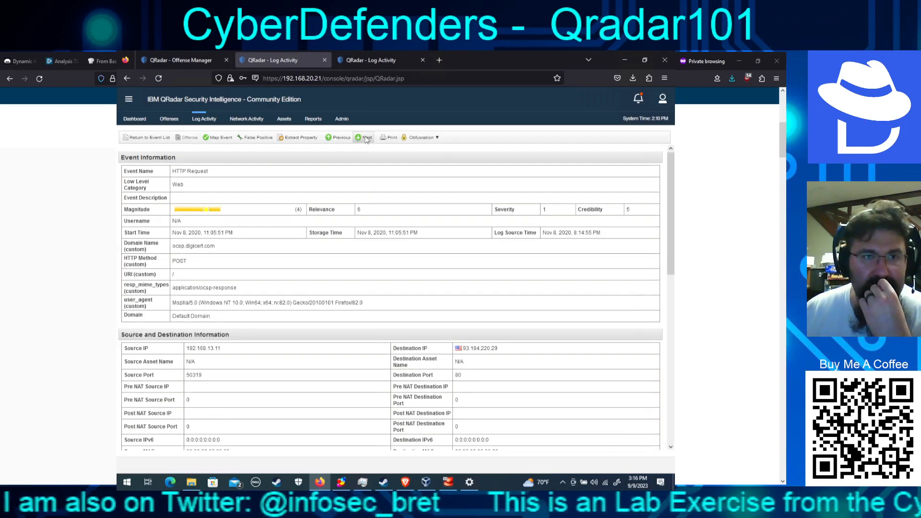
click(366, 138)
click(366, 138)
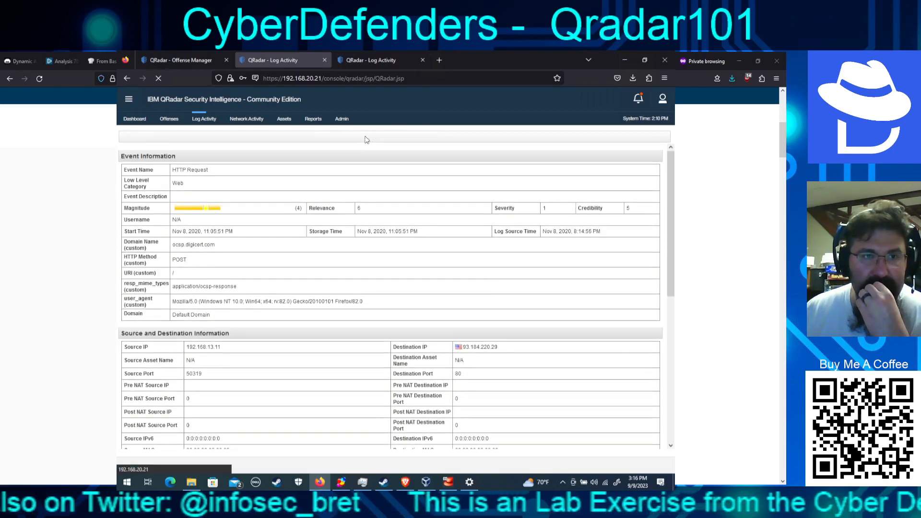
click(366, 137)
click(366, 138)
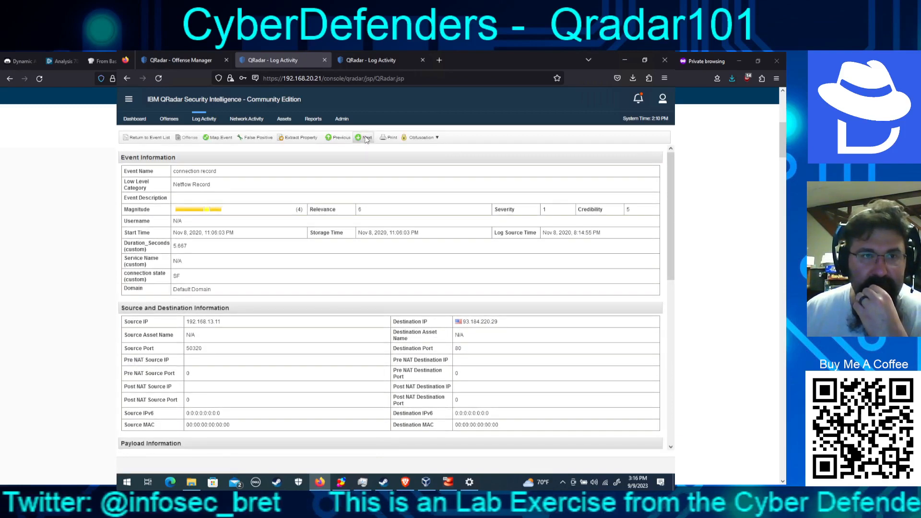
click(366, 138)
click(366, 138)
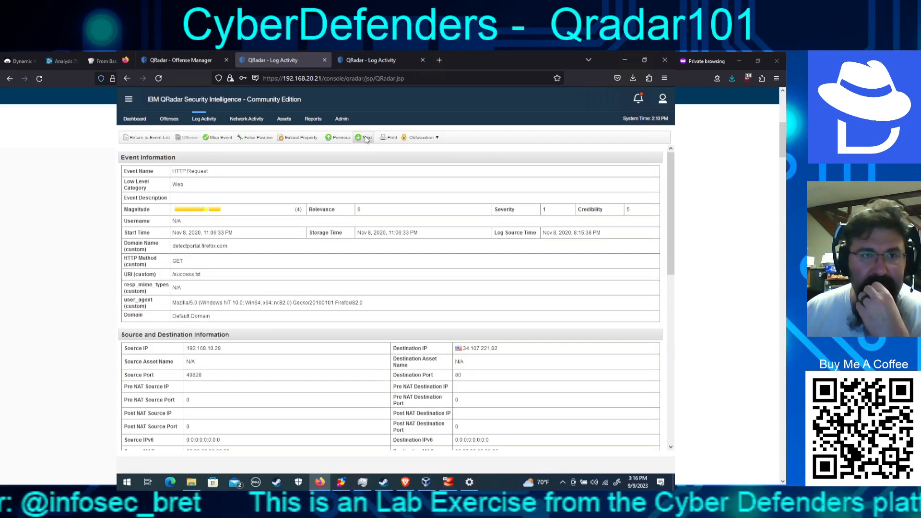
click(367, 137)
click(366, 137)
click(366, 138)
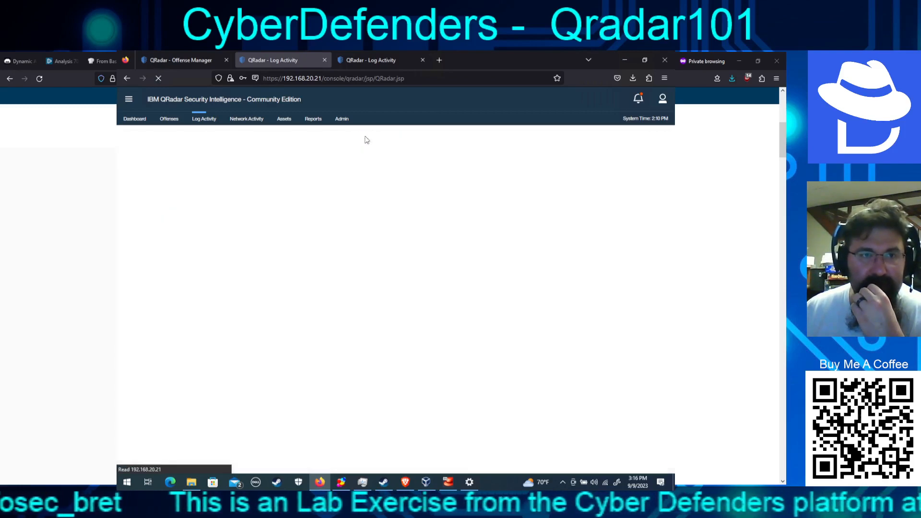
click(367, 140)
click(367, 139)
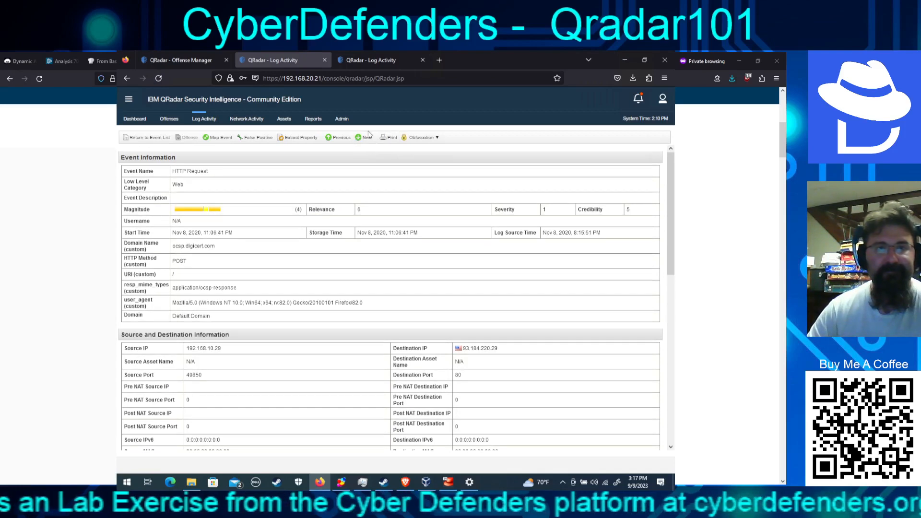
click(368, 139)
click(367, 138)
click(368, 138)
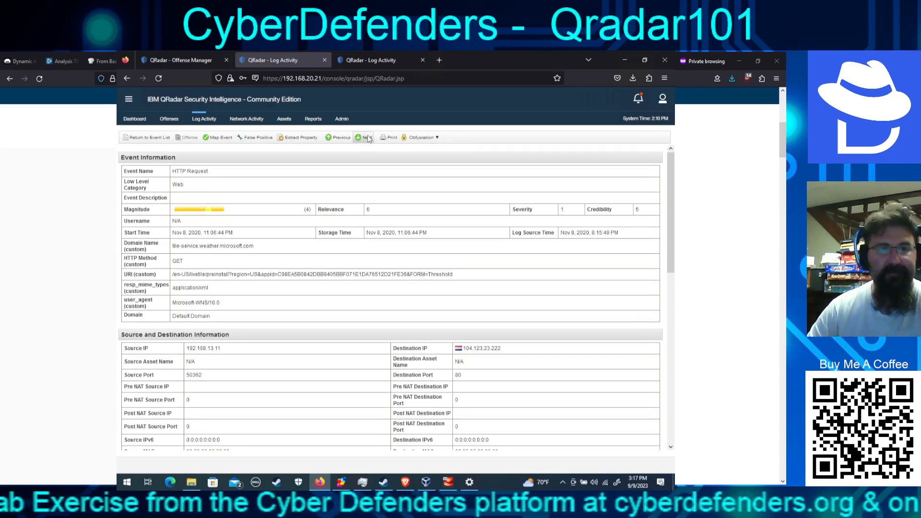
click(368, 138)
click(368, 138)
click(368, 138)
click(368, 138)
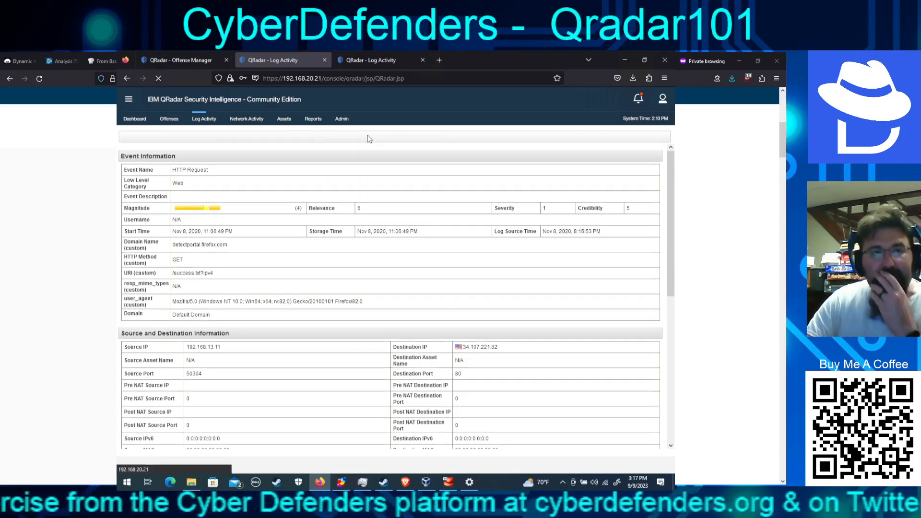
click(368, 138)
click(367, 138)
click(368, 138)
click(368, 138)
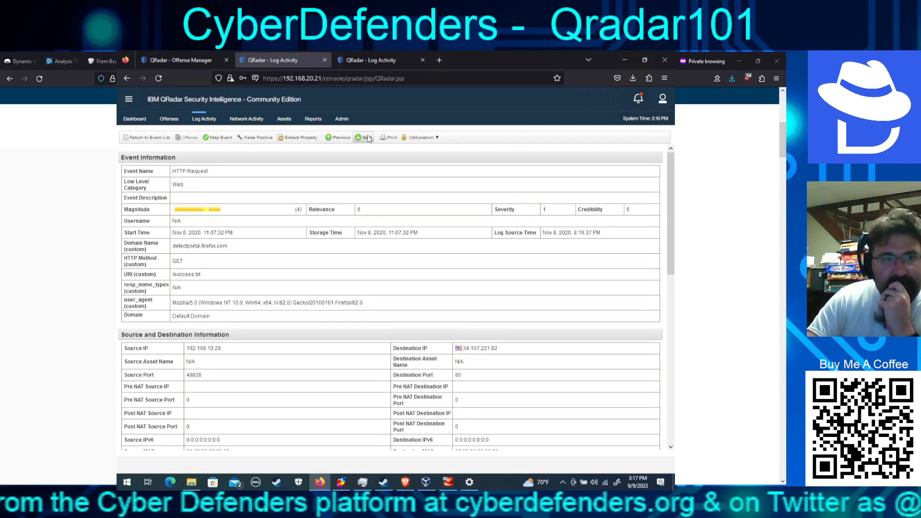
click(368, 138)
click(367, 138)
click(368, 139)
click(368, 139)
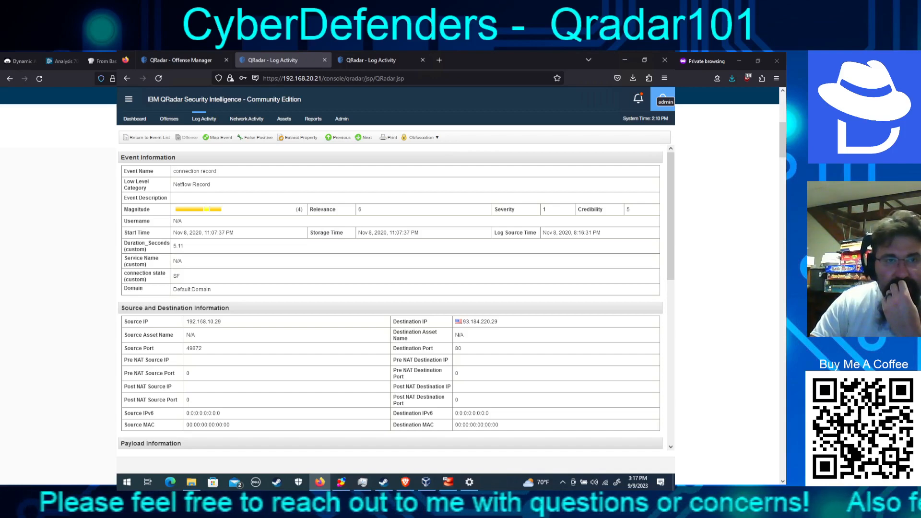
Step: Return to the filtered event list and page through it, checking the destination IPs and ports of the records
click(150, 138)
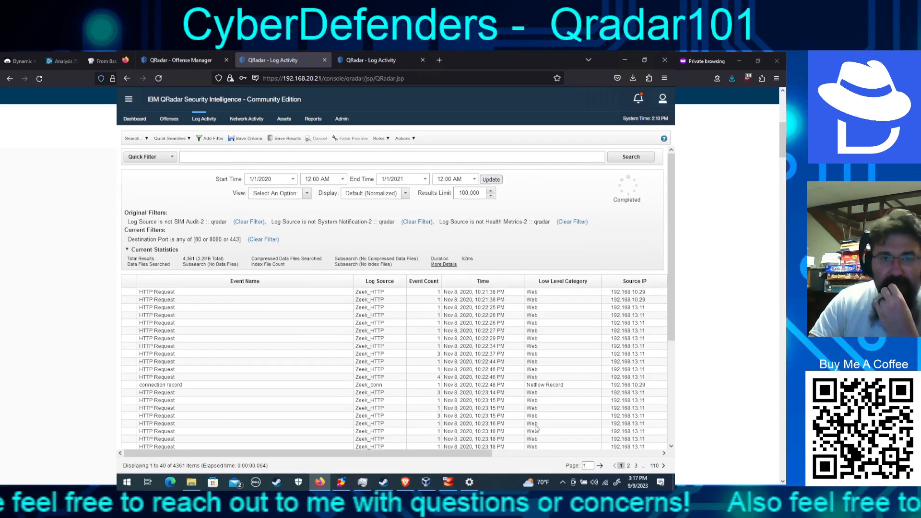
click(521, 453)
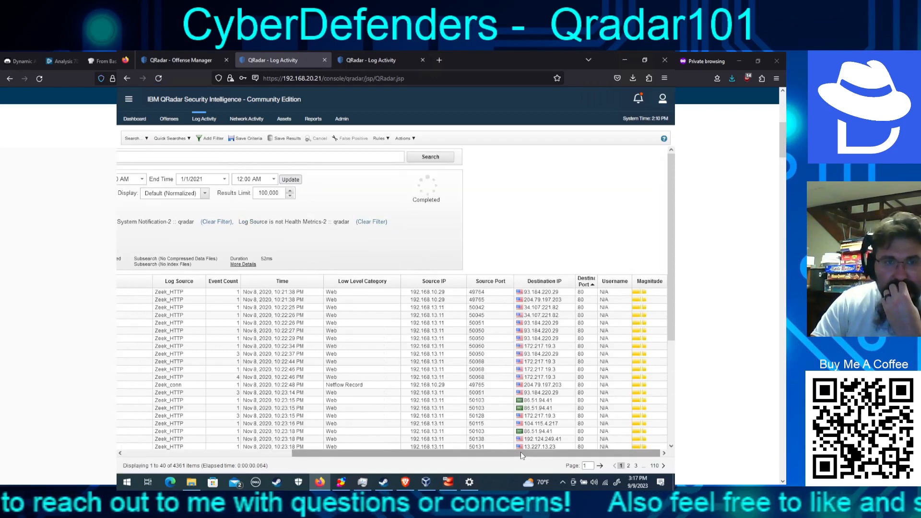
drag(520, 453, 365, 448)
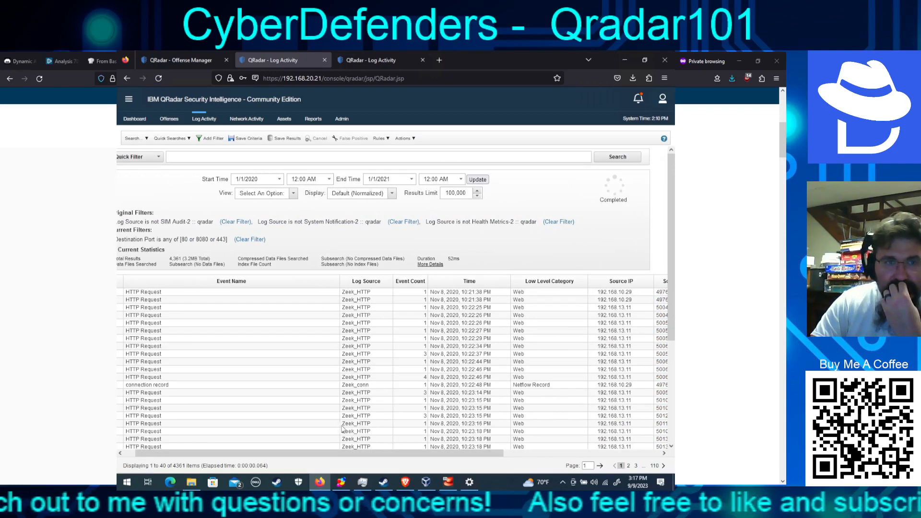
click(652, 452)
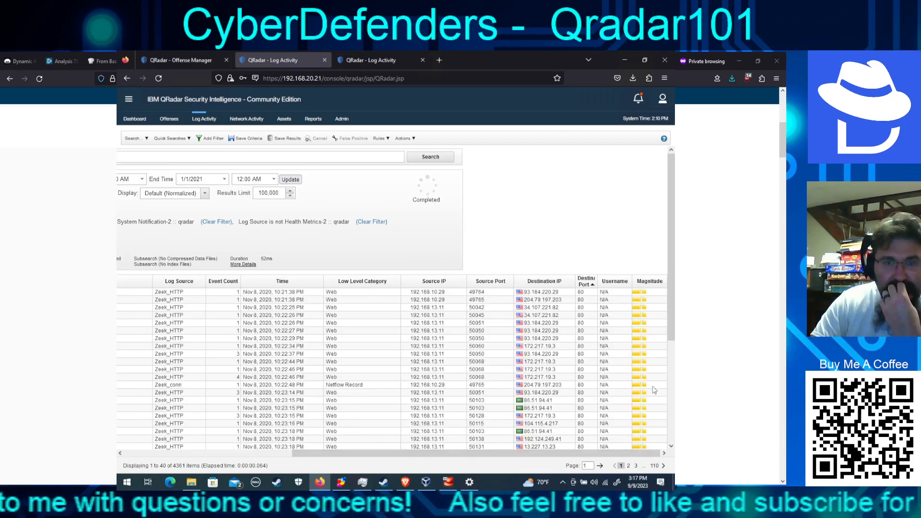
scroll(654, 442, down, 3)
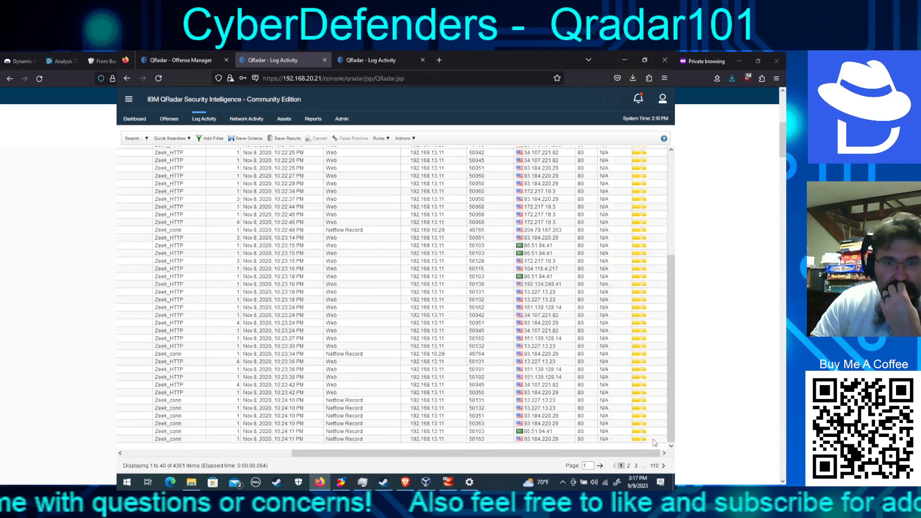
click(636, 466)
click(635, 465)
click(636, 467)
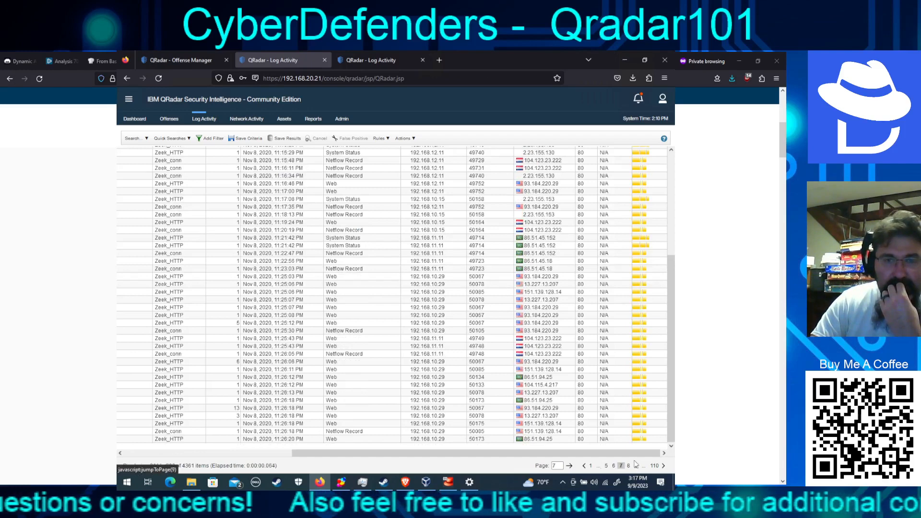
Step: Filter out events with destination port 80 and check the destination IPs on the last two result pages
right_click(580, 363)
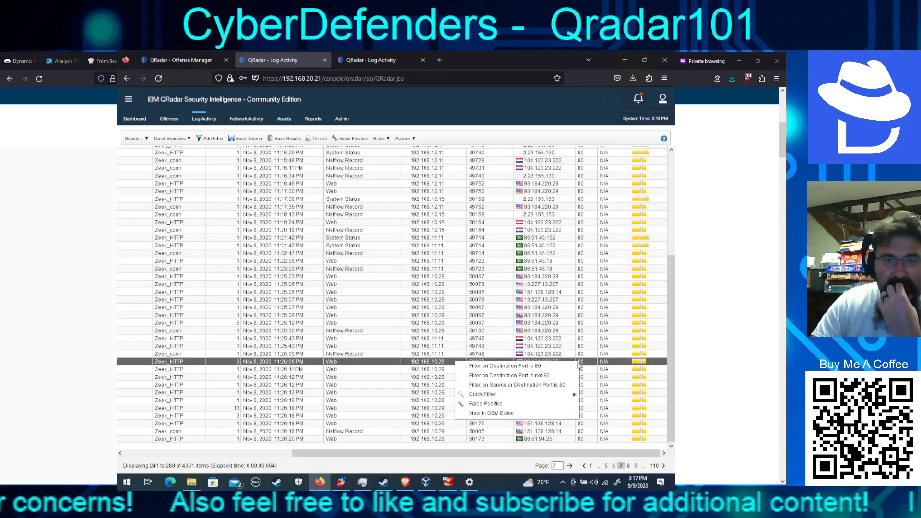
click(528, 376)
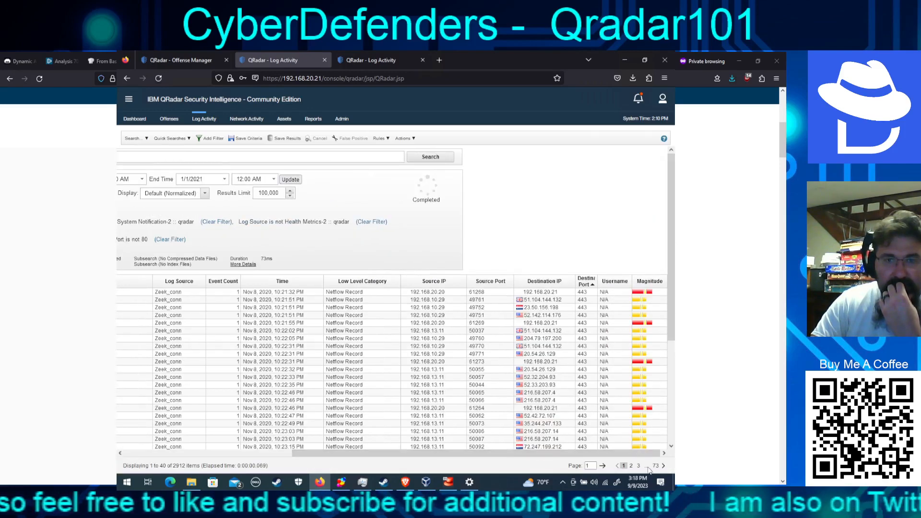
click(656, 466)
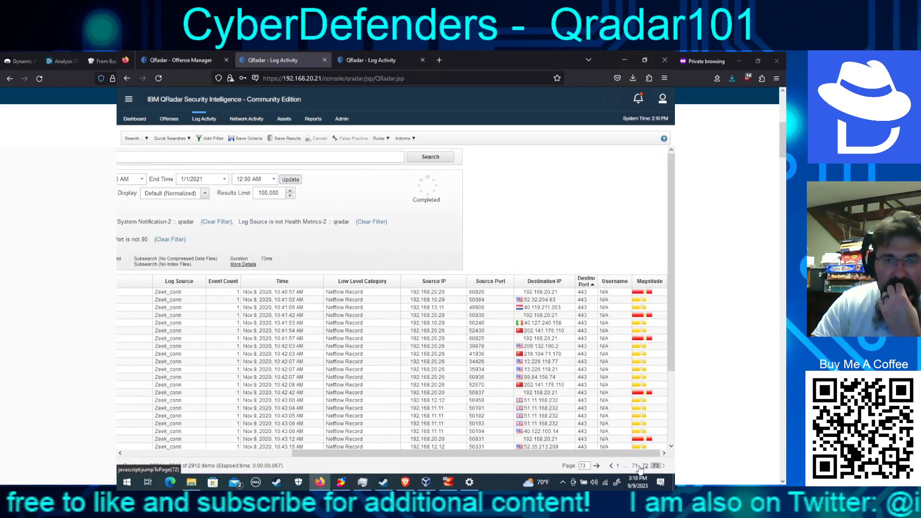
click(612, 466)
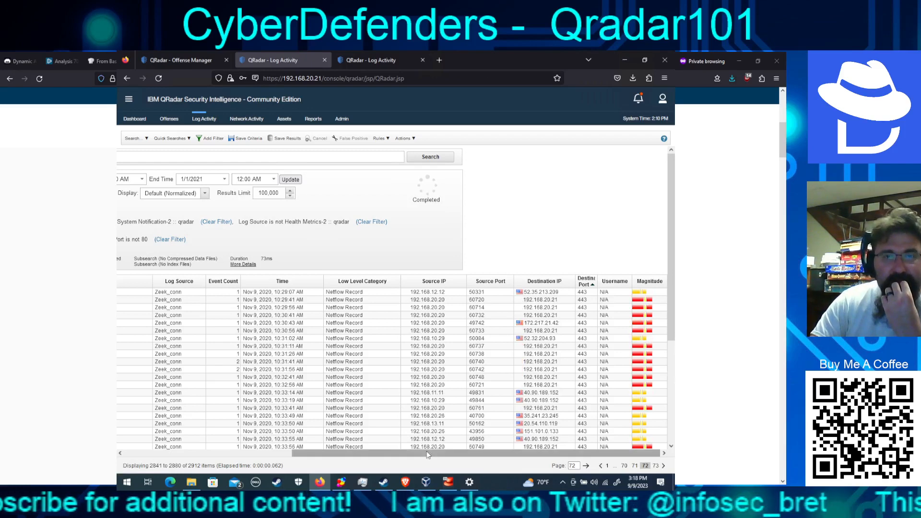
Step: Group the filtered events by Destination IP
drag(428, 455, 144, 451)
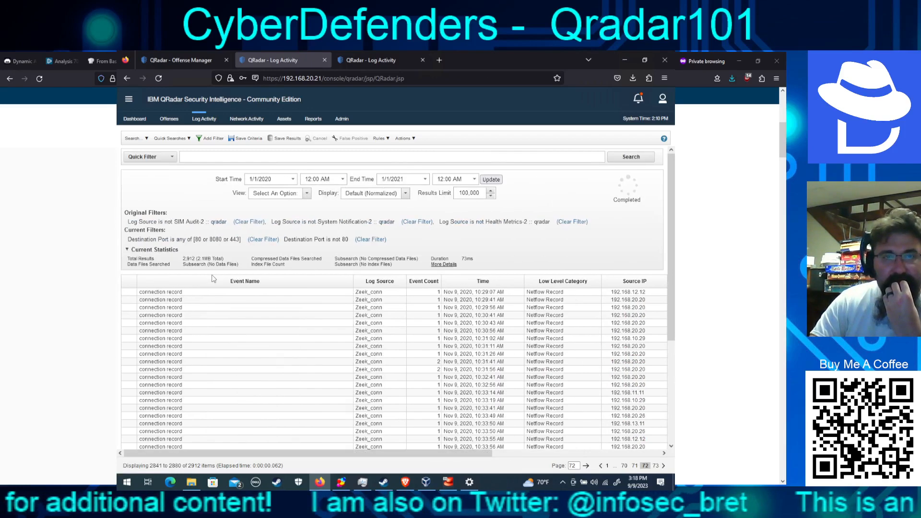
click(355, 194)
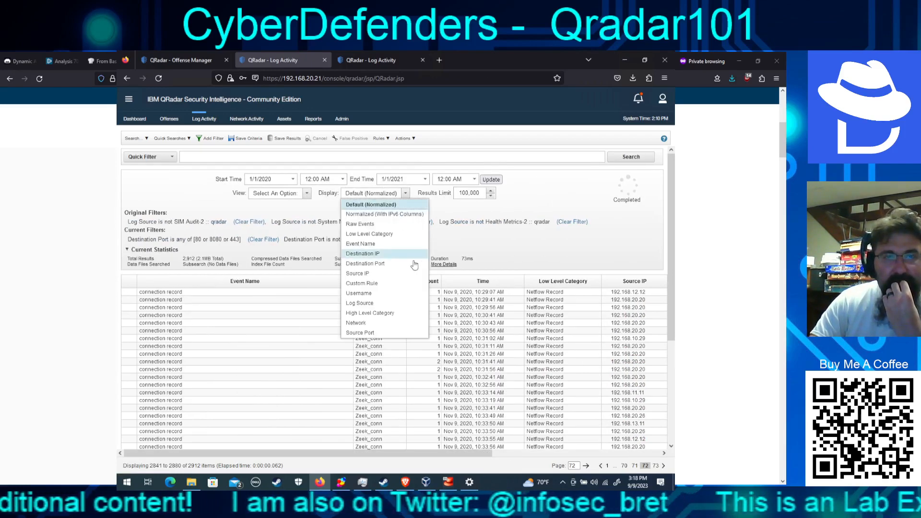
click(363, 254)
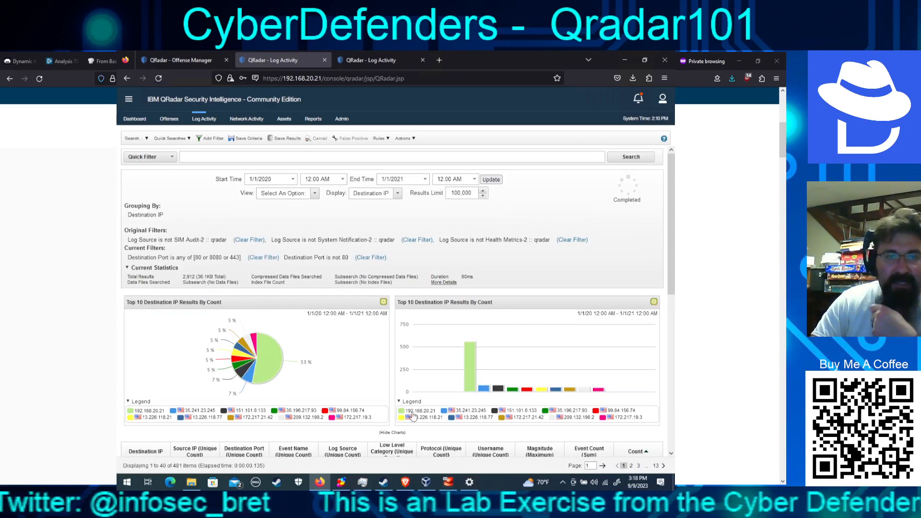
Step: Copy the destination IP 35.241.23.245 from the chart legend and look for the Talos lookup site in the private browser window
mouse_move(421, 415)
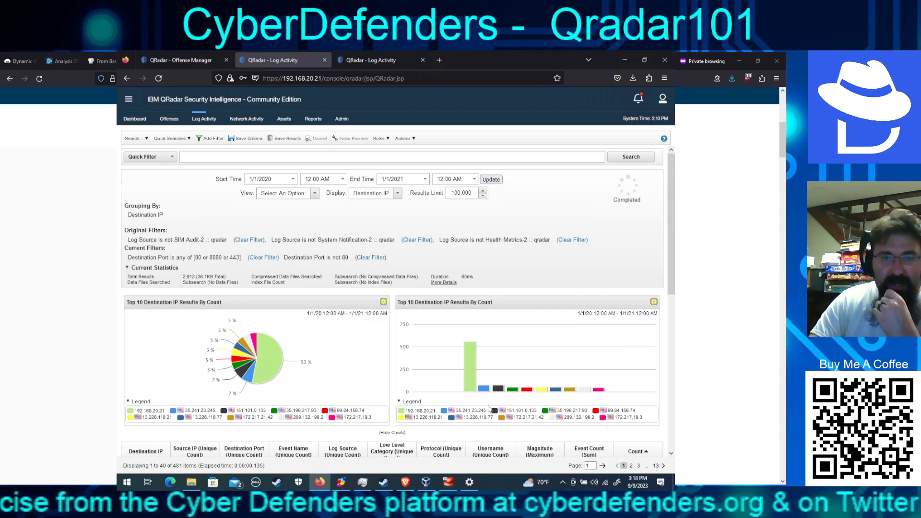
mouse_move(487, 392)
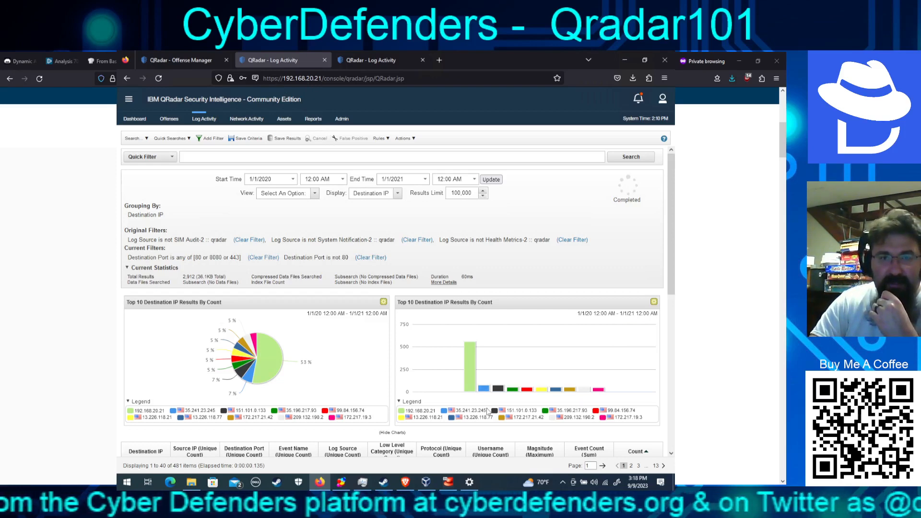
drag(489, 411, 457, 413)
key(ctrl+c)
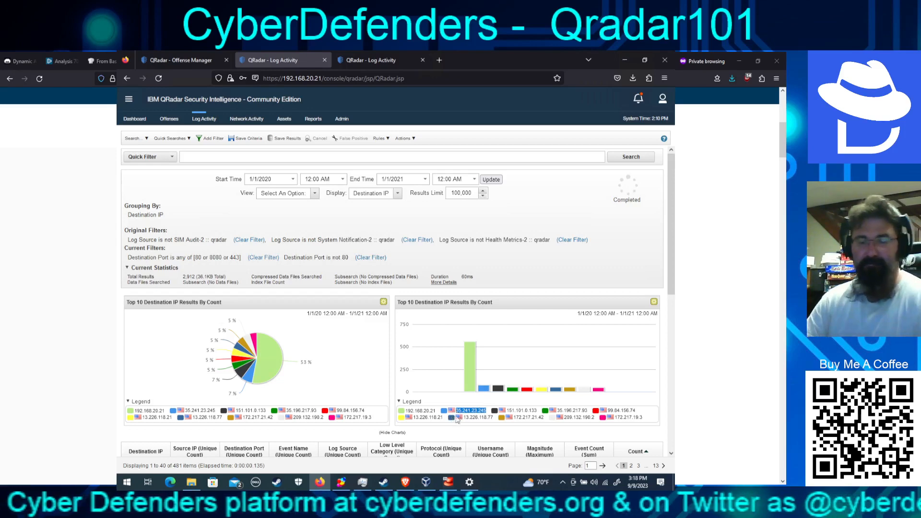
scroll(497, 405, down, 2)
scroll(415, 310, down, 2)
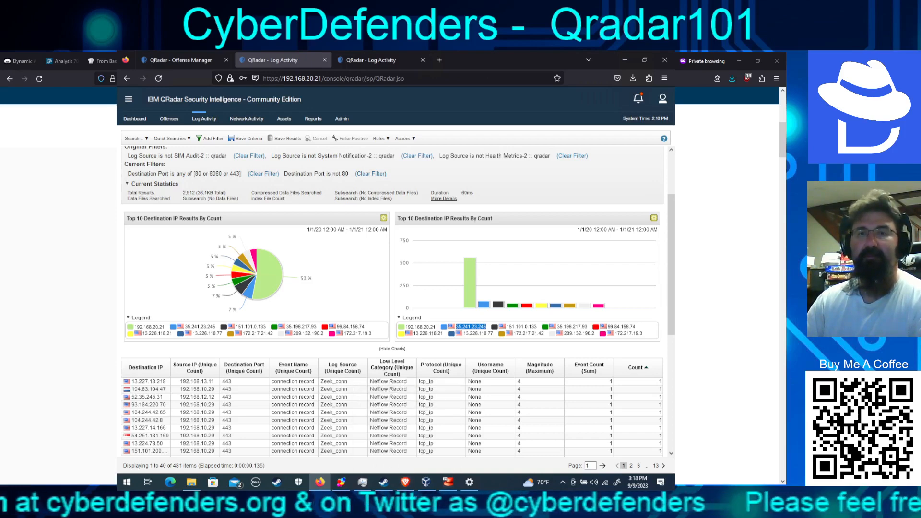
text(talos)
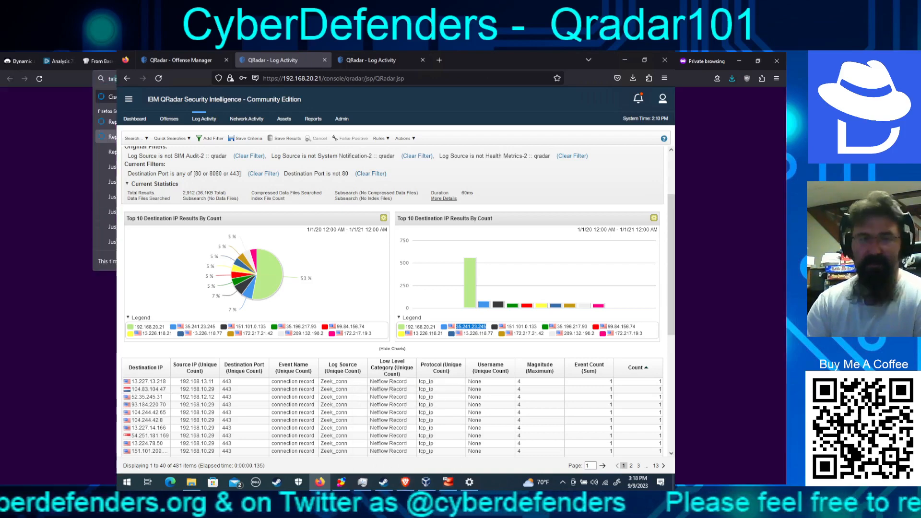
Step: Open the Talos reputation site and look up the IP address 35.241.23.245
key(Return)
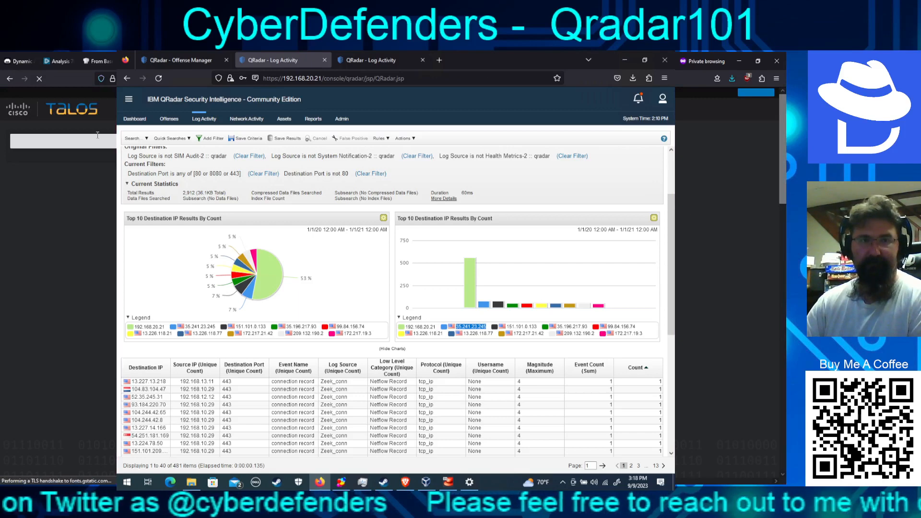
click(99, 138)
key(ctrl+v)
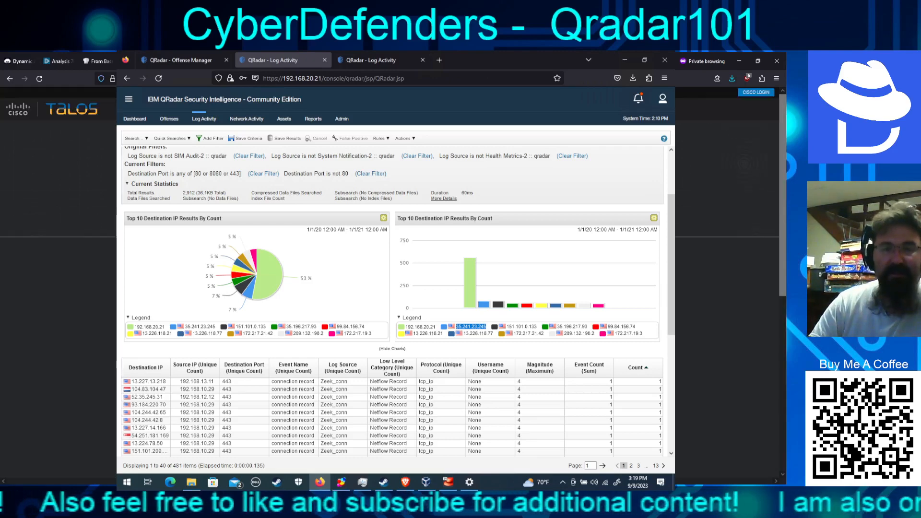
Step: Submit office365 as the answer to Q16 about the company's email service on the CyberDefenders challenge page
key(ctrl+Tab)
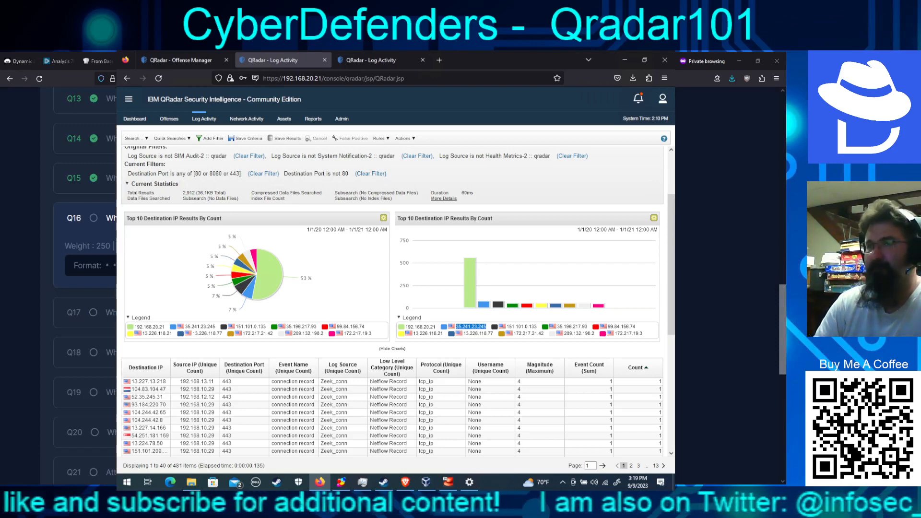
key(alt+Tab)
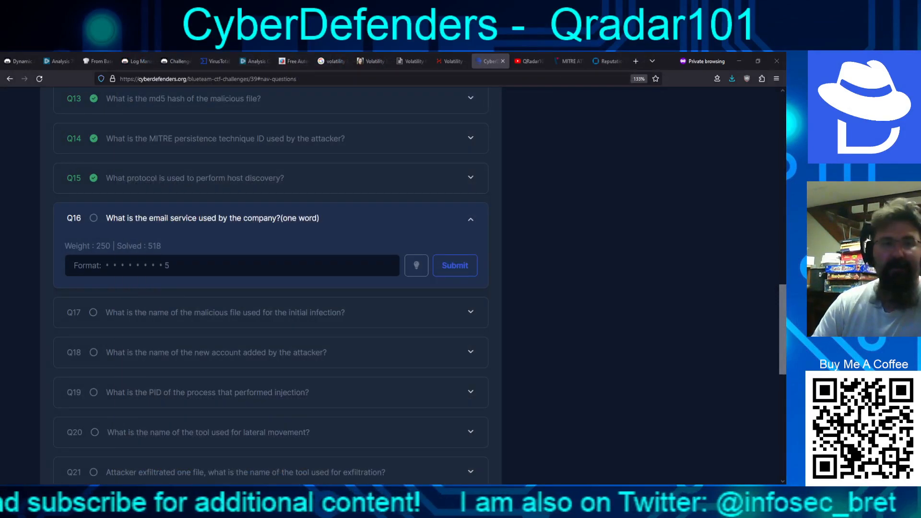
click(241, 272)
text(o)
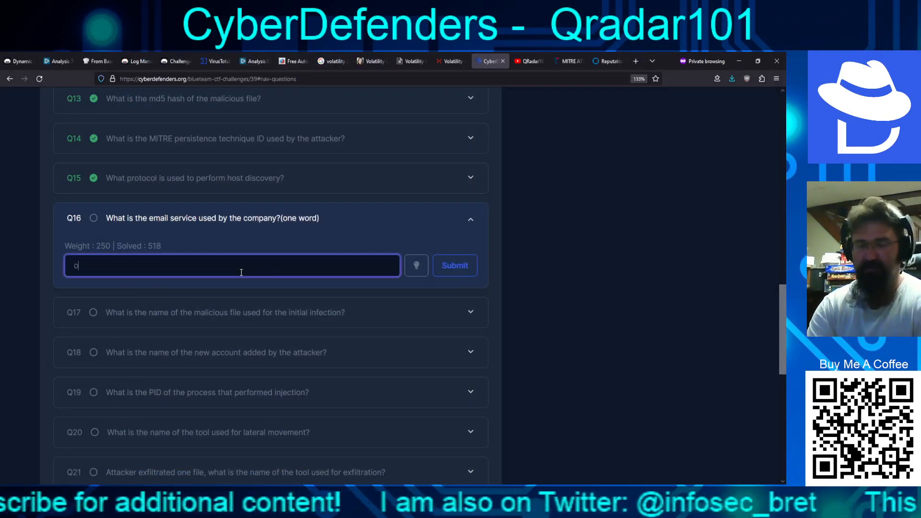
text(ffice365)
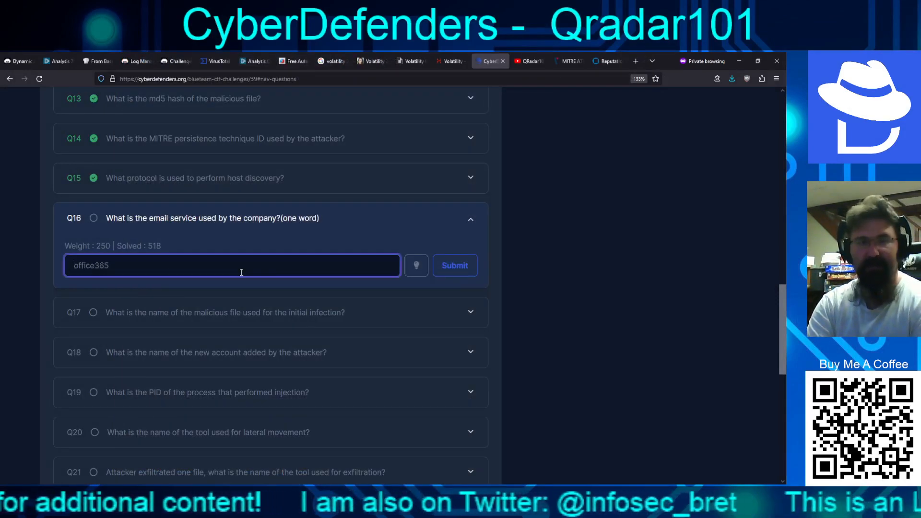
key(Return)
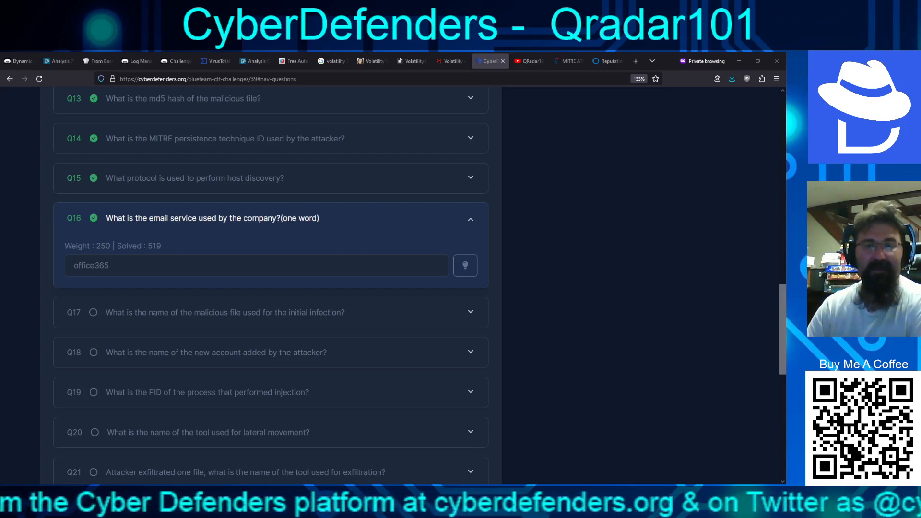
Step: Look up the reputation of the IP addresses 151.101.0.133 and 35.196.217.93 in Talos
click(601, 61)
click(295, 165)
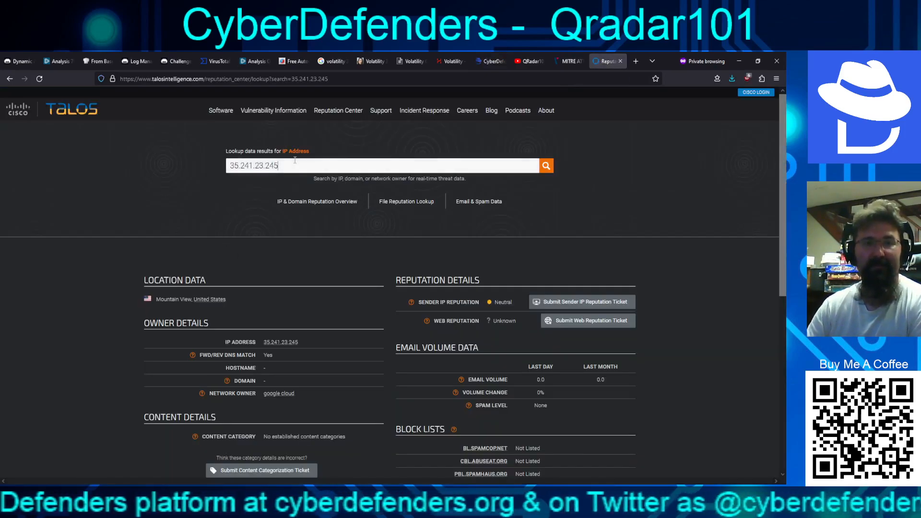
text(151.101.0.133)
key(Return)
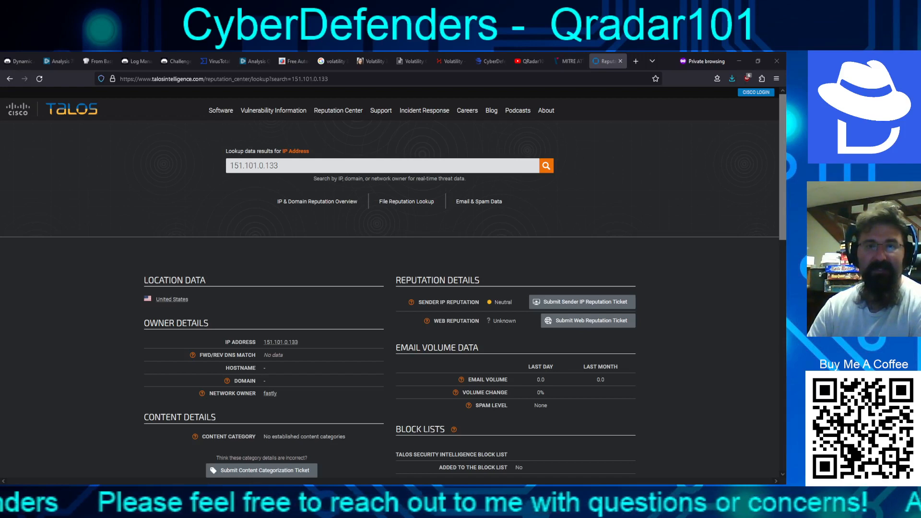
triple_click(454, 169)
text(35.196.217.93)
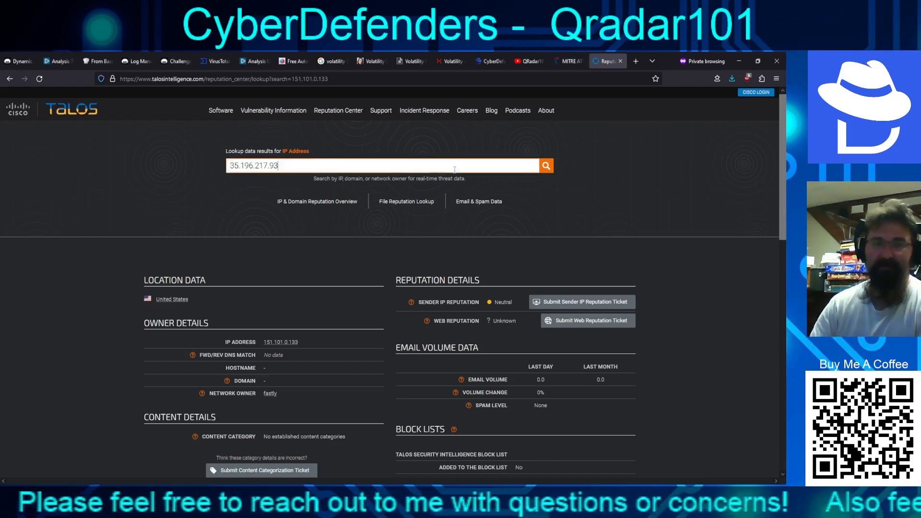
key(Return)
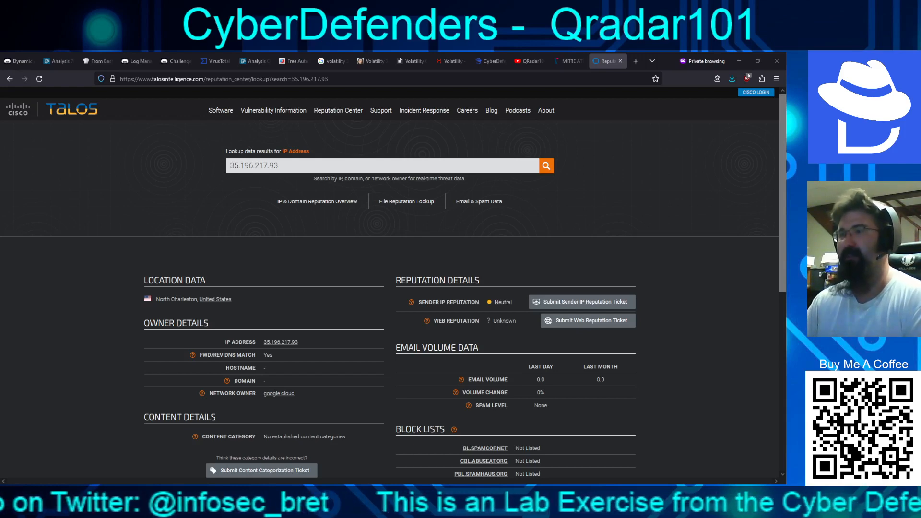
Step: Switch to the QRadar log activity and filter the events to Destination Port equal to 53
key(alt+Tab)
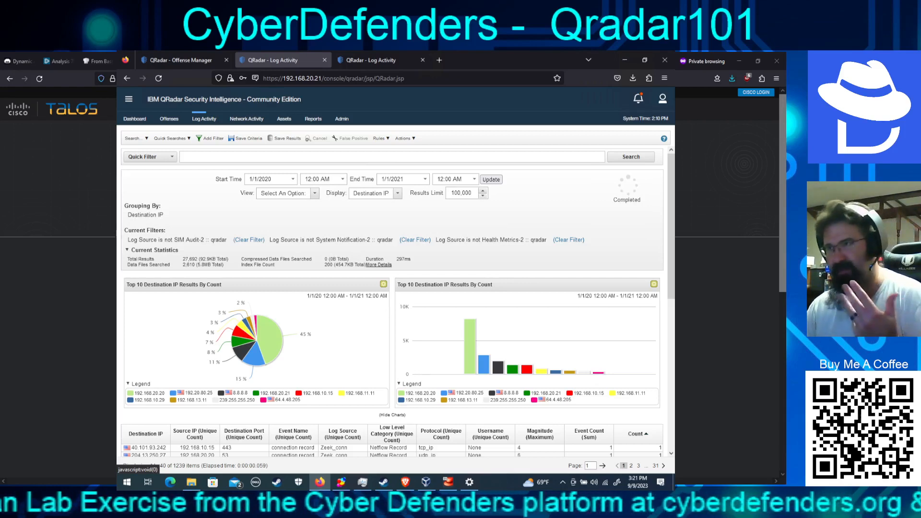
click(211, 139)
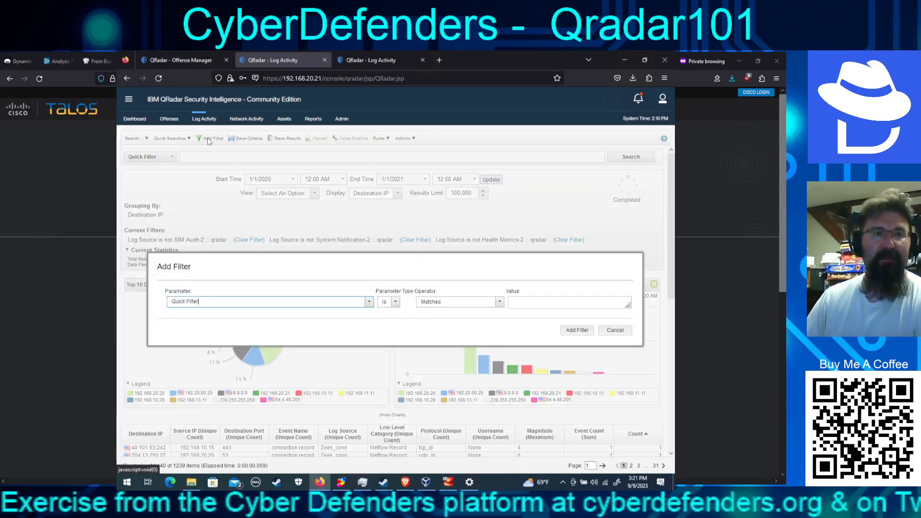
click(235, 305)
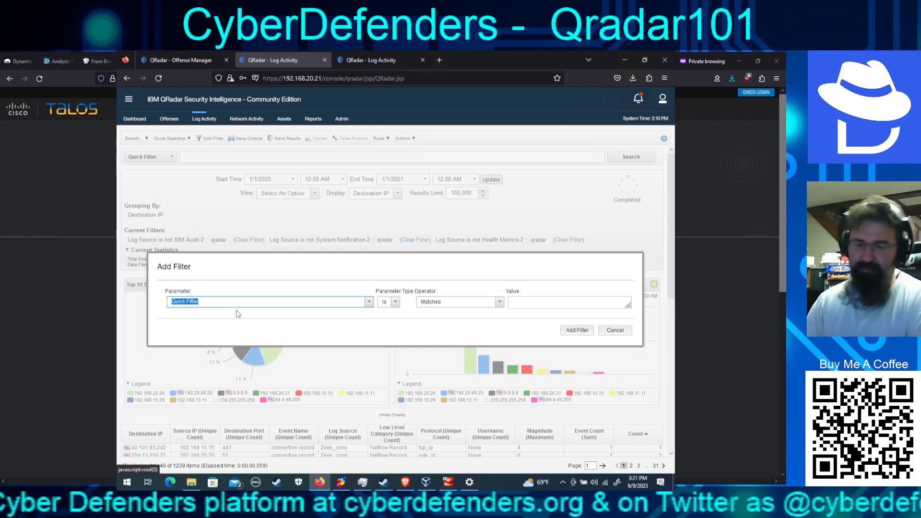
text(destinat)
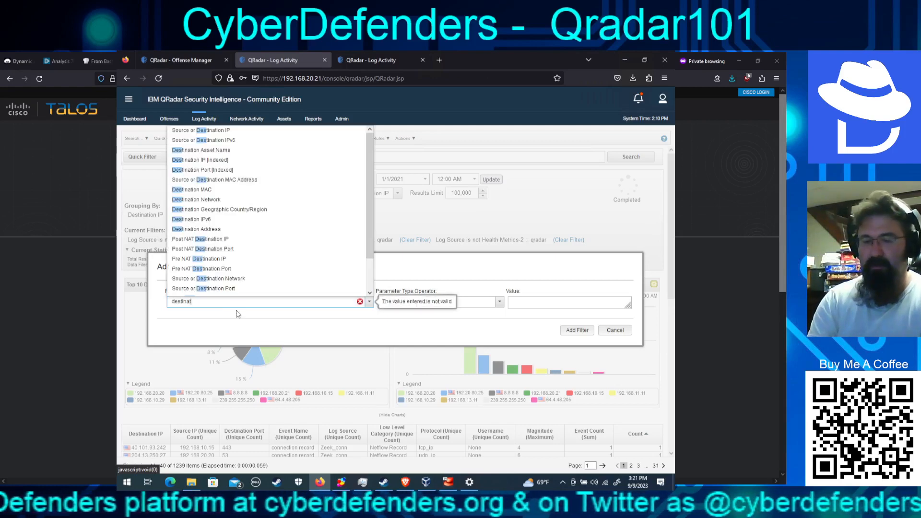
text(ion port)
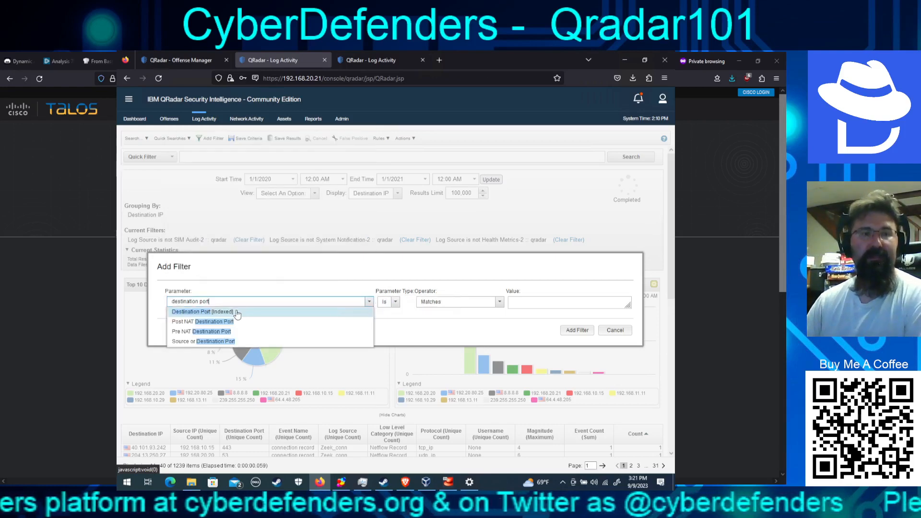
click(202, 312)
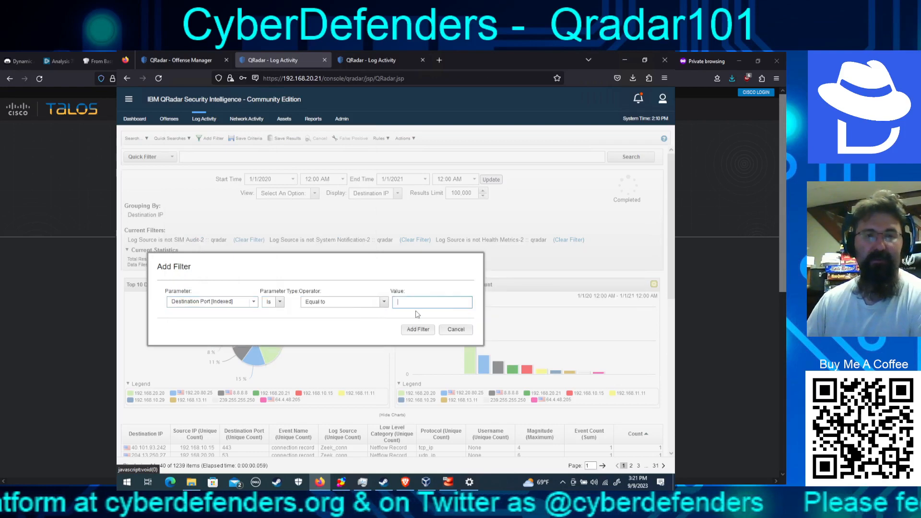
text(53)
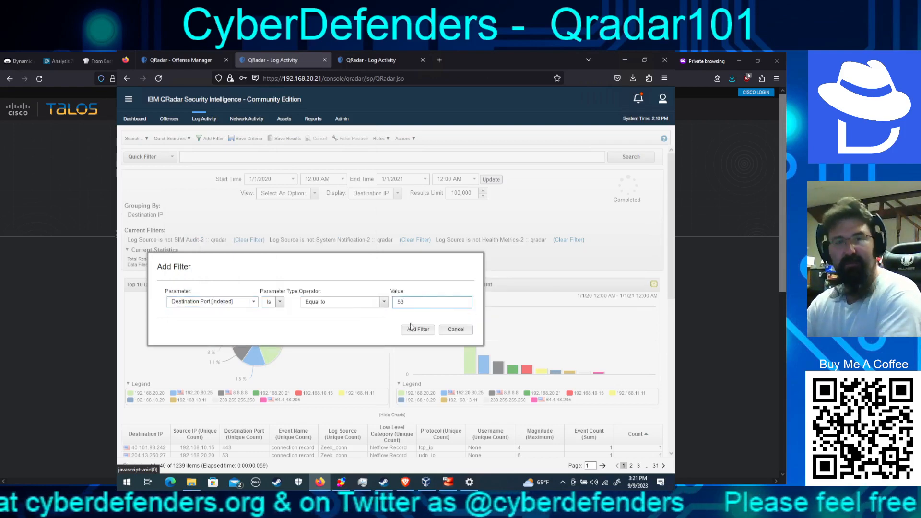
click(415, 330)
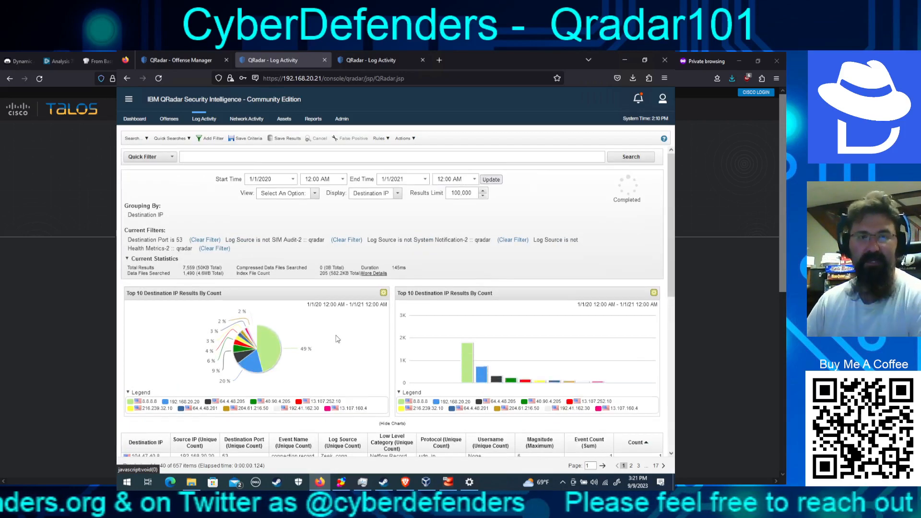
scroll(262, 376, down, 3)
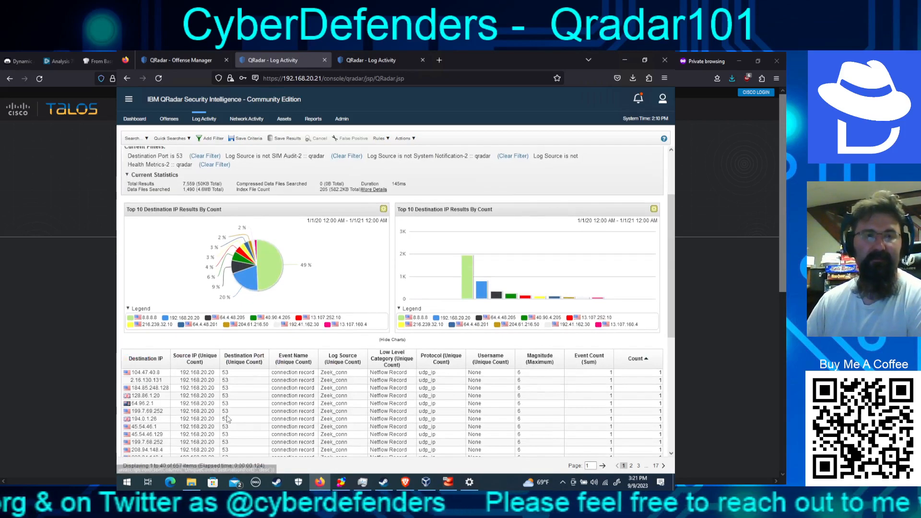
scroll(227, 417, up, 3)
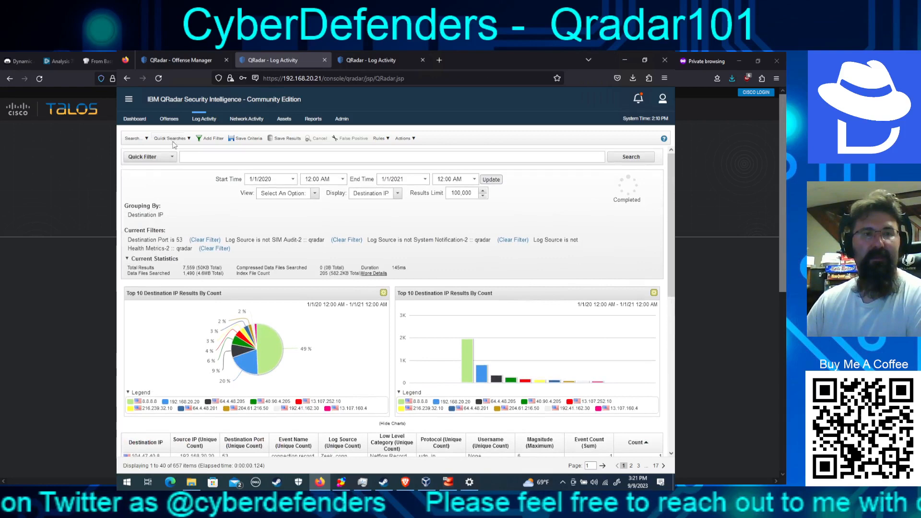
Step: Add a Payload Contains filter with the value 365 to the log activity search
click(212, 138)
key(BackSpace)
key(BackSpace)
key(BackSpace)
key(BackSpace)
key(BackSpace)
key(BackSpace)
key(BackSpace)
key(BackSpace)
key(BackSpace)
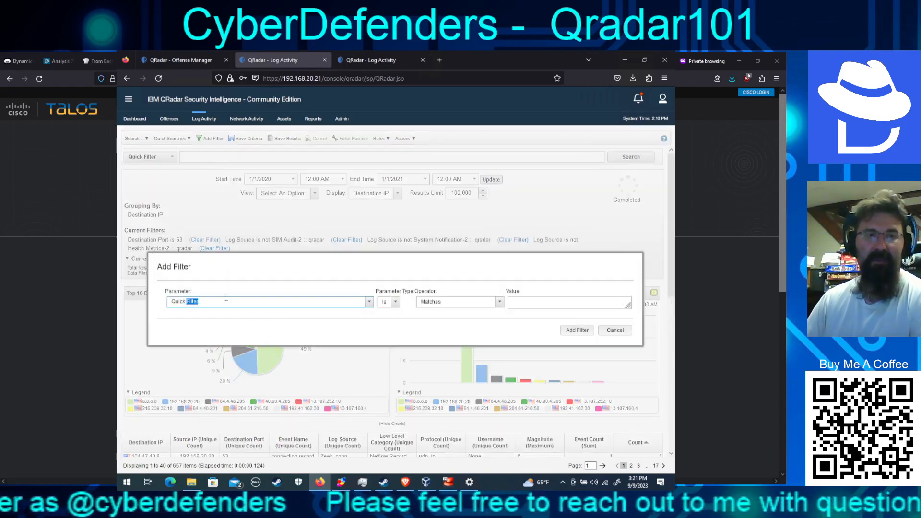
key(BackSpace)
key(BackSpace)
key(BackSpace)
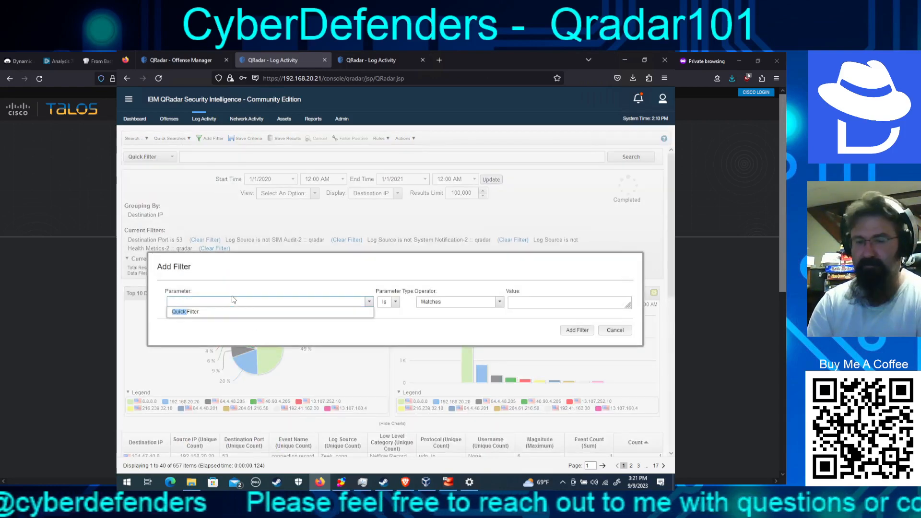
text(payload)
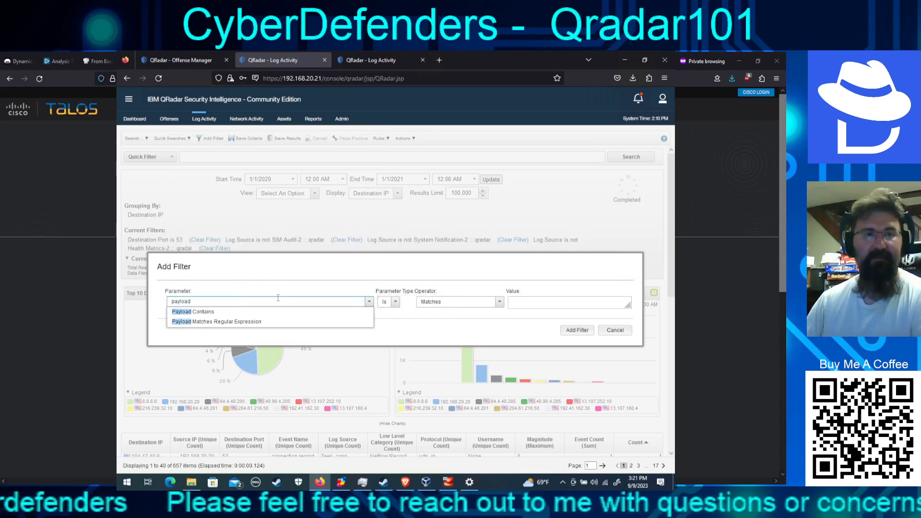
click(261, 312)
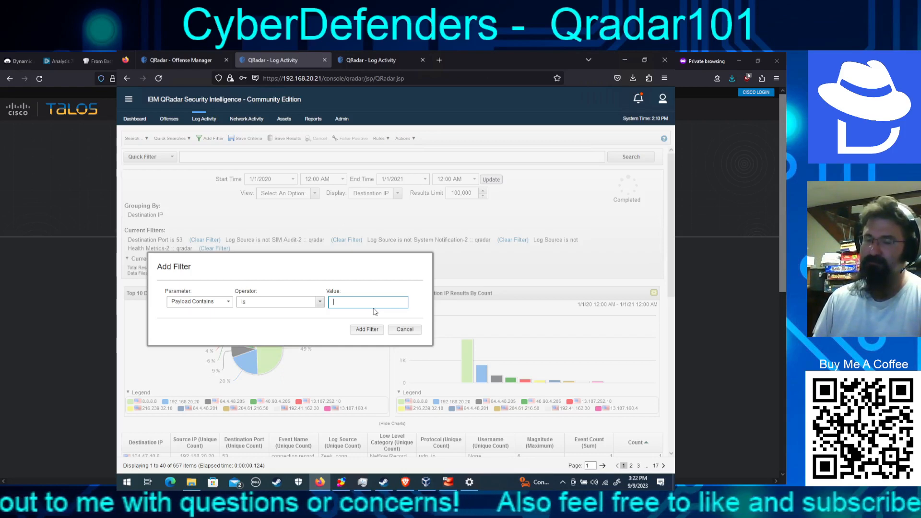
text(365)
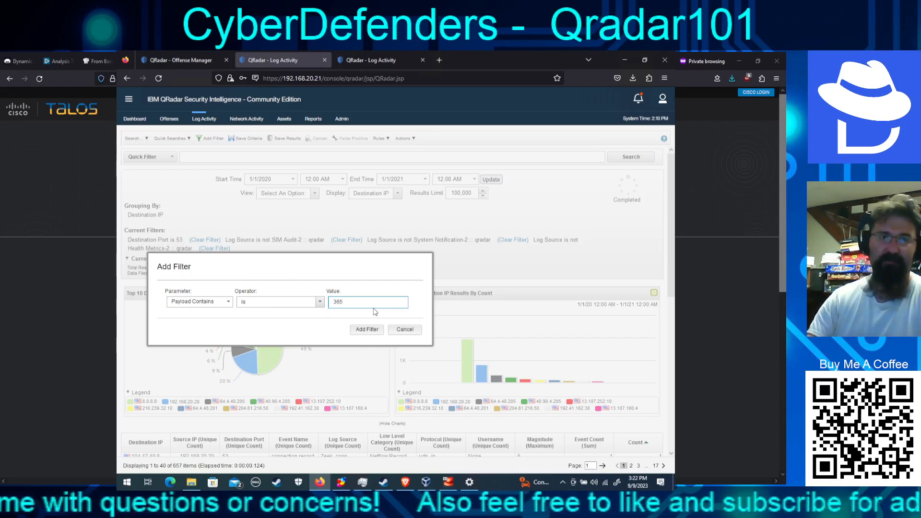
key(Return)
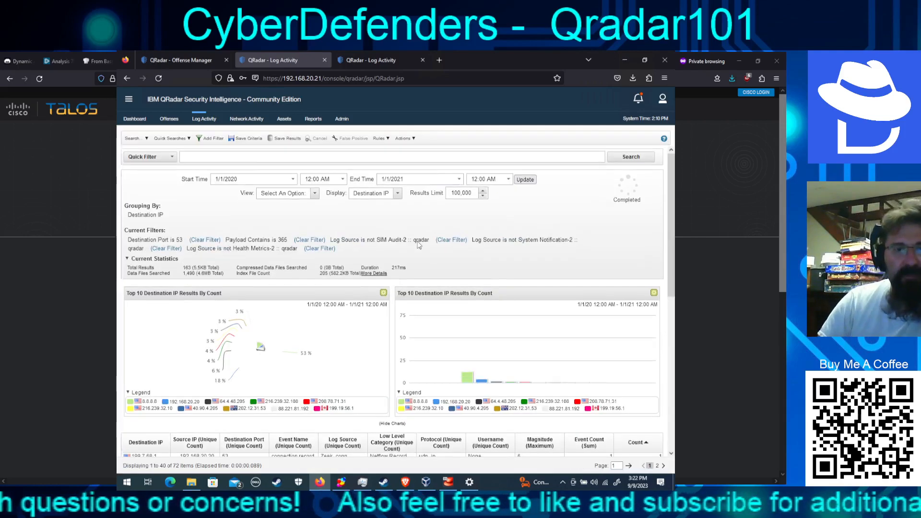
Step: View the list of events behind destination IP 199.7.68.1, and close that list
scroll(419, 247, down, 2)
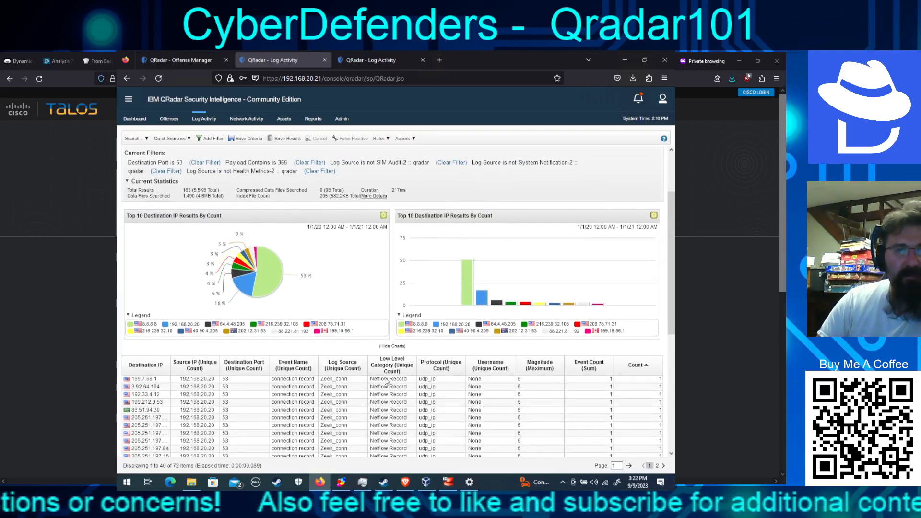
double_click(293, 380)
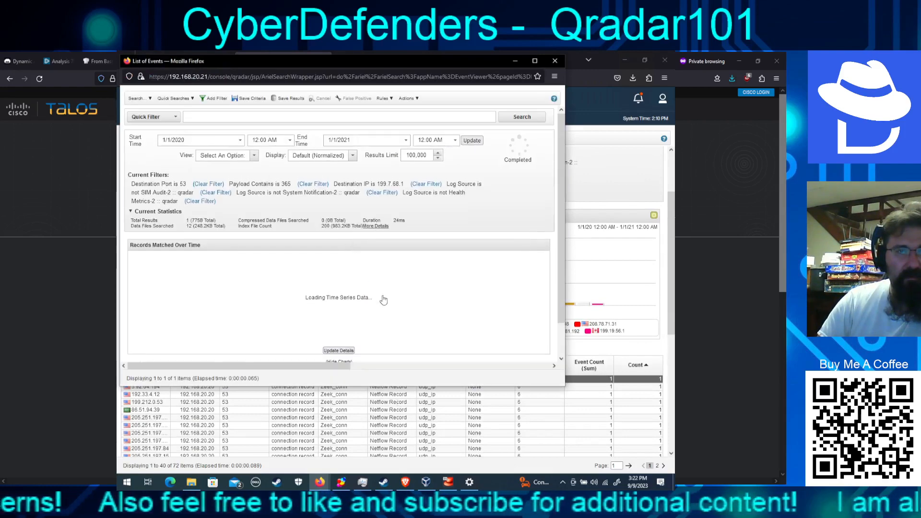
click(555, 61)
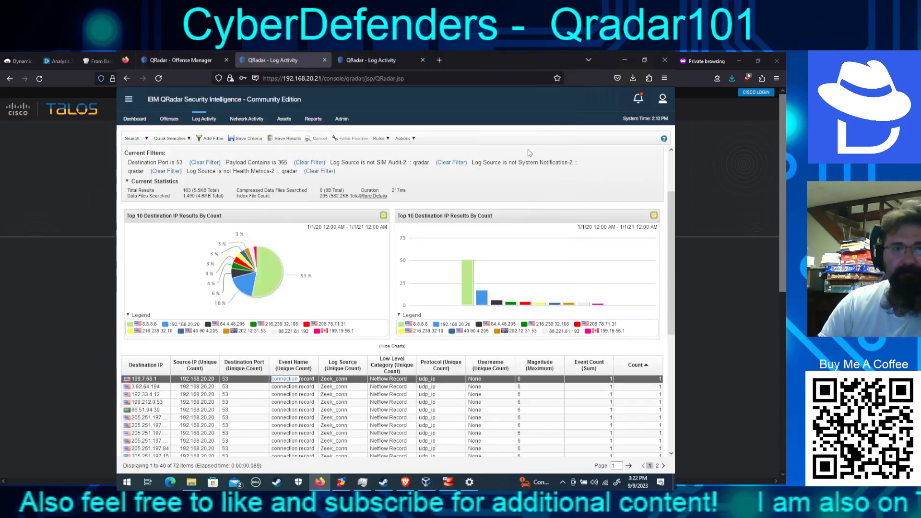
Step: Change the display of the filtered results to Default (Normalized)
scroll(360, 199, up, 2)
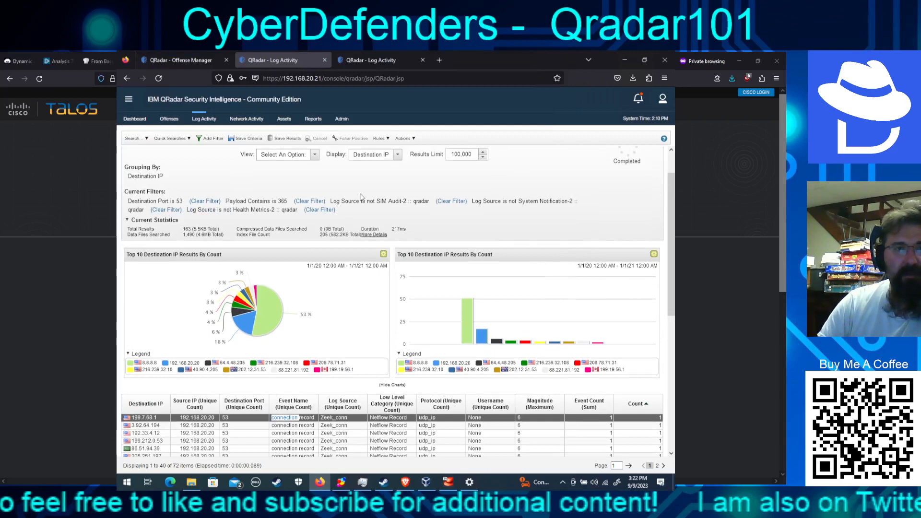
click(368, 154)
click(360, 167)
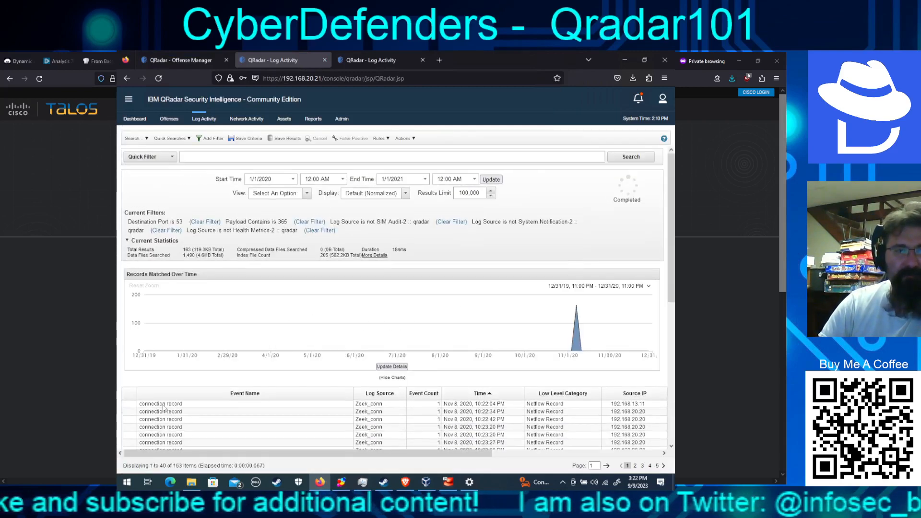
Step: Open the first connection record and search its payload information for 365
double_click(163, 406)
scroll(329, 303, down, 1)
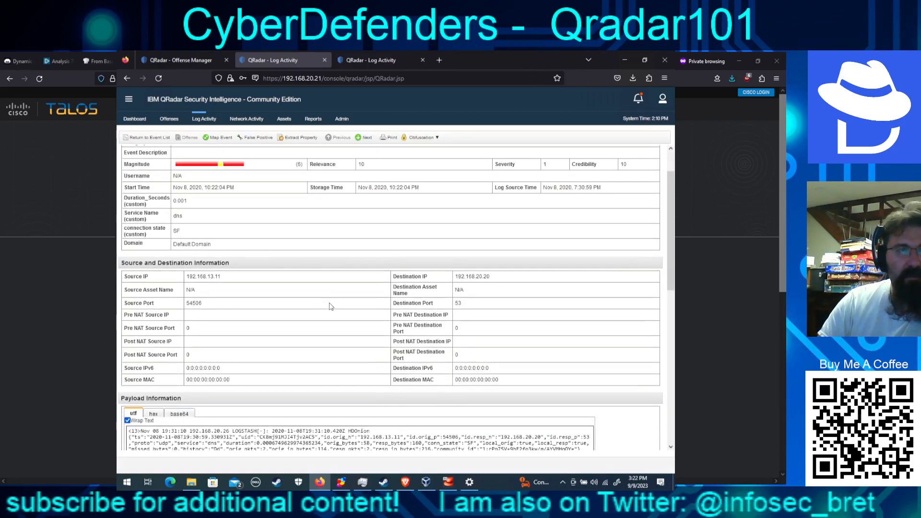
scroll(478, 297, down, 1)
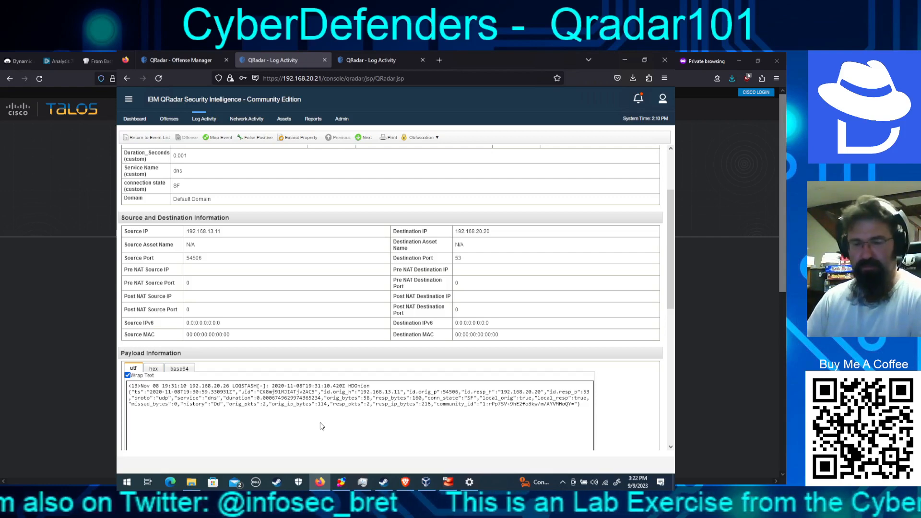
key(ctrl+f)
text(365)
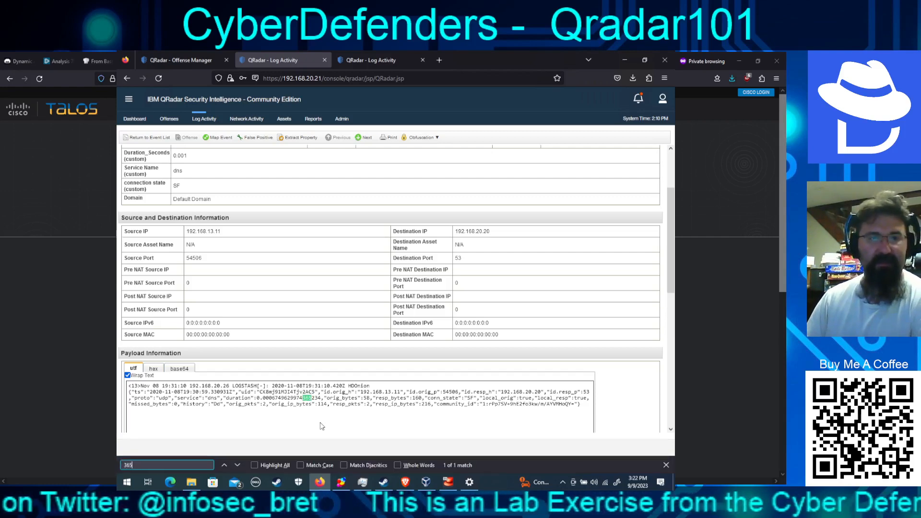
Step: Go through the next three connection records and check each one's payload information for 365
click(356, 137)
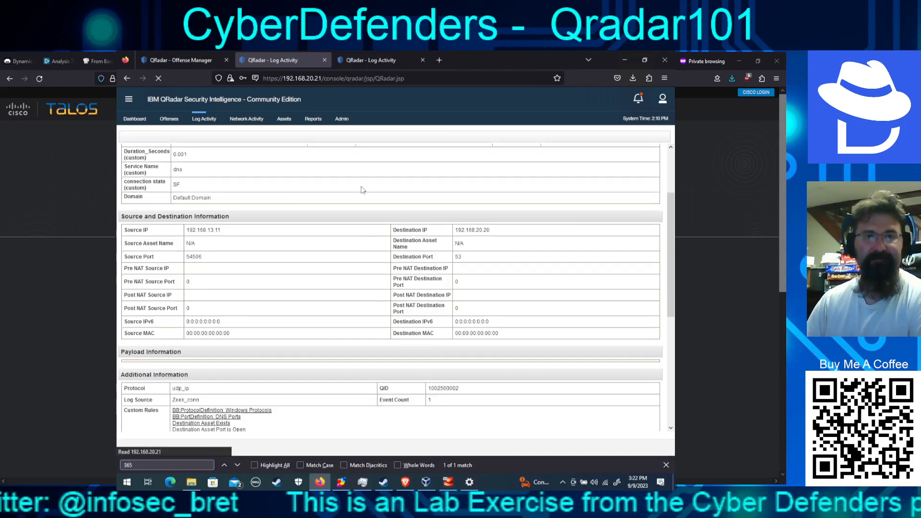
click(237, 465)
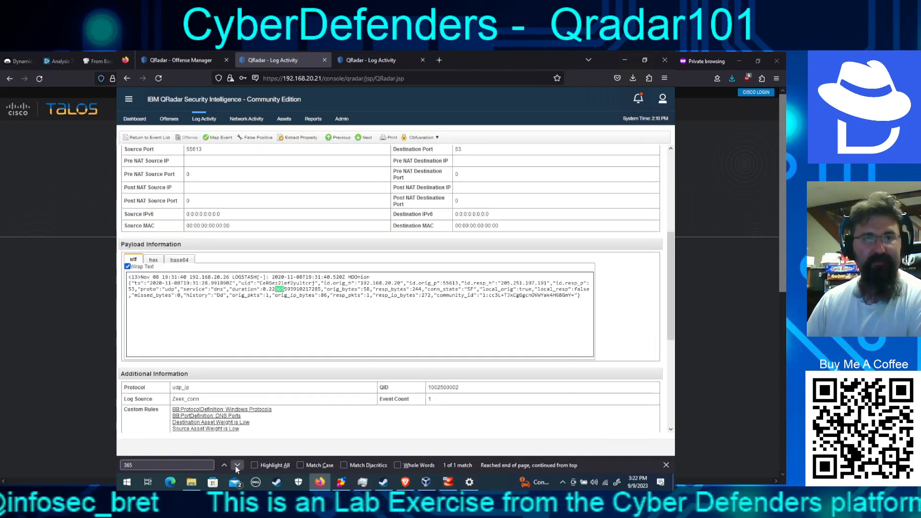
click(363, 138)
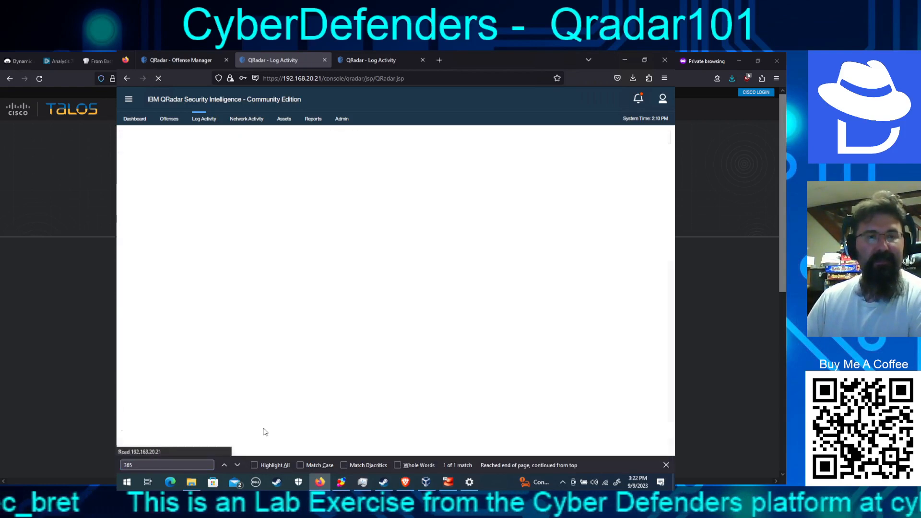
click(237, 465)
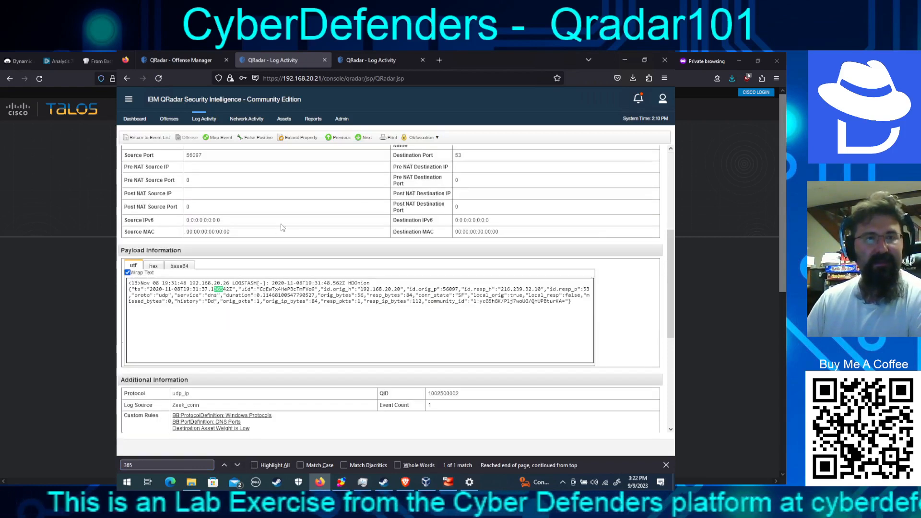
click(363, 137)
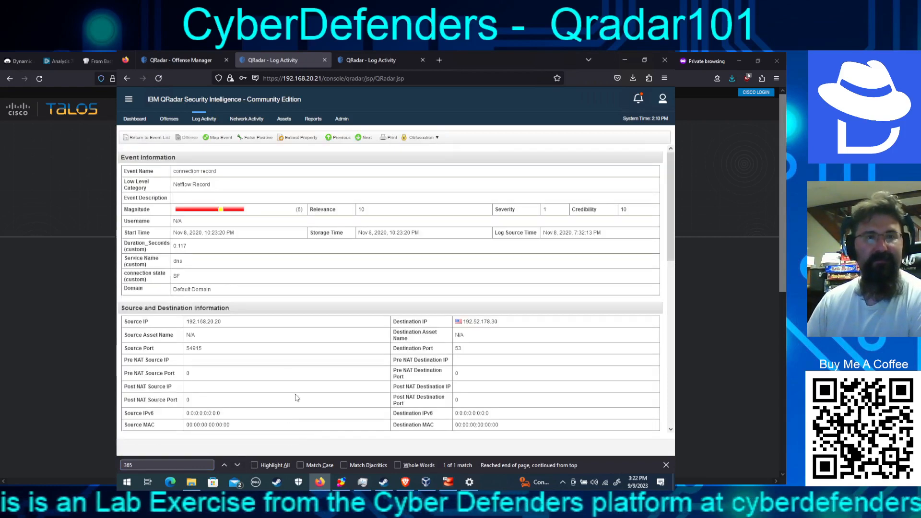
scroll(292, 427, down, 2)
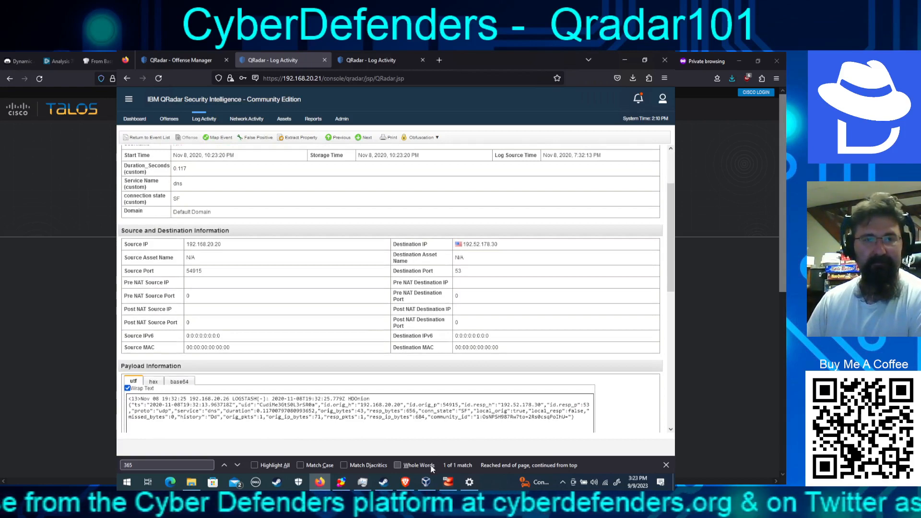
Step: Return to the event list and clear the Payload Contains 365 filter
scroll(288, 288, up, 1)
click(133, 141)
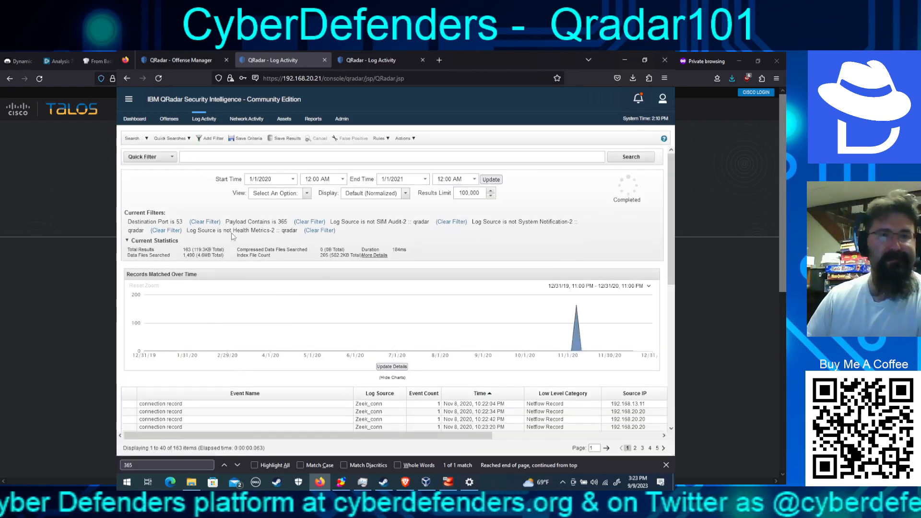
click(310, 222)
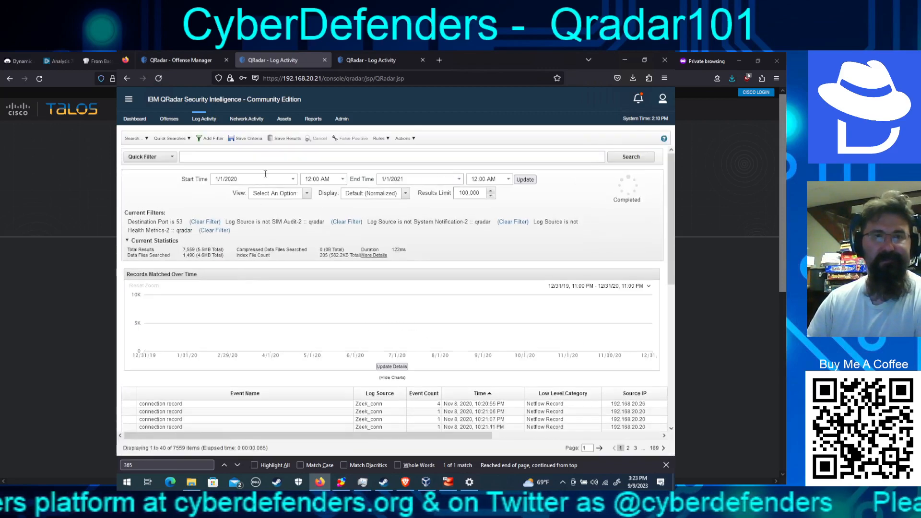
Step: Start a new Payload Contains filter with the operator "is any of" and add outlook as its first value
click(210, 138)
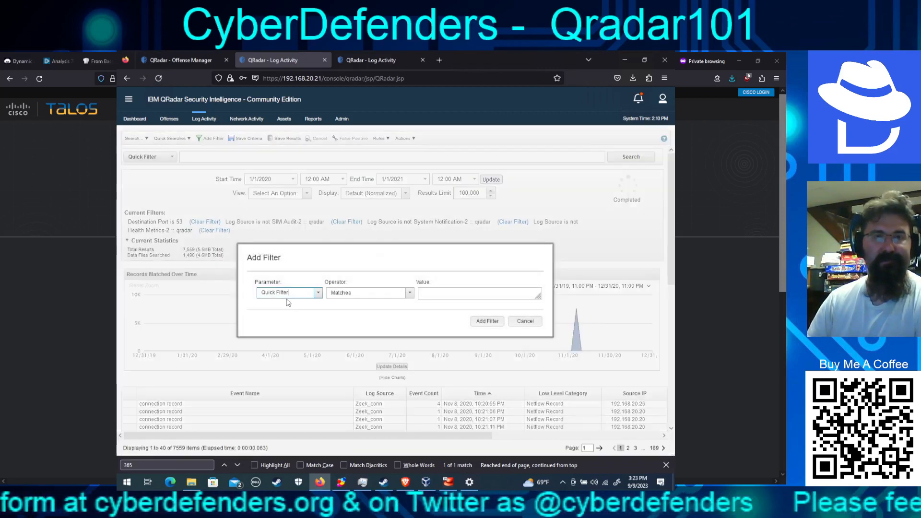
text(pay)
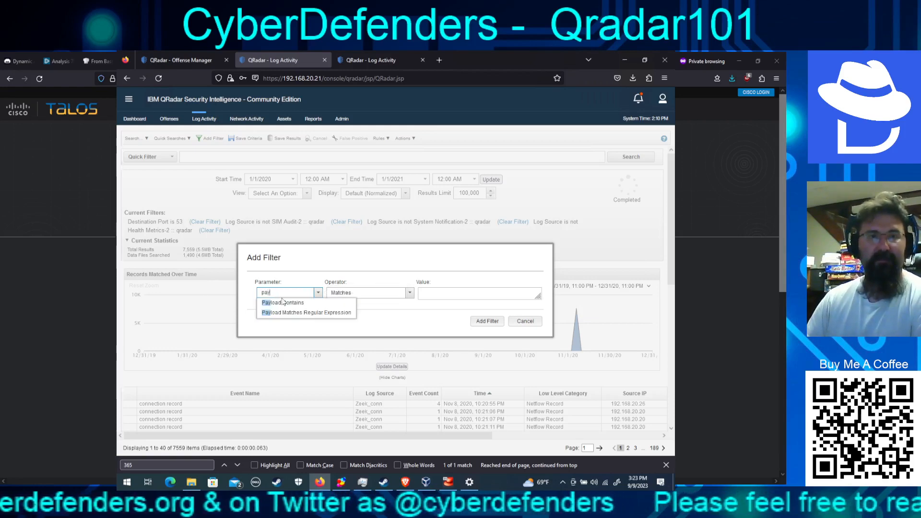
click(283, 303)
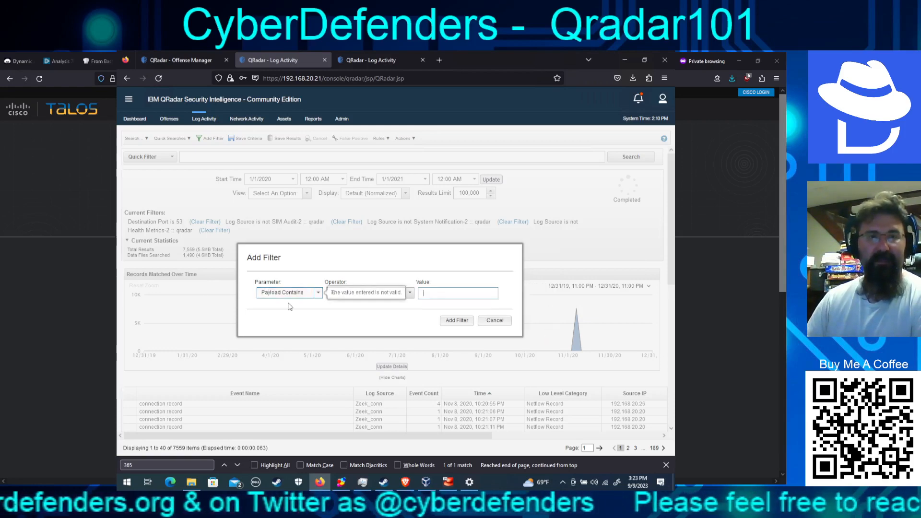
click(365, 293)
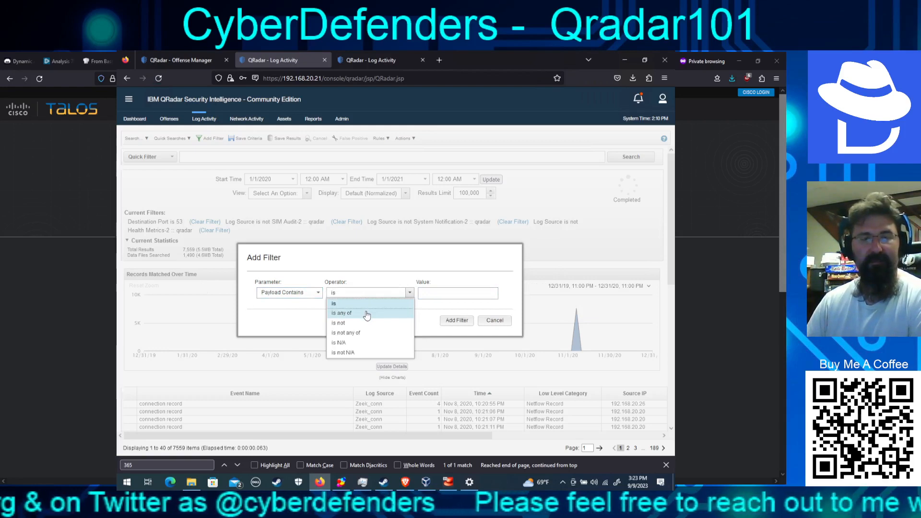
click(367, 314)
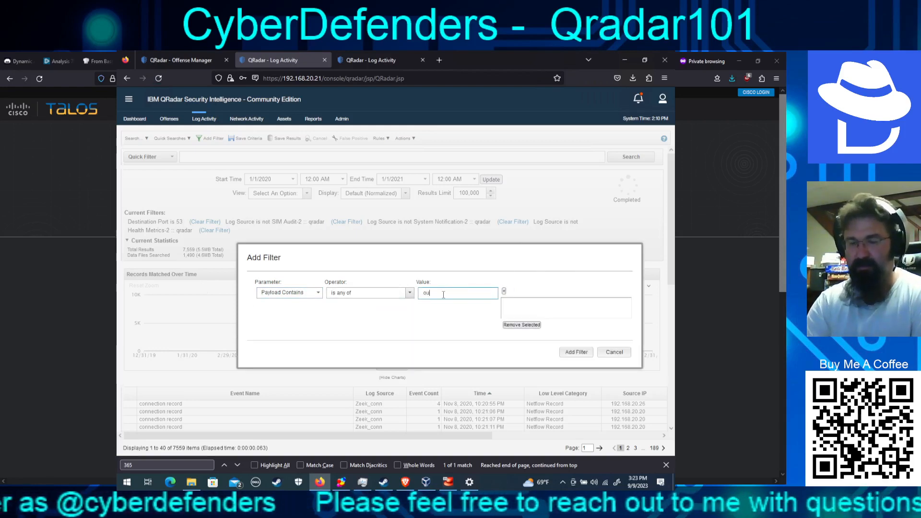
click(504, 291)
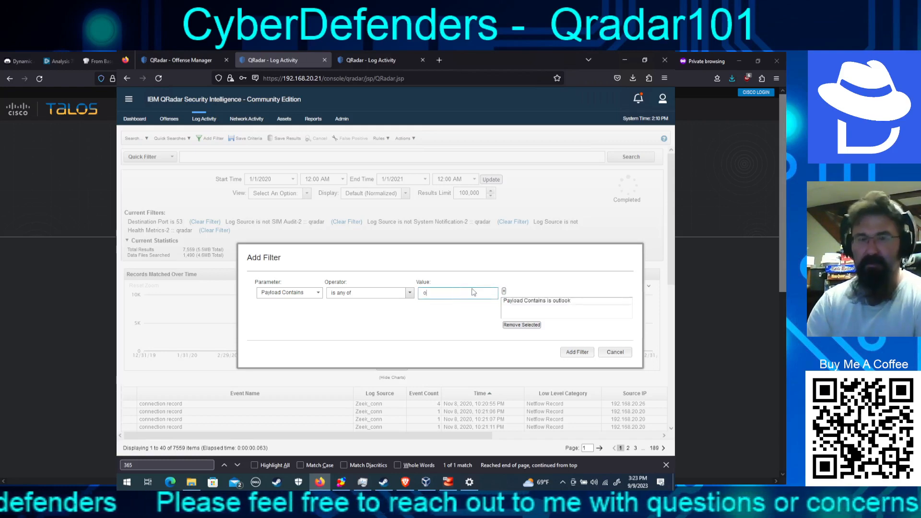
Step: Add office, microsoft, o365 and exchange to the Payload Contains values and apply the filter
text(office)
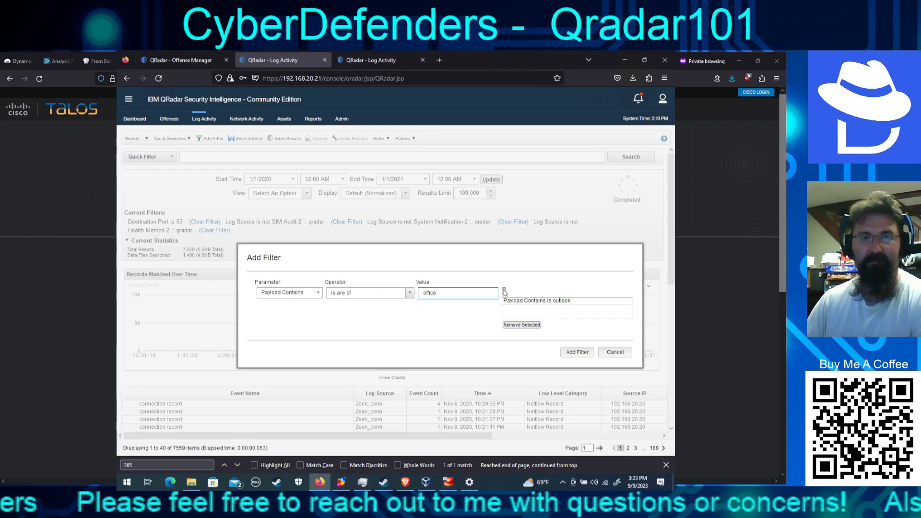
click(504, 291)
click(468, 294)
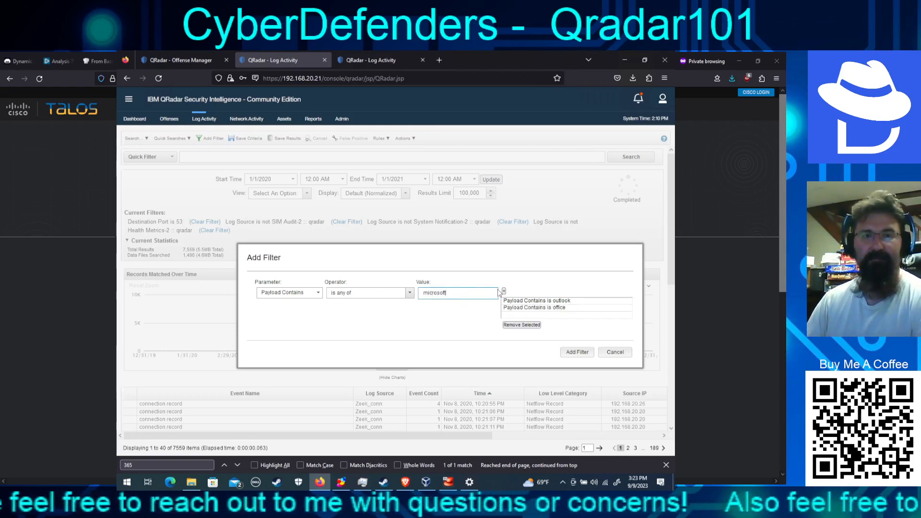
click(504, 291)
click(457, 291)
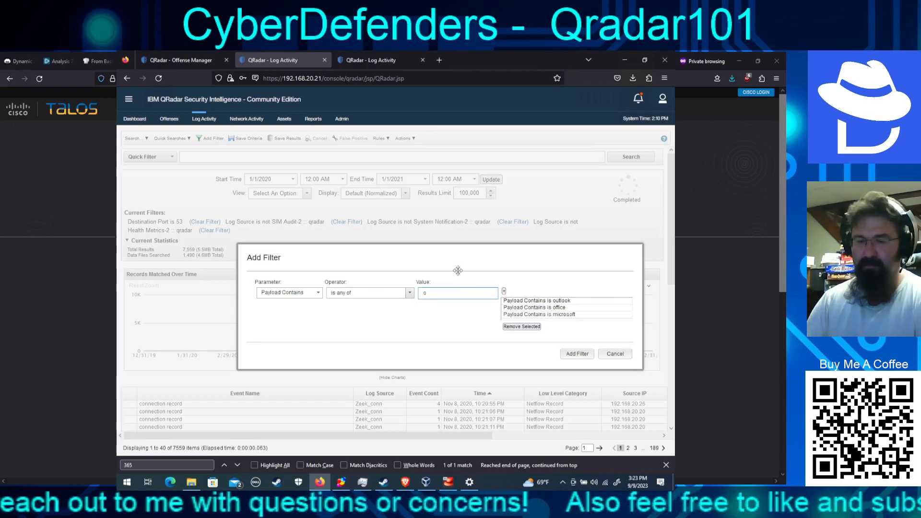
text(o365)
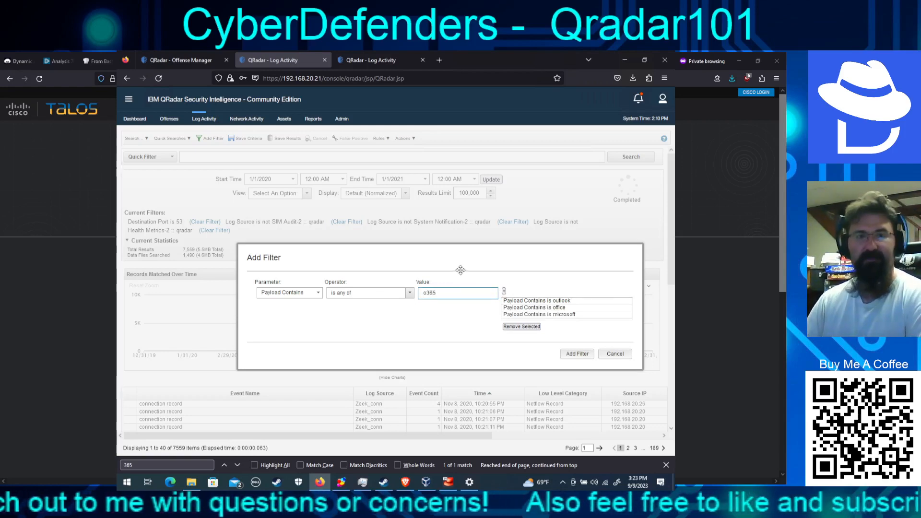
click(504, 291)
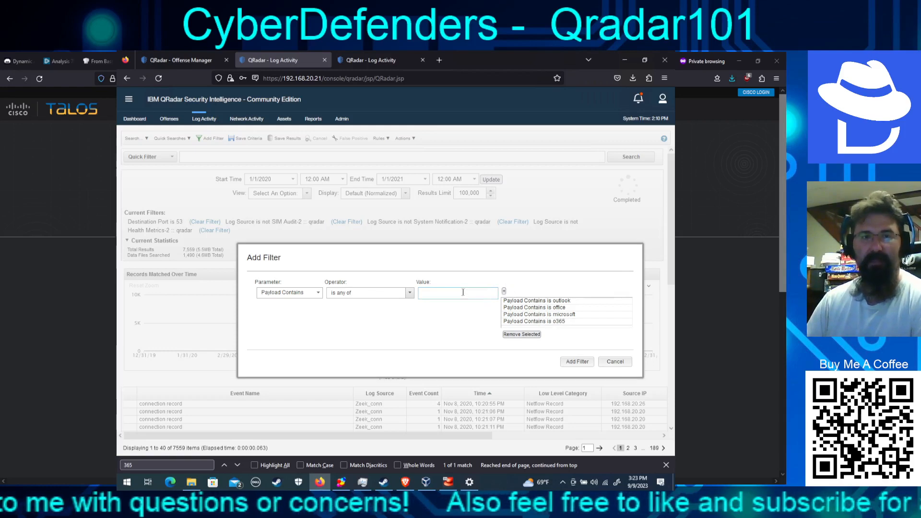
click(504, 291)
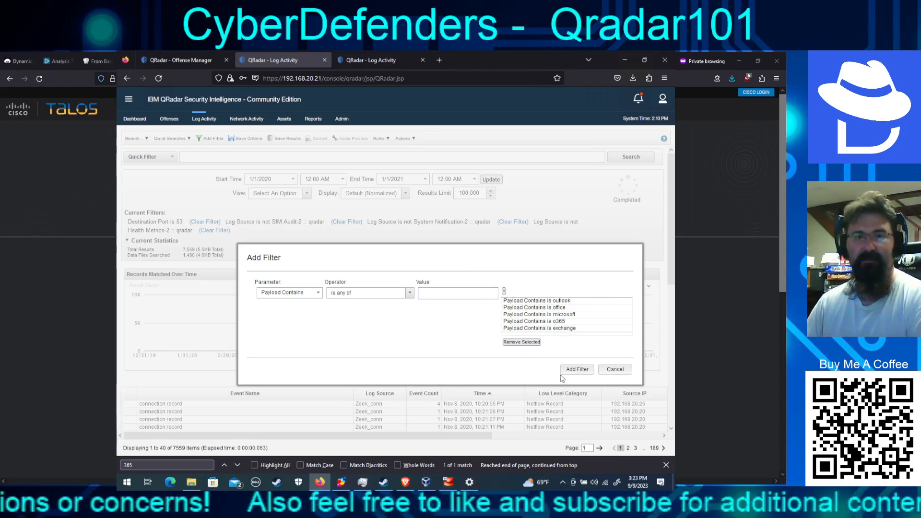
click(578, 370)
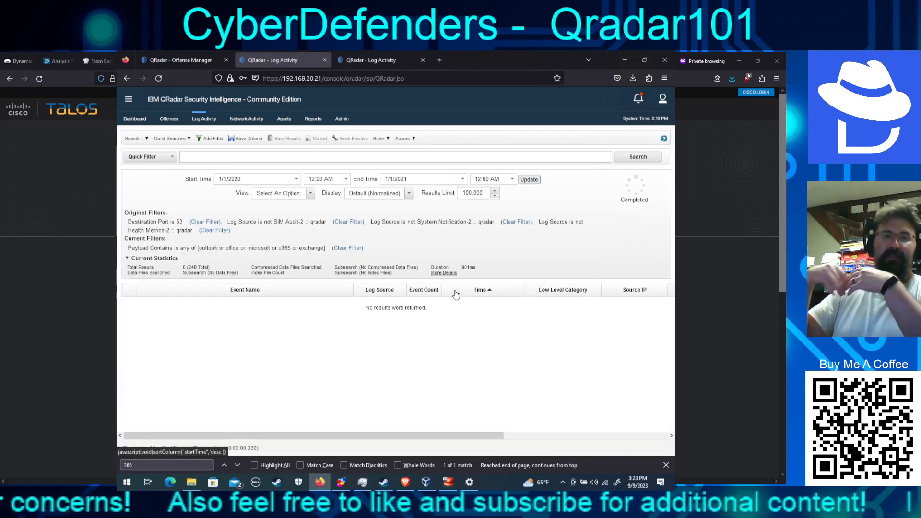
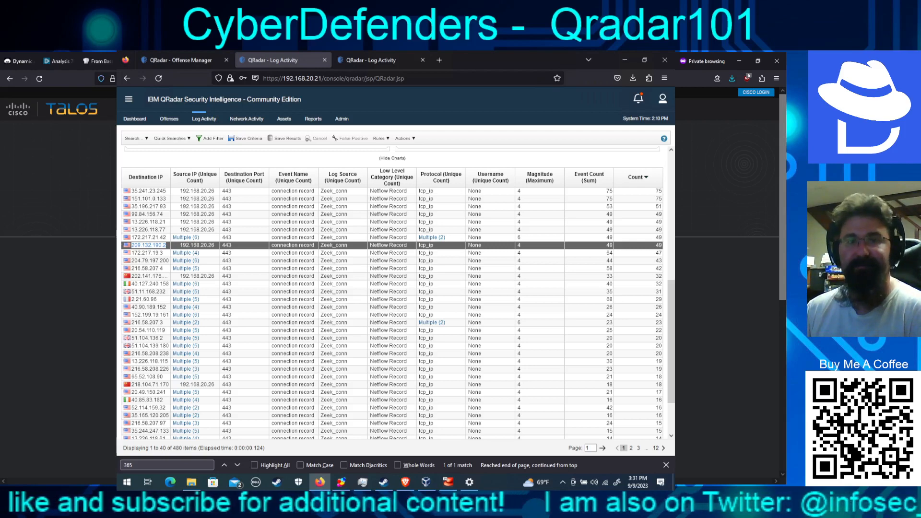
Step: Switch to the CyberDefenders question list, go back to Q13 and copy its answer hash
key(ctrl+Tab)
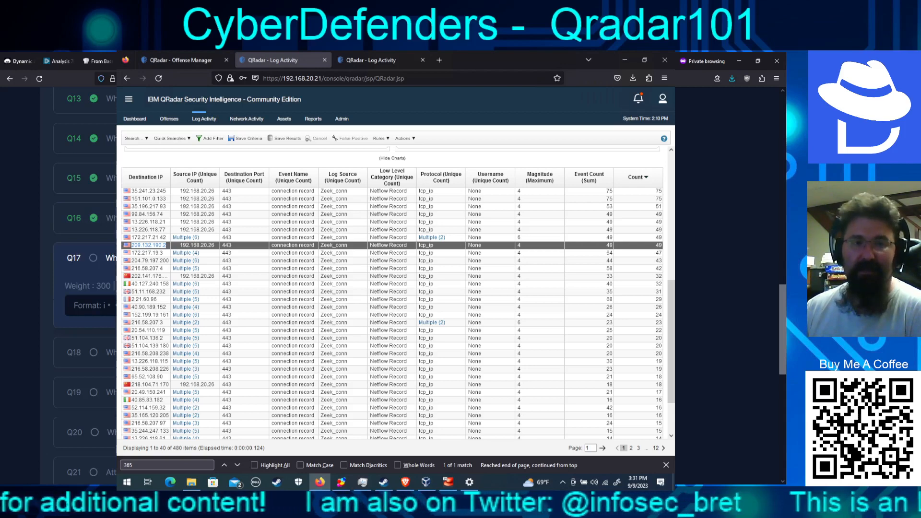
scroll(59, 286, up, 6)
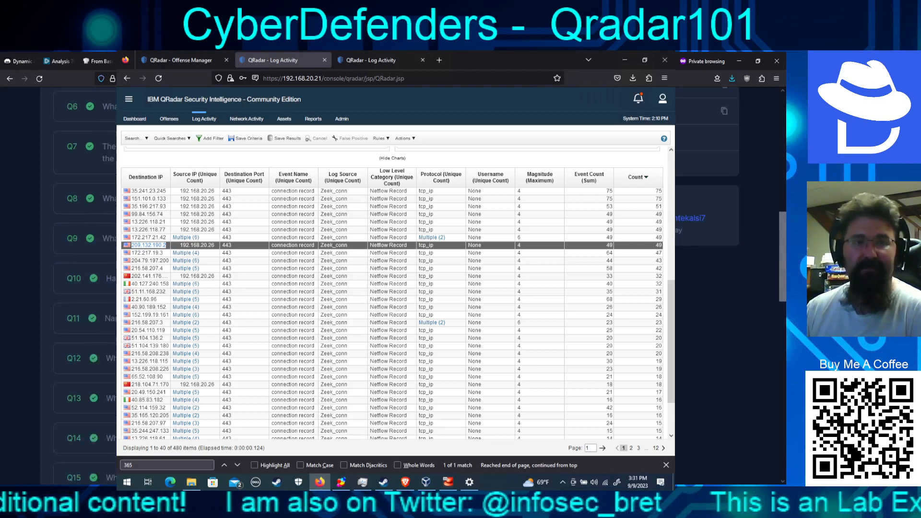
scroll(58, 286, down, 3)
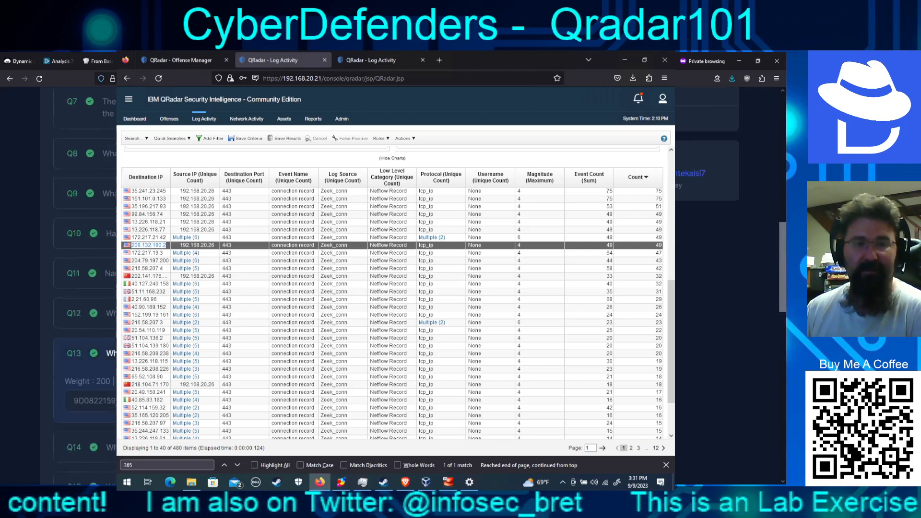
double_click(95, 326)
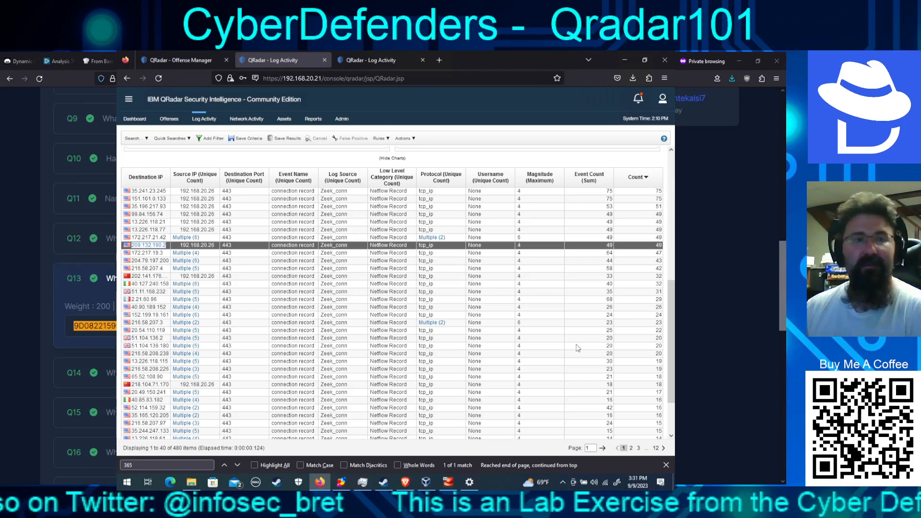
Step: Clear the QRadar filters that exclude destination IP 192.168.20.21 and restrict the destination port to 443
scroll(410, 157, up, 5)
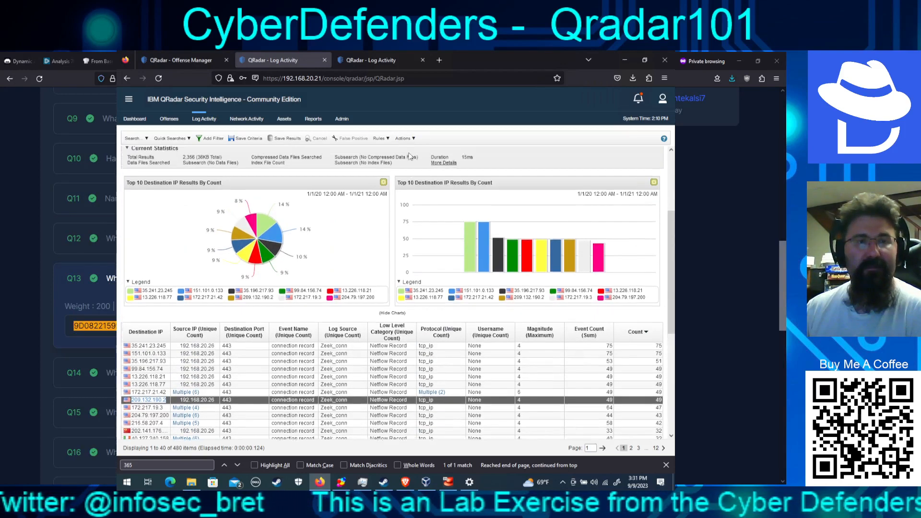
scroll(411, 157, up, 3)
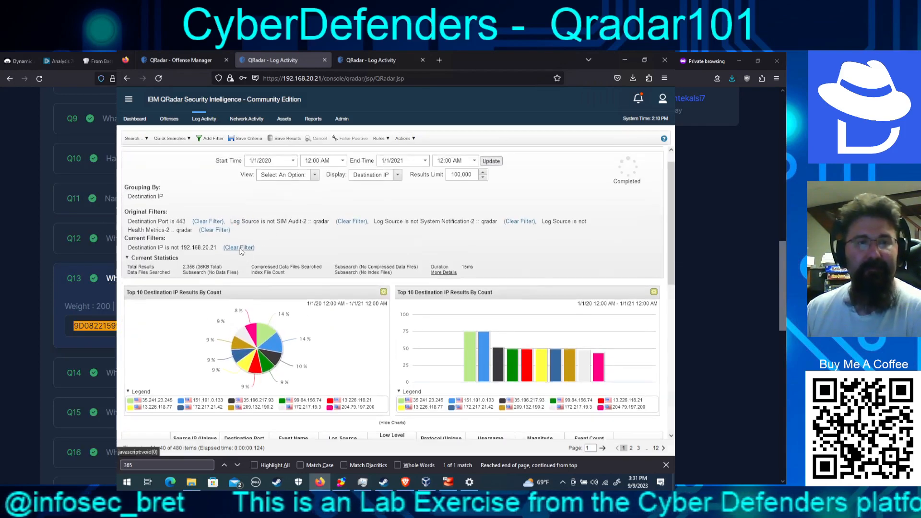
click(240, 248)
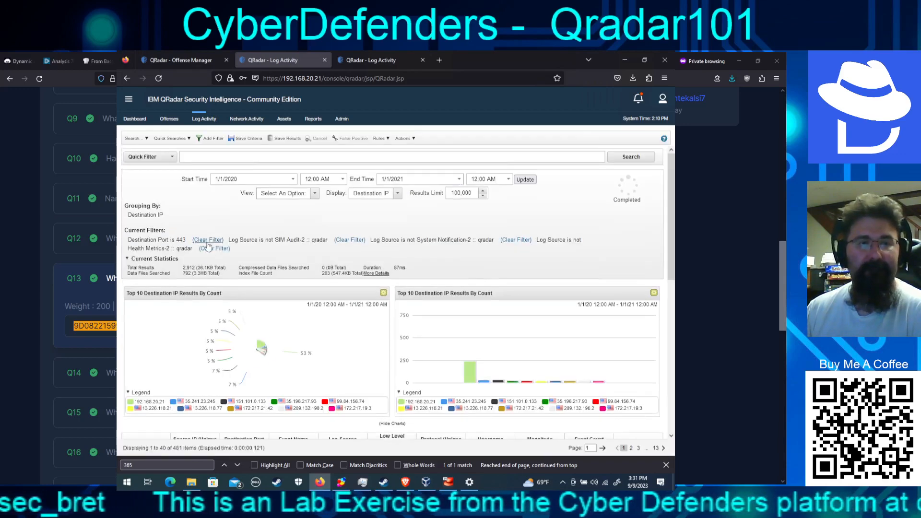
click(199, 241)
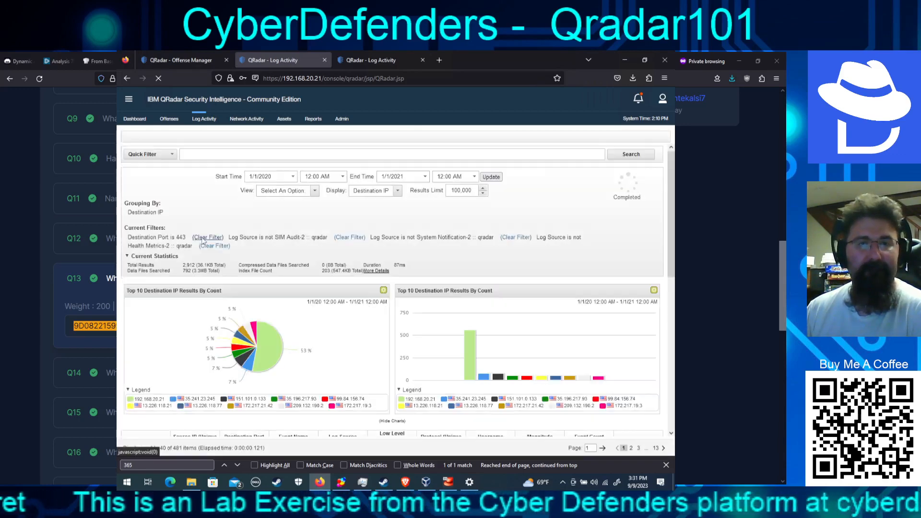
Step: Run a Quick Filter search for the hash 9D08221599FCD9D35D11F9CBD6A0DEA3 and review the results
click(223, 153)
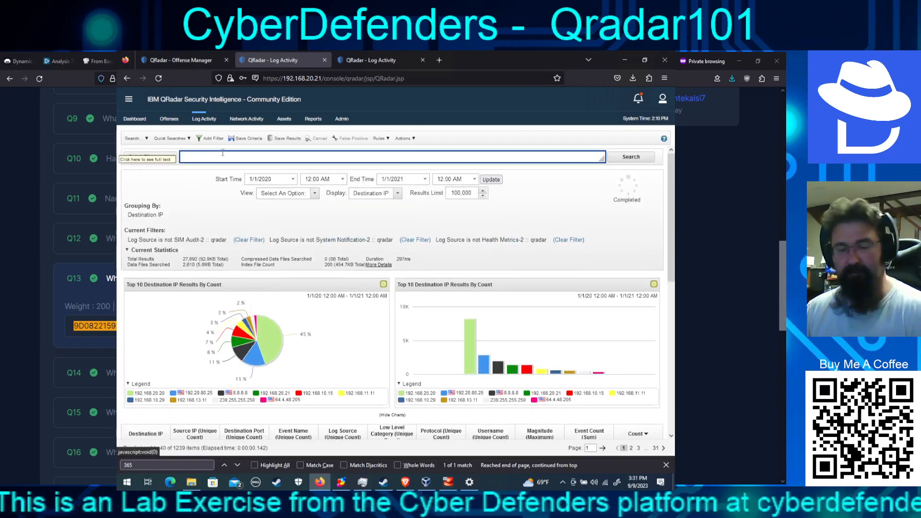
text(9D08221599FCD9D35D11F9CBD6A0DEA3)
key(Return)
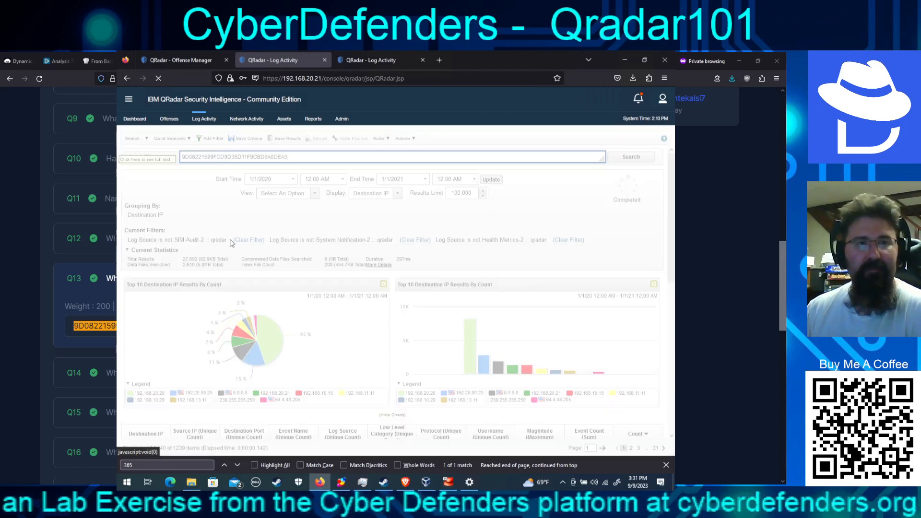
scroll(290, 282, down, 1)
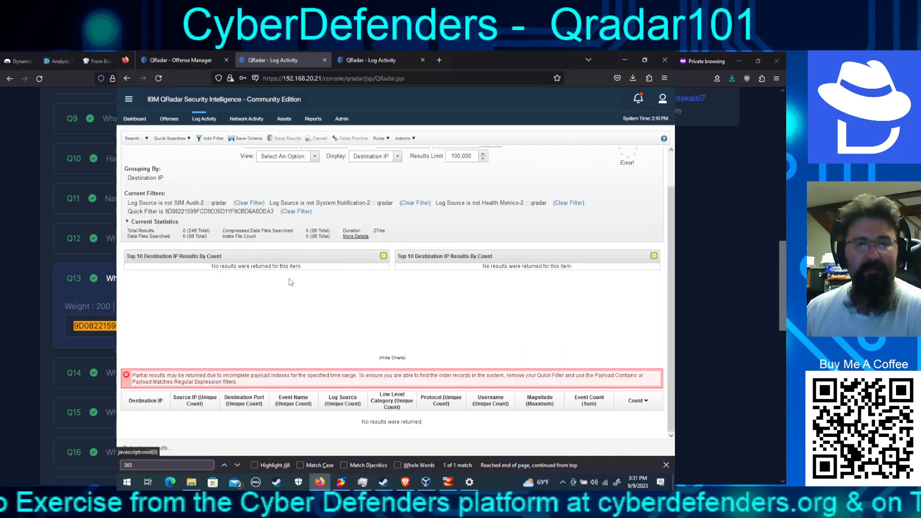
scroll(610, 201, up, 1)
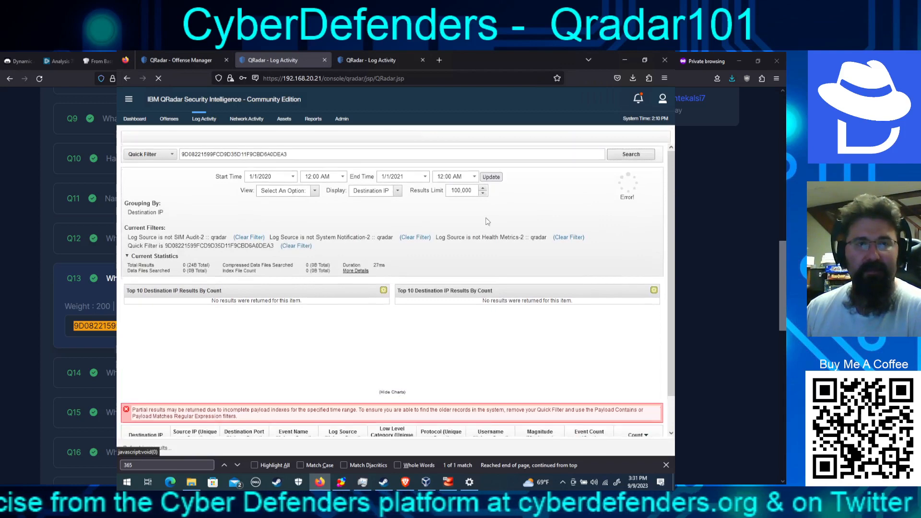
scroll(422, 245, down, 1)
scroll(447, 226, up, 1)
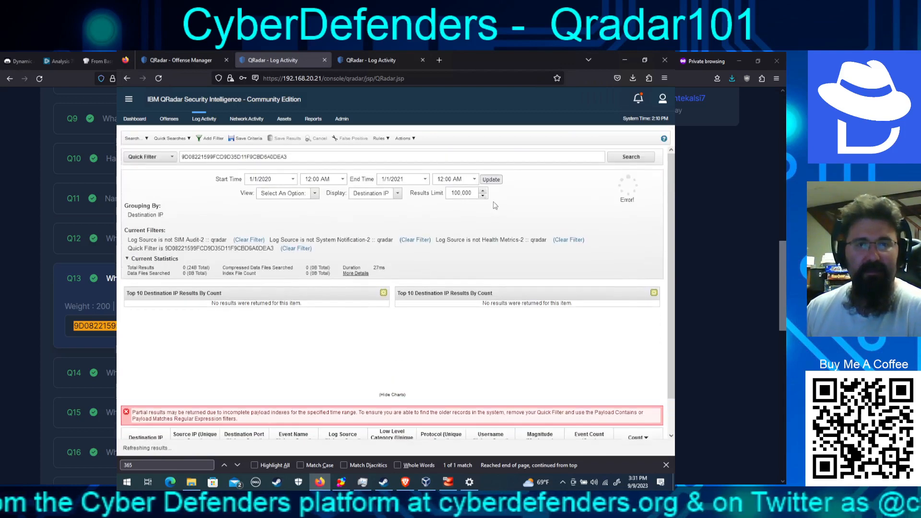
Step: Update the search and switch the results display to Default (Normalized) to check for matching events
click(491, 180)
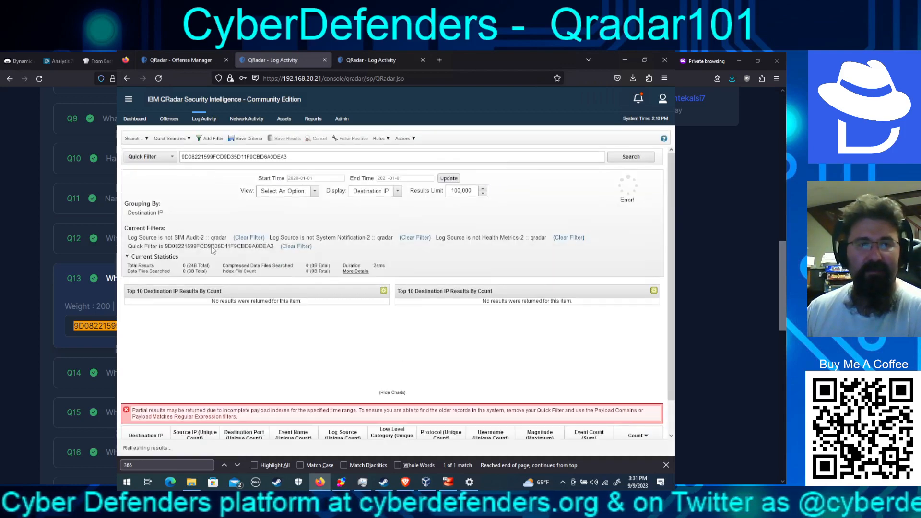
click(372, 193)
click(370, 205)
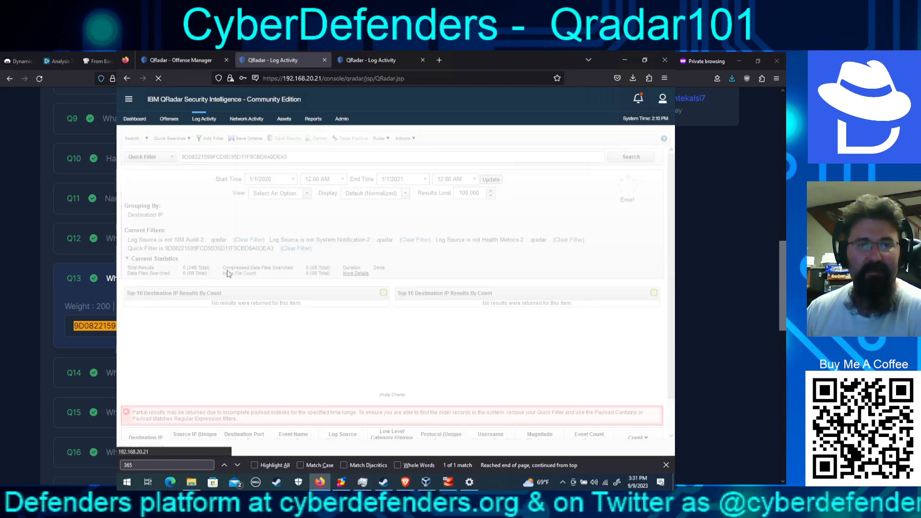
scroll(288, 310, down, 2)
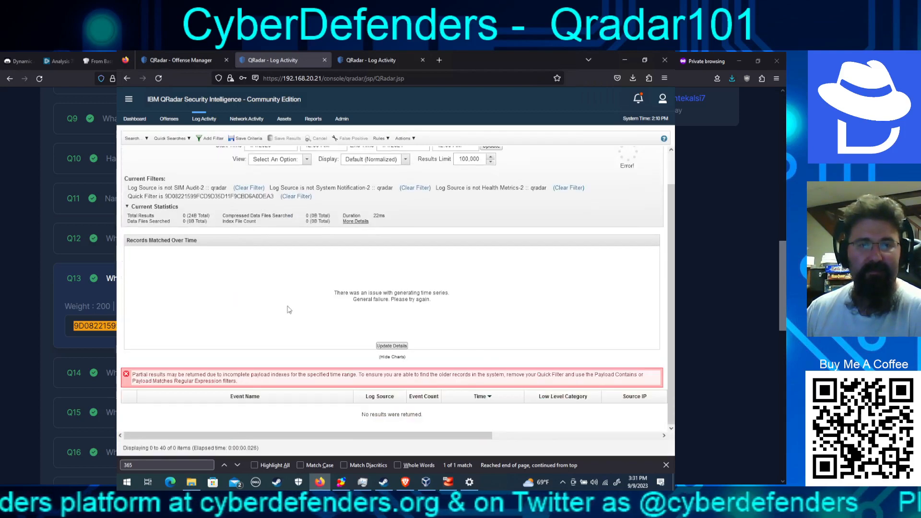
scroll(545, 213, up, 2)
Step: Rerun the hash search over 1/1/2020 to 1/1/2021 and check the event list for matches
click(624, 158)
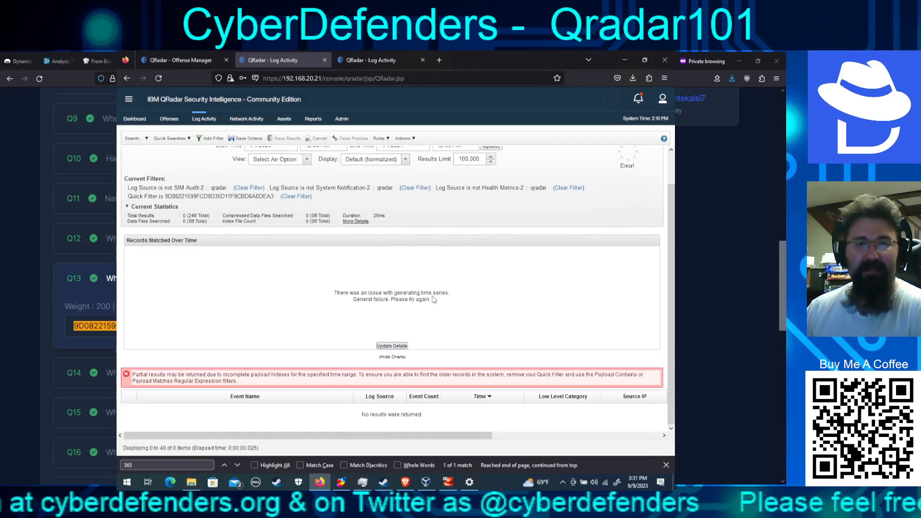
click(485, 182)
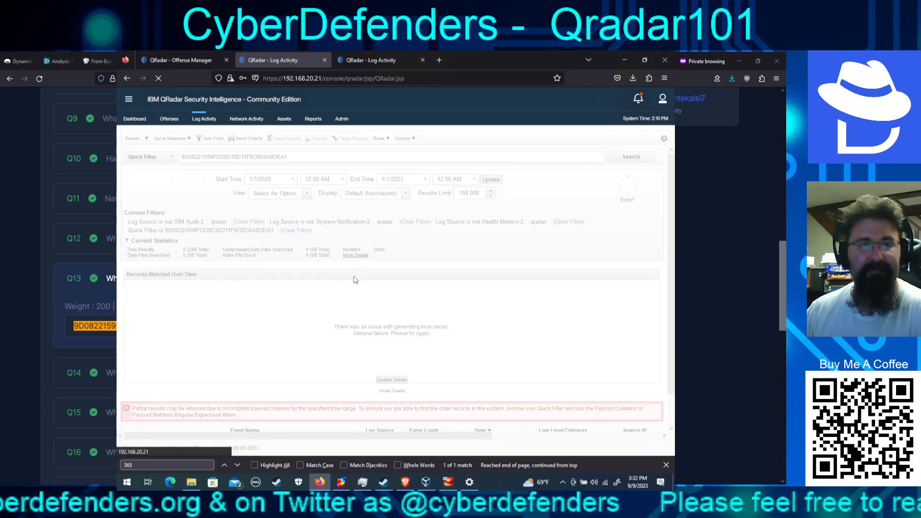
scroll(381, 276, down, 2)
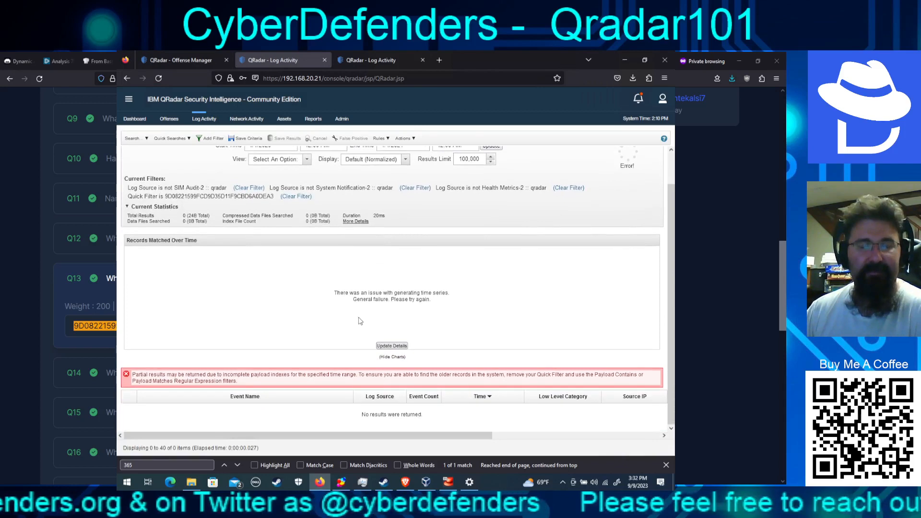
scroll(361, 321, up, 2)
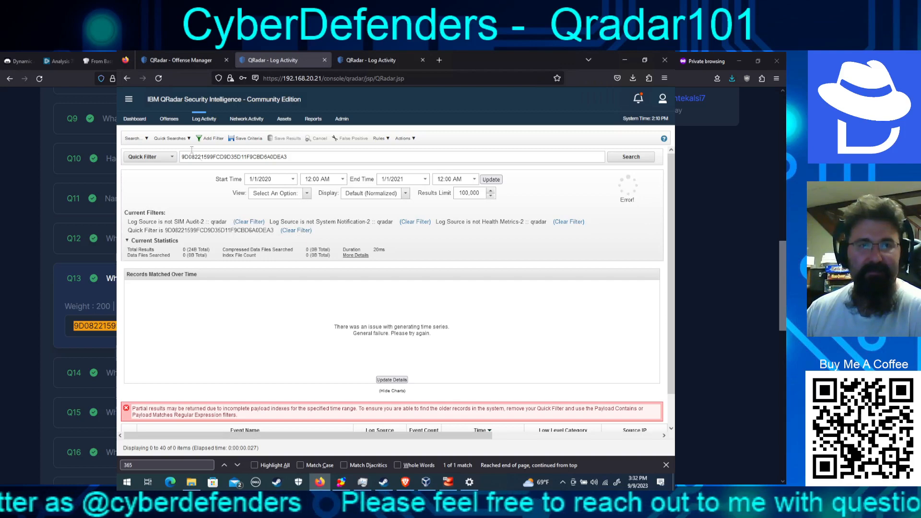
click(137, 140)
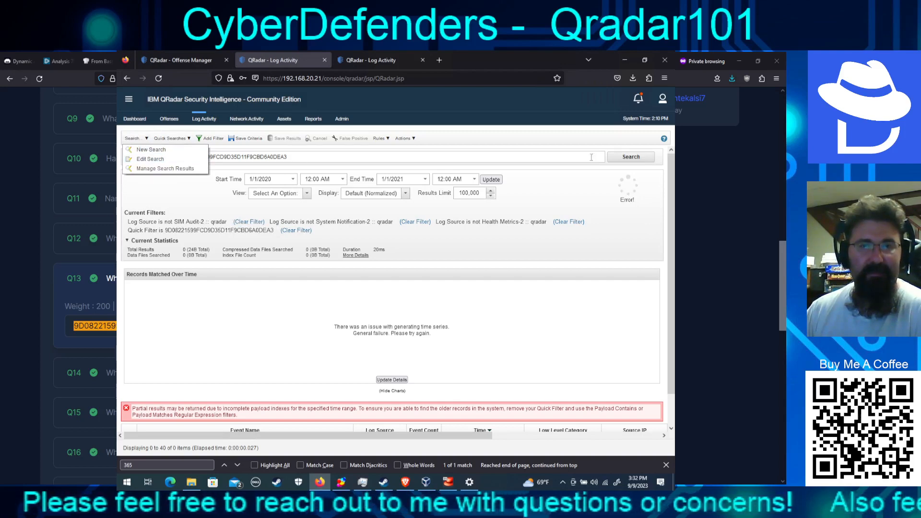
click(624, 157)
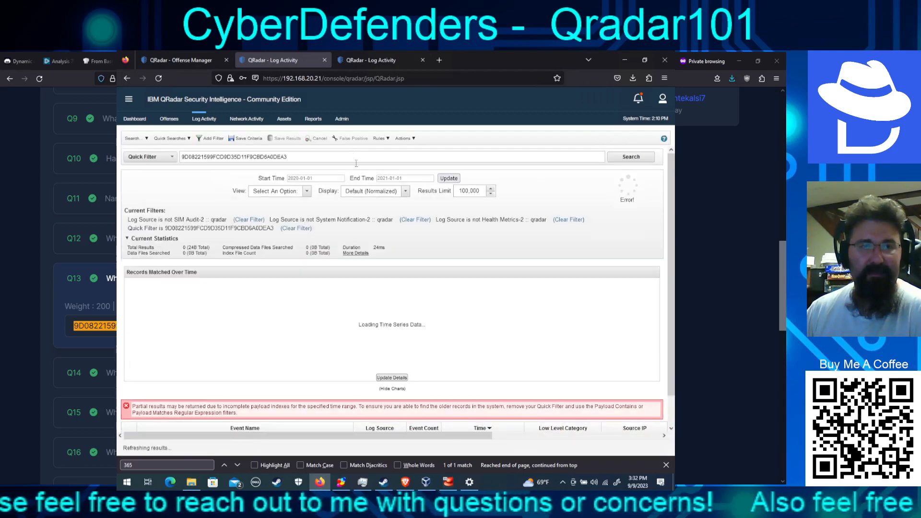
scroll(377, 223, down, 1)
scroll(375, 229, up, 1)
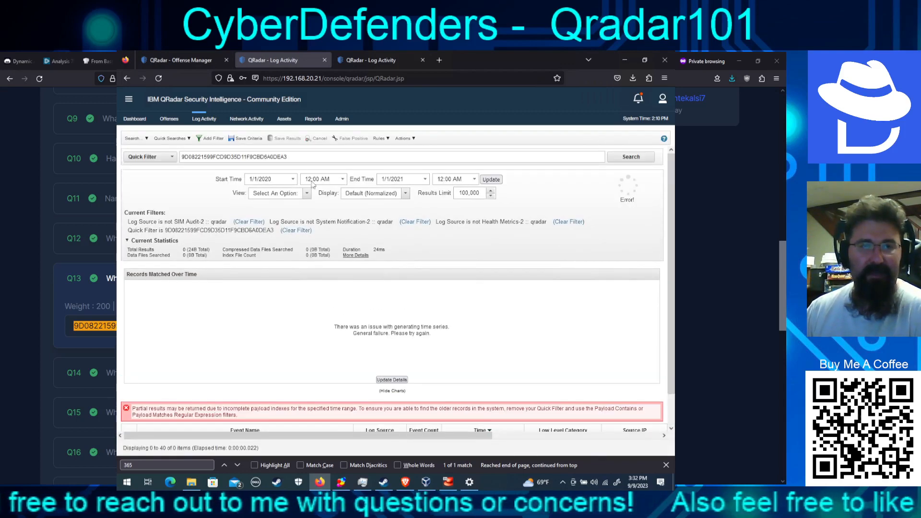
Step: Replace the Quick Filter value with the word hash and run the search
double_click(292, 155)
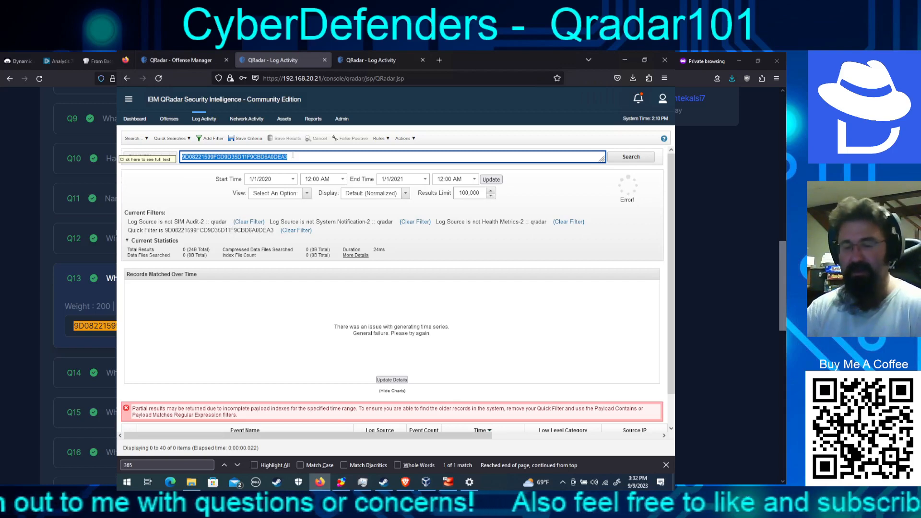
text(hash)
key(Return)
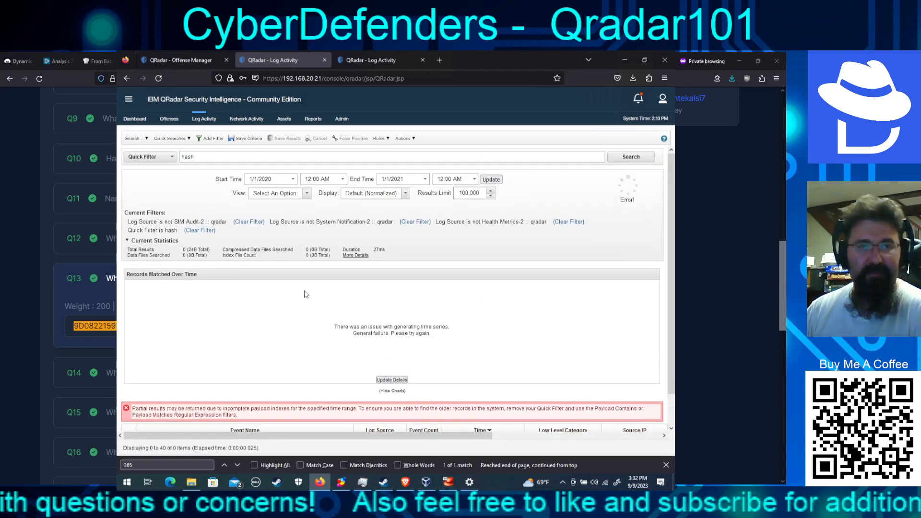
Step: Clear the Quick Filter and sort the events by time, oldest first
click(200, 231)
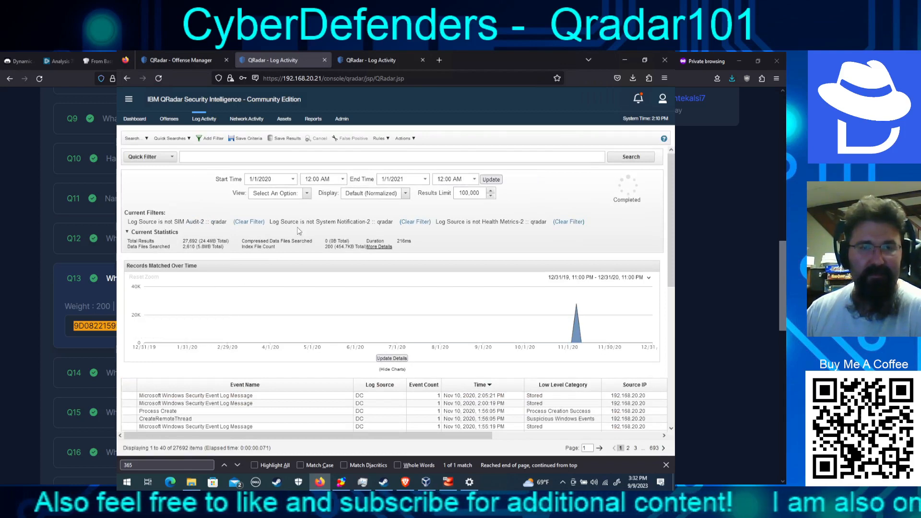
click(480, 386)
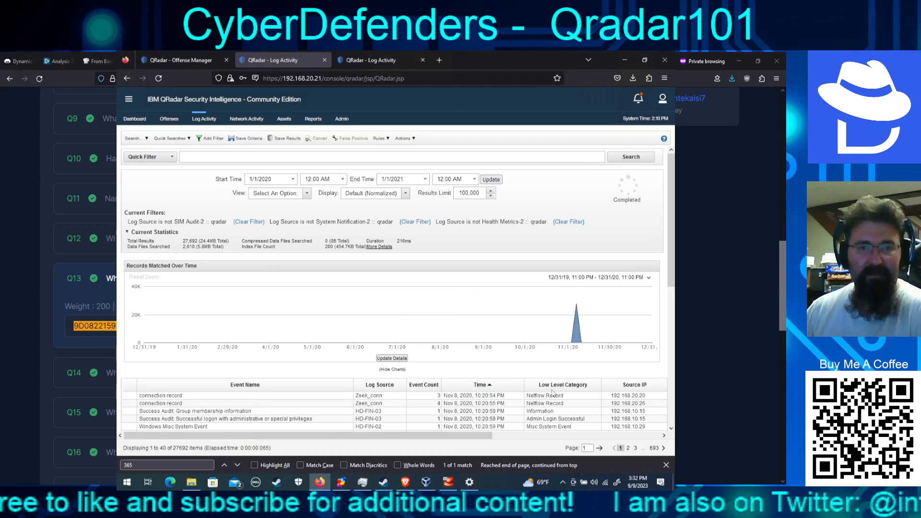
Step: Open the earliest Process Create event from HD-FIN-02, review its details and return to the event list
click(539, 419)
scroll(542, 408, down, 3)
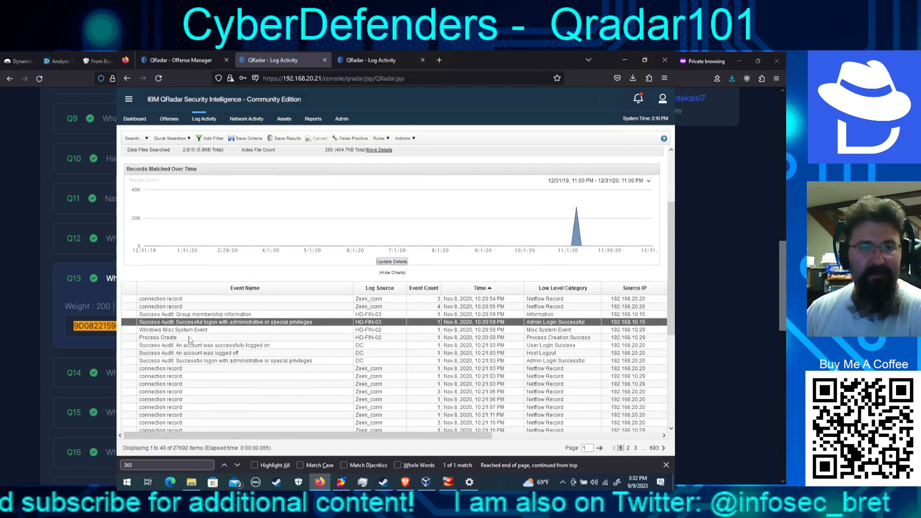
double_click(181, 338)
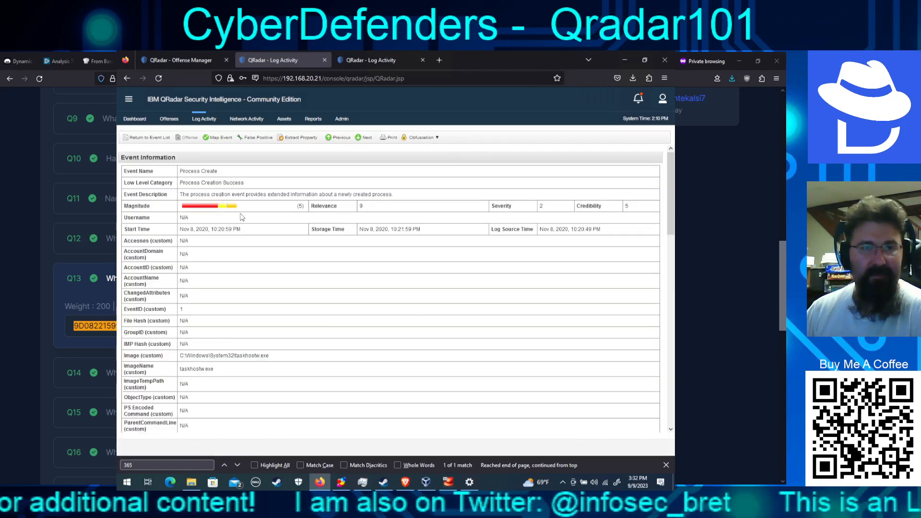
click(149, 138)
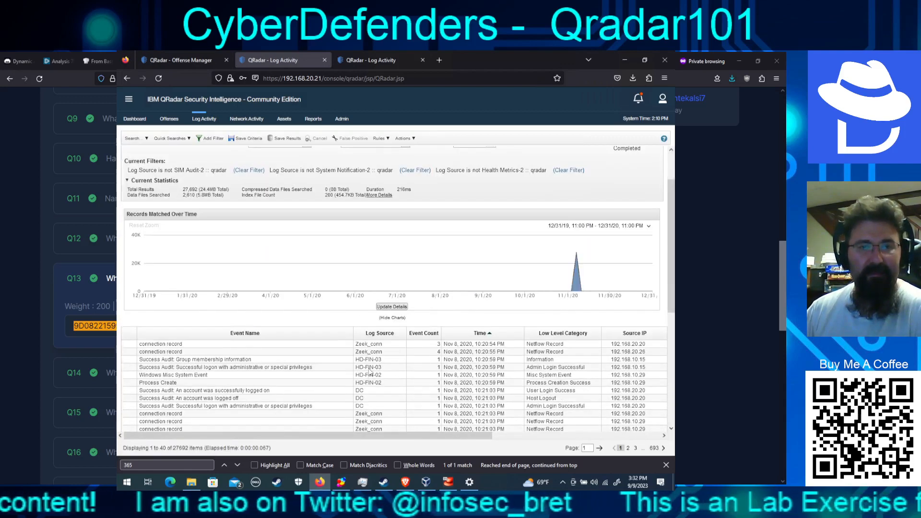
Step: Filter the events to log source HD-FIN-03 and look through the list for file and process creation events
right_click(369, 367)
click(386, 374)
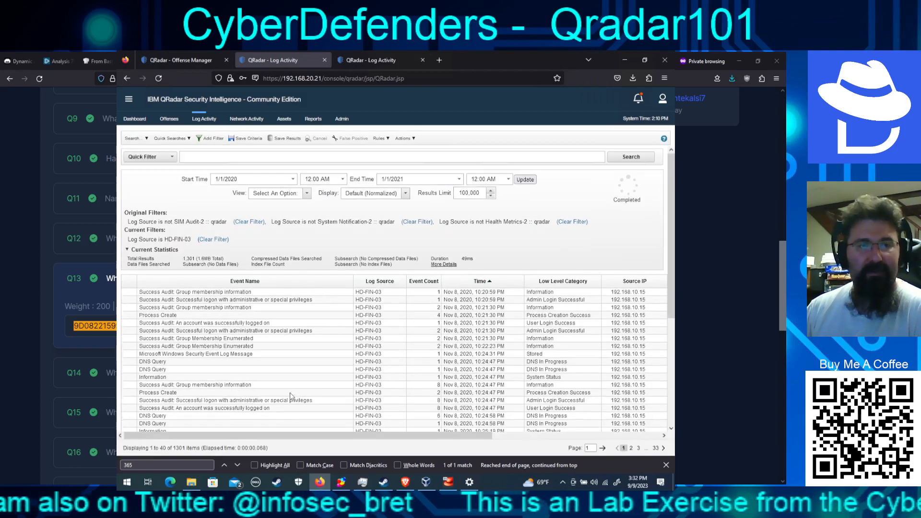
scroll(290, 322, down, 1)
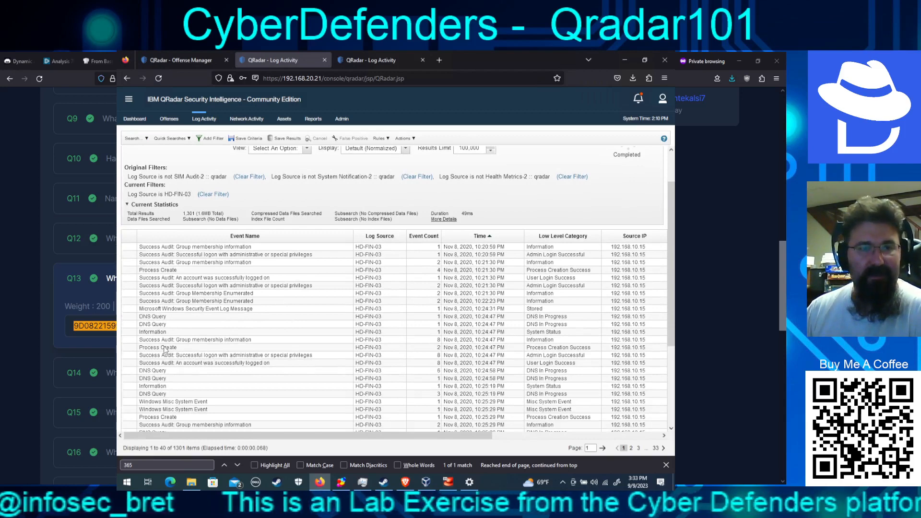
scroll(230, 350, down, 3)
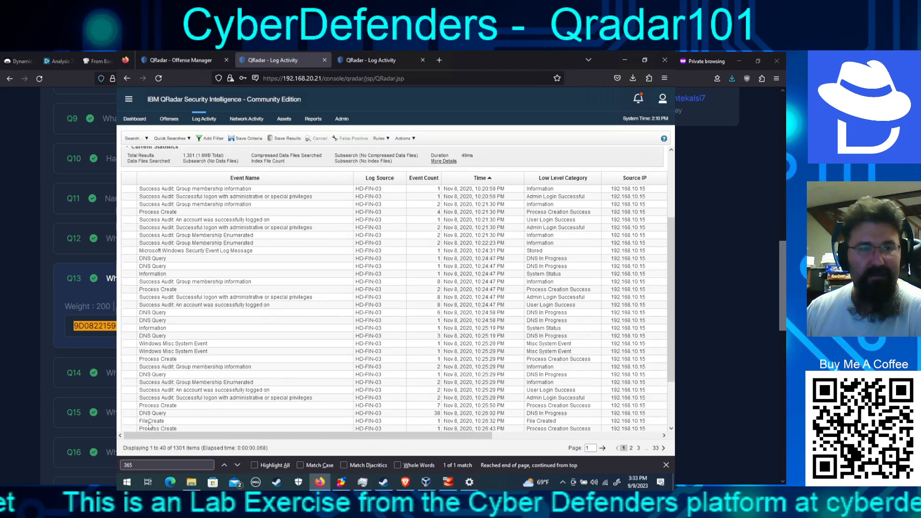
Step: Open the HD-FIN-03 FileCreate event and step forward to the firefox.exe Process Create event to examine its payload
double_click(149, 421)
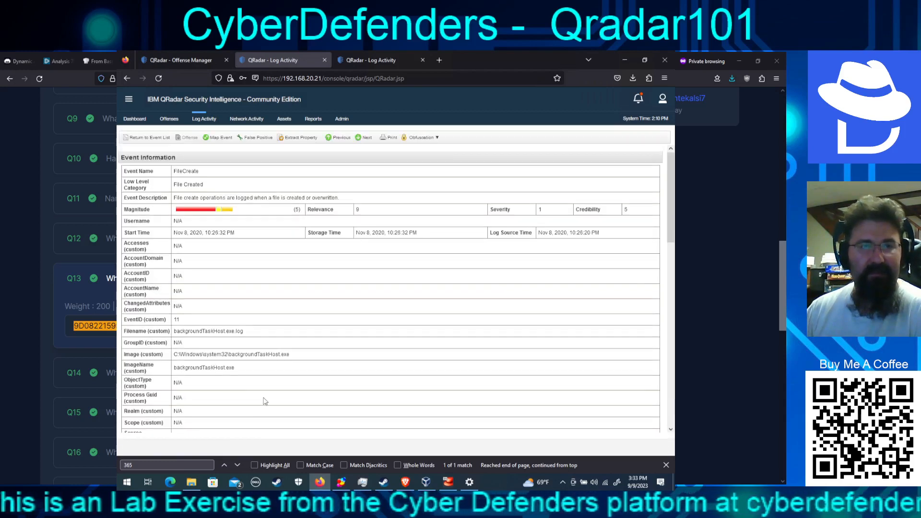
scroll(263, 377, down, 3)
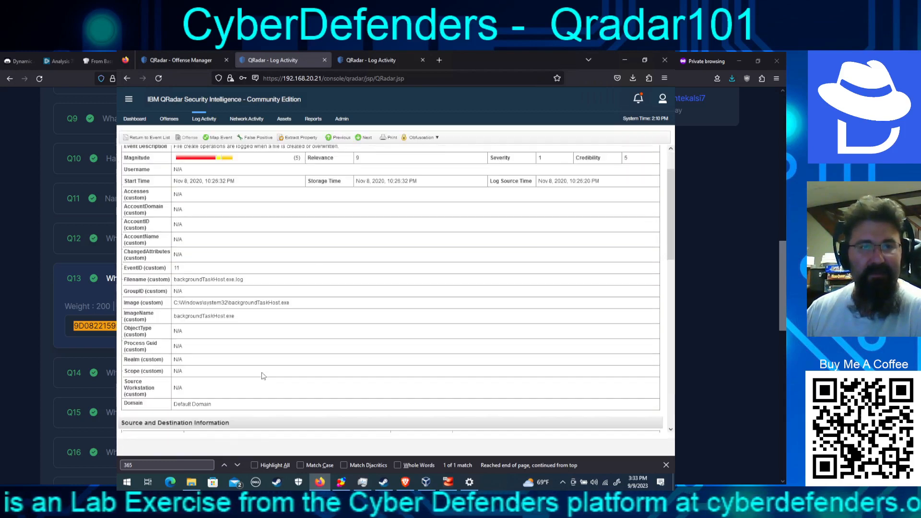
click(368, 138)
click(368, 138)
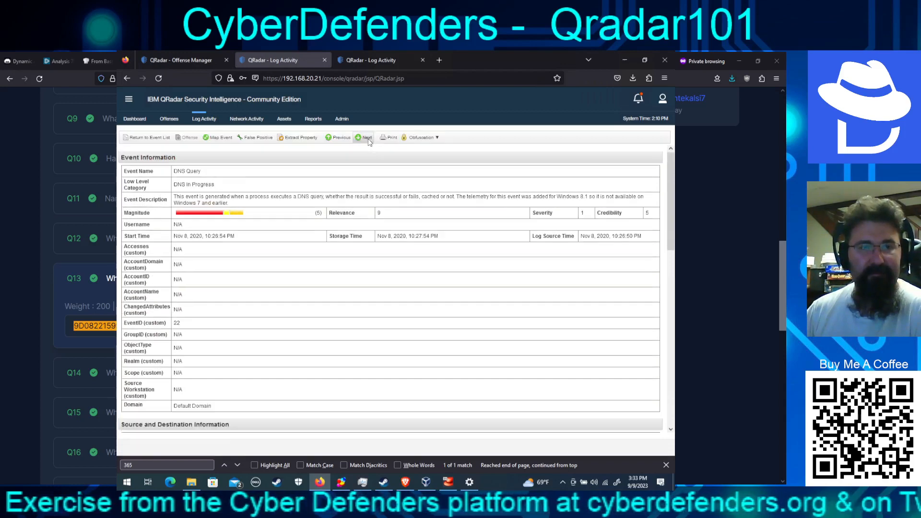
click(367, 139)
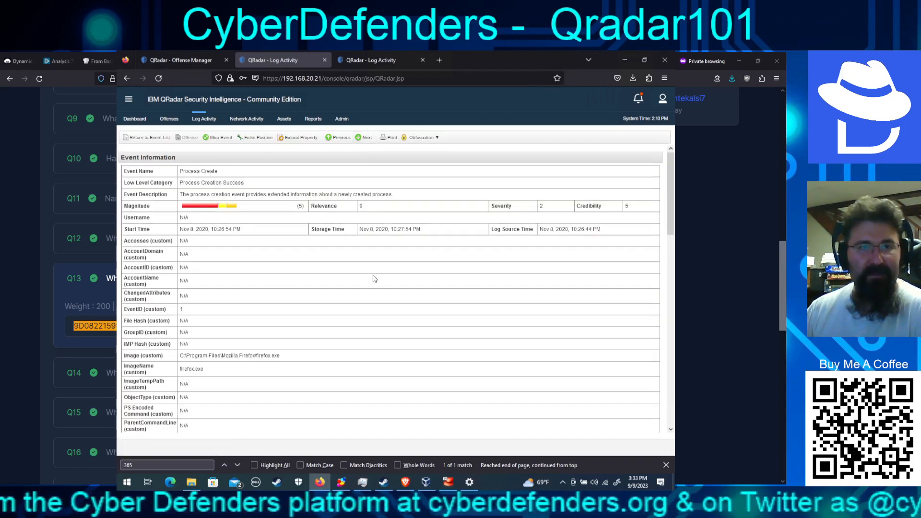
scroll(376, 279, down, 5)
scroll(377, 279, down, 4)
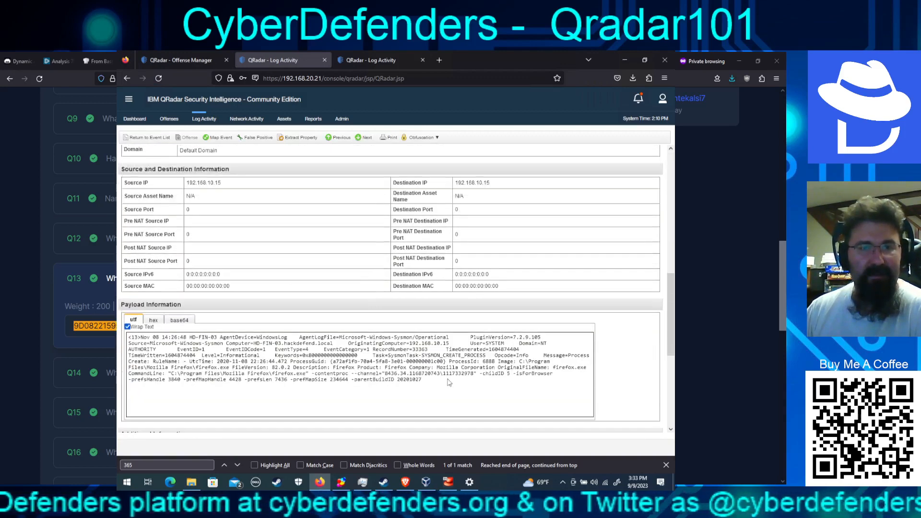
Step: Step through the following DNS Query and group membership events and examine the payload of each
click(364, 142)
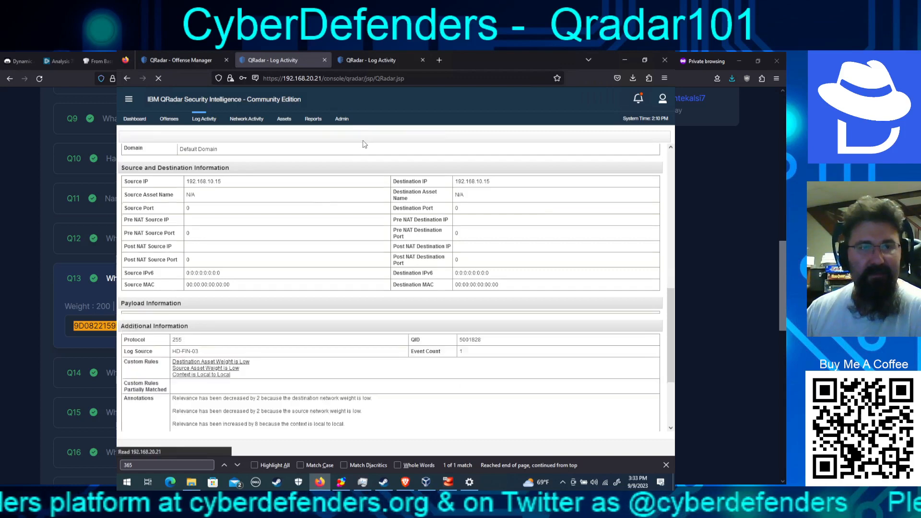
scroll(361, 354, down, 1)
scroll(360, 354, down, 4)
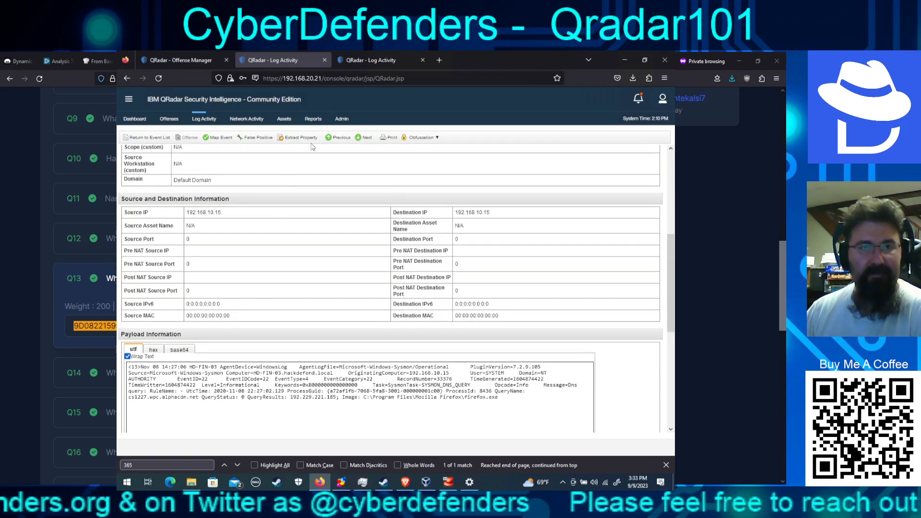
click(364, 139)
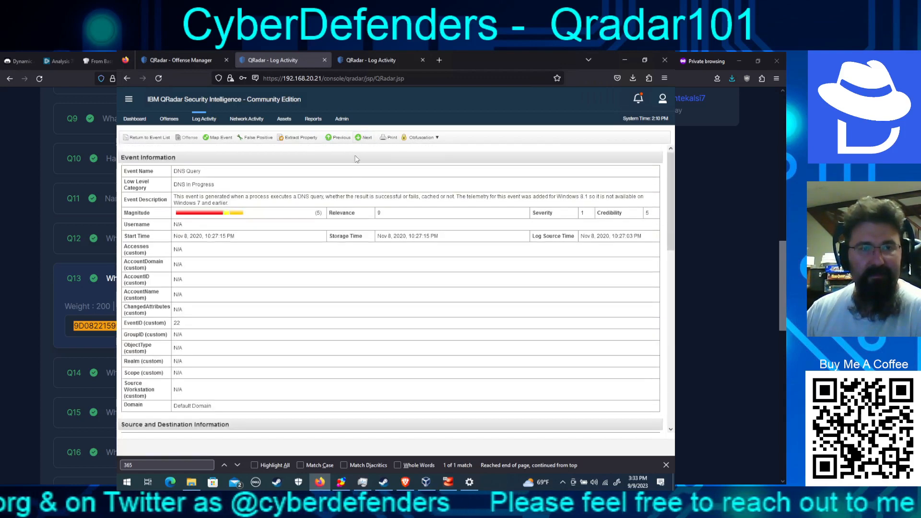
scroll(664, 278, down, 6)
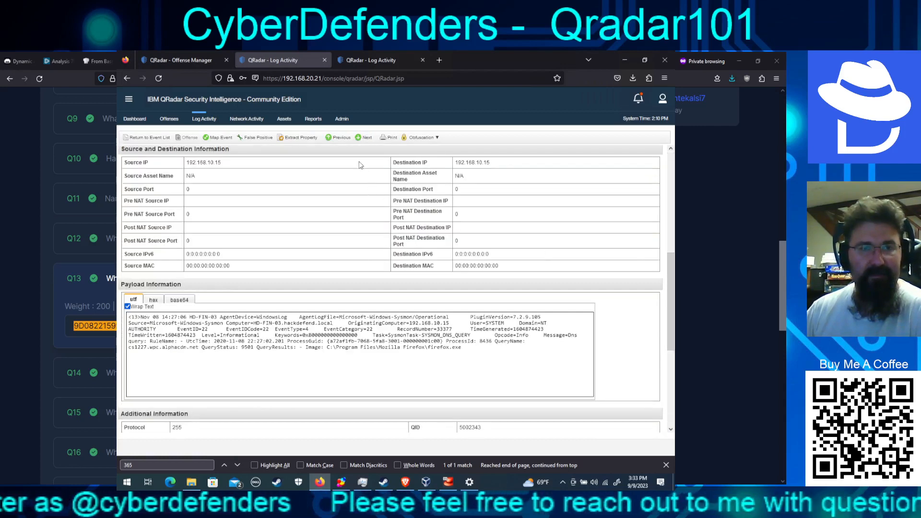
click(363, 139)
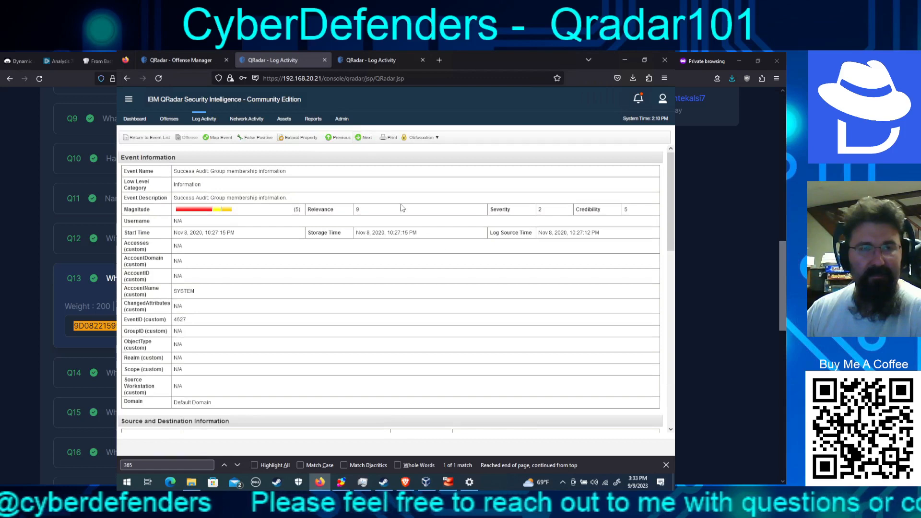
scroll(670, 322, down, 6)
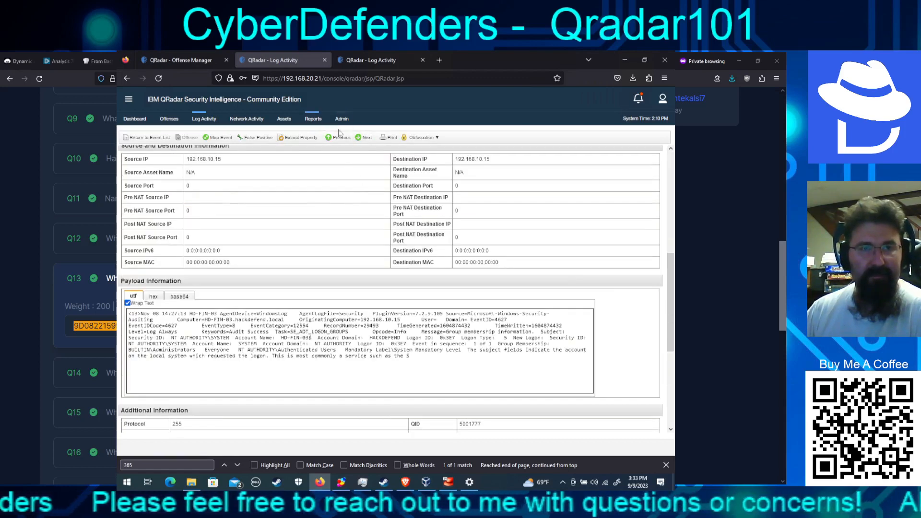
Step: Step forward through the logon, group membership and DNS Query events to reach the FileCreateStreamHash event from HD-FIN-03
click(361, 138)
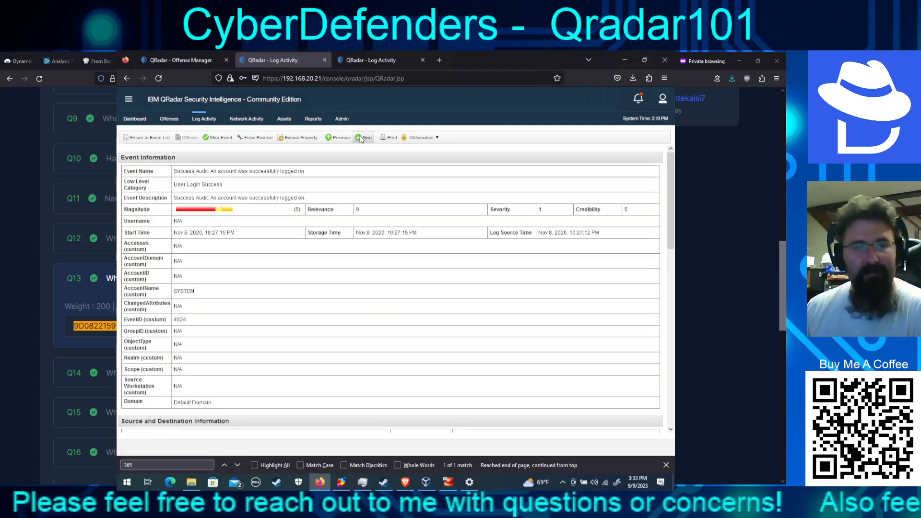
click(361, 138)
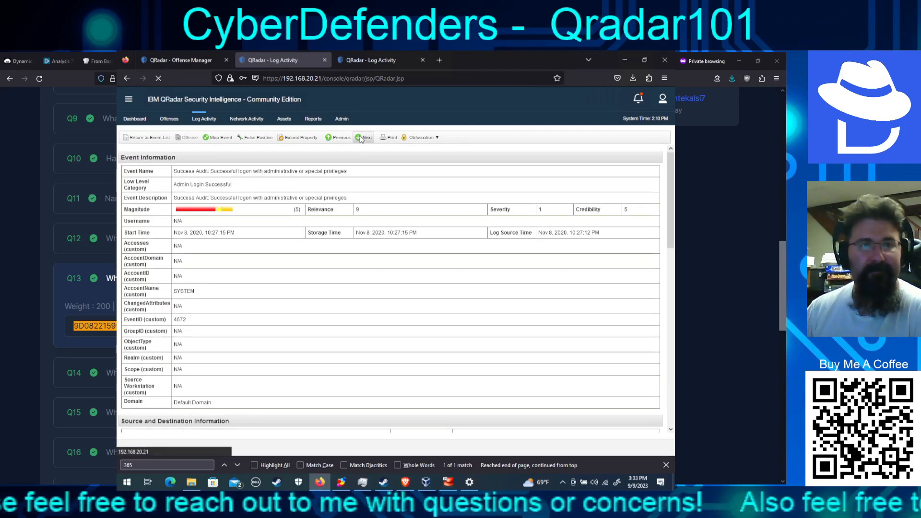
click(360, 139)
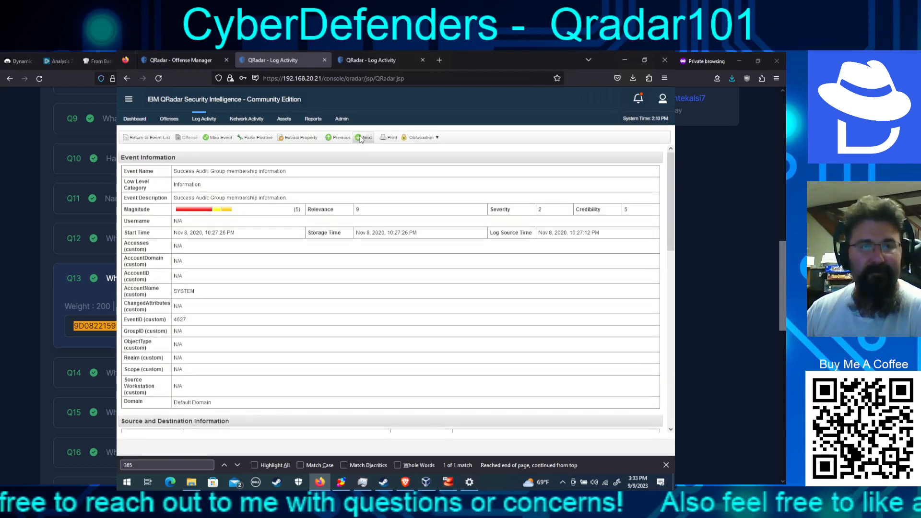
click(360, 138)
click(361, 138)
click(361, 138)
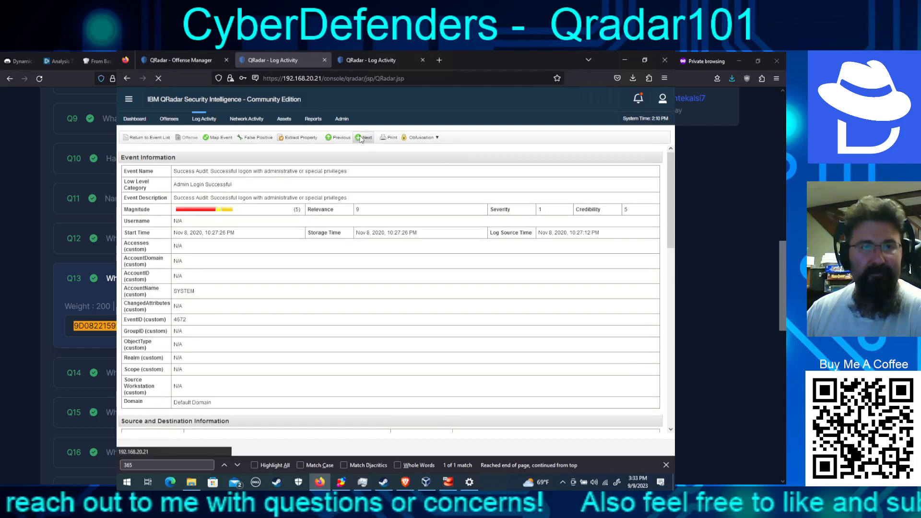
click(361, 138)
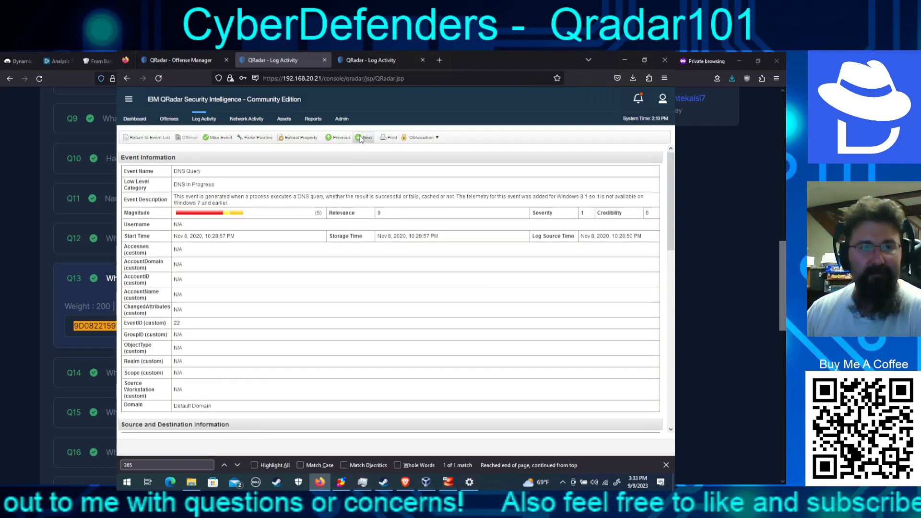
click(361, 139)
click(361, 138)
click(360, 138)
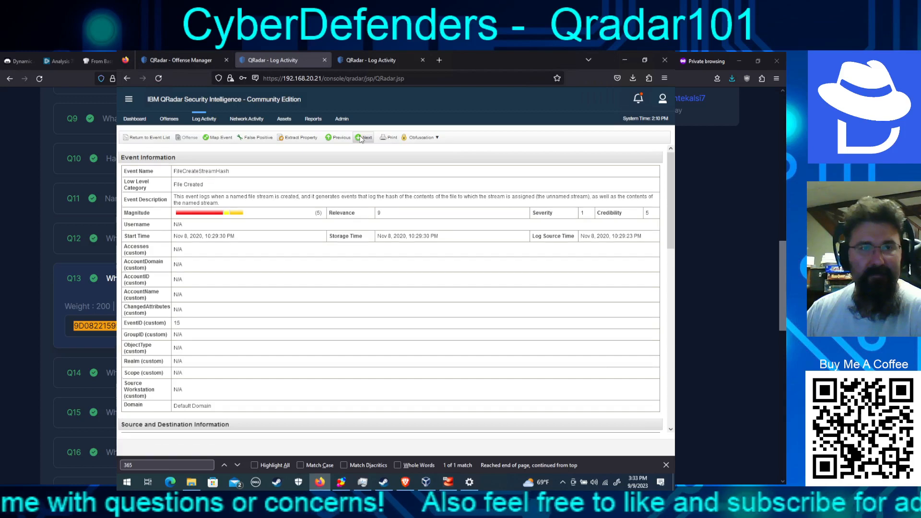
click(361, 139)
click(361, 138)
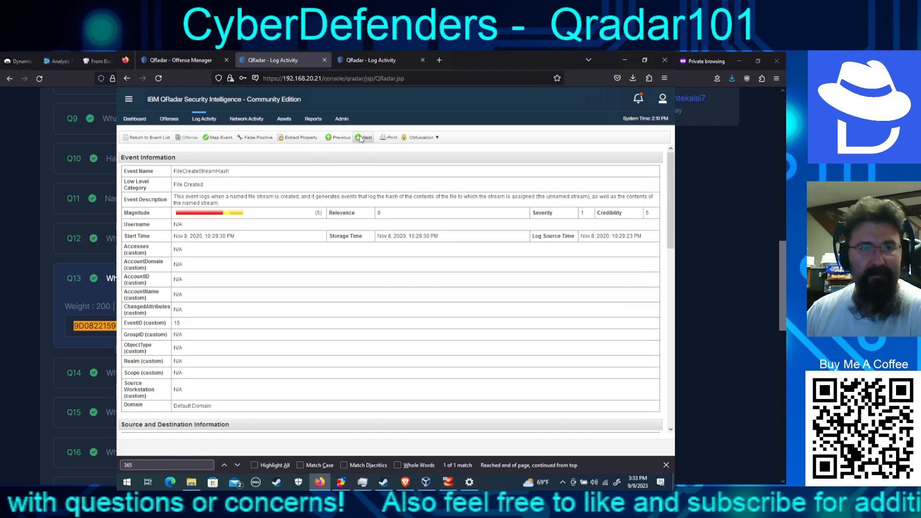
click(333, 140)
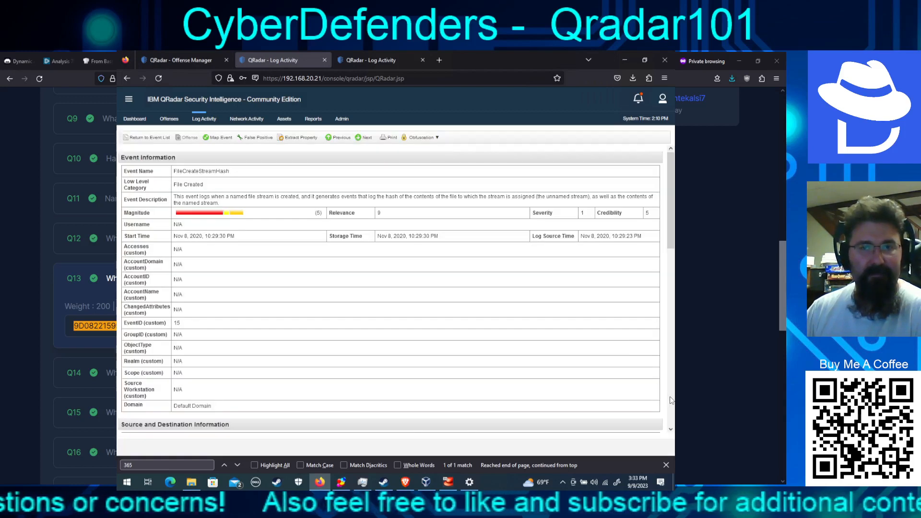
Step: Examine the FileCreateStreamHash payload, check the MD5 hash and copy the file name important_instructions.docx
click(671, 398)
click(672, 399)
drag(672, 400, 670, 325)
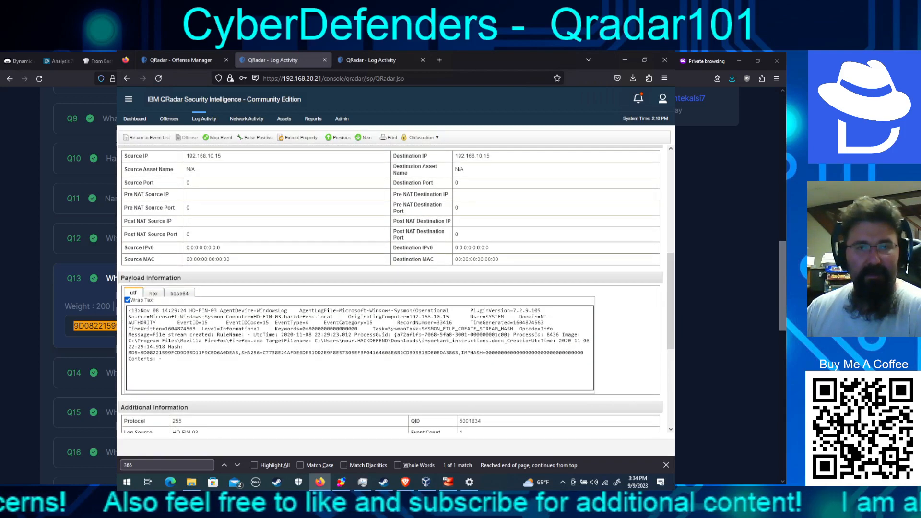
double_click(162, 353)
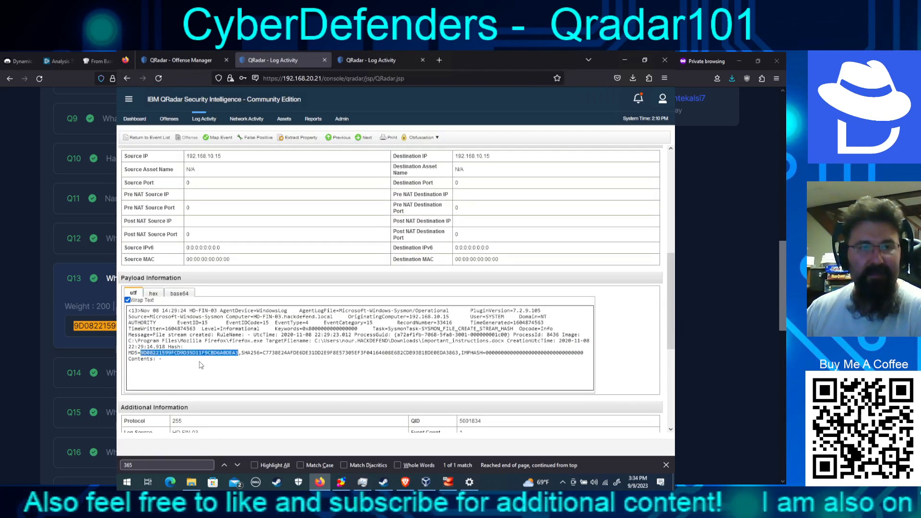
click(503, 342)
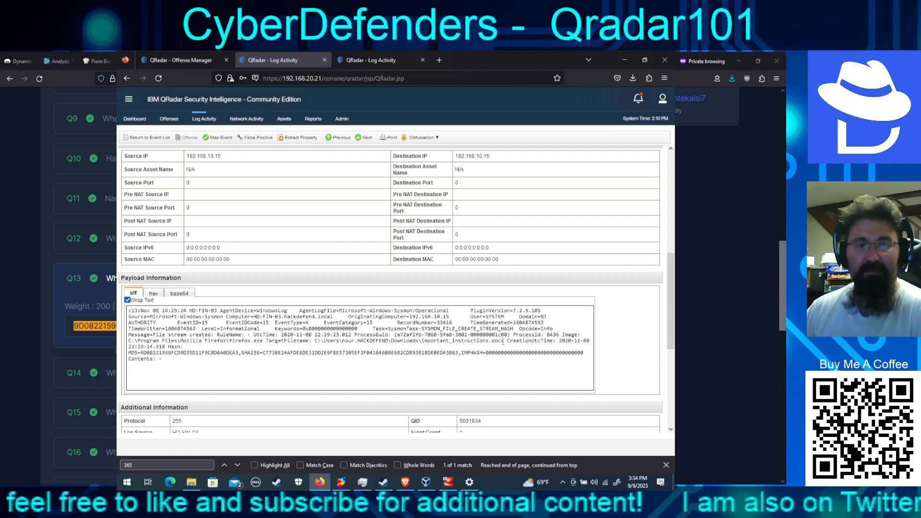
drag(503, 341, 424, 344)
key(ctrl+c)
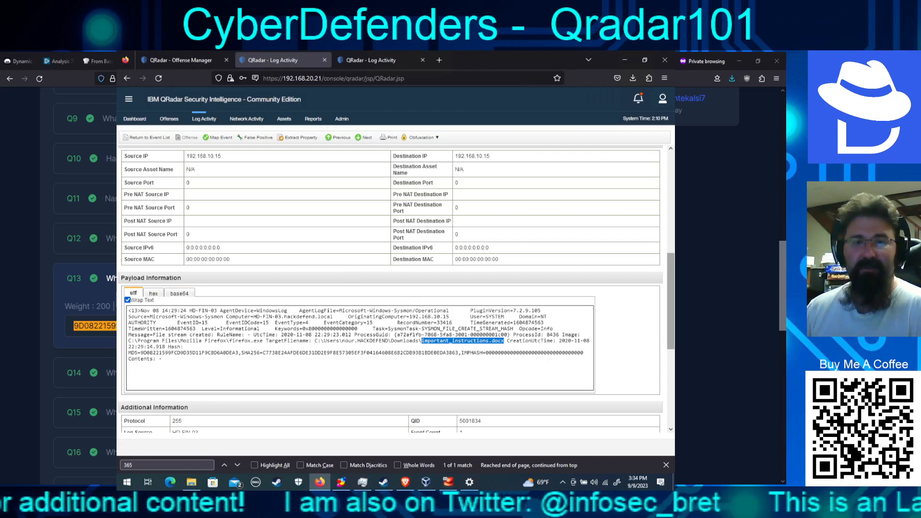
Step: Switch to the CyberDefenders challenge page and submit important_instructions.docx as the answer to Q17
click(715, 298)
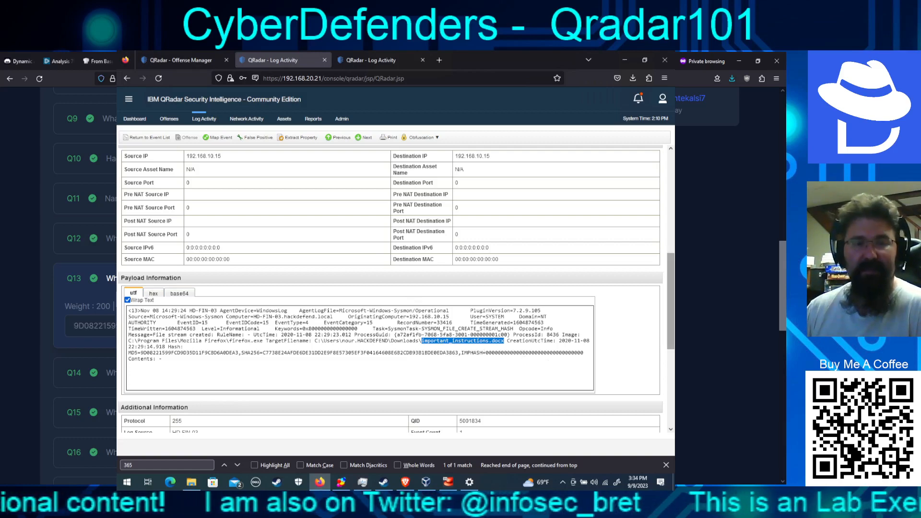
scroll(48, 483, down, 8)
scroll(48, 484, up, 5)
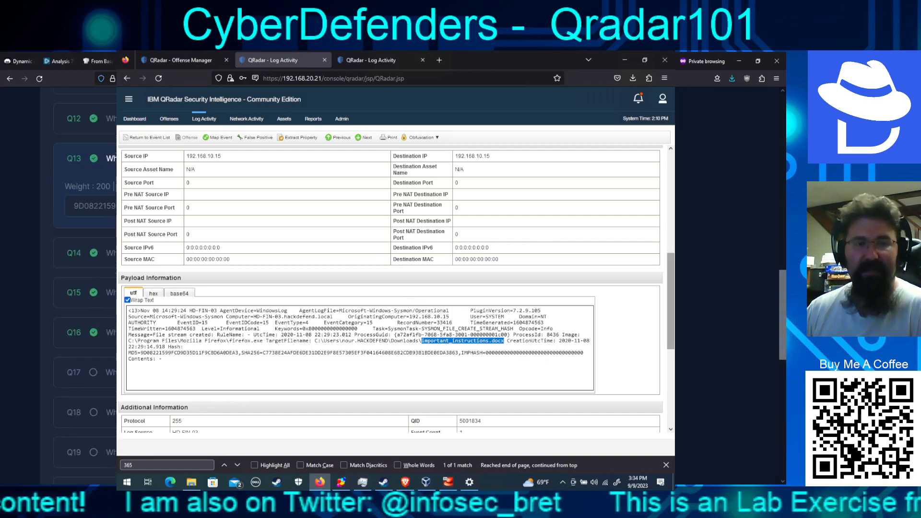
click(111, 372)
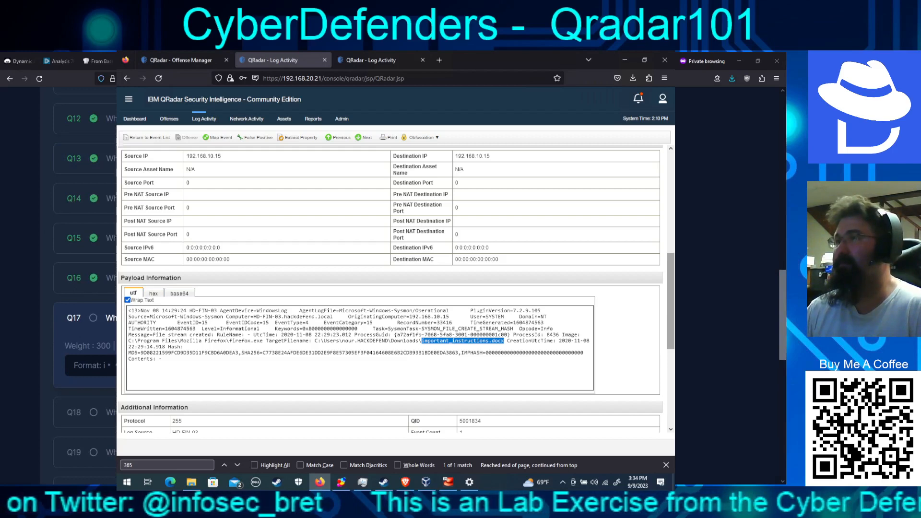
key(alt+Tab)
click(347, 368)
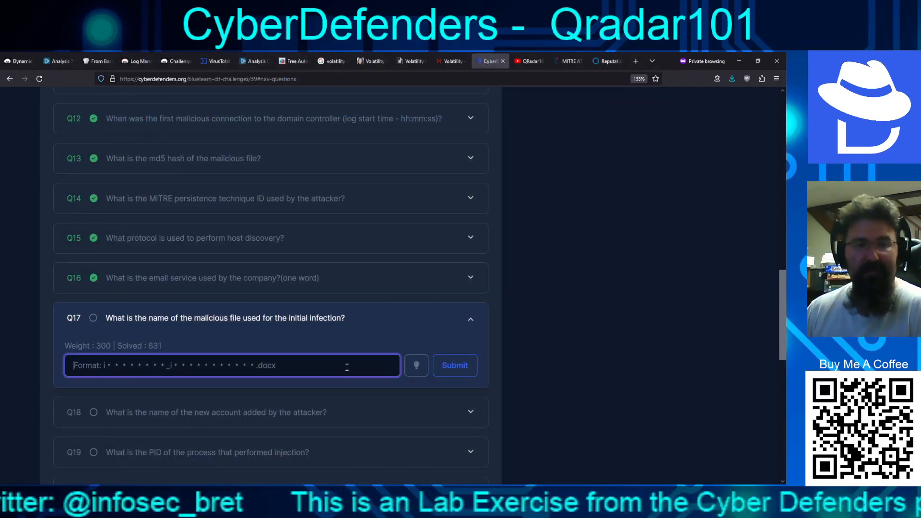
key(ctrl+v)
click(454, 365)
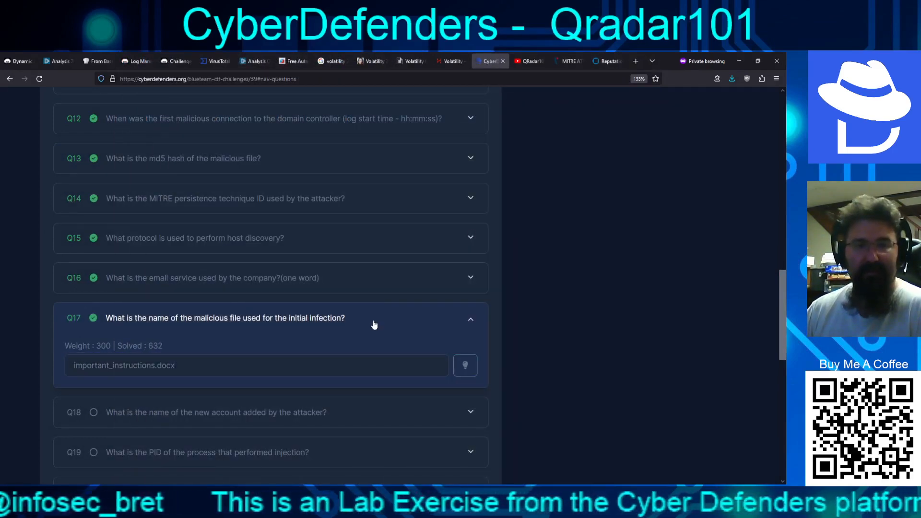
Step: Look over the remaining challenge questions and open Q18 about the new account added by the attacker
scroll(373, 324, down, 5)
scroll(393, 332, up, 5)
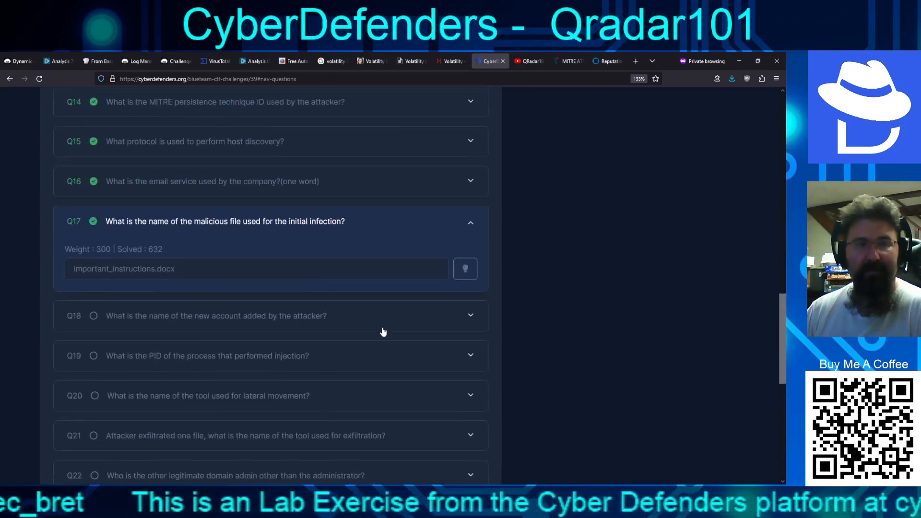
scroll(257, 350, down, 4)
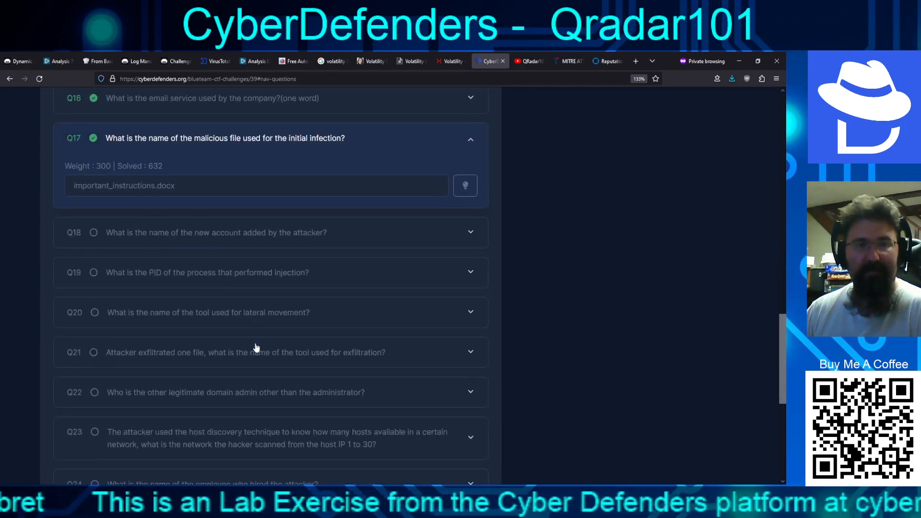
click(183, 236)
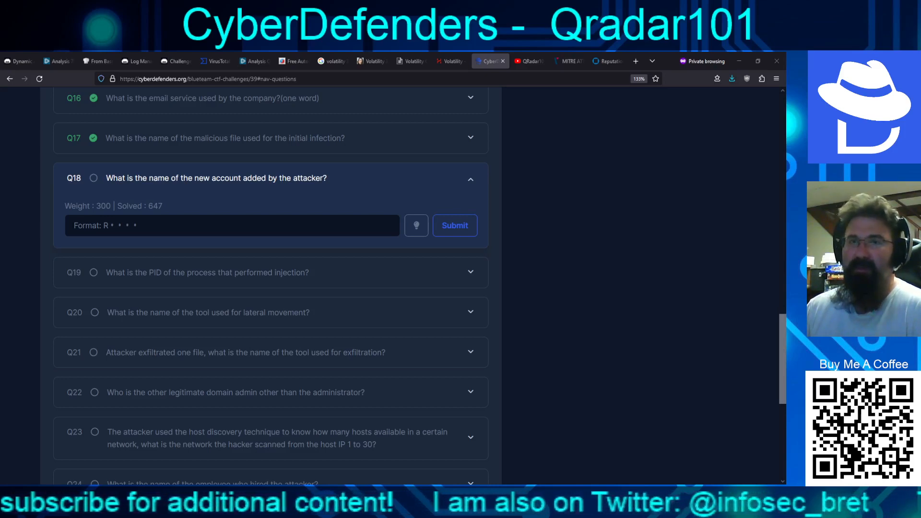
Step: Search the web for the event ID logged when a user is created, reusing the Talos reputation page's tab
click(607, 61)
click(577, 79)
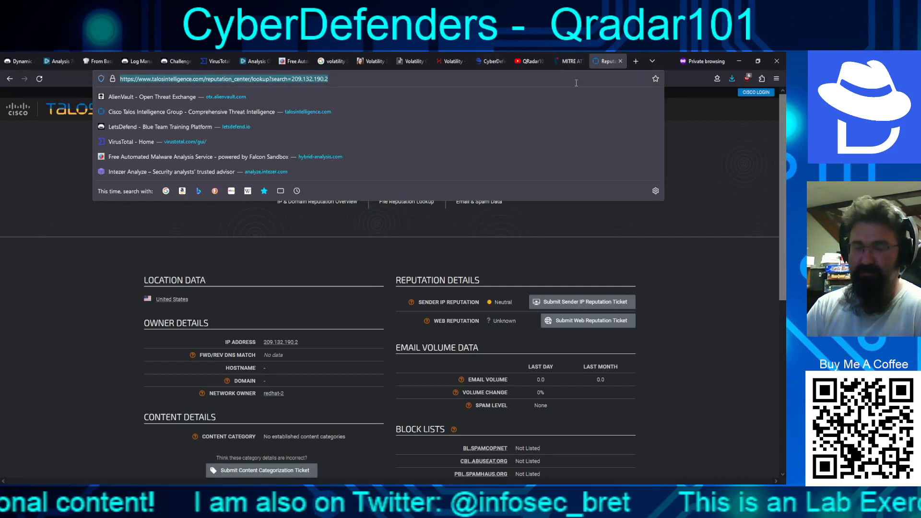
text(event id )
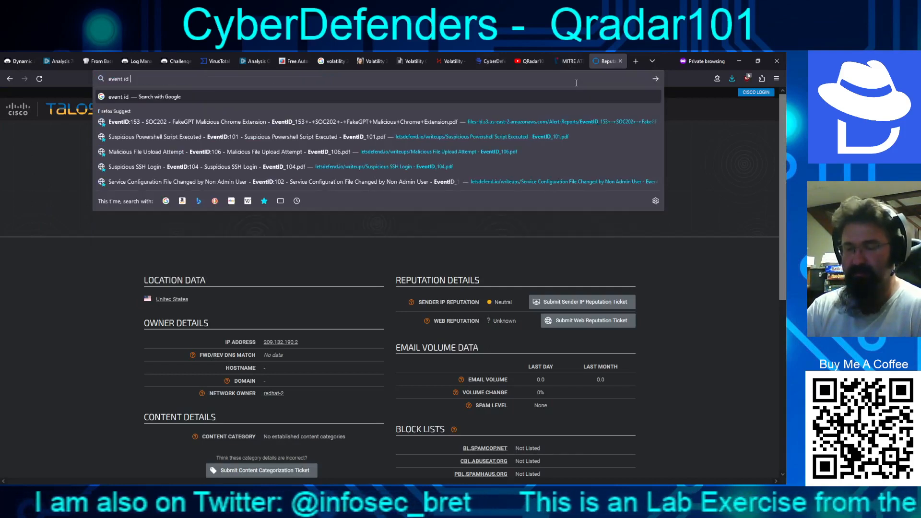
text(user c)
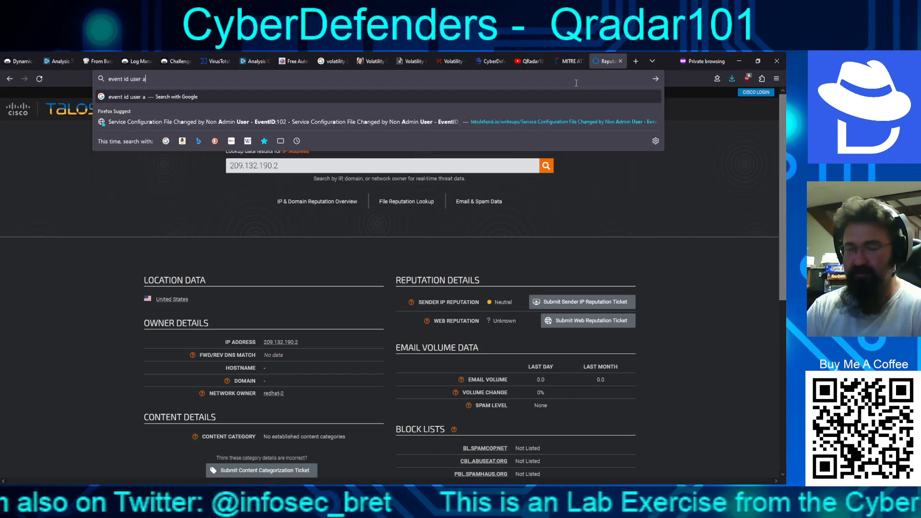
text(reated)
key(Return)
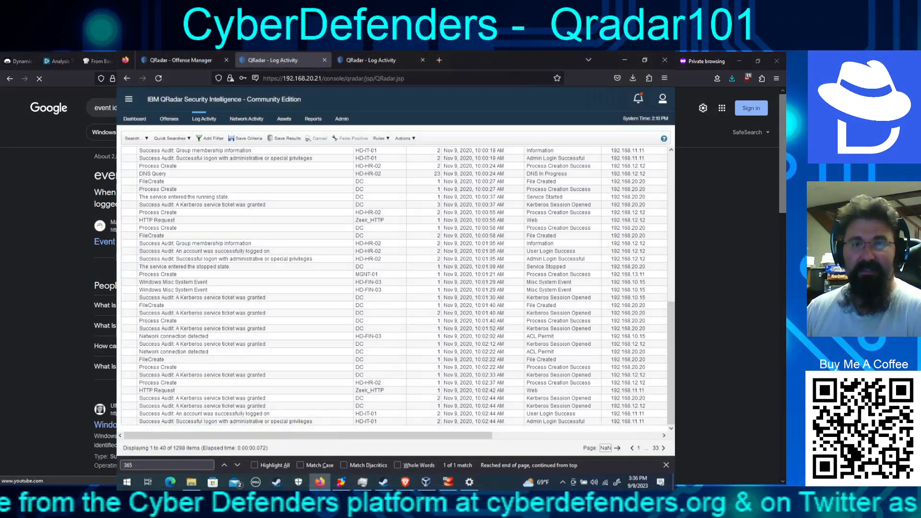
Step: Clear the "add user" quick filter in the QRadar log activity and search the events for 4720 instead
scroll(213, 232, up, 10)
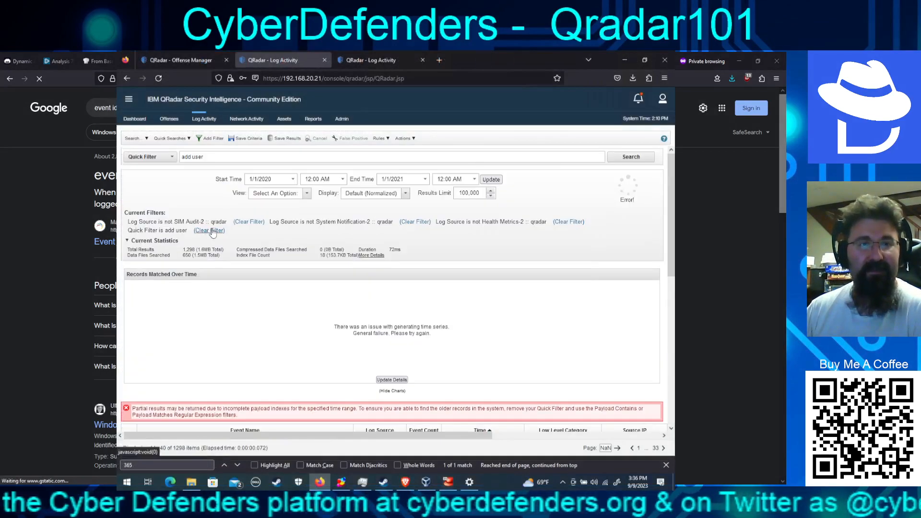
click(209, 230)
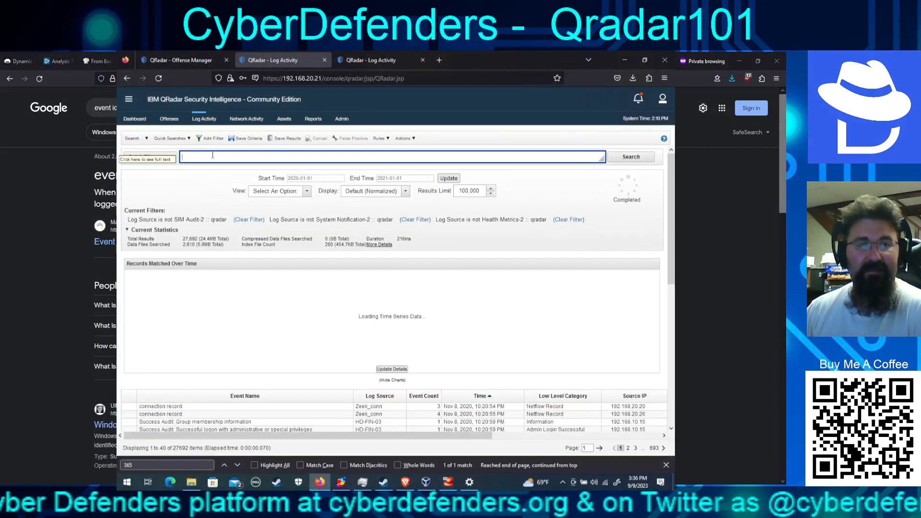
text(4720)
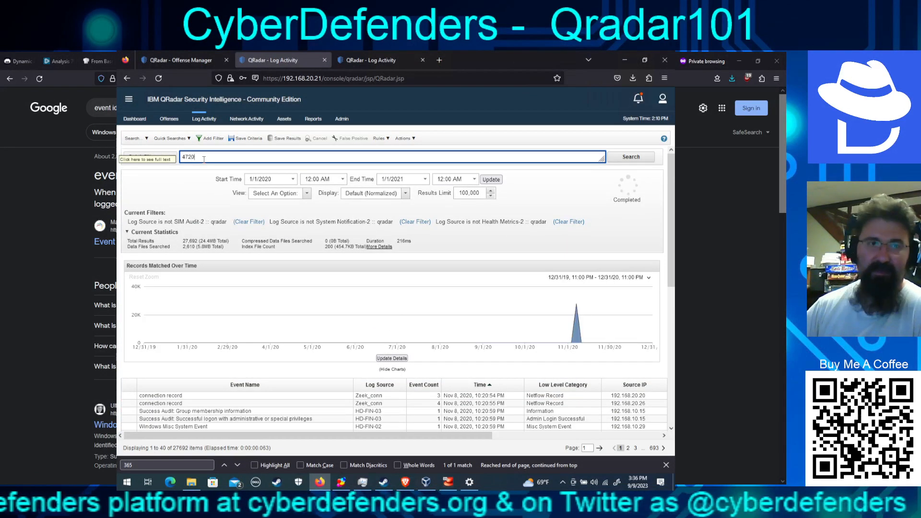
key(Return)
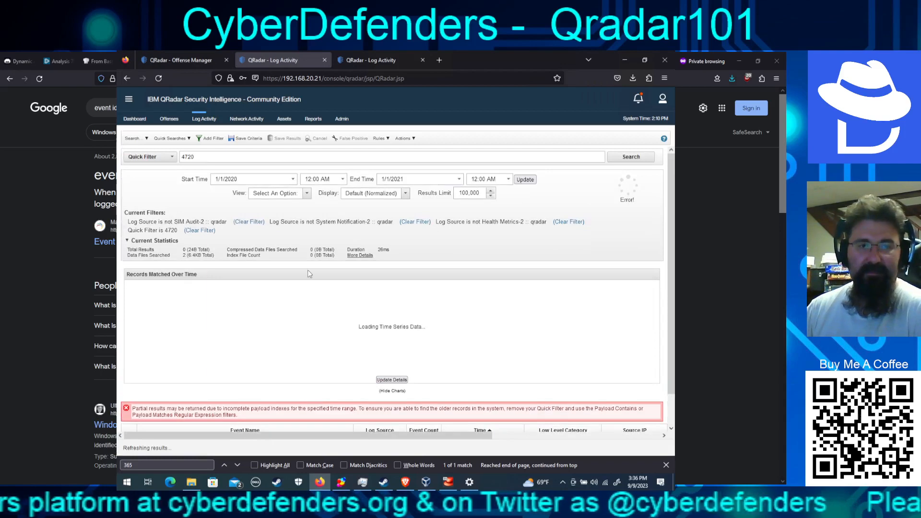
Step: Rerun the 4720 event search for 1/1/2020 to 1/1/2021 and check its results
scroll(307, 267, down, 1)
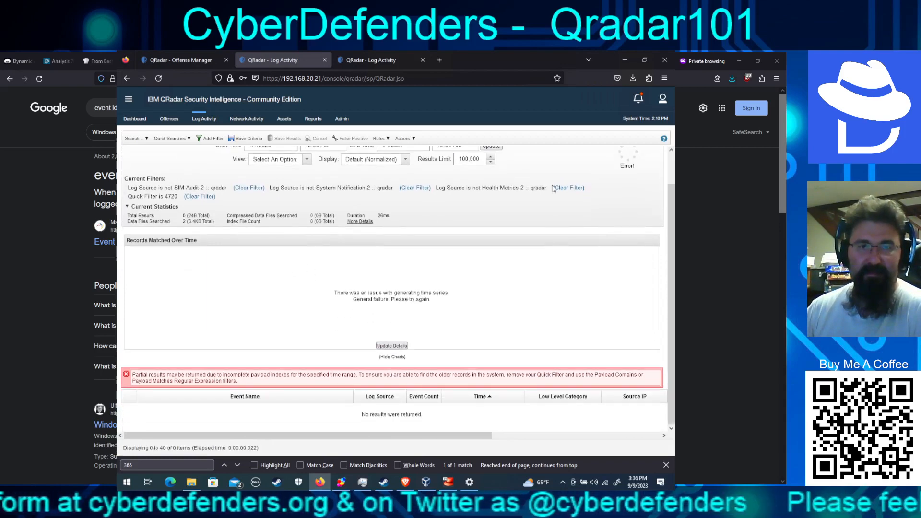
click(494, 147)
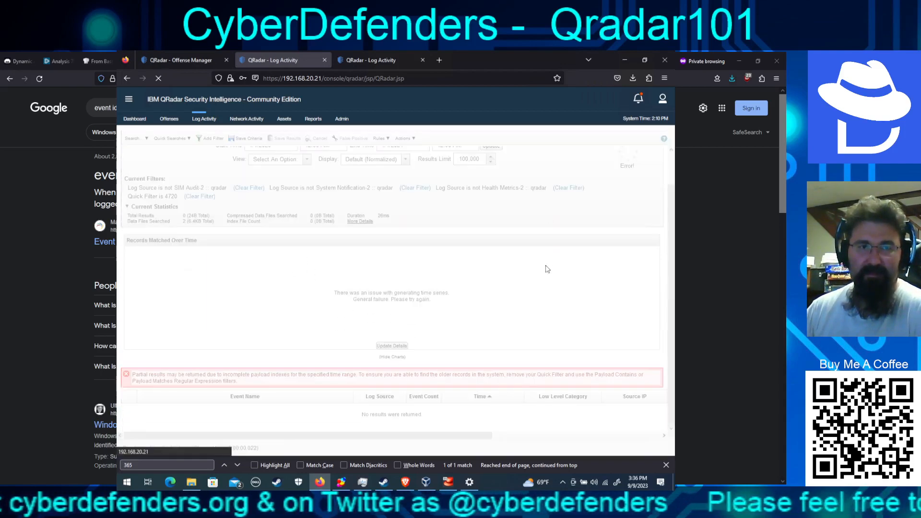
scroll(587, 274, down, 1)
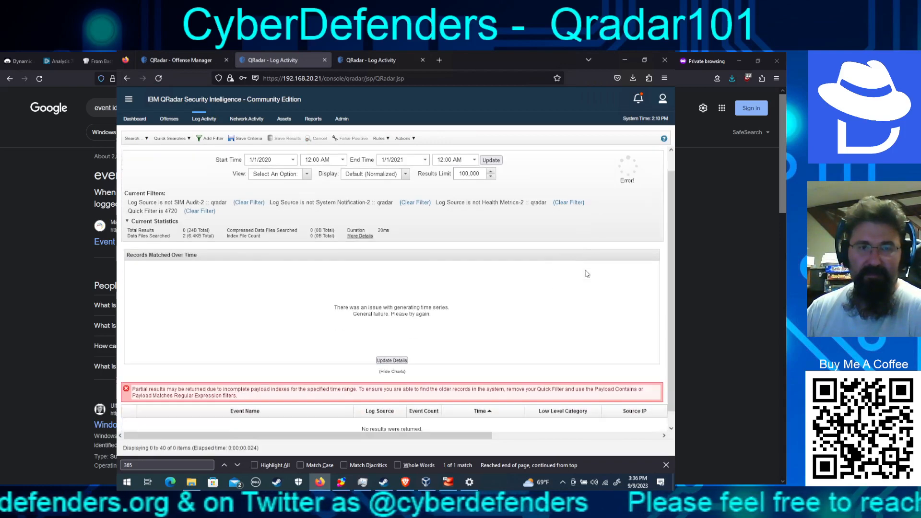
scroll(586, 274, up, 1)
click(627, 158)
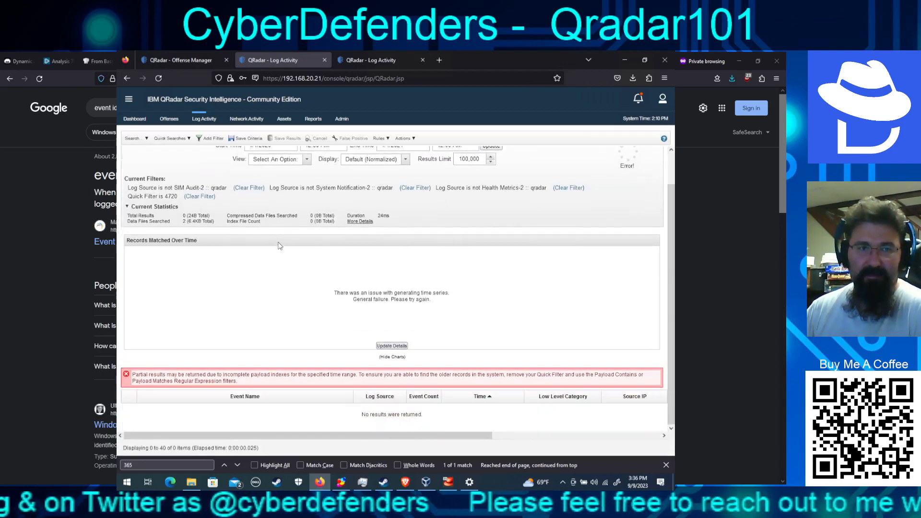
scroll(280, 246, up, 1)
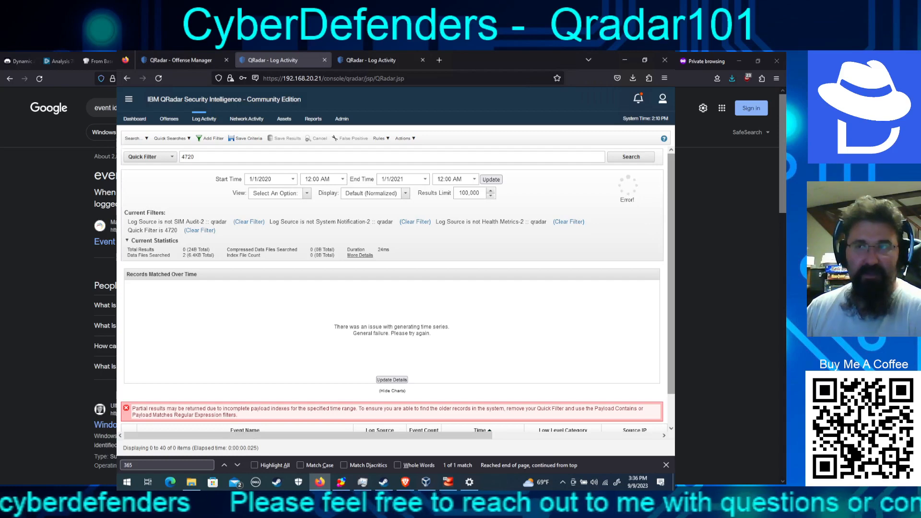
Step: Clear the 4720 quick filter from the event search and add a filter for Payload Contains is 4720 instead
click(200, 231)
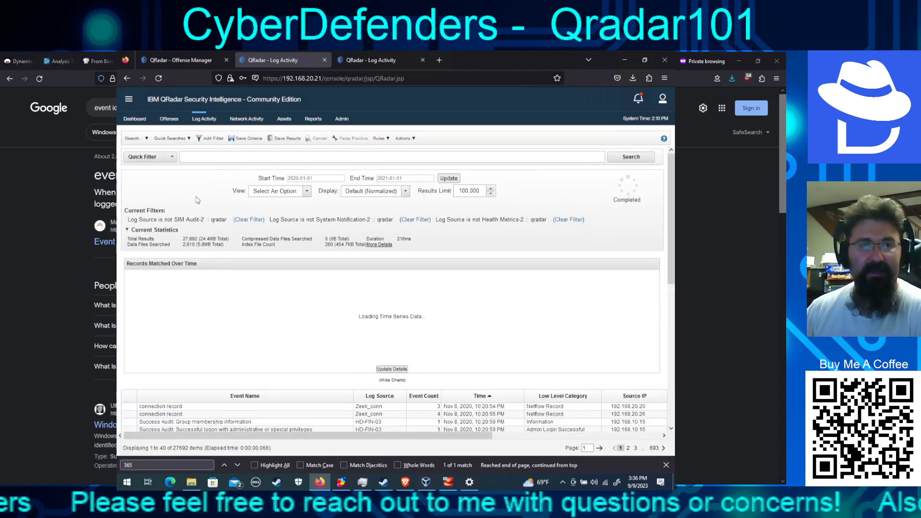
click(136, 140)
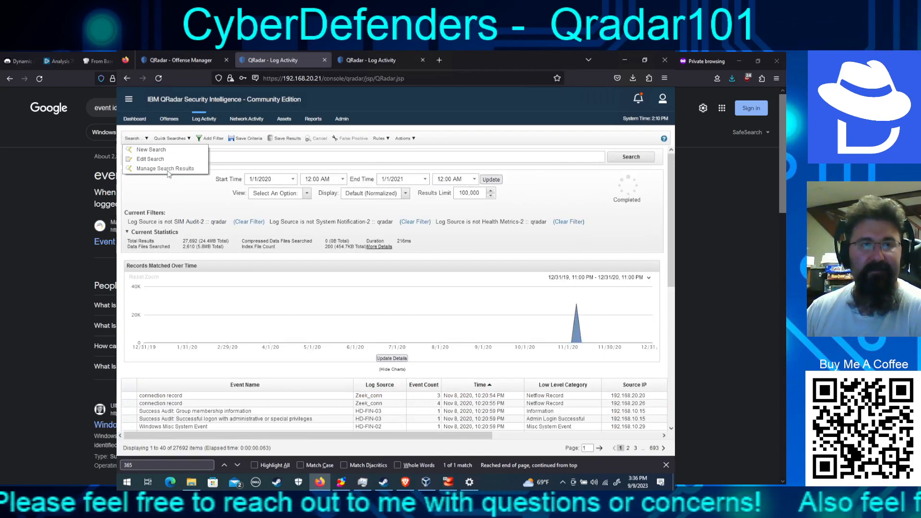
click(212, 139)
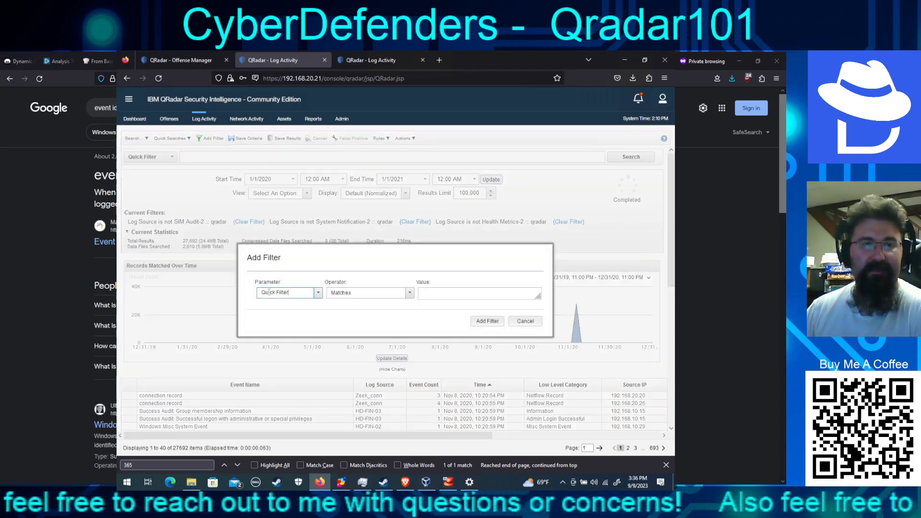
text(payload)
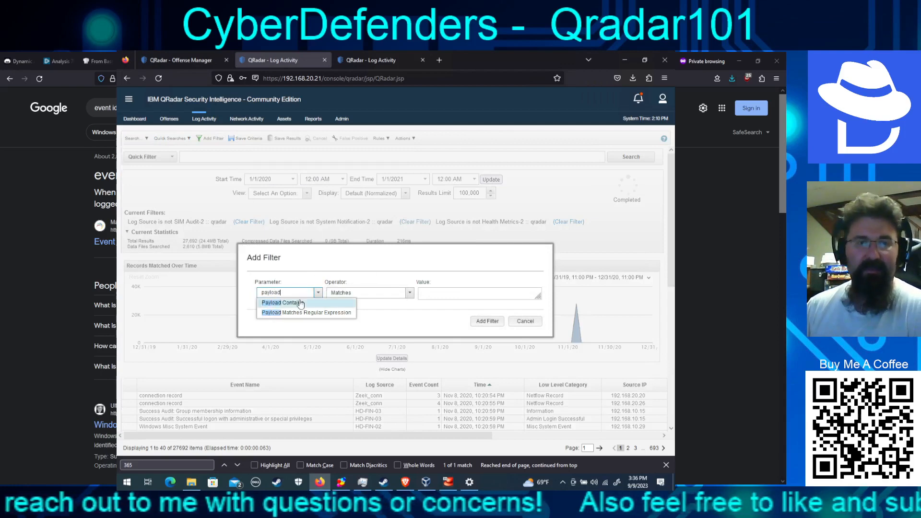
click(301, 303)
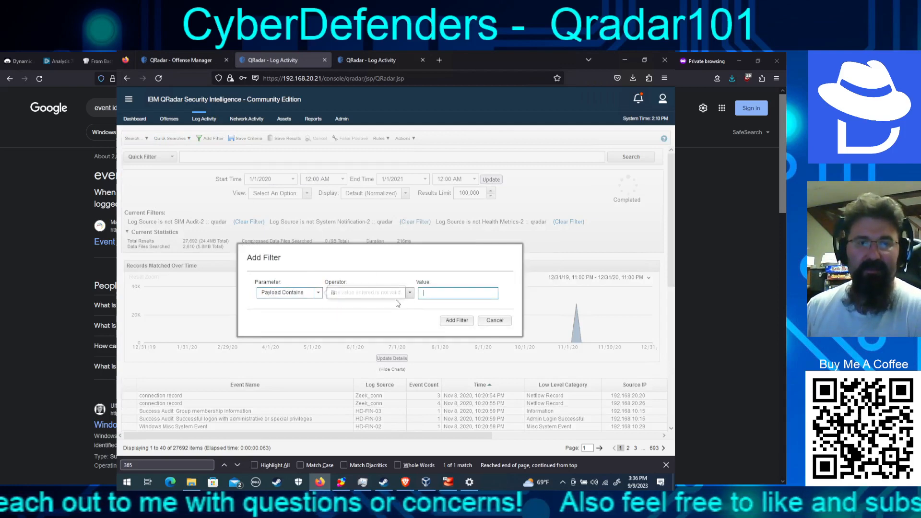
click(425, 295)
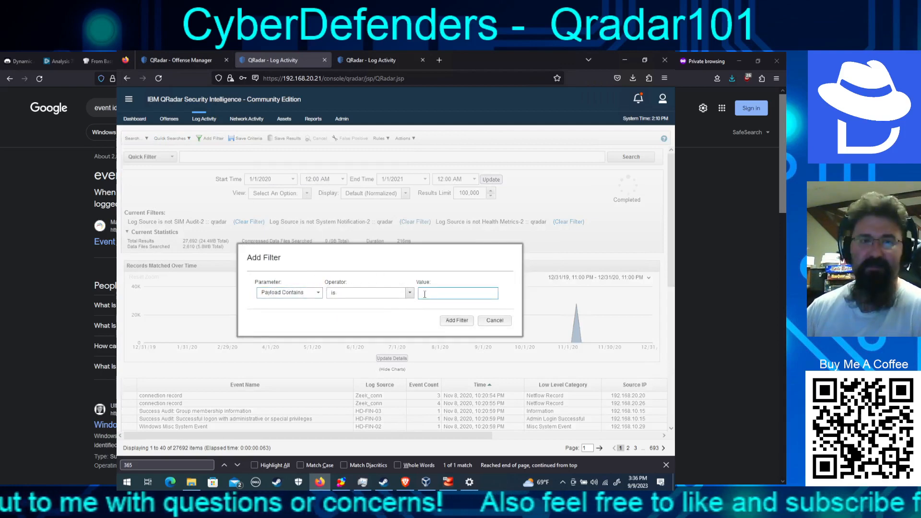
text(4720)
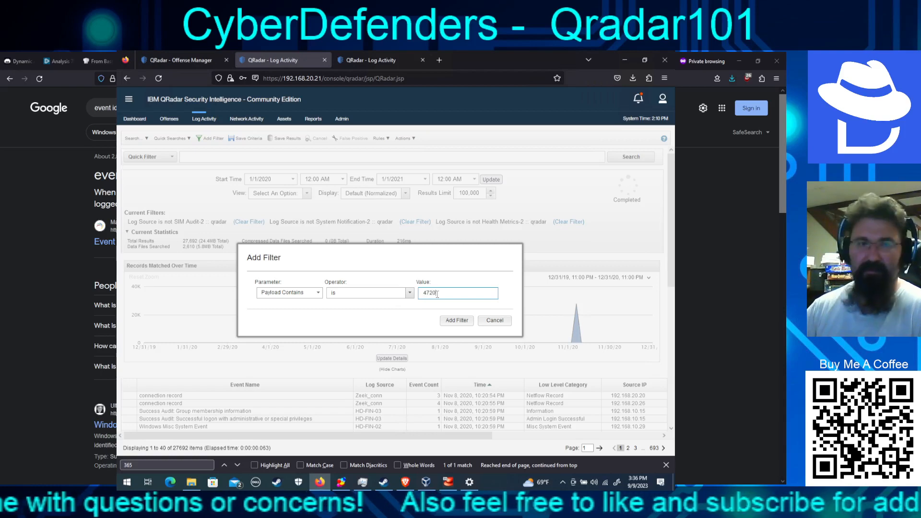
click(456, 320)
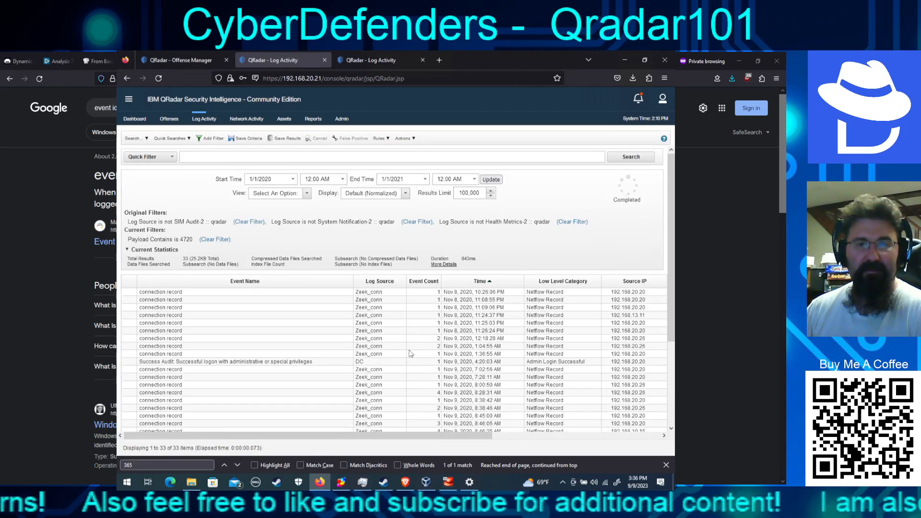
Step: Open the DC event "Success Audit: A user account was created" and select the new account's name in its payload
scroll(411, 354, down, 2)
scroll(411, 354, down, 4)
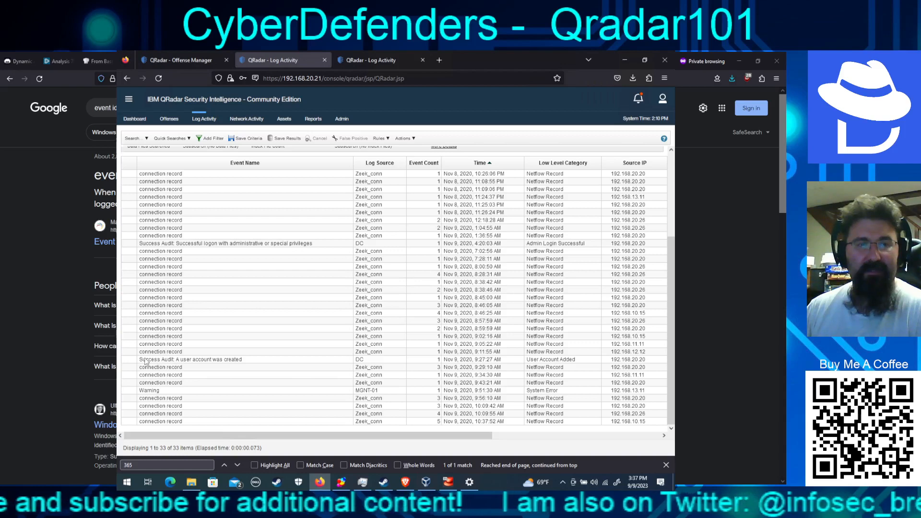
double_click(229, 361)
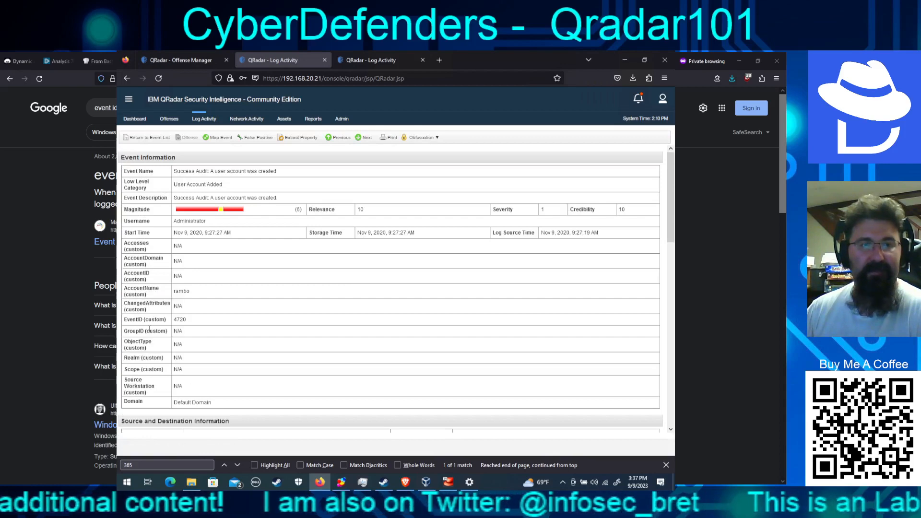
drag(149, 319, 248, 324)
click(226, 412)
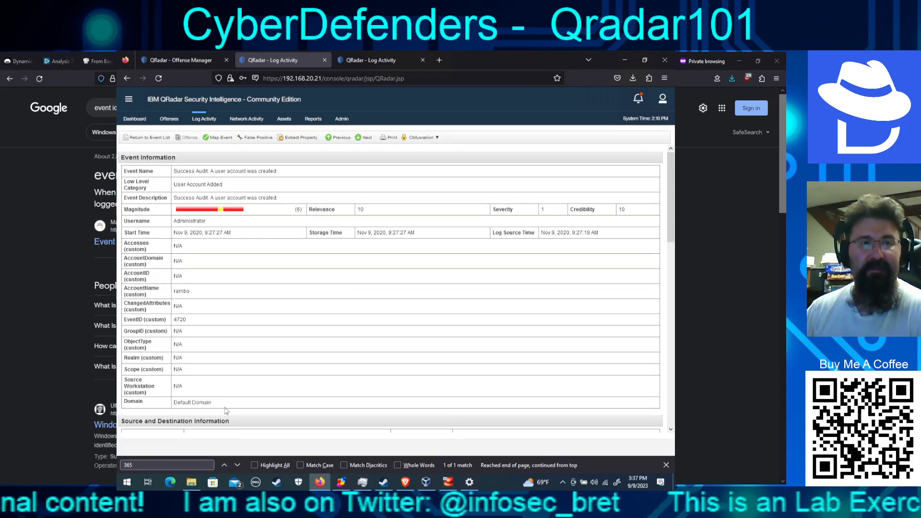
scroll(427, 293, down, 5)
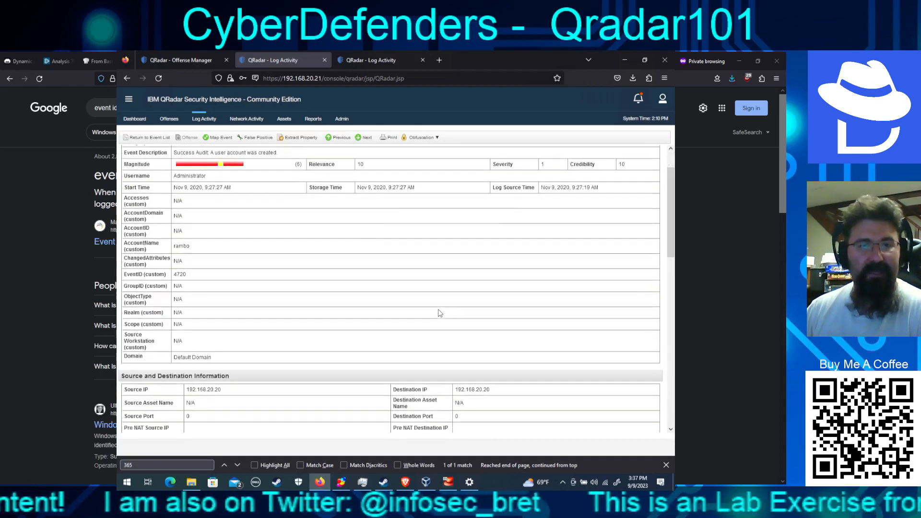
scroll(439, 313, down, 3)
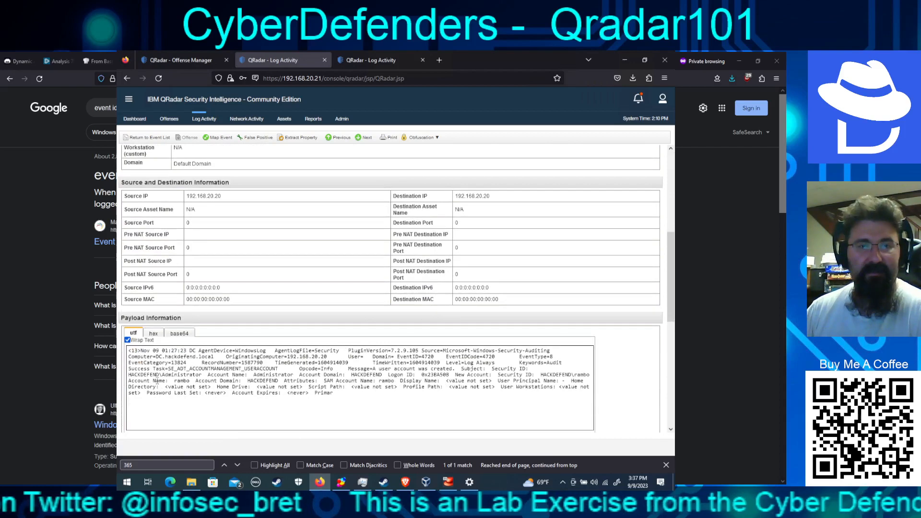
double_click(176, 380)
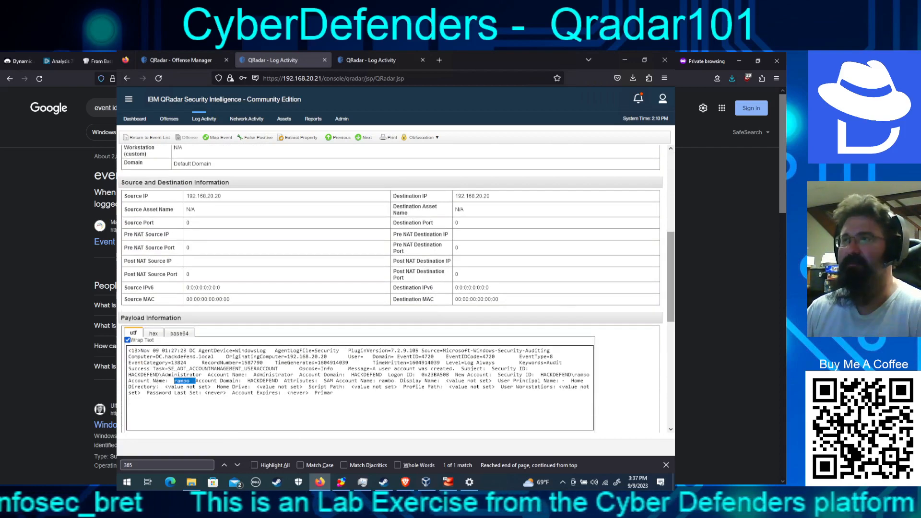
Step: Switch to the CyberDefenders challenge page and submit "rambo" as the answer to Q18
key(ctrl+Tab)
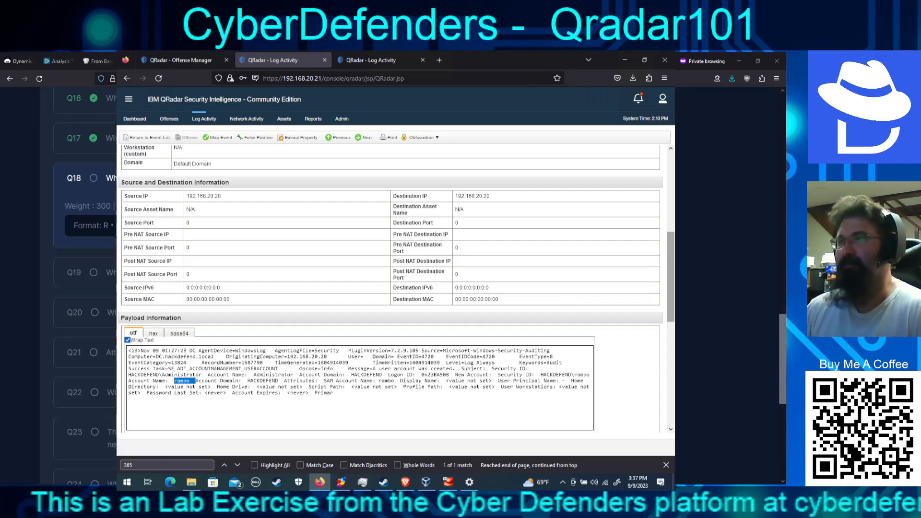
key(alt+Tab)
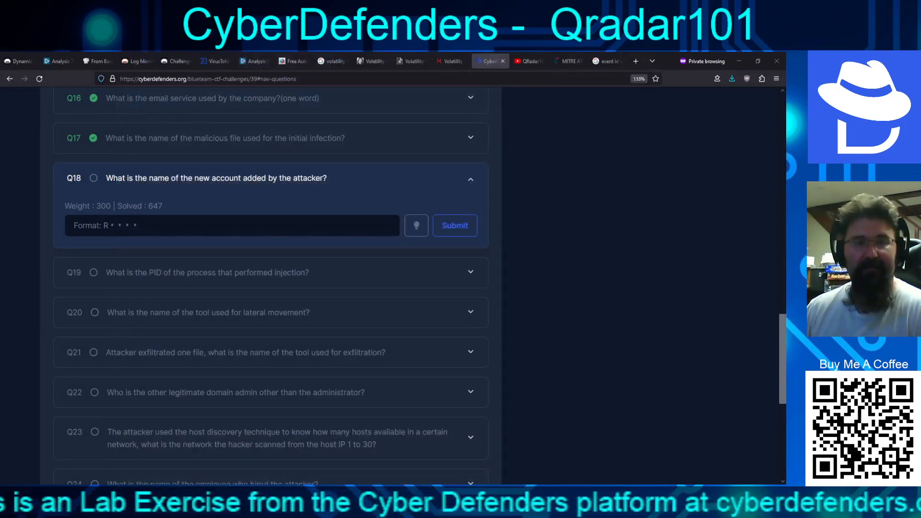
click(330, 228)
text(rambo)
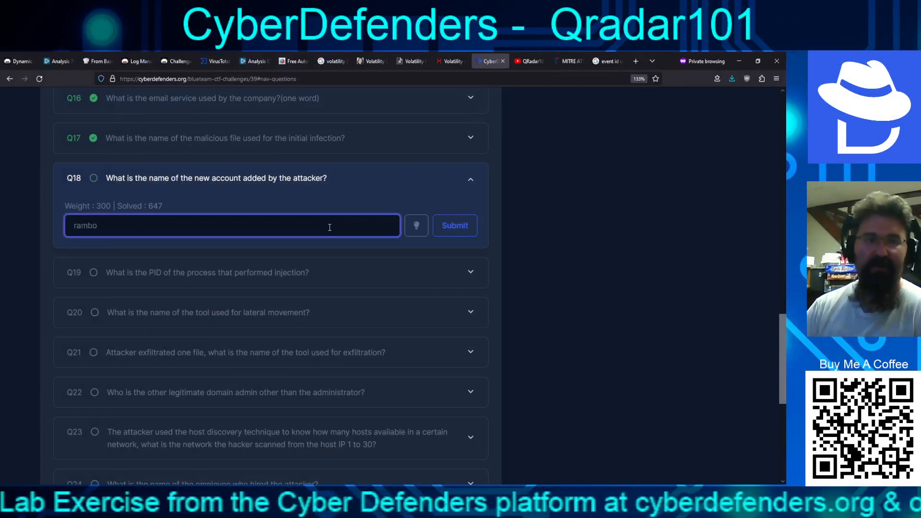
key(Return)
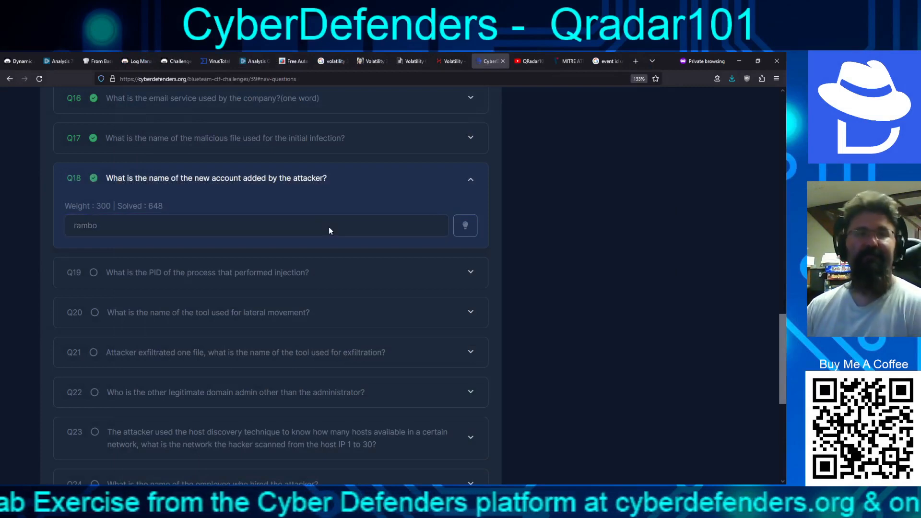
Step: Read through the remaining questions Q19 to Q24 and their answer formats, ending with Q19 about the injecting process's PID open
click(174, 272)
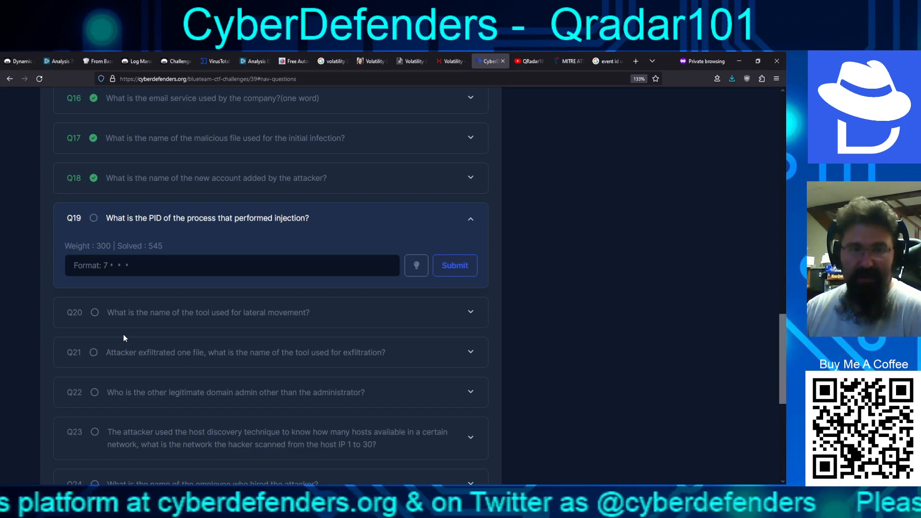
click(187, 321)
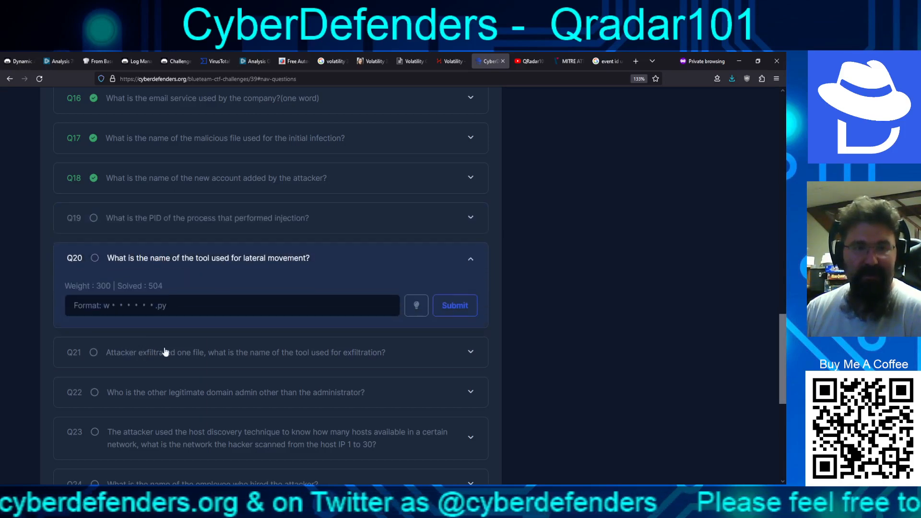
click(165, 353)
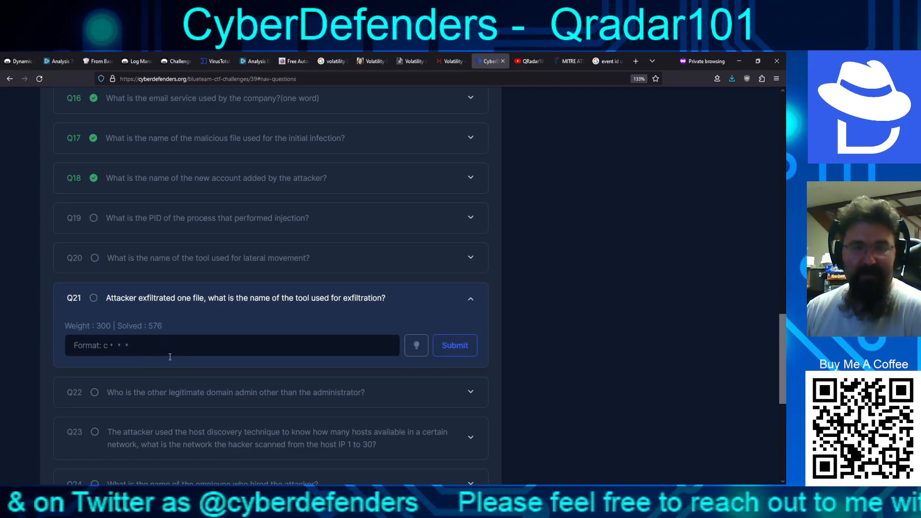
click(166, 393)
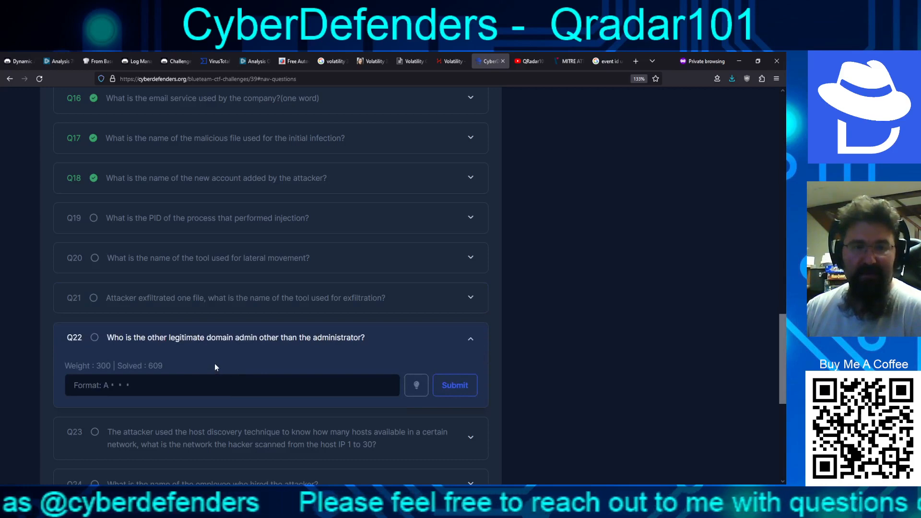
scroll(211, 362, down, 5)
scroll(209, 362, up, 4)
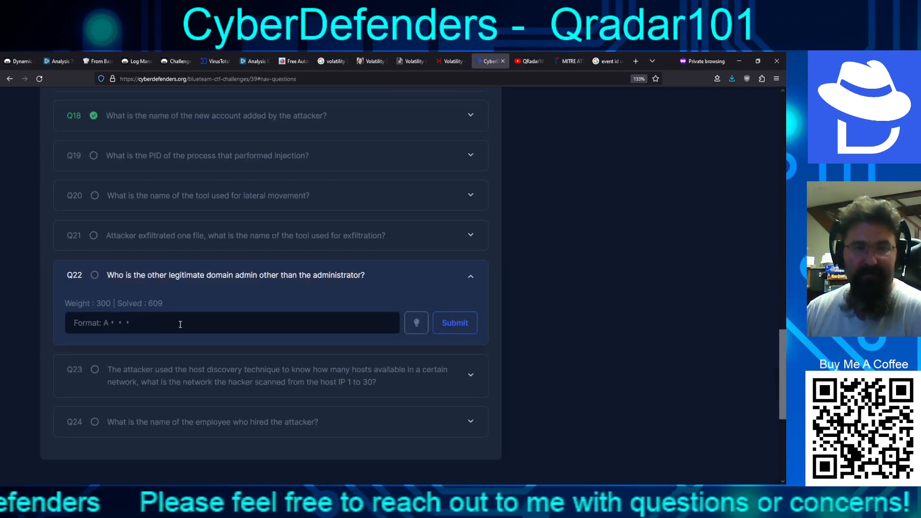
click(191, 377)
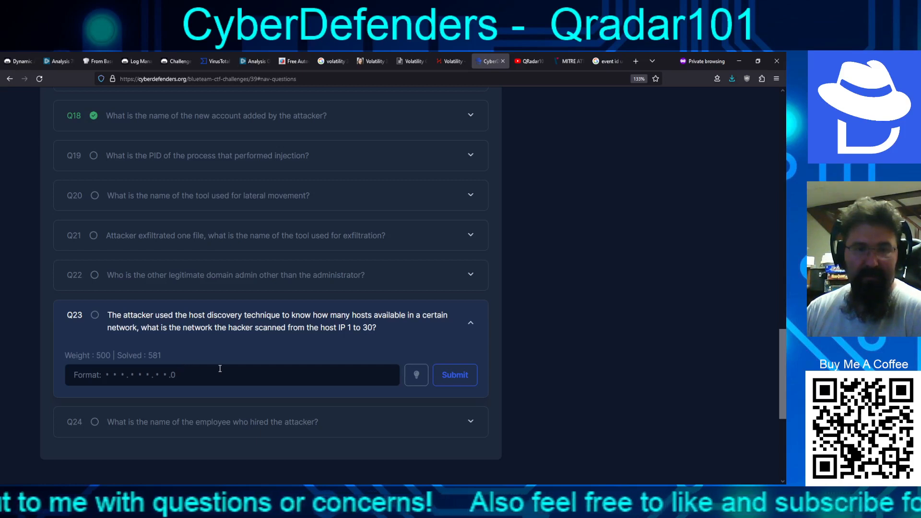
click(213, 423)
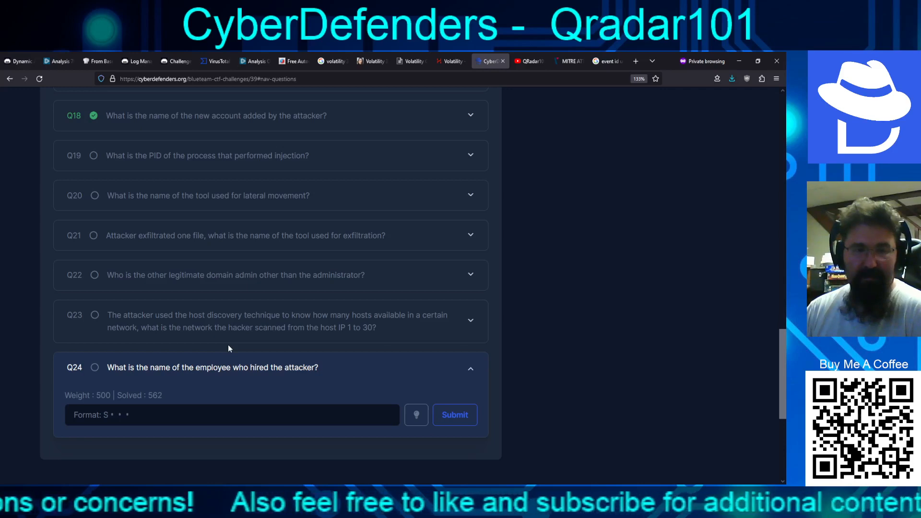
scroll(239, 376, up, 2)
scroll(238, 376, down, 3)
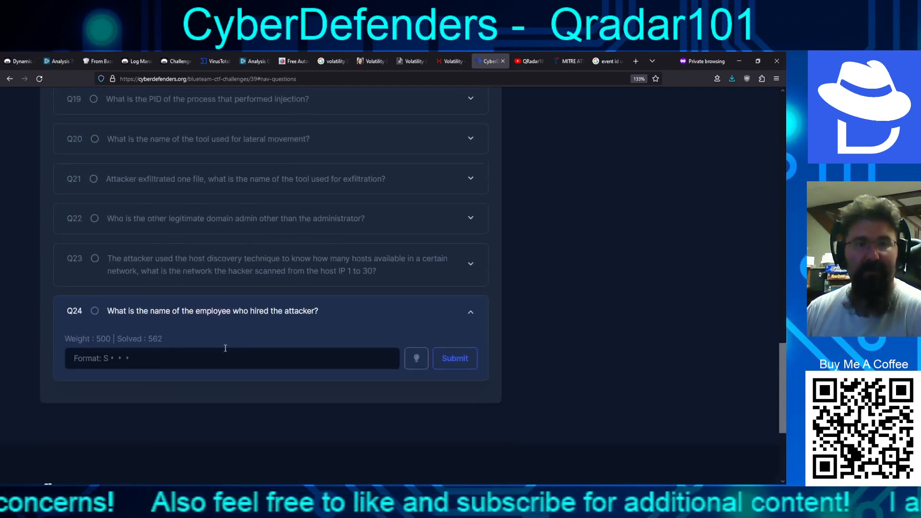
scroll(211, 276, up, 3)
click(174, 276)
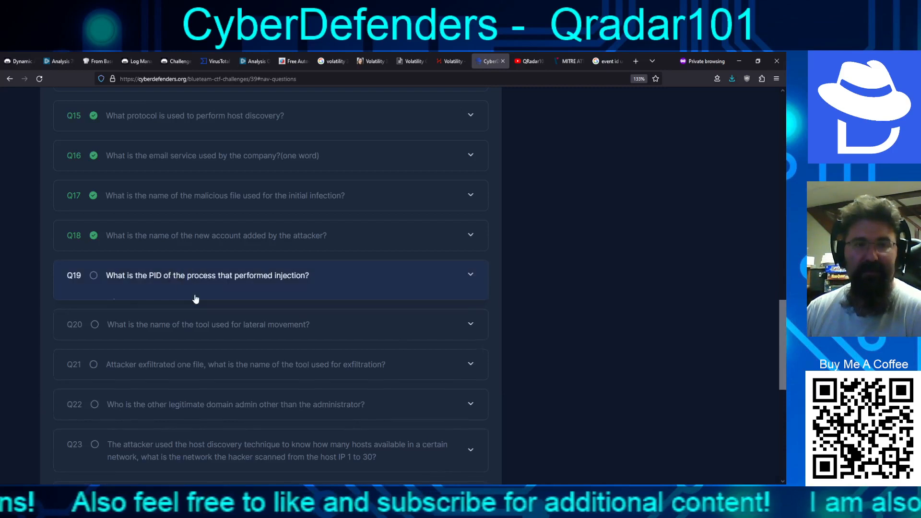
scroll(229, 326, down, 3)
scroll(226, 328, up, 2)
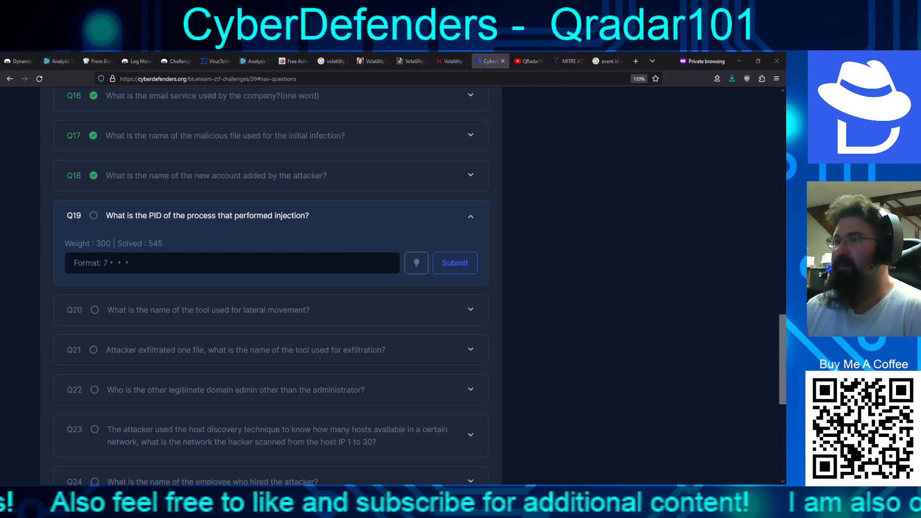
Step: Switch back to QRadar, return to the event list and open the Process Create event from Nov 8, 2020, 10:30:03 PM
key(alt+Tab)
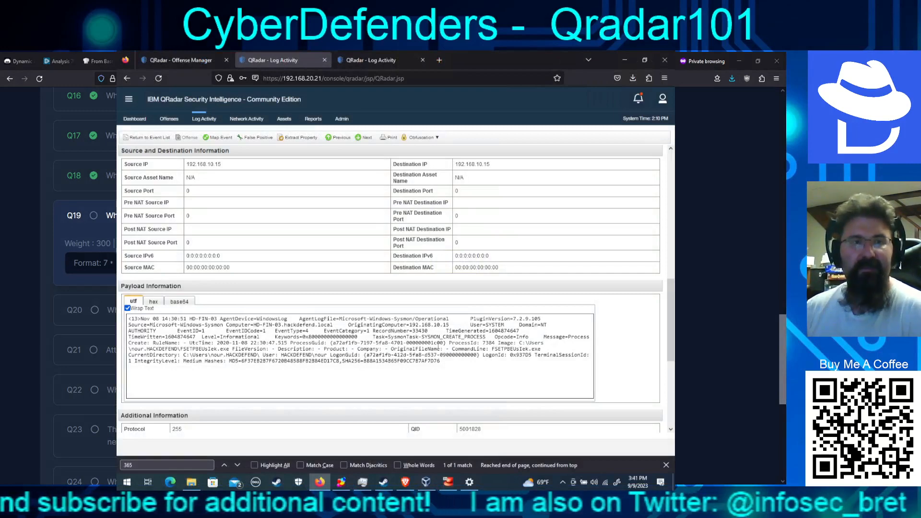
click(148, 137)
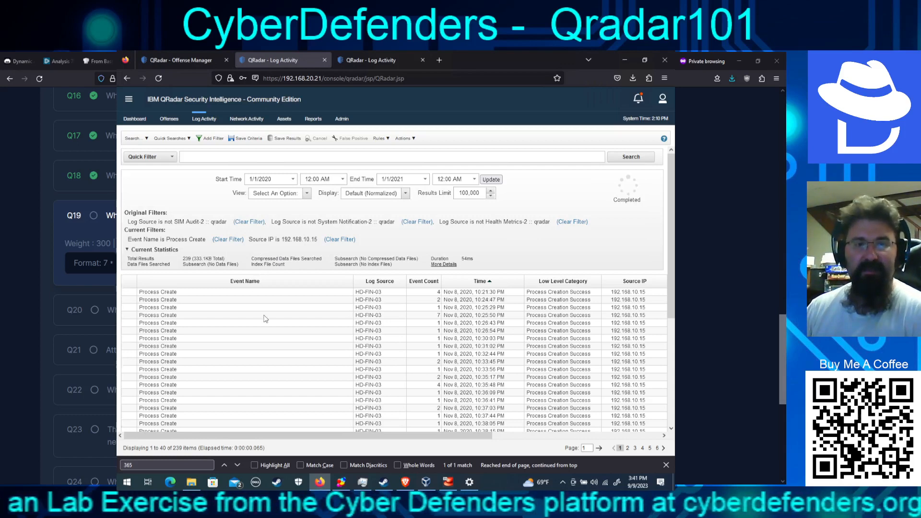
double_click(476, 339)
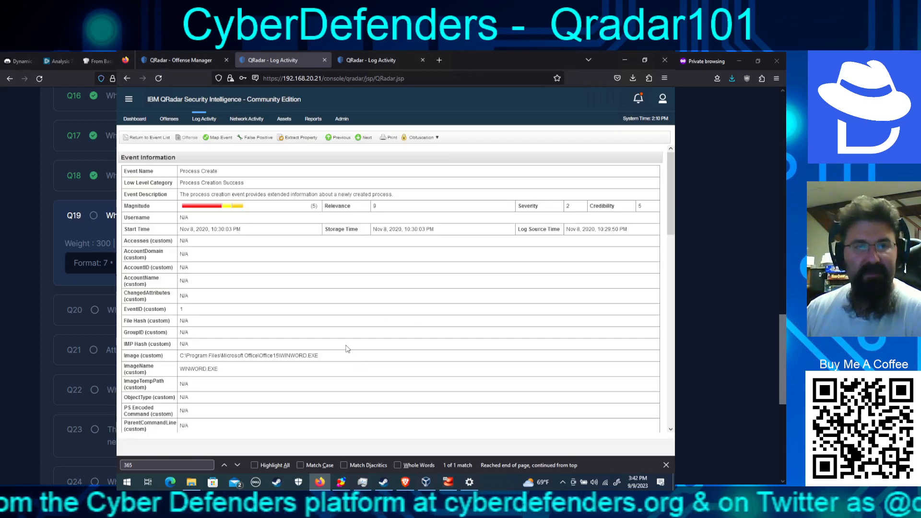
Step: Go to the following Process Create event and select the ProcessId value in its payload
click(366, 138)
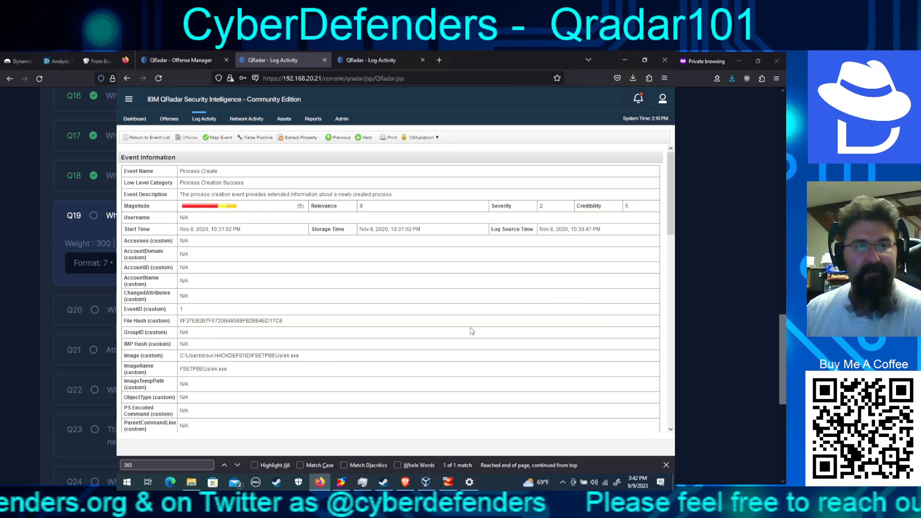
scroll(512, 317, down, 2)
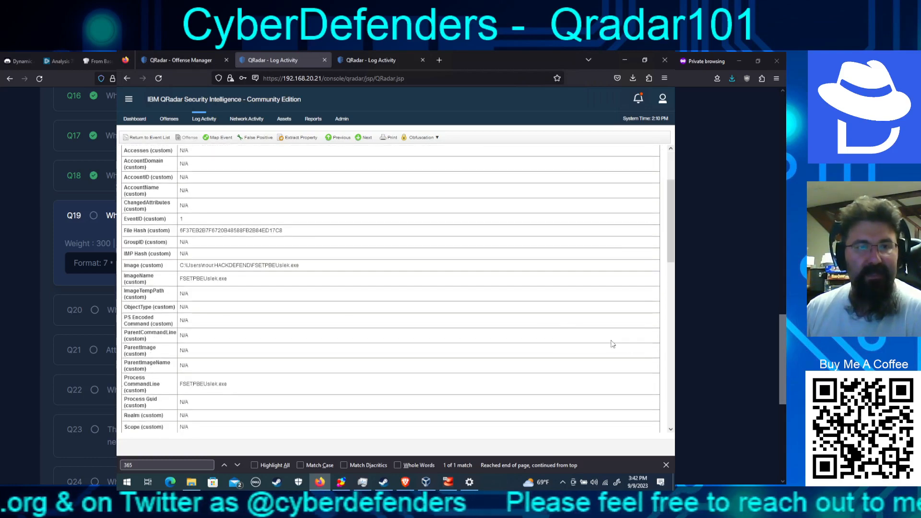
scroll(526, 343, down, 1)
scroll(526, 342, down, 6)
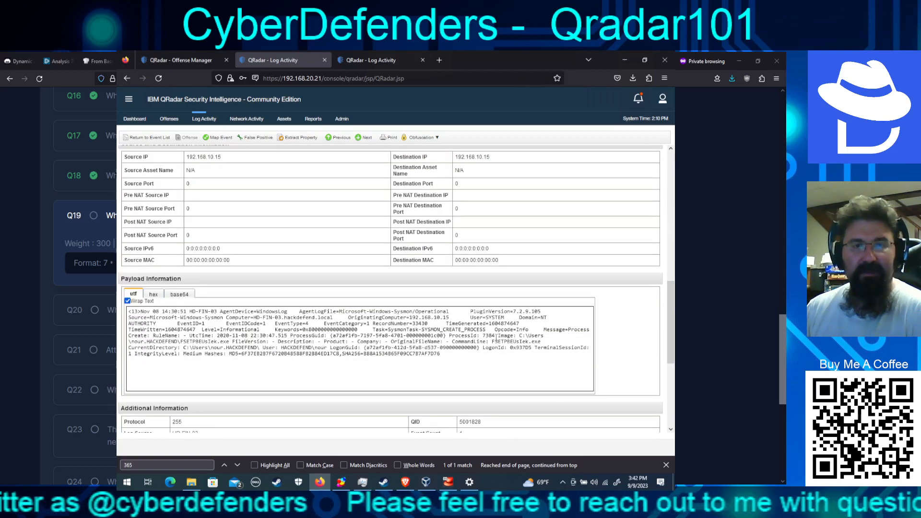
double_click(487, 335)
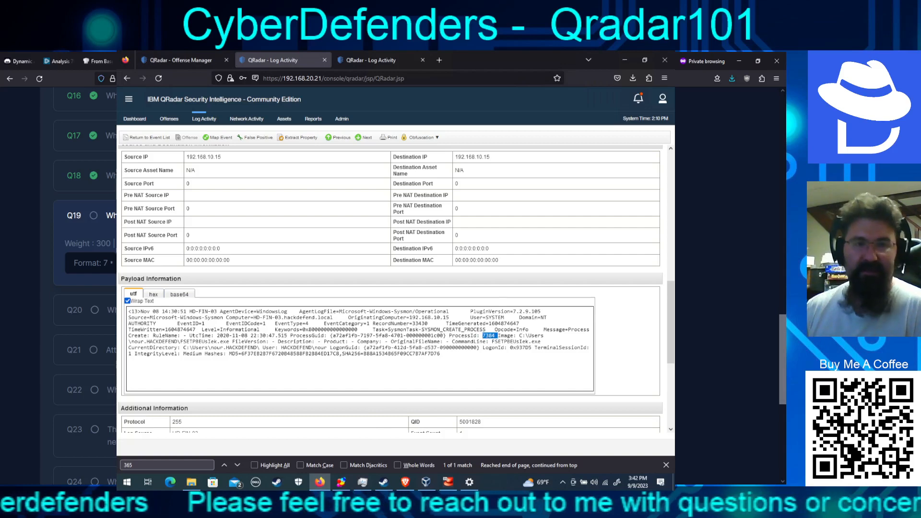
Step: Submit 7384 as the answer to Q19 on the CyberDefenders challenge page and open Q20 about the lateral movement tool
click(91, 263)
text(7)
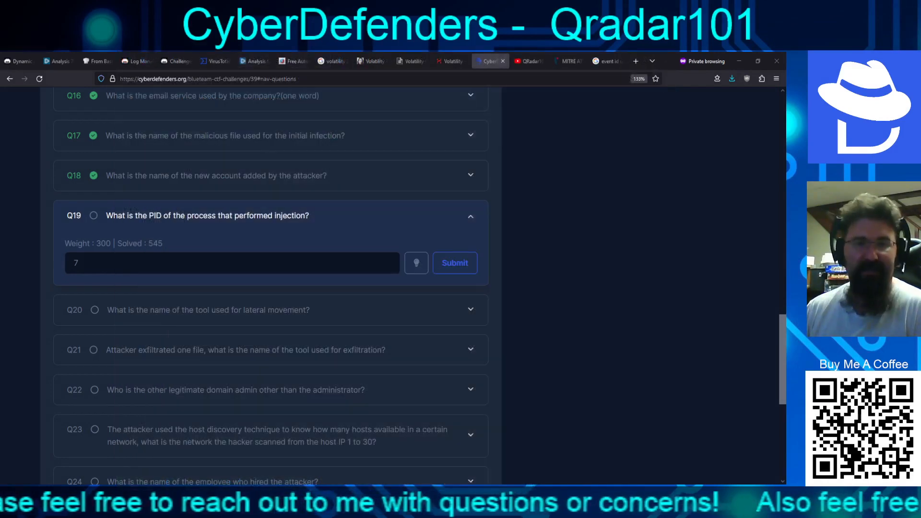
click(311, 262)
text(384)
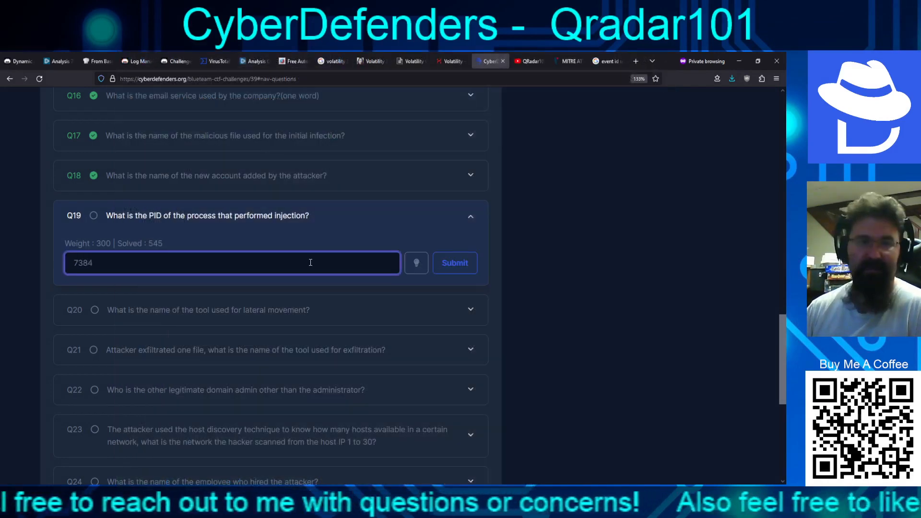
key(Return)
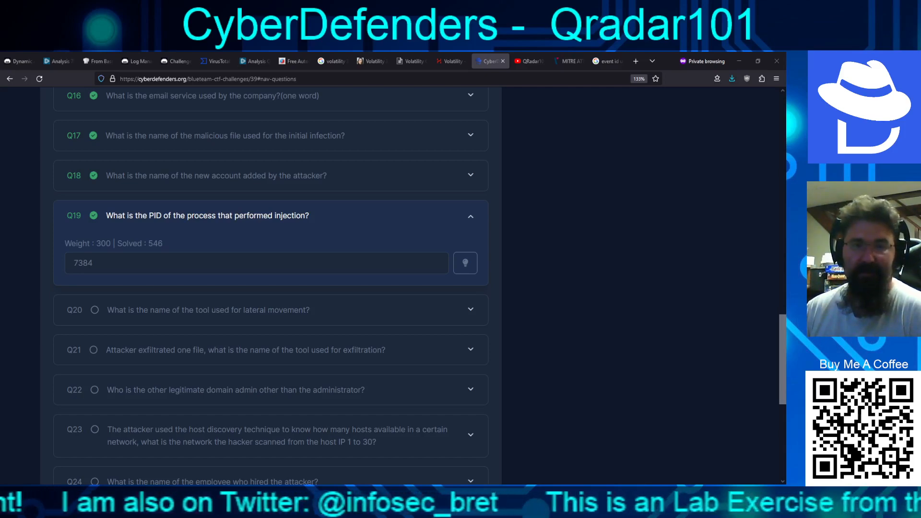
click(325, 310)
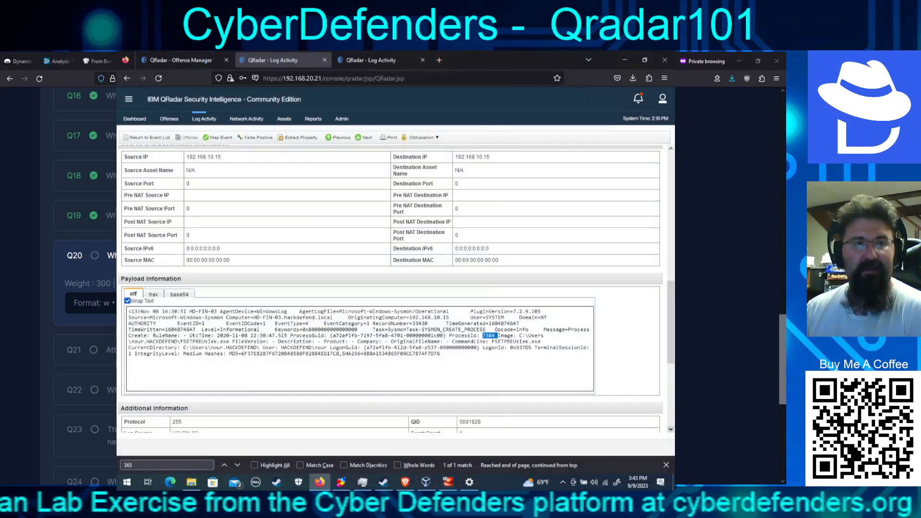
Step: Switch back to QRadar, go to the following Process Create event and read its payload
click(363, 137)
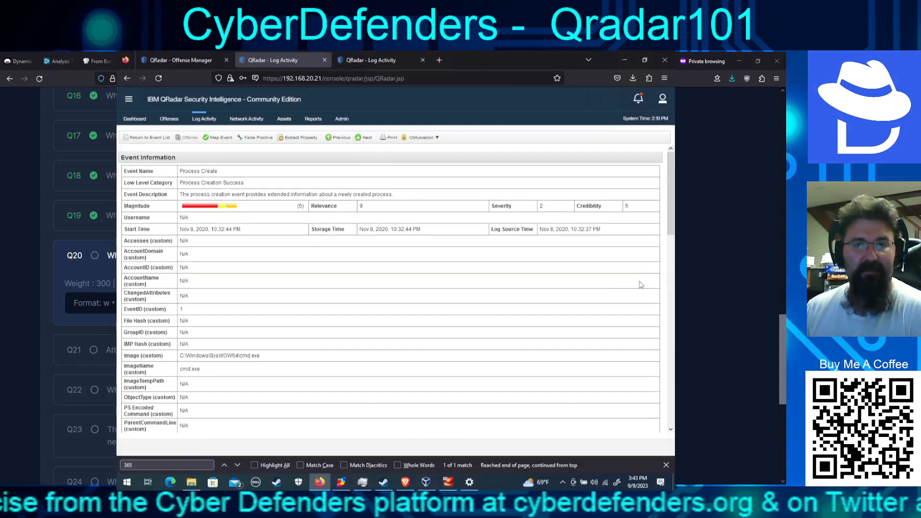
scroll(667, 283, down, 5)
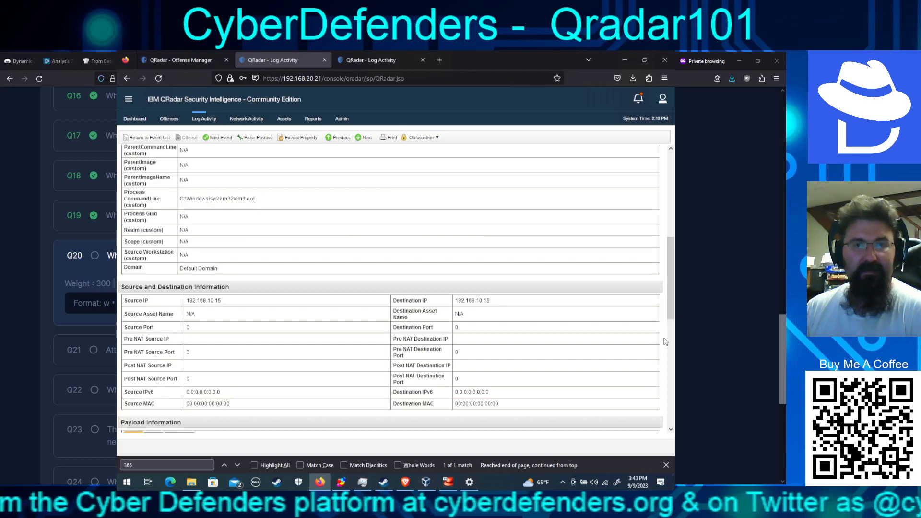
scroll(669, 345, down, 5)
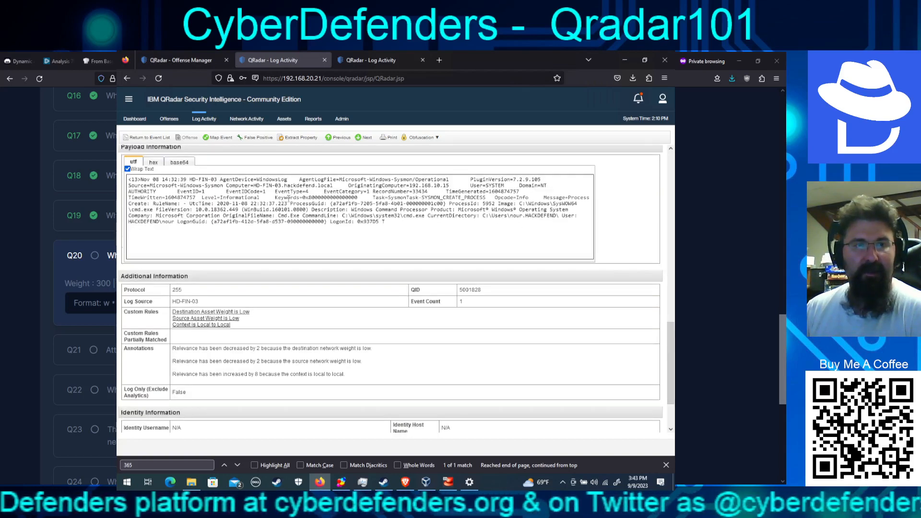
Step: Step forward through the Process Create events to the one from 10:41:56 PM, examine its payload and return to the event list
click(358, 140)
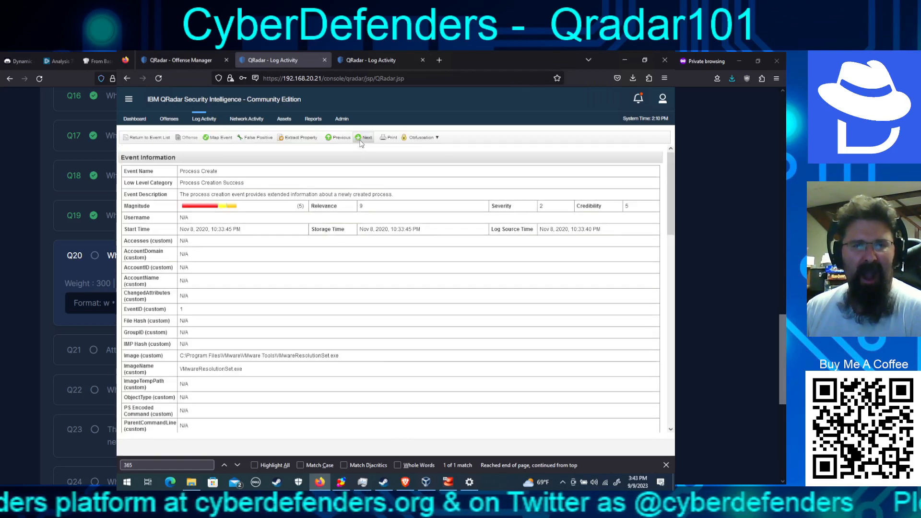
click(361, 141)
click(361, 141)
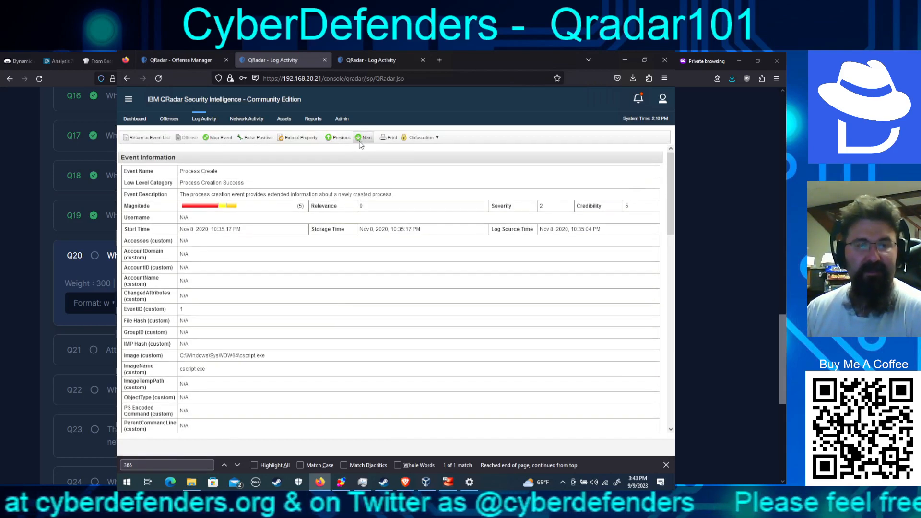
click(361, 140)
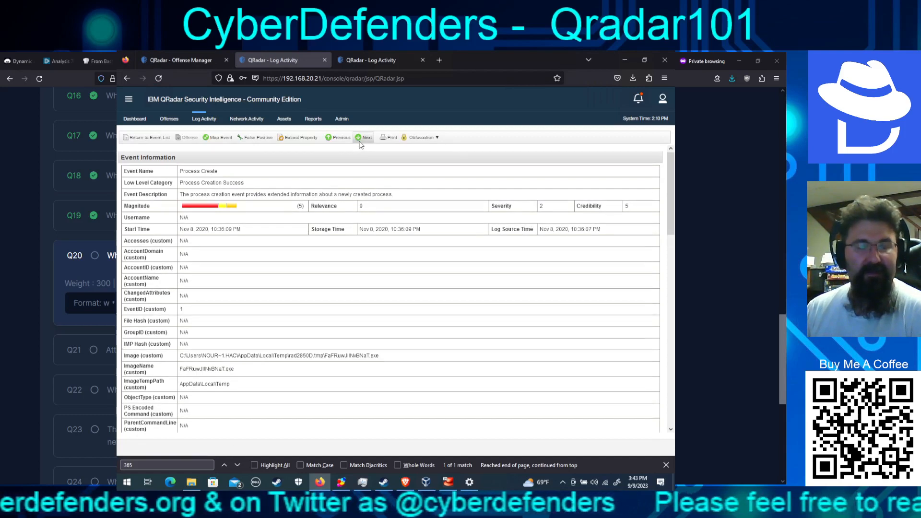
click(361, 139)
click(361, 139)
click(360, 139)
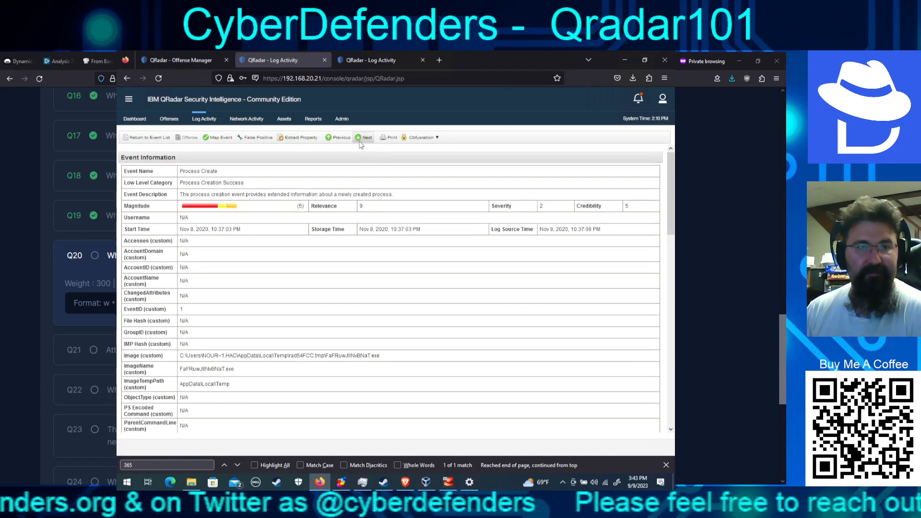
click(361, 139)
click(361, 140)
click(361, 140)
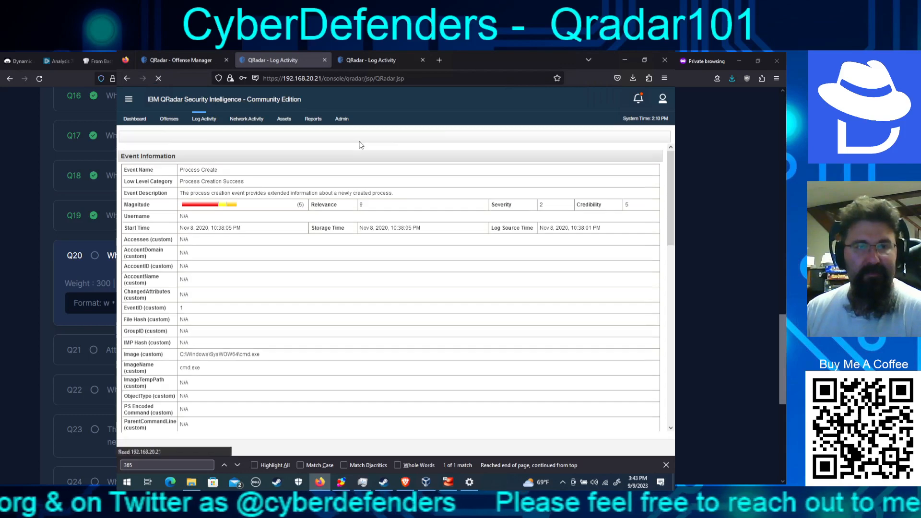
click(360, 142)
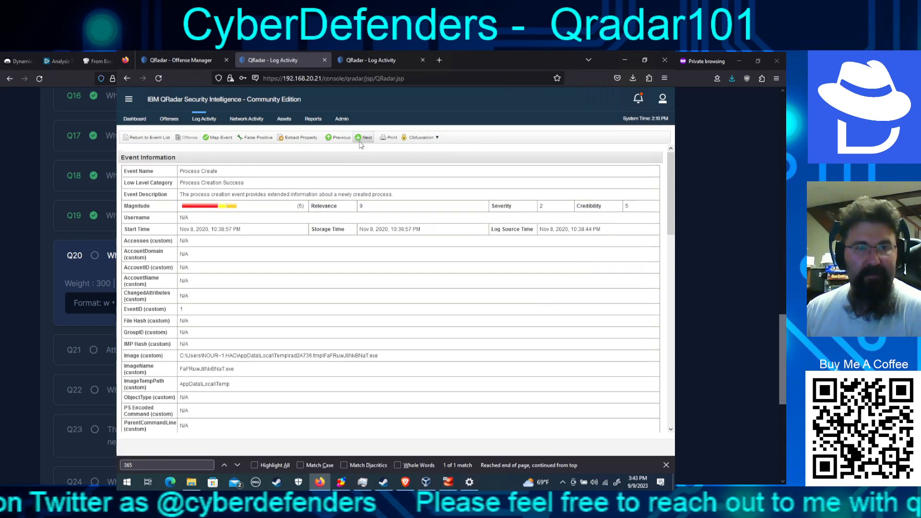
click(361, 143)
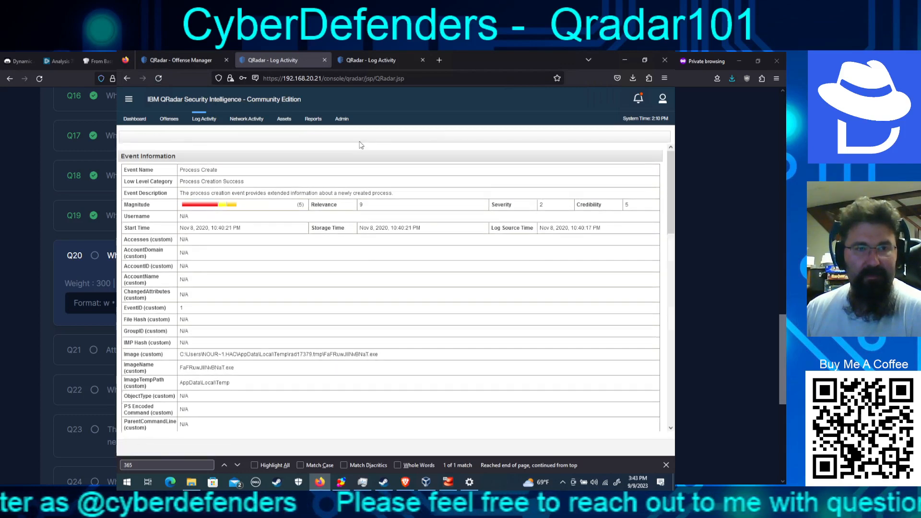
click(361, 143)
click(361, 143)
click(361, 143)
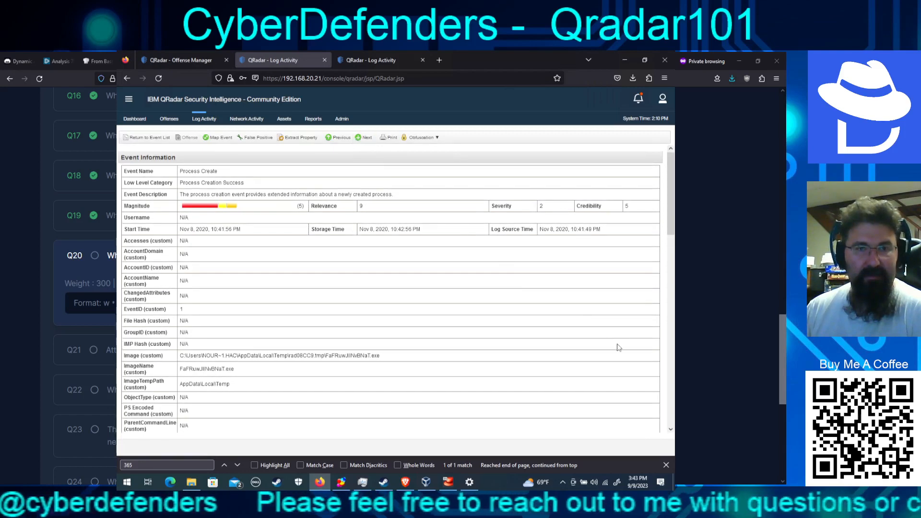
click(670, 388)
click(670, 389)
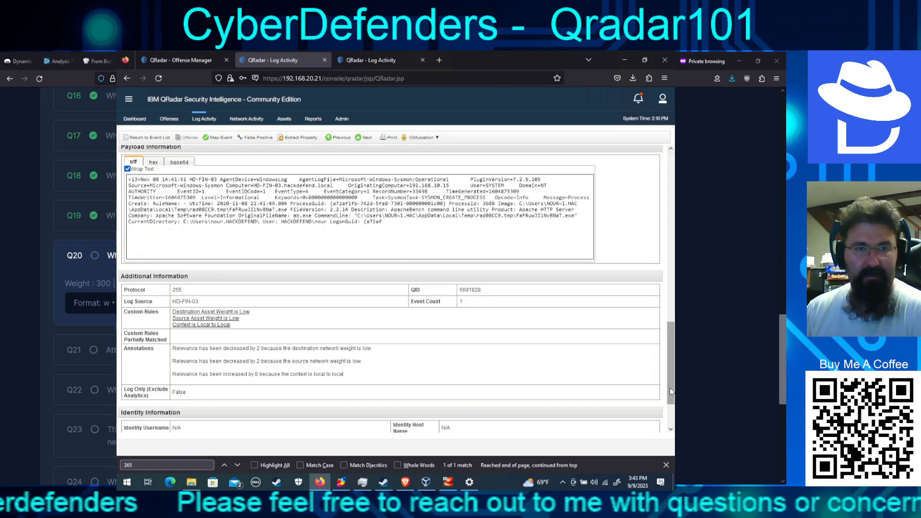
drag(670, 388, 668, 363)
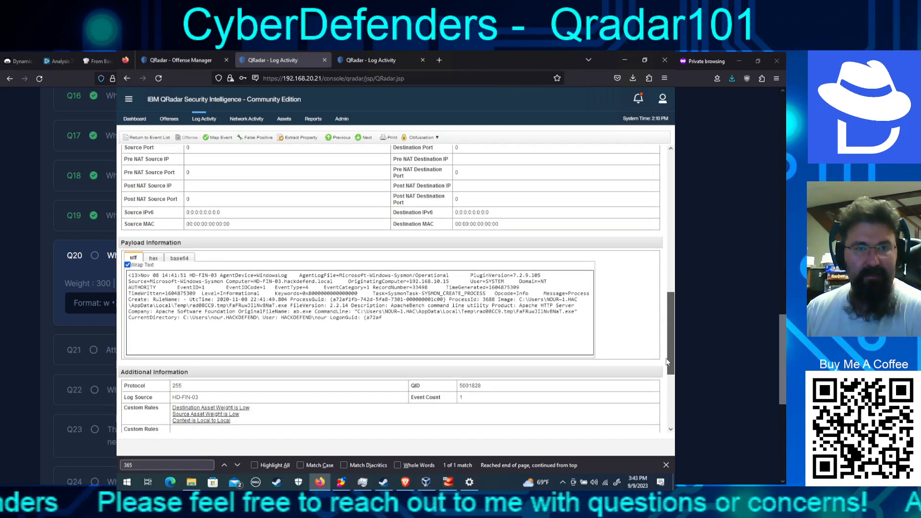
drag(668, 362, 665, 194)
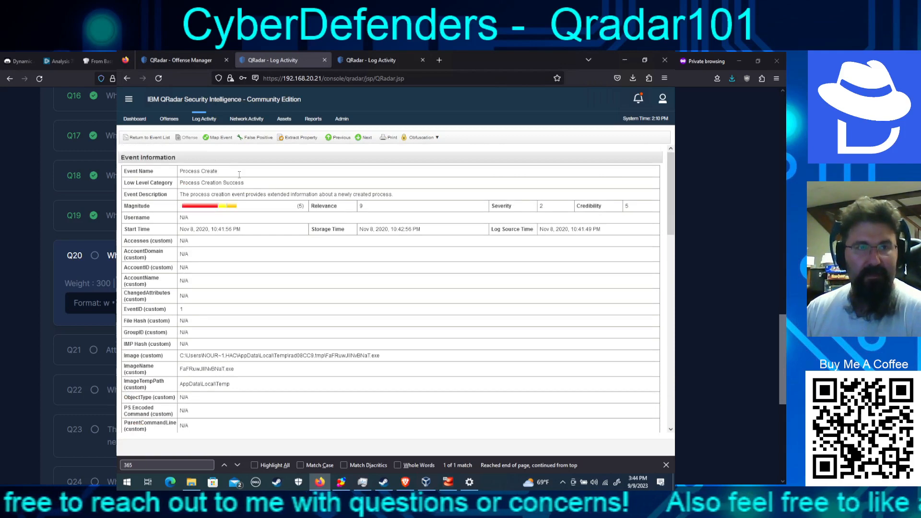
click(146, 137)
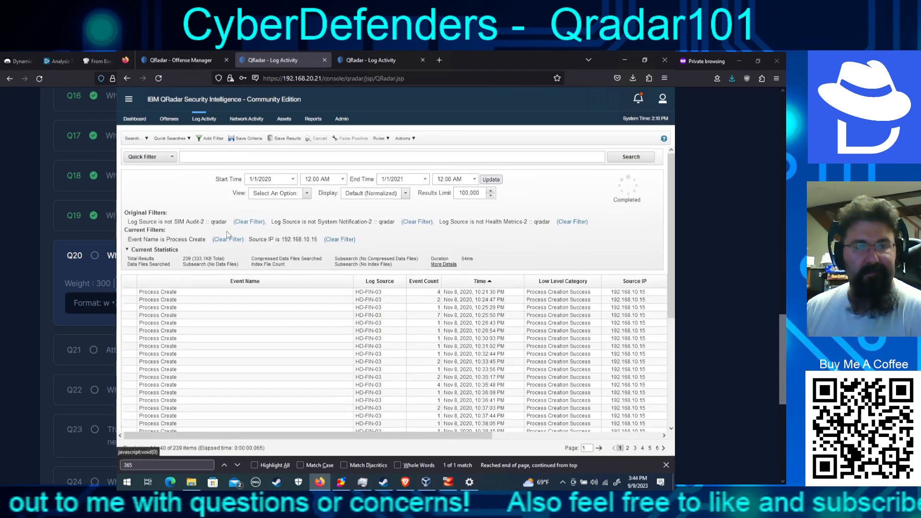
Step: Try a quick filter for "py" on the Process Create events and clear that filter again
click(196, 159)
text(py)
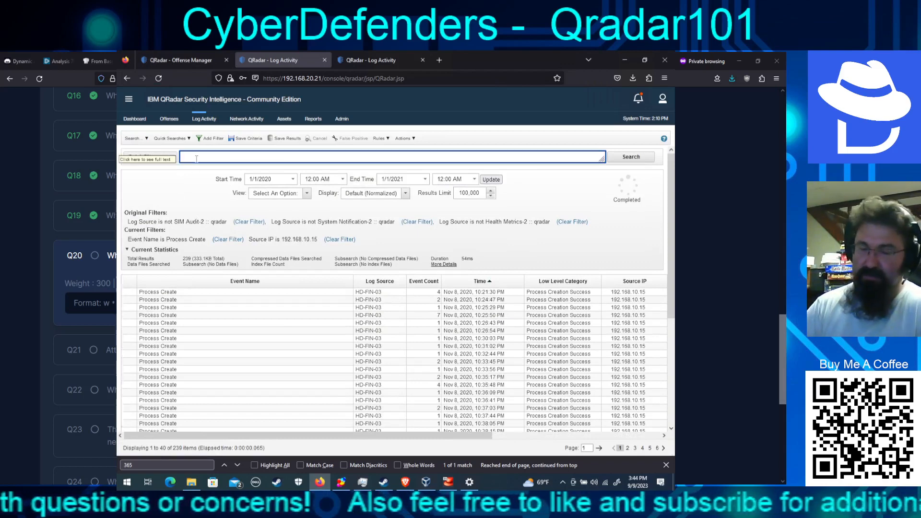
key(Return)
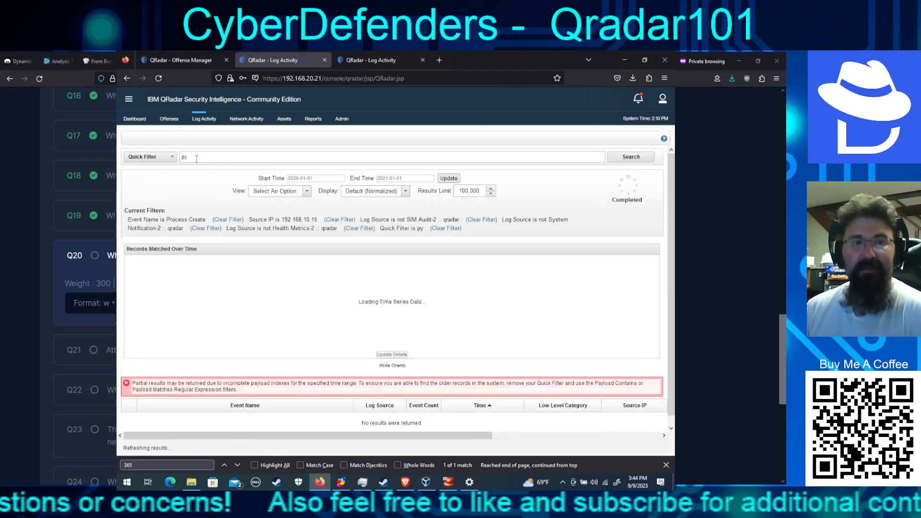
scroll(265, 290, down, 1)
scroll(265, 290, up, 1)
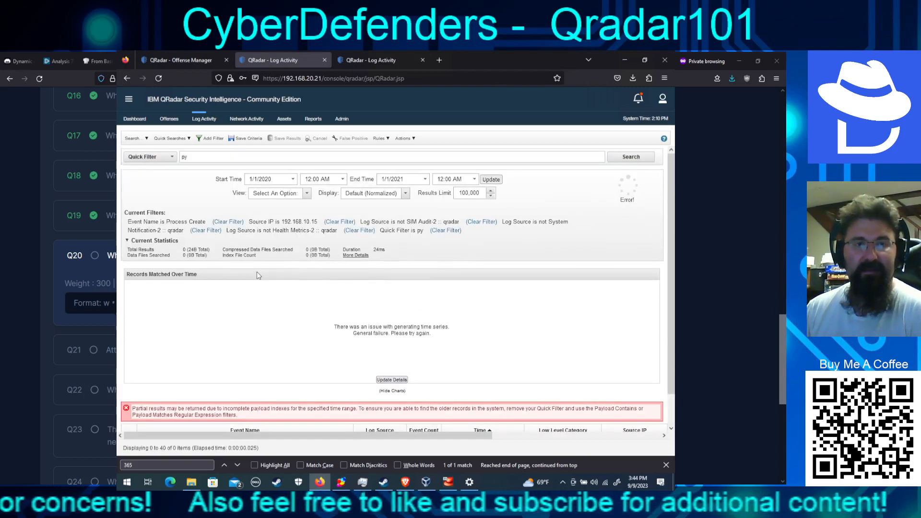
click(446, 231)
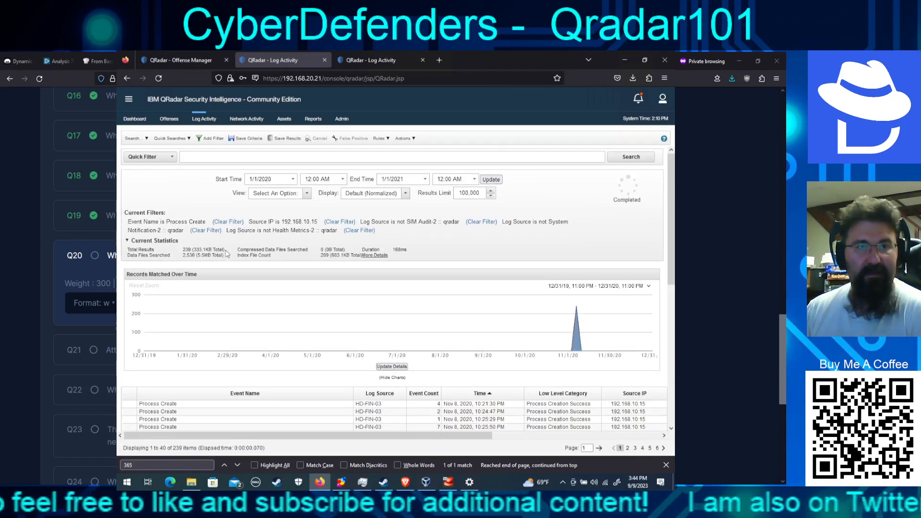
Step: Clear the event name and source IP filters and add a filter for payloads matching the regular expression .py
click(224, 223)
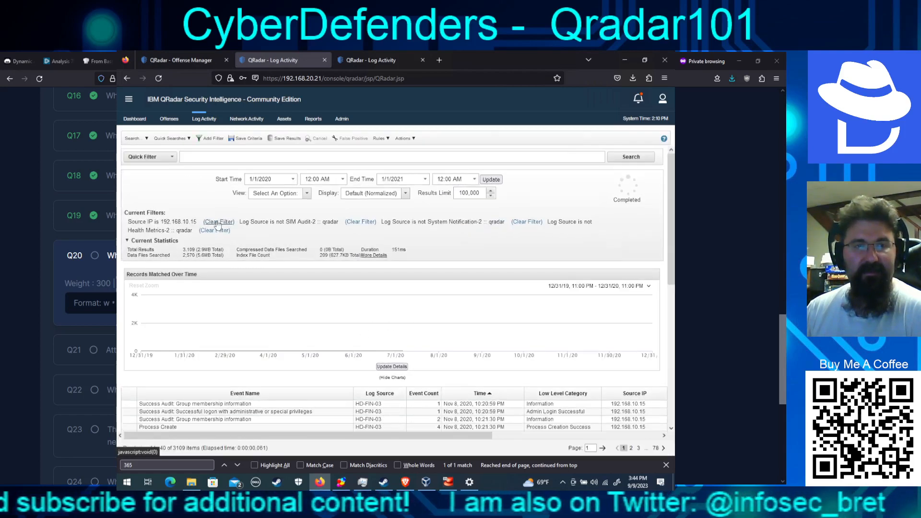
click(218, 223)
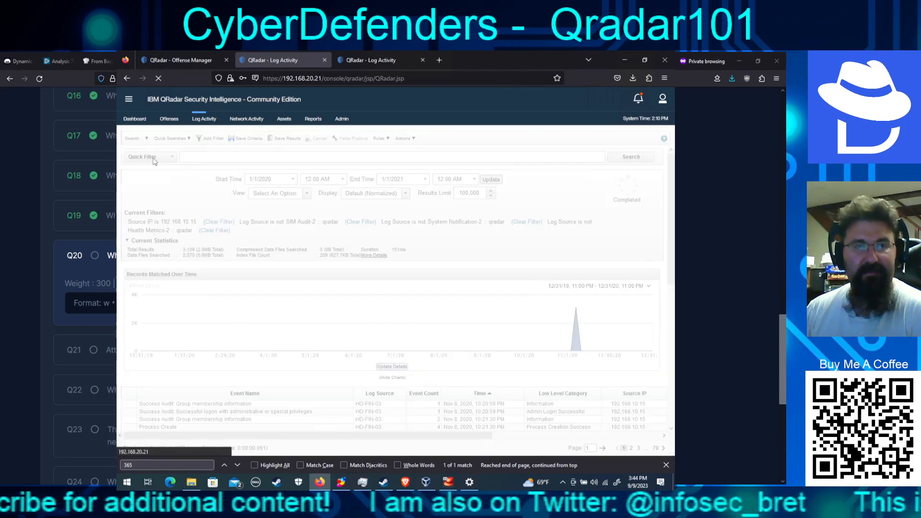
click(135, 138)
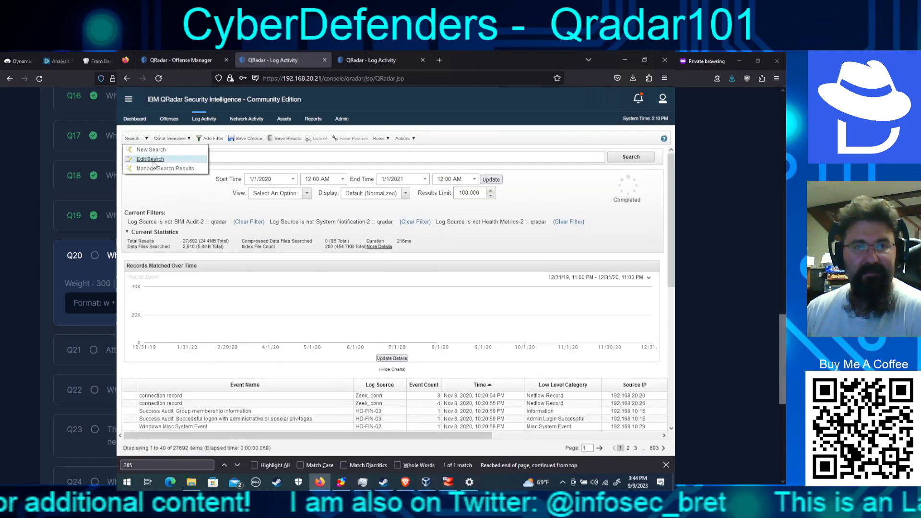
click(213, 138)
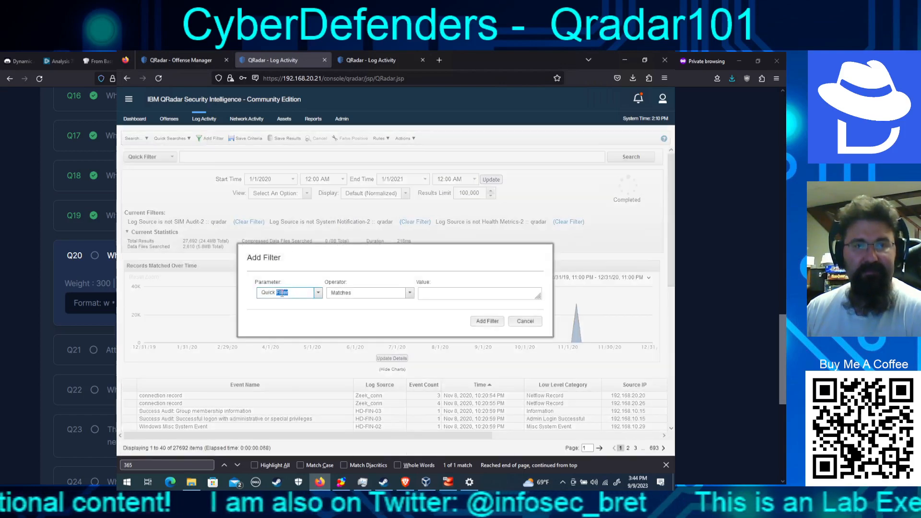
click(313, 293)
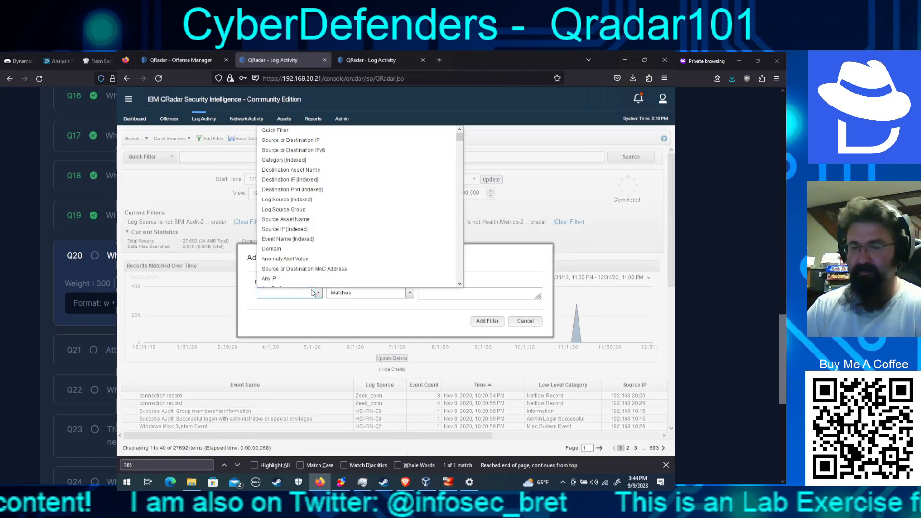
text(payload)
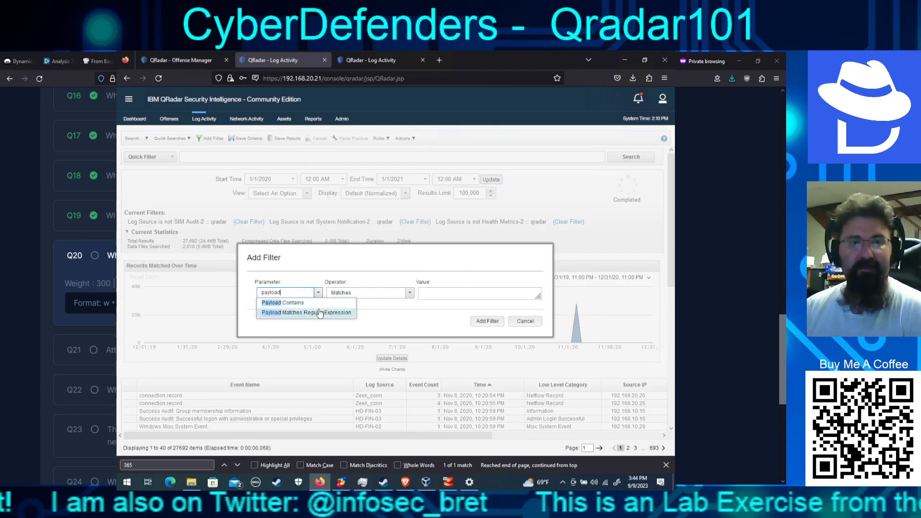
click(322, 313)
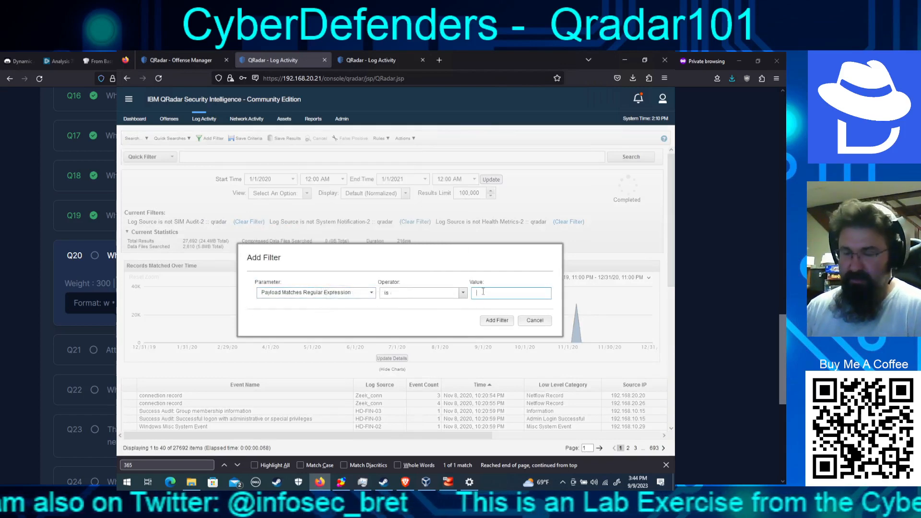
text(.py)
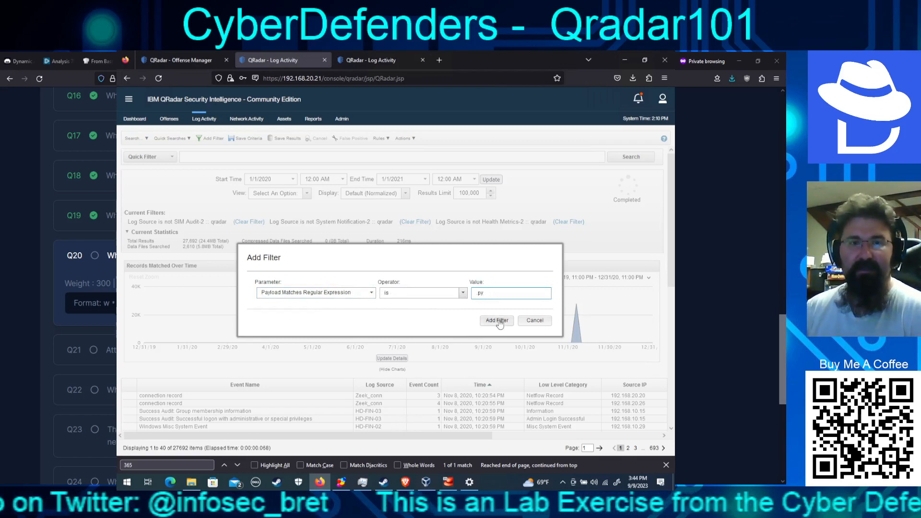
click(498, 321)
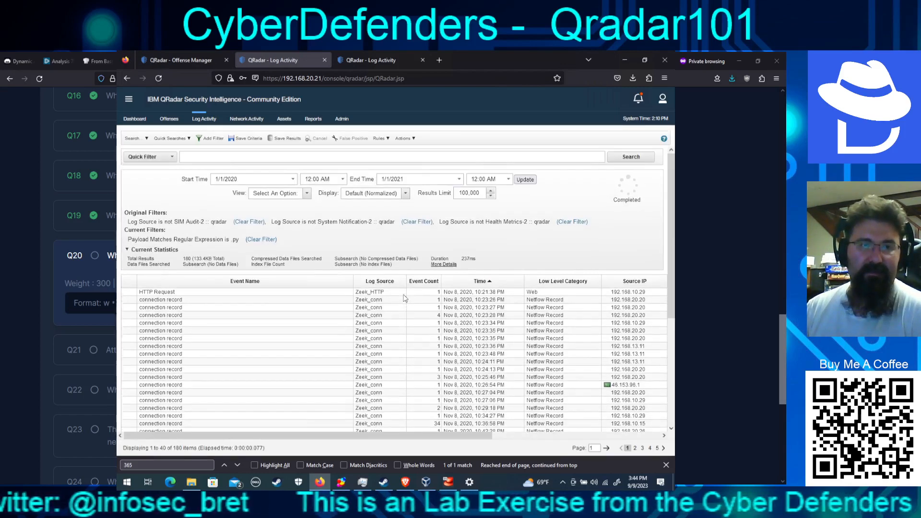
Step: Open the HTTP Request event from Nov 8, 2020, 10:21:38 PM and examine its payload
double_click(368, 292)
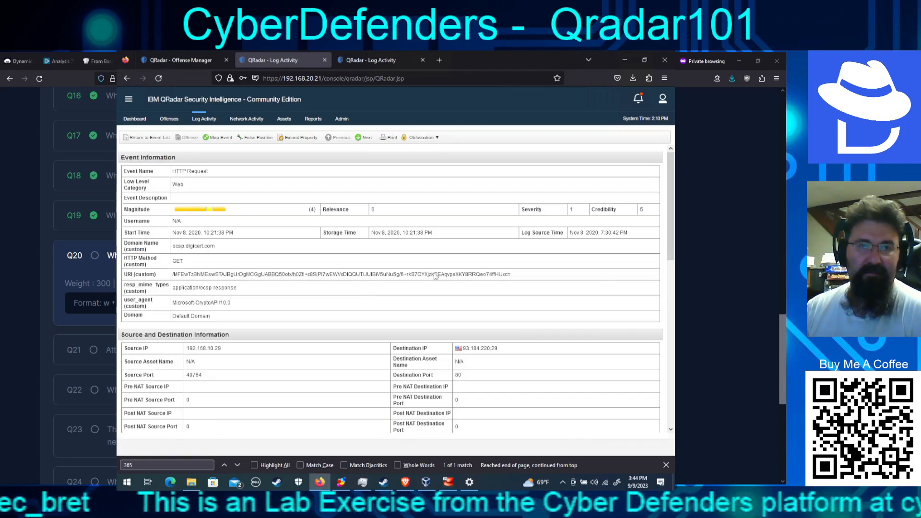
click(670, 326)
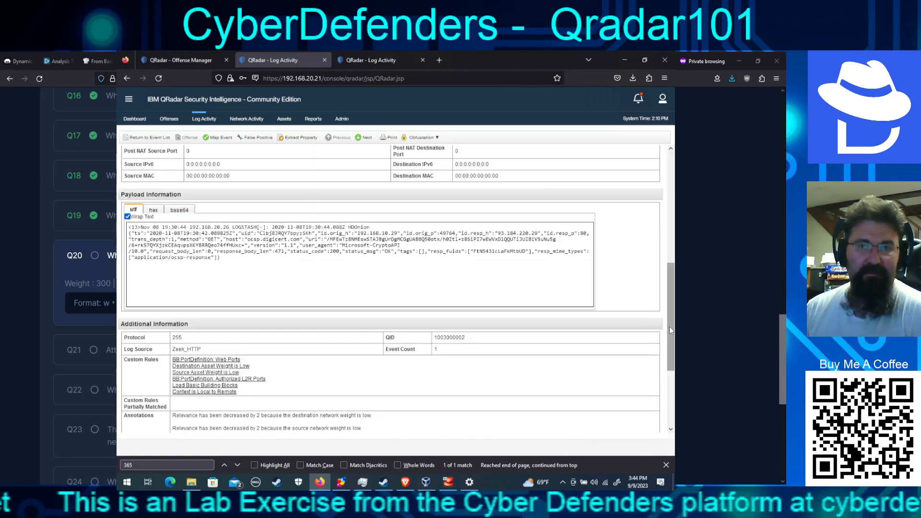
drag(670, 327, 667, 313)
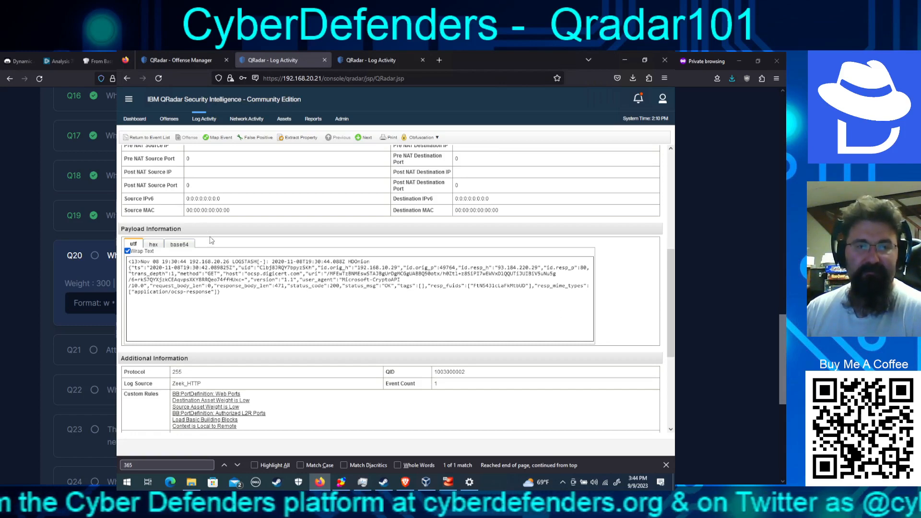
Step: Search the open HTTP Request event page for ".py" and return to the event list
click(142, 464)
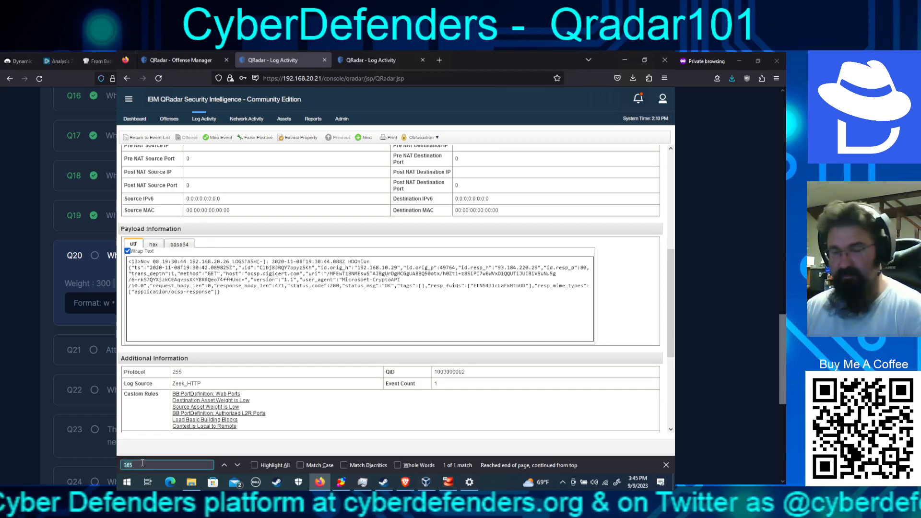
text(.py)
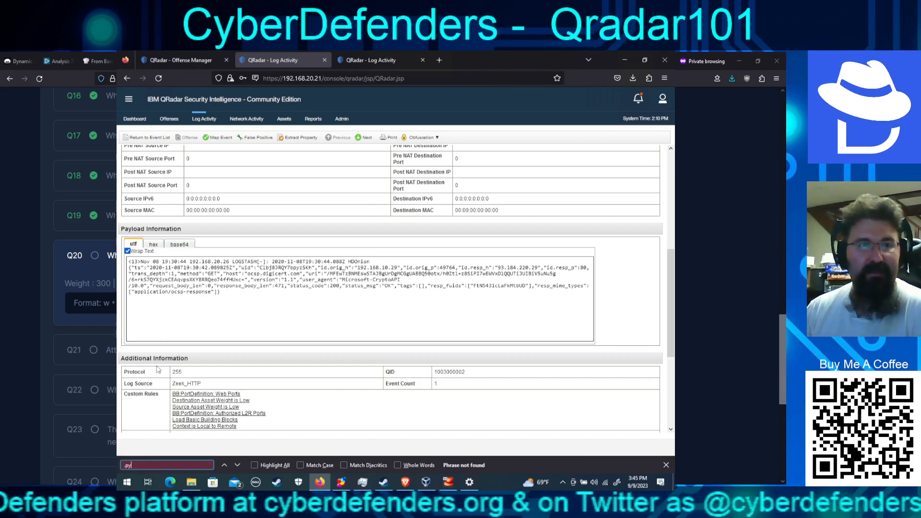
scroll(142, 163, up, 2)
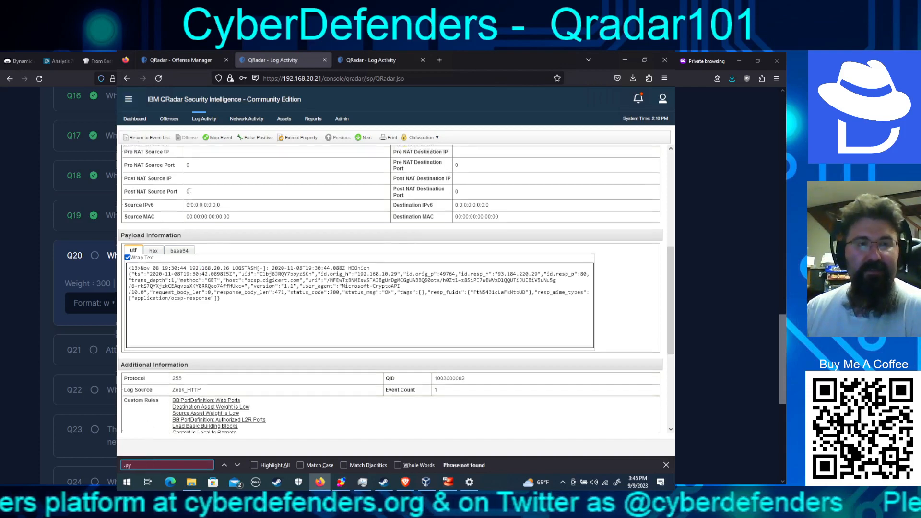
click(143, 137)
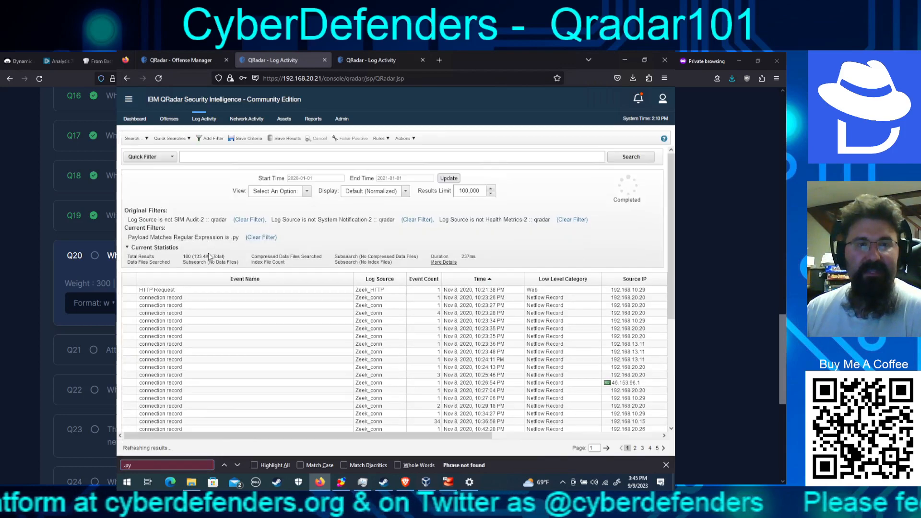
Step: Clear the payload regular expression filter and add a Payload Contains filter with the value .py
click(276, 240)
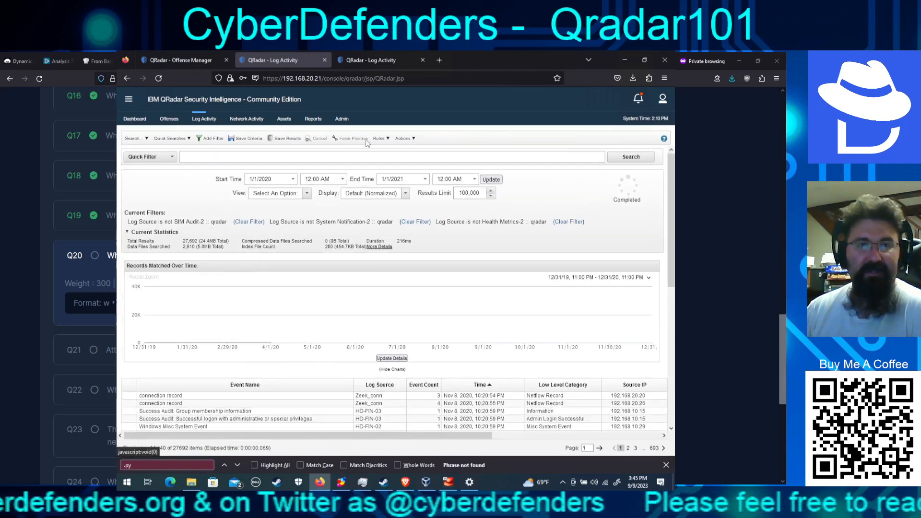
click(212, 139)
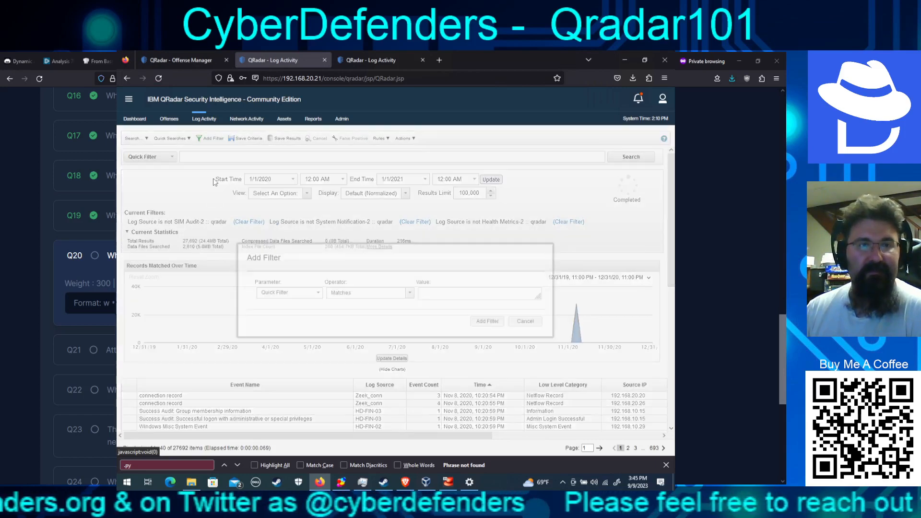
click(311, 291)
text(payload)
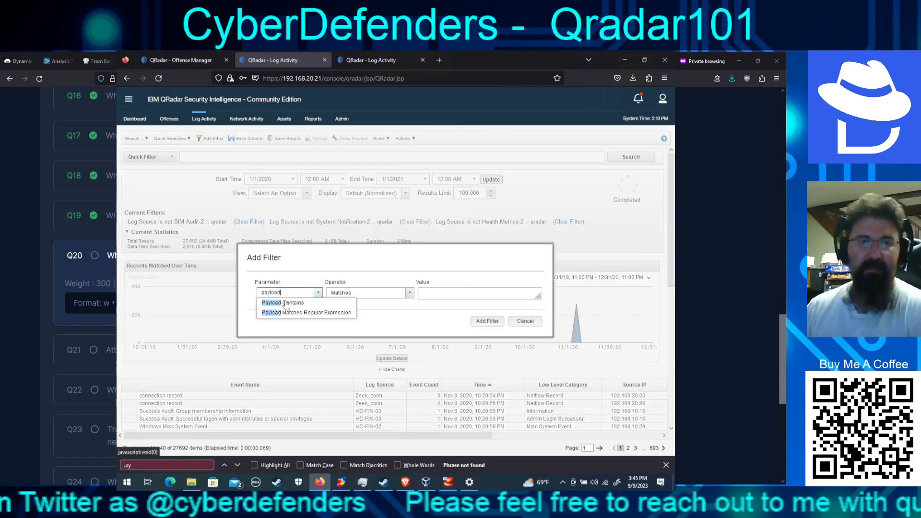
click(287, 303)
text(.py)
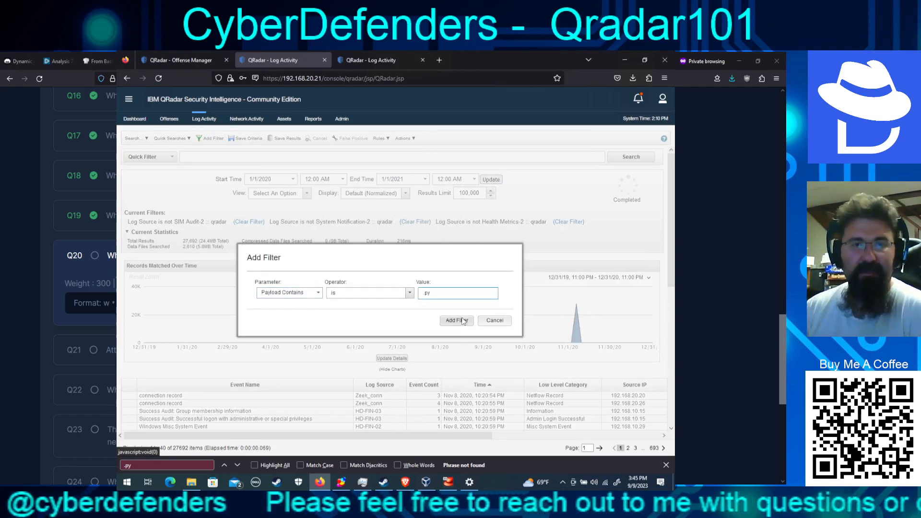
click(458, 320)
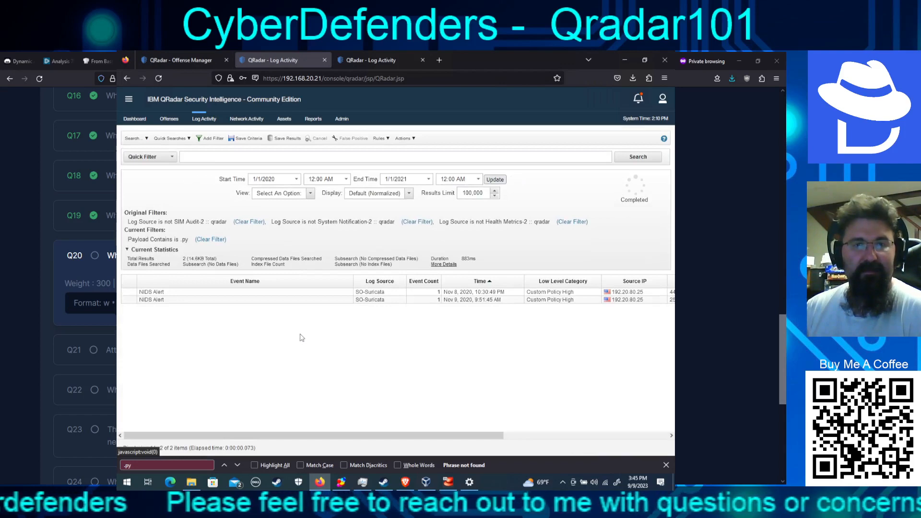
Step: Open the NIDS Alert event from Nov 8, 2020, 10:30:49 PM and locate ".py" in its payload
double_click(195, 292)
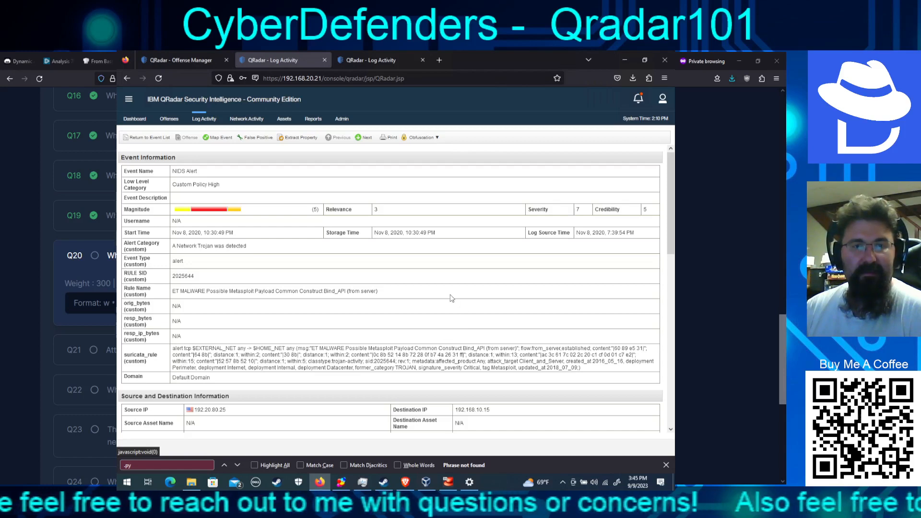
scroll(458, 307, down, 5)
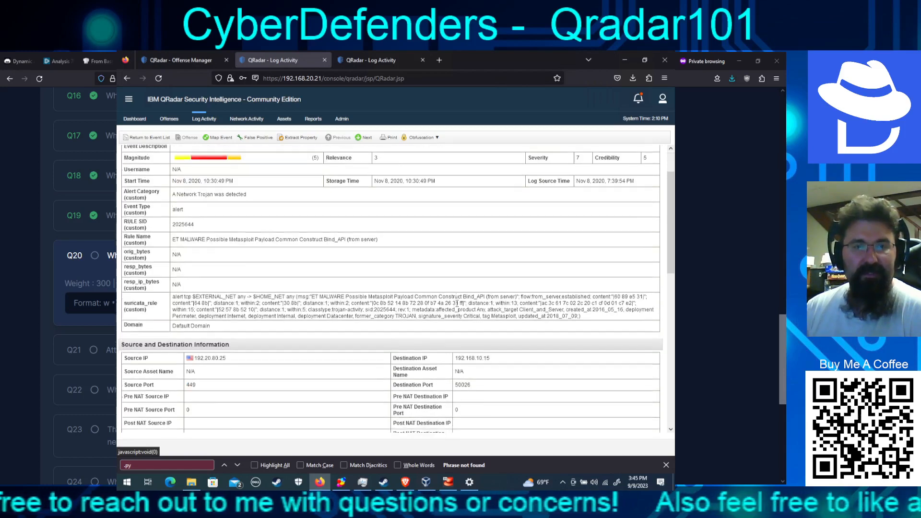
scroll(458, 307, down, 1)
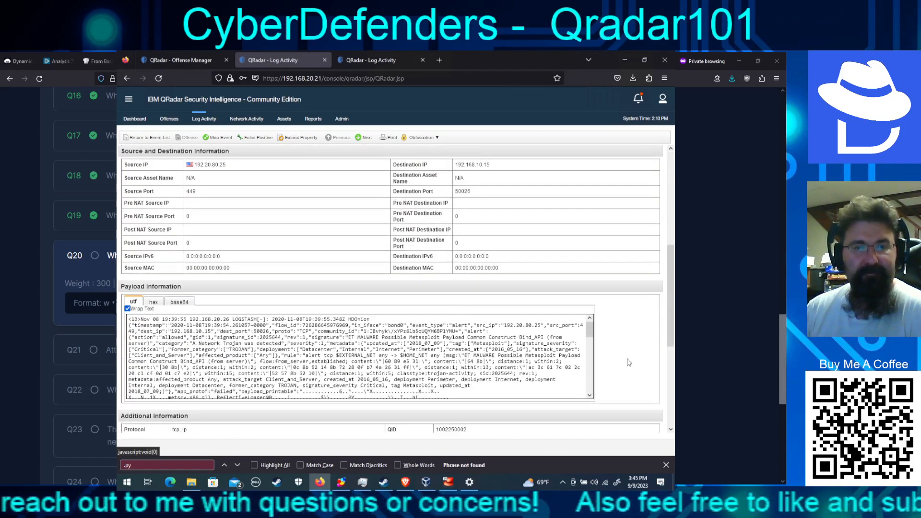
click(237, 465)
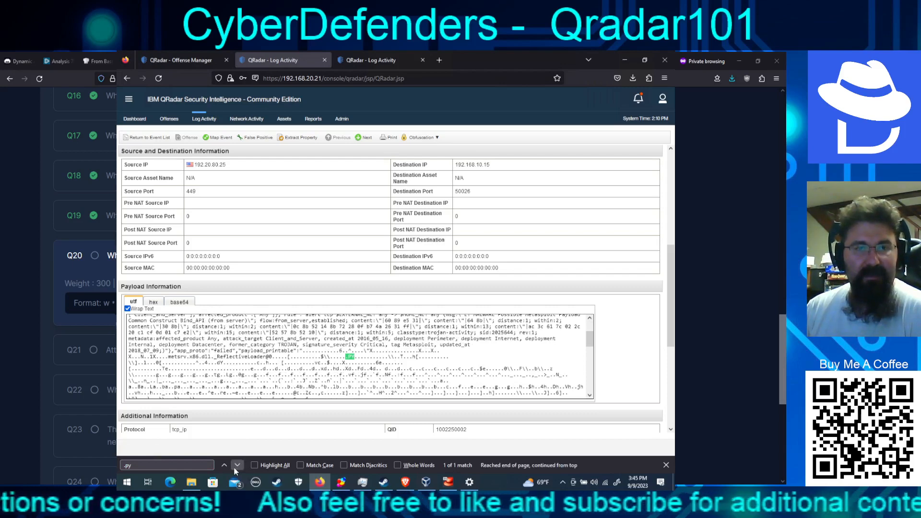
click(235, 467)
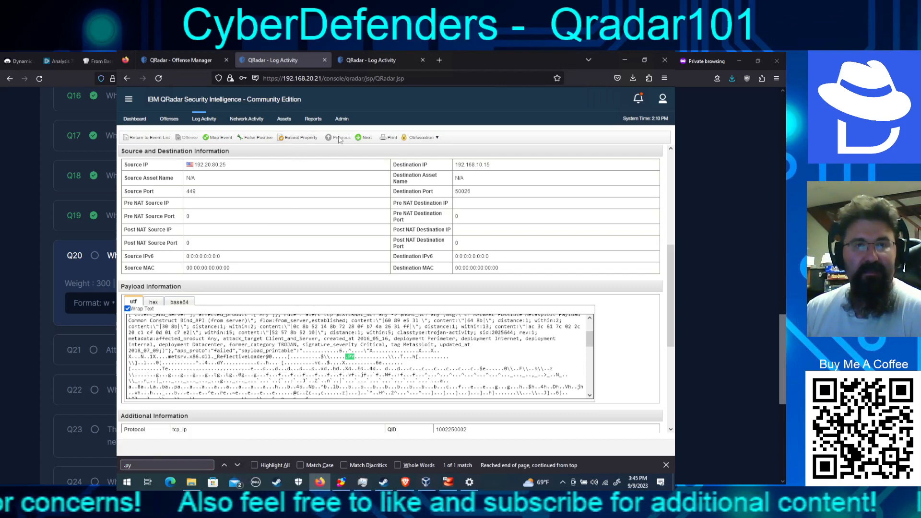
Step: Go to the following NIDS Alert event, locate ".py" in its payload and examine the payload and alert details
click(364, 138)
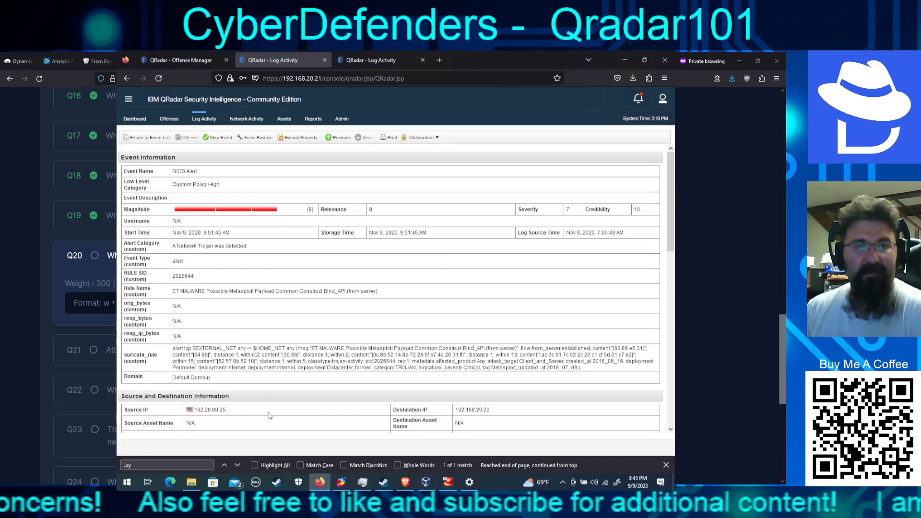
click(239, 467)
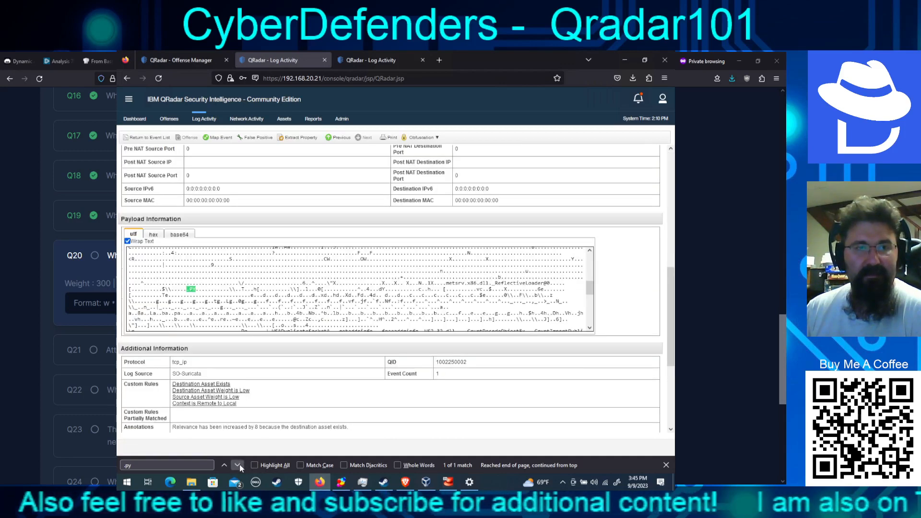
scroll(402, 323, down, 5)
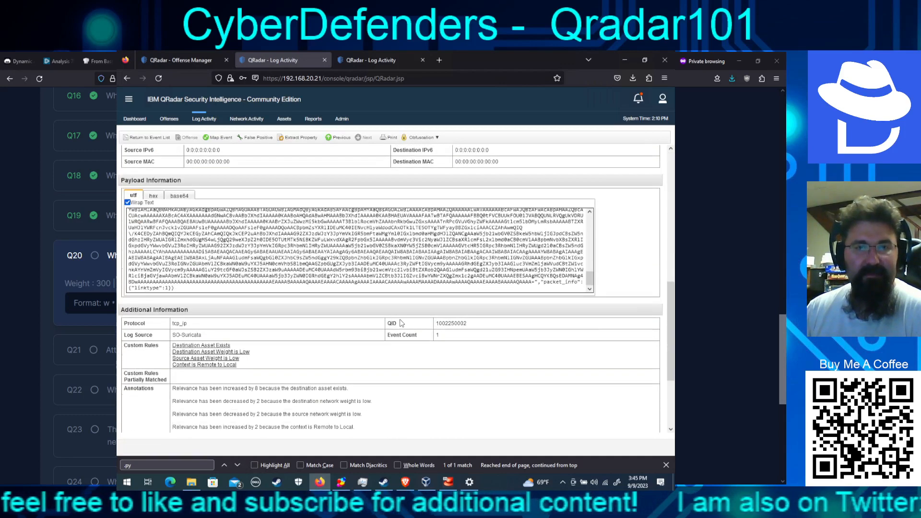
scroll(362, 293, up, 5)
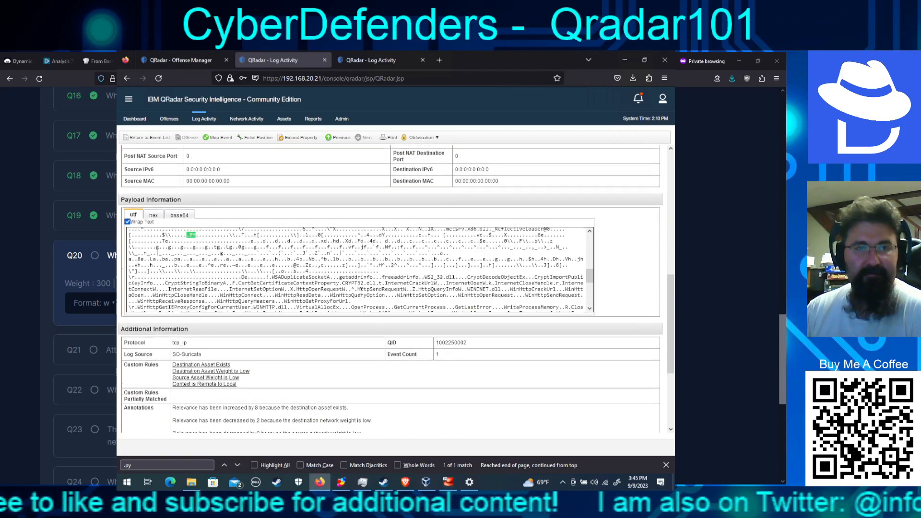
scroll(362, 292, up, 5)
scroll(369, 302, up, 2)
scroll(368, 302, up, 1)
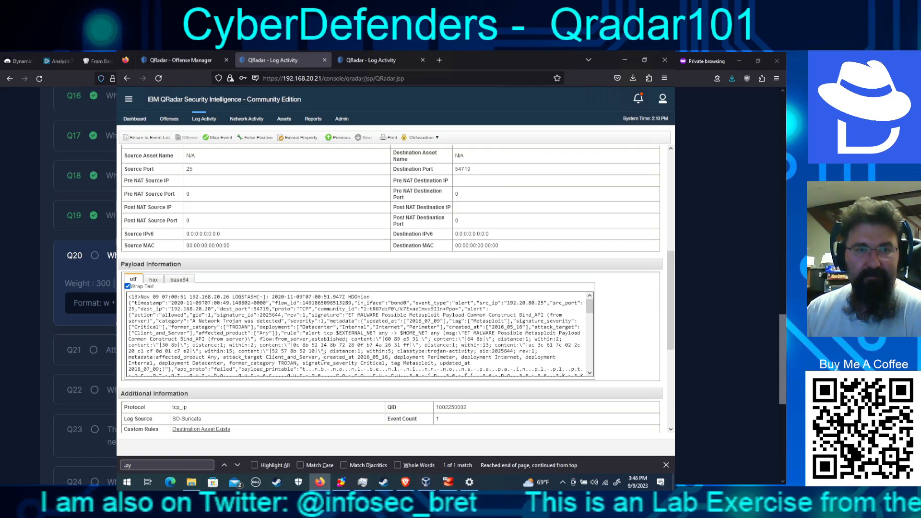
scroll(321, 376, up, 1)
scroll(321, 375, up, 2)
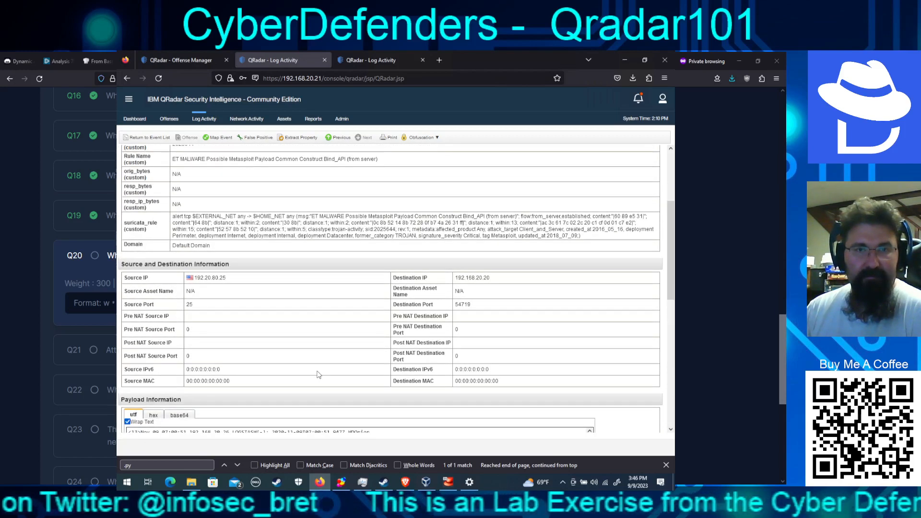
scroll(319, 375, up, 1)
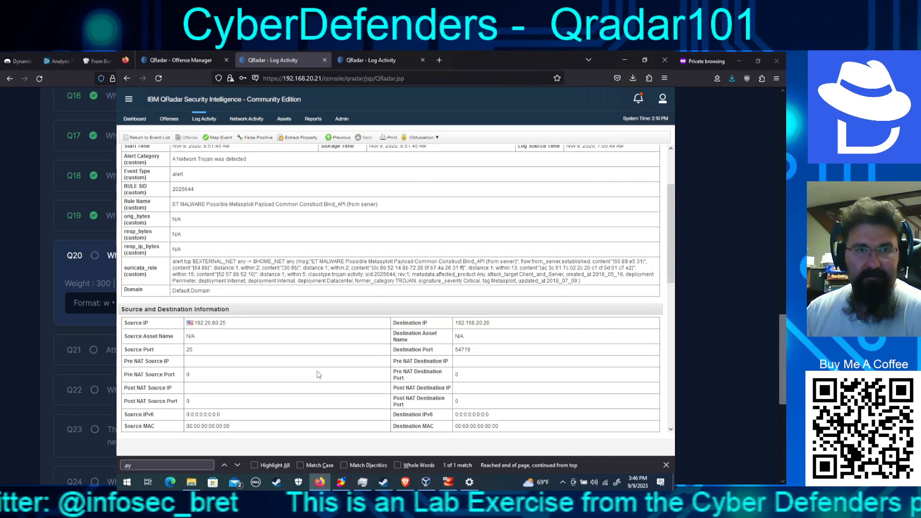
scroll(318, 374, up, 1)
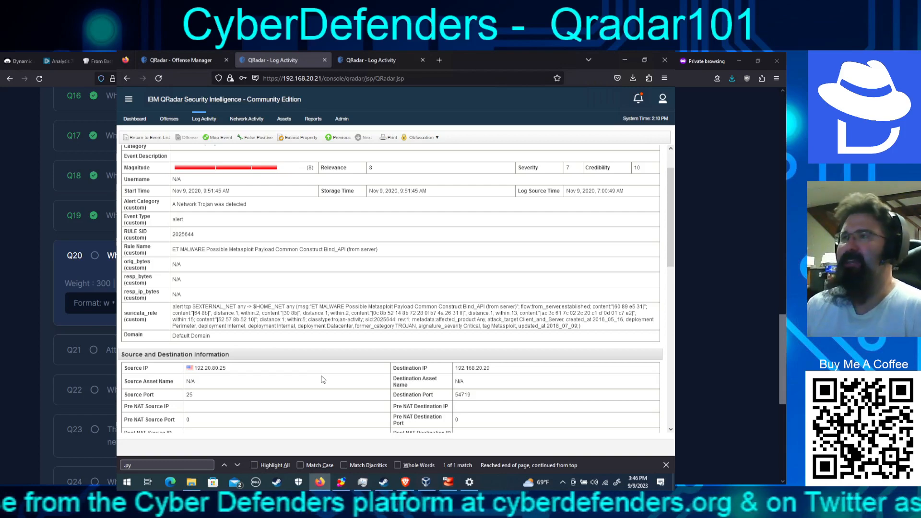
Step: Submit wmiexec.py as the answer to Q20 on the CyberDefenders challenge page
mouse_move(469, 481)
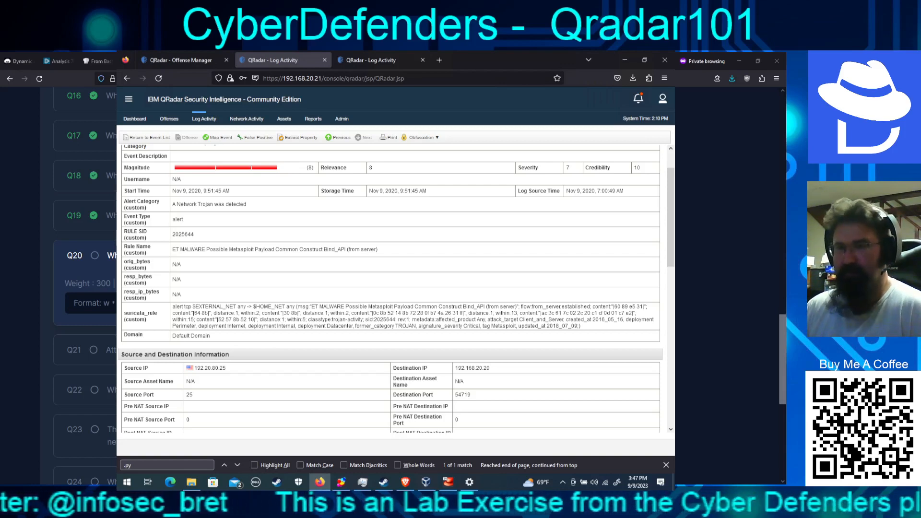
click(91, 303)
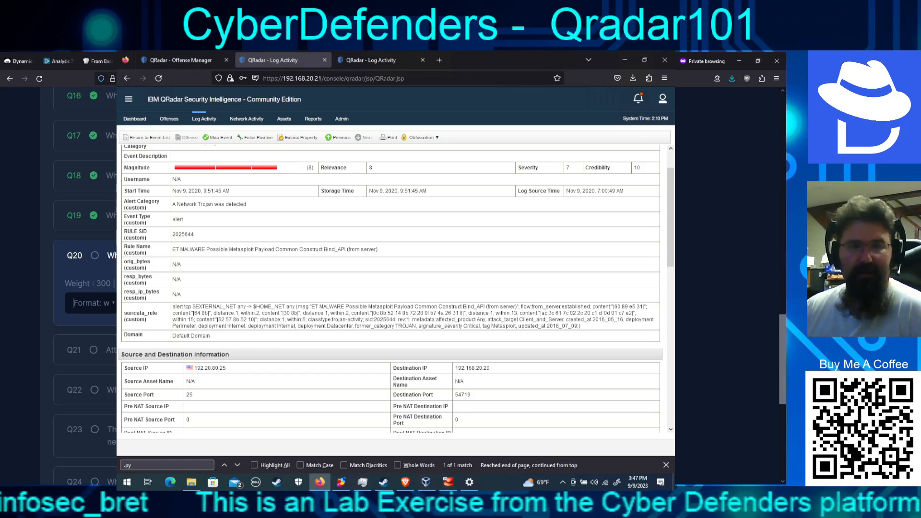
text(wmiexec.py)
key(Return)
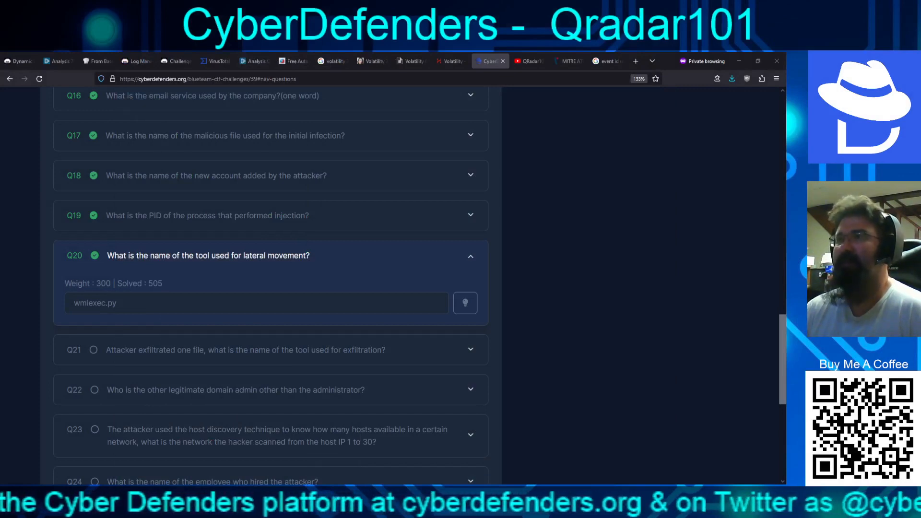
click(606, 61)
click(590, 83)
text(https://github.com/fortra/impacket/tree/master/examples)
key(Return)
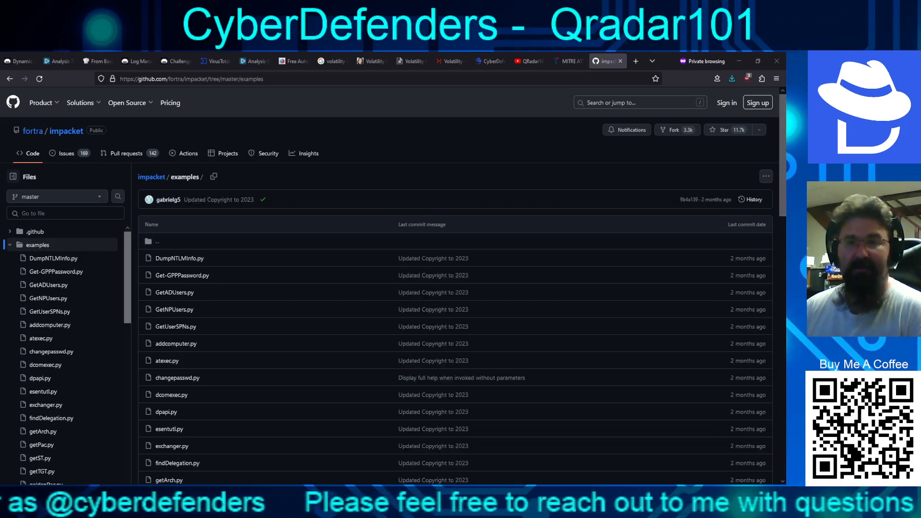
drag(783, 158, 784, 419)
scroll(472, 407, down, 1)
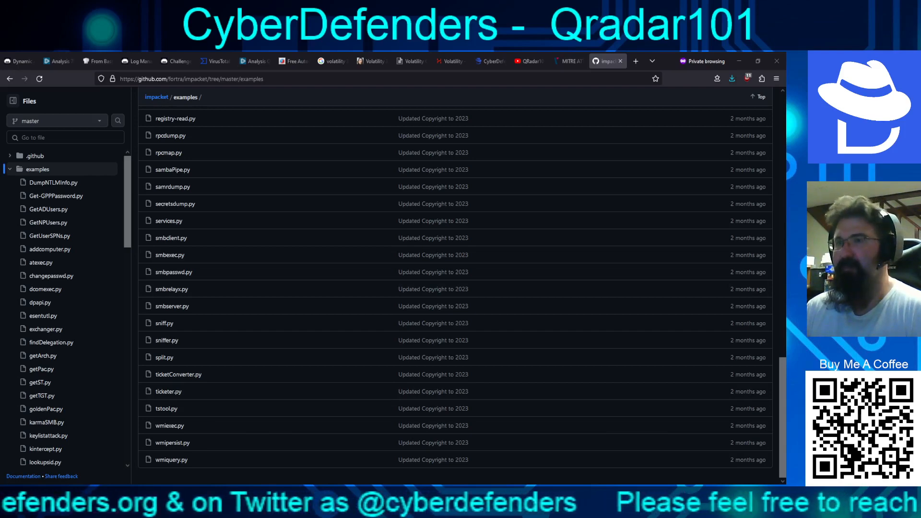
Step: Switch back to QRadar, clear the wmiexec.py payload filter and search the events with the quick filter "wmi"
key(alt+Tab)
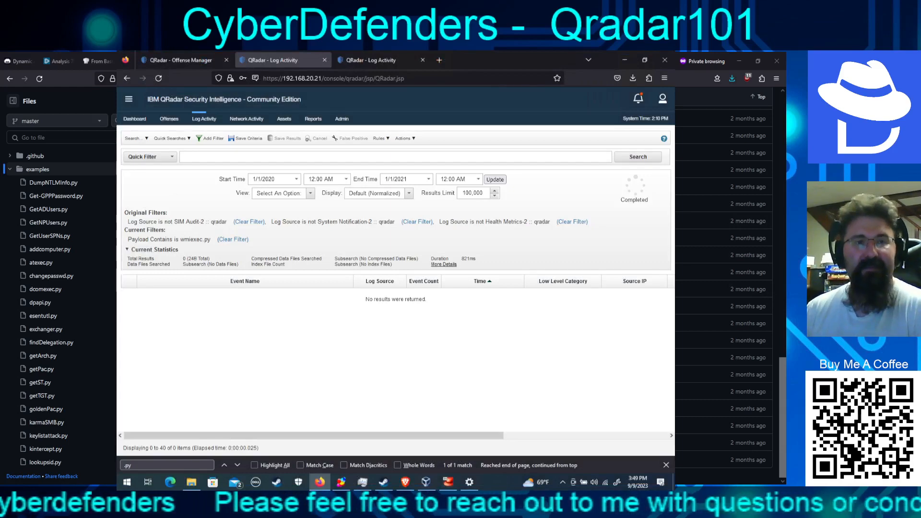
click(232, 239)
click(224, 158)
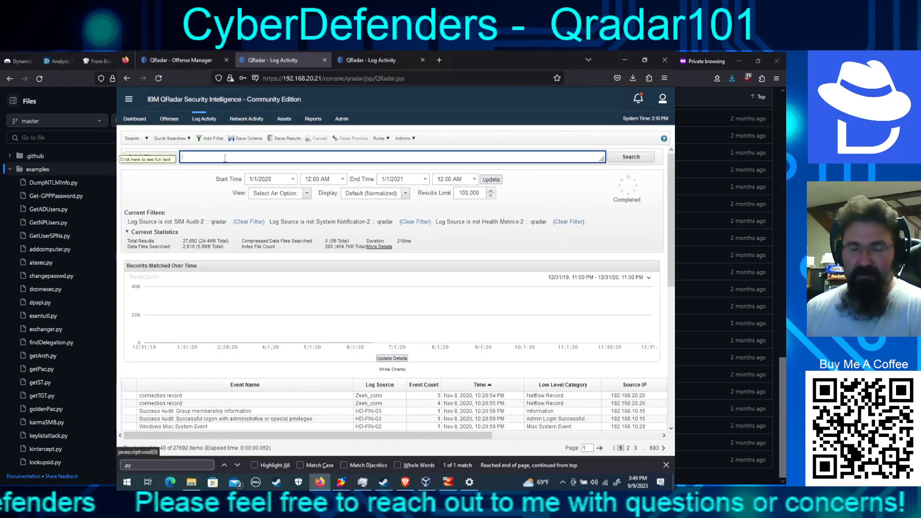
text(wmi)
key(Return)
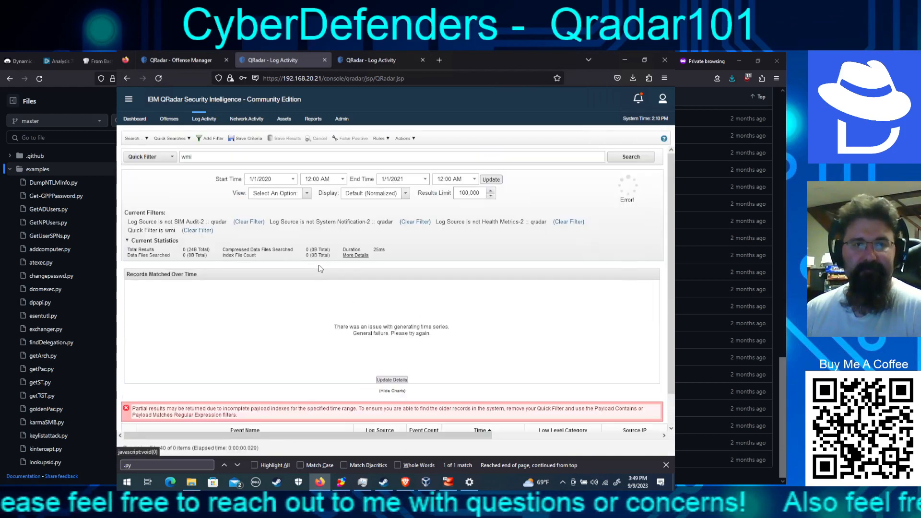
Step: Try the quick filter "wmiexec" on the events, clear it again and look over the event list
click(251, 159)
text(c)
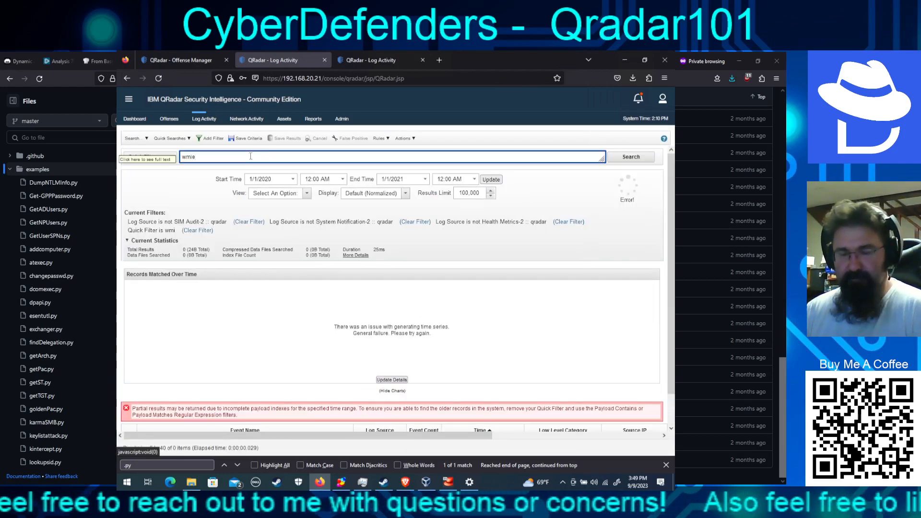
text(xec)
key(Return)
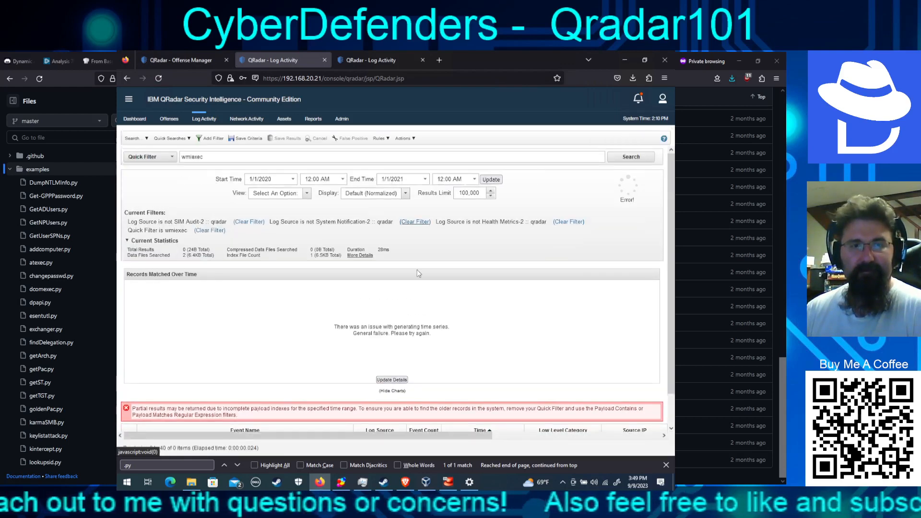
scroll(419, 280, up, 1)
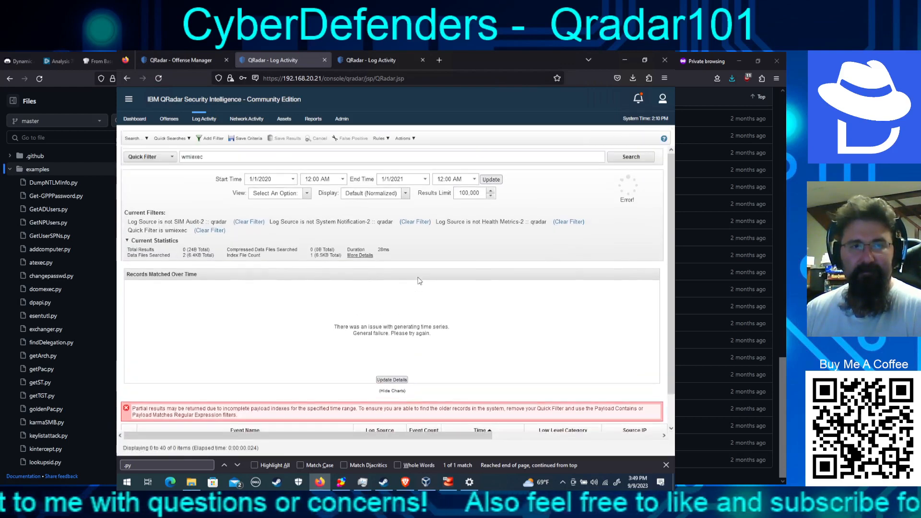
click(210, 231)
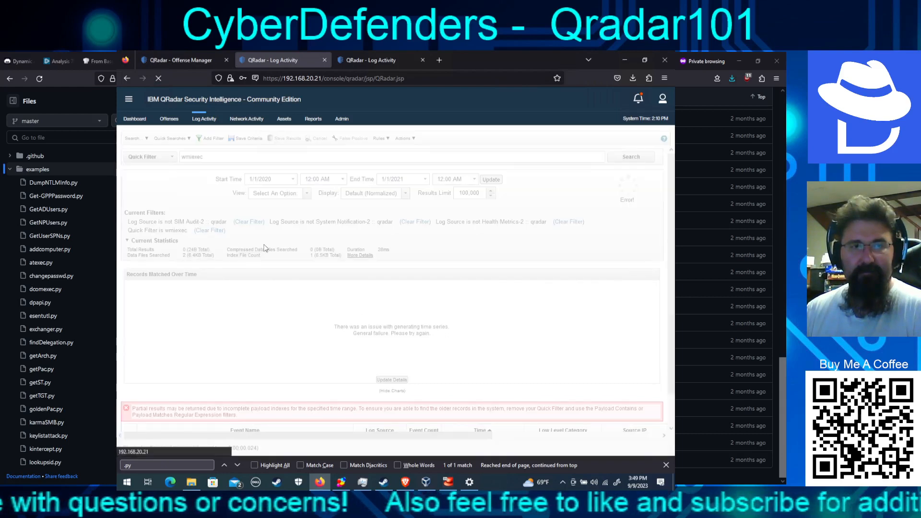
scroll(289, 261, down, 2)
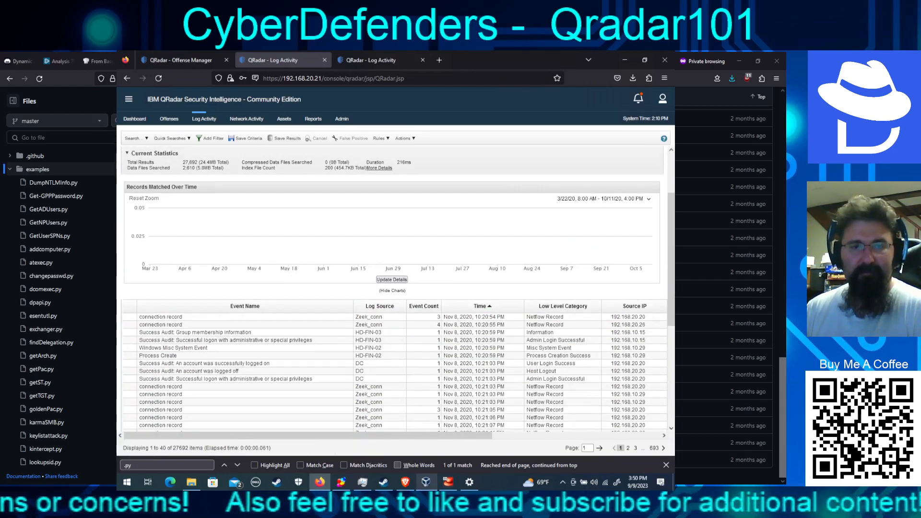
Step: Examine the cmd.exe event's process command line, highlight the file name sami.xlsx in it, and read the event's payload
mouse_move(425, 482)
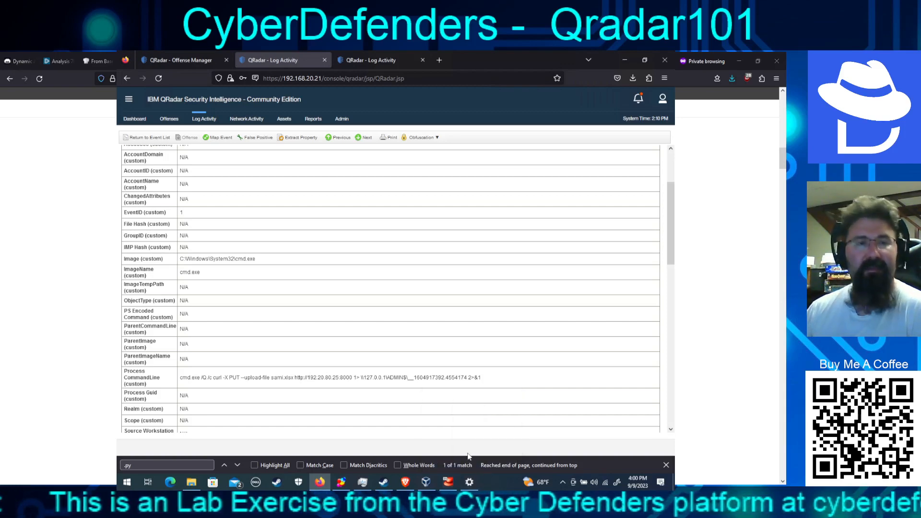
drag(188, 378, 348, 379)
scroll(347, 378, down, 1)
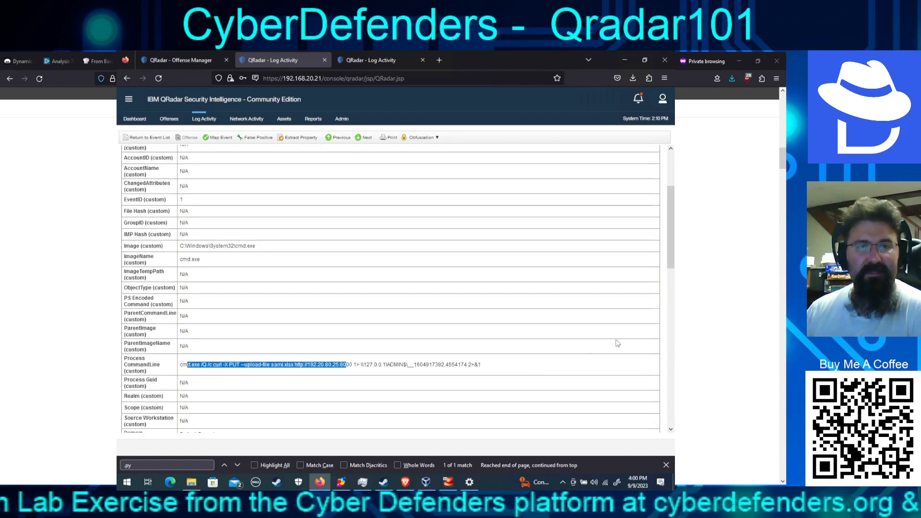
click(365, 365)
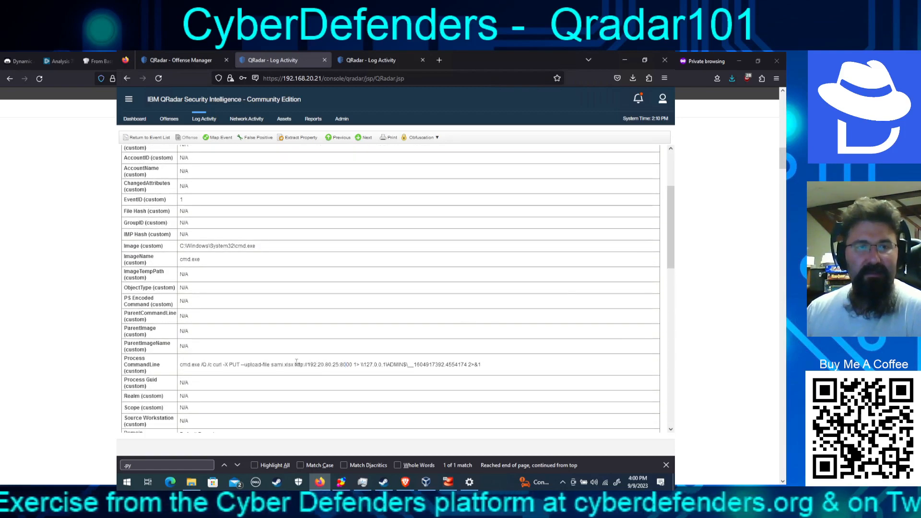
drag(293, 365, 272, 362)
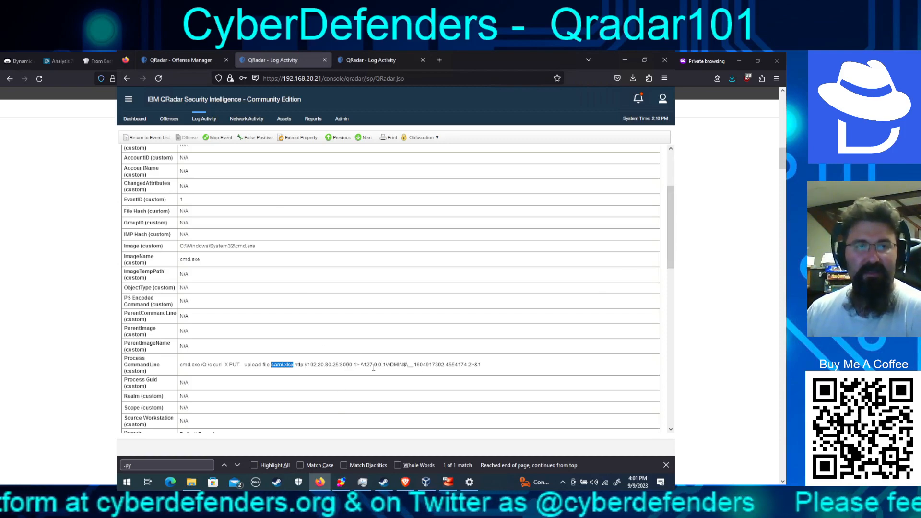
drag(669, 258, 669, 345)
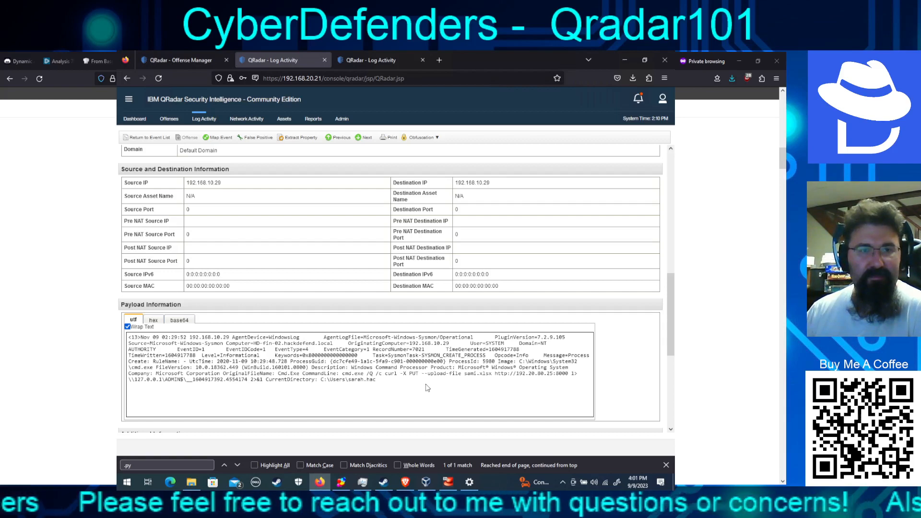
Step: Advance through the next two Process Create events, from Nov 9, 2020, 10:30:33 AM and 10:30:44 AM, reading each command line and payload
click(364, 137)
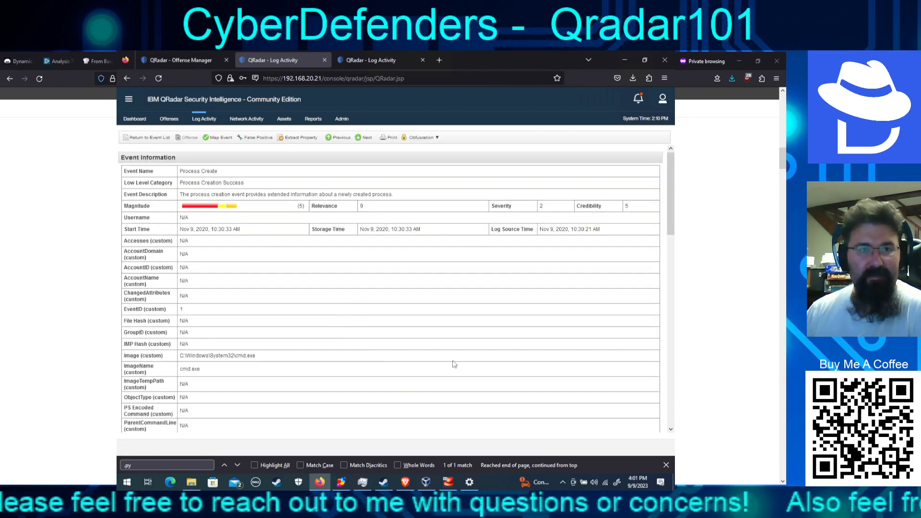
click(670, 371)
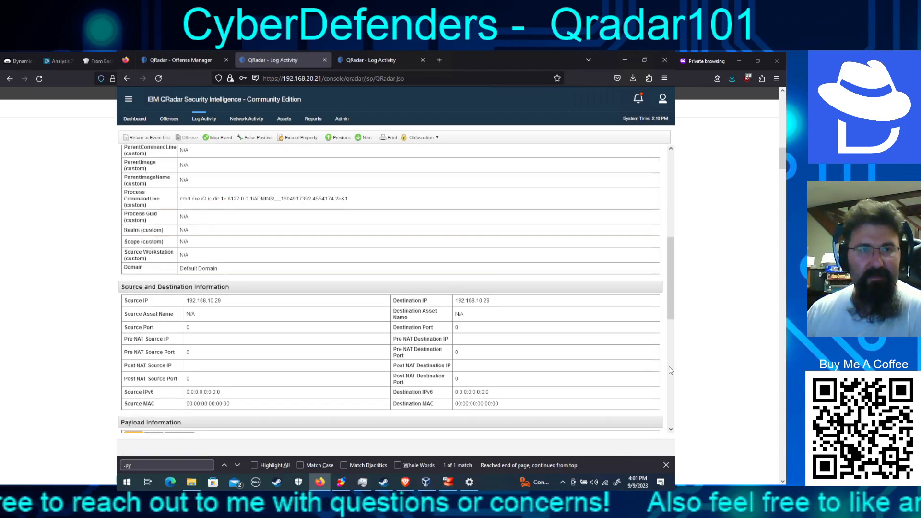
click(671, 370)
click(671, 370)
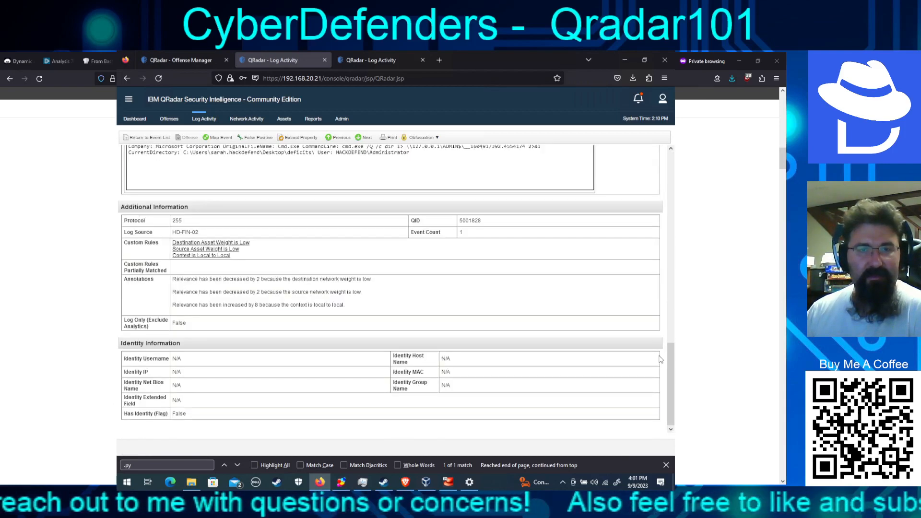
scroll(670, 370, up, 8)
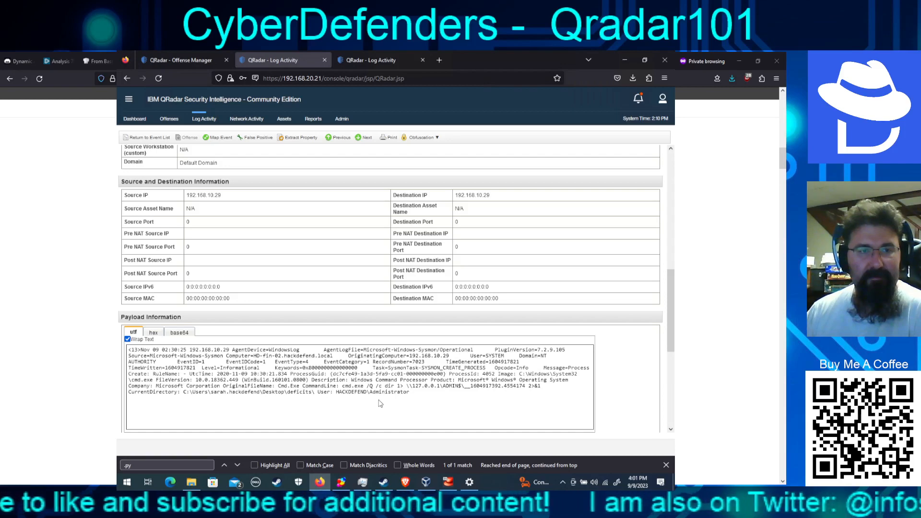
click(364, 138)
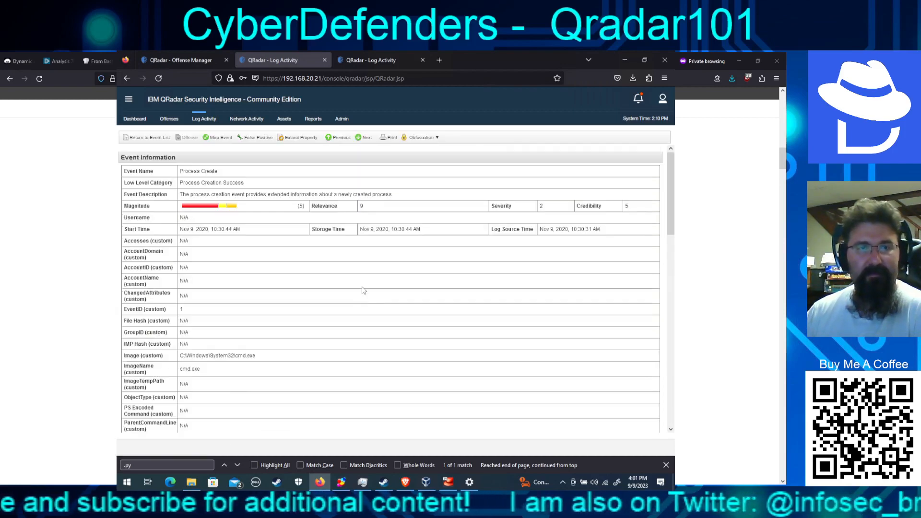
scroll(673, 367, down, 5)
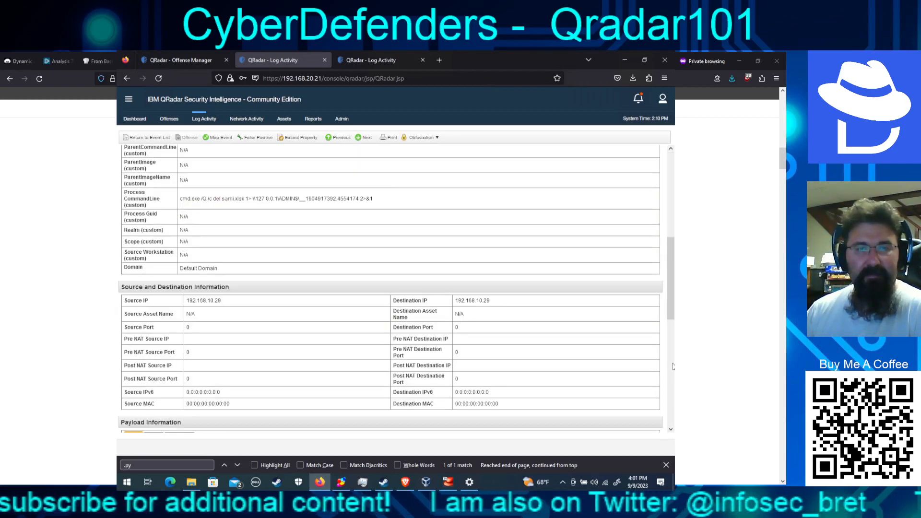
click(673, 363)
drag(673, 364, 666, 322)
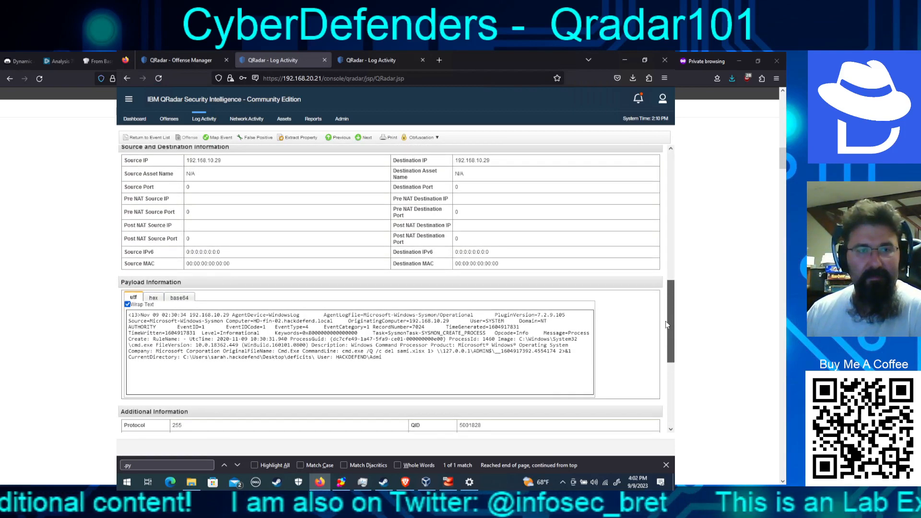
Step: Continue to the Process Create events from 10:31:15 AM and 10:33:15 AM and check their command lines, source IPs and payloads
click(365, 138)
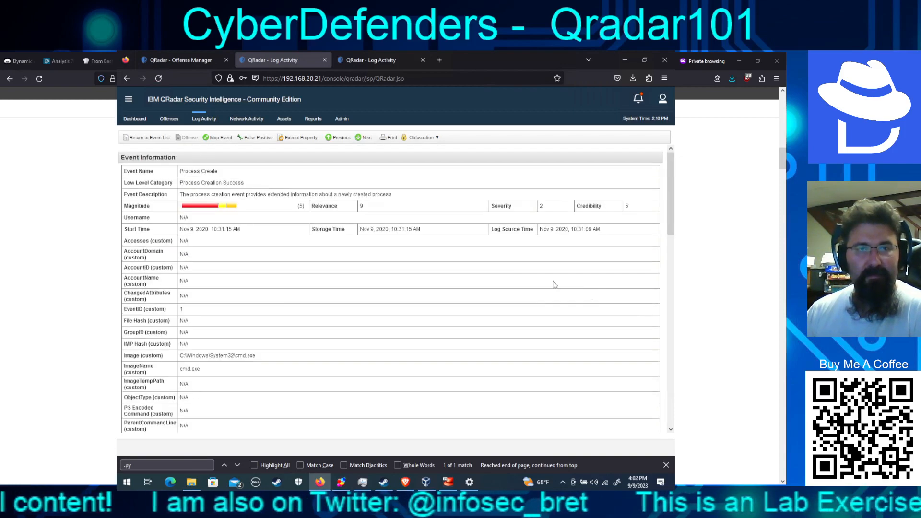
click(670, 333)
click(670, 330)
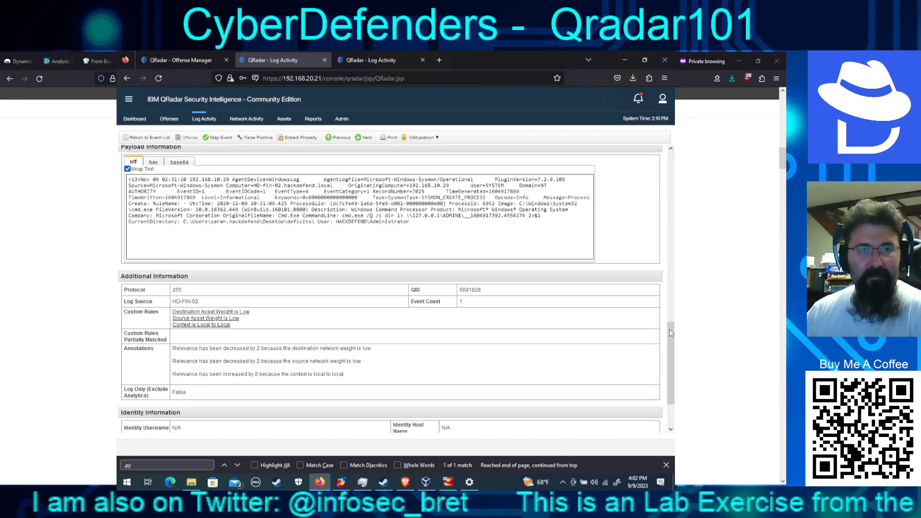
drag(670, 330, 664, 284)
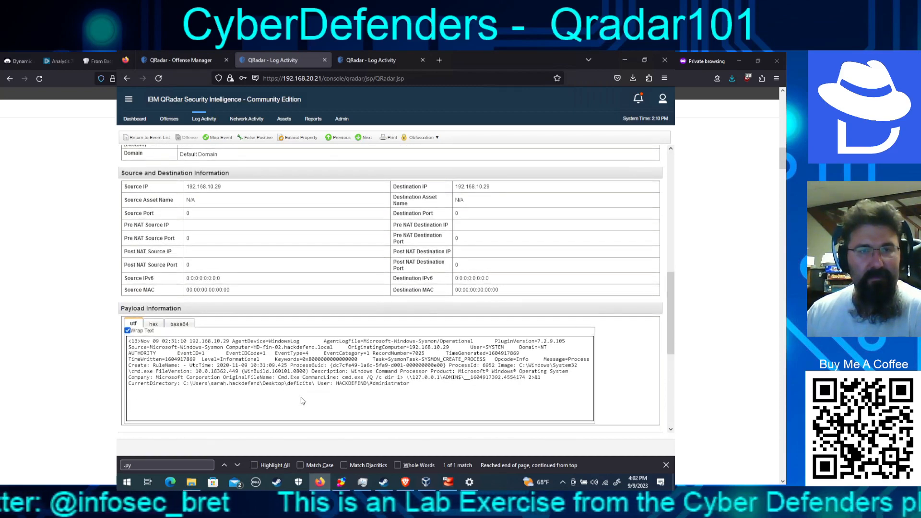
click(362, 138)
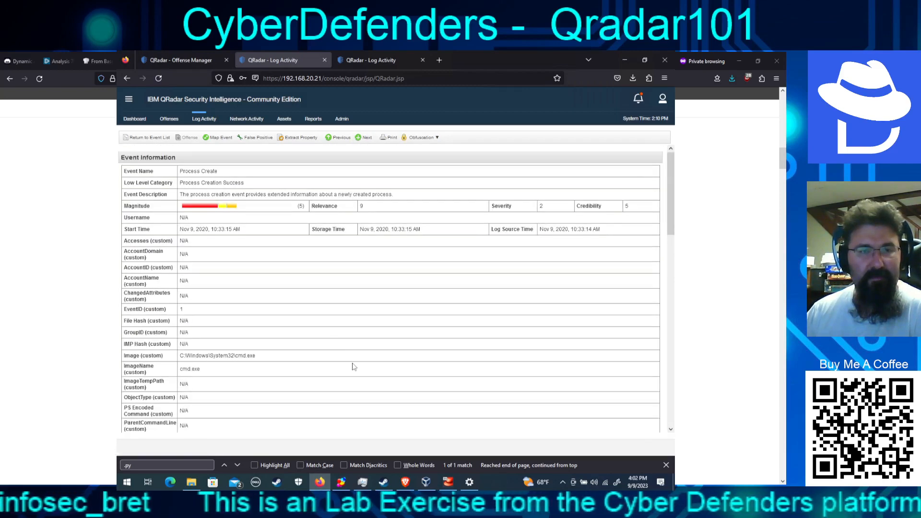
click(671, 373)
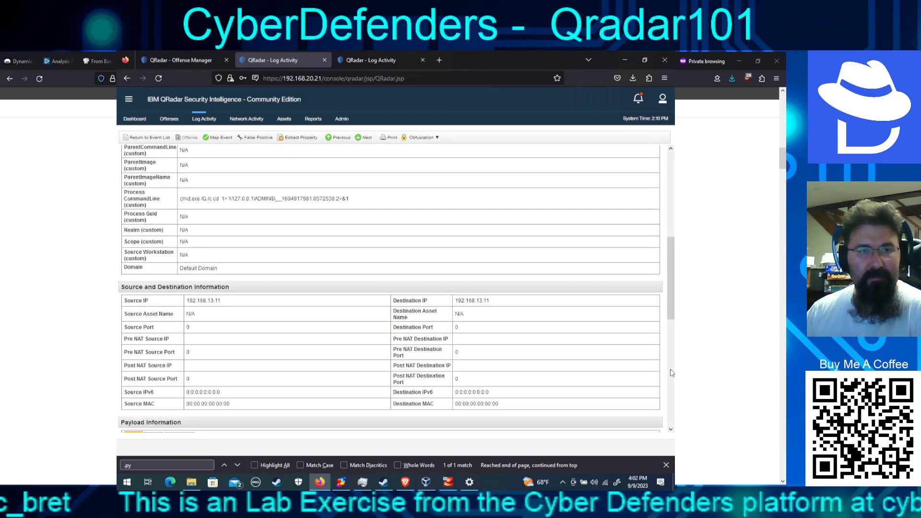
click(671, 374)
scroll(670, 370, up, 2)
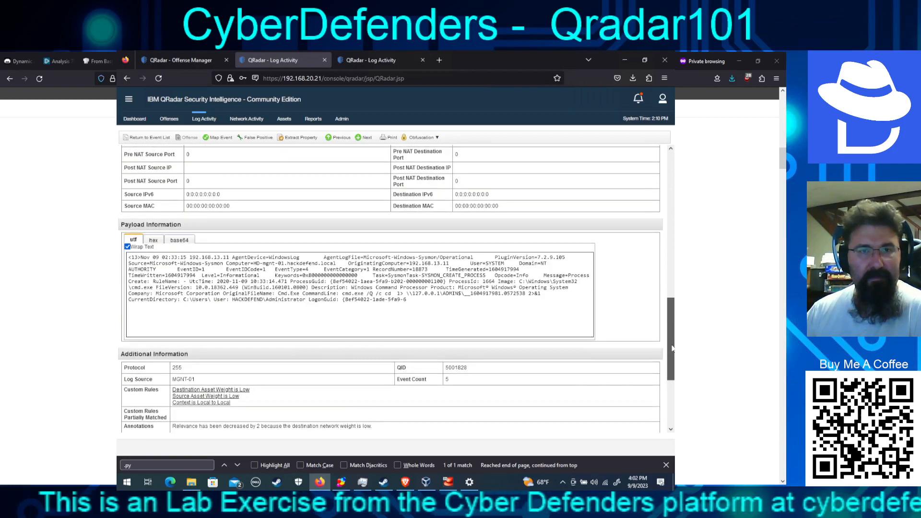
Step: Switch to the Offense Manager and list all offenses with the closed and hidden exclusion filters cleared
click(181, 60)
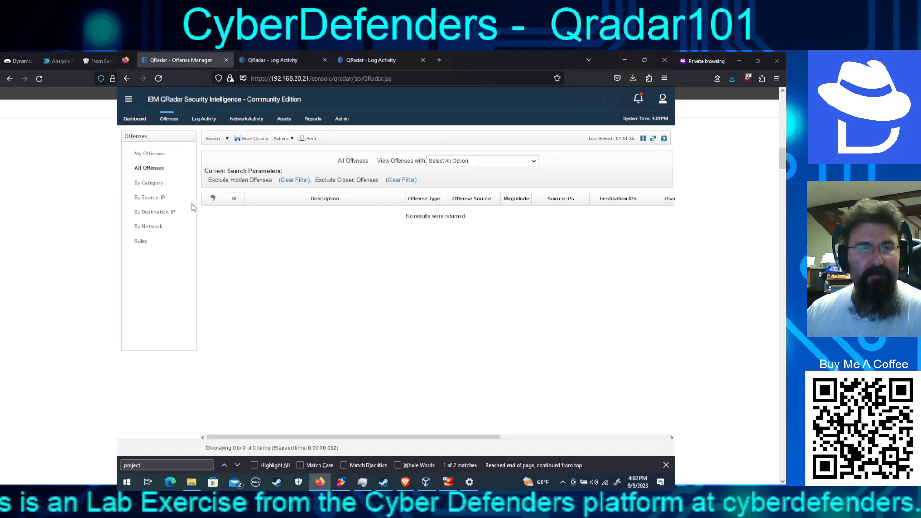
click(143, 170)
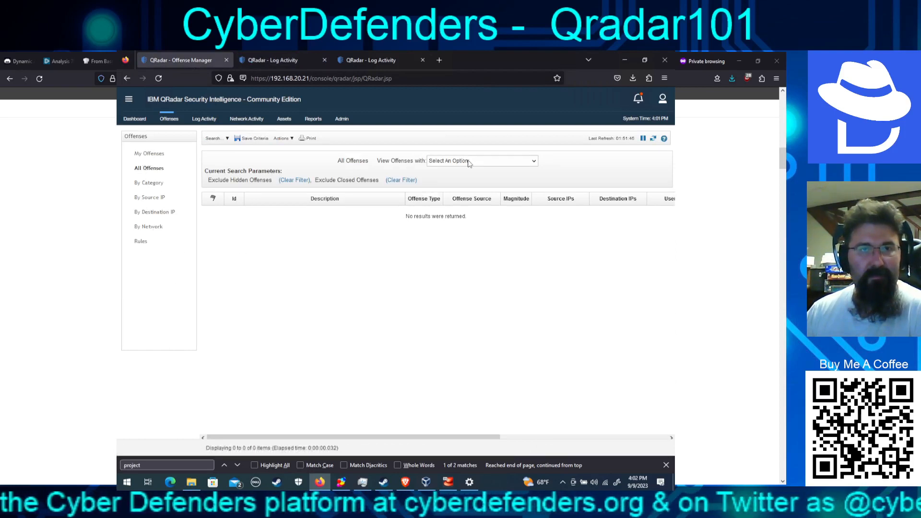
click(401, 180)
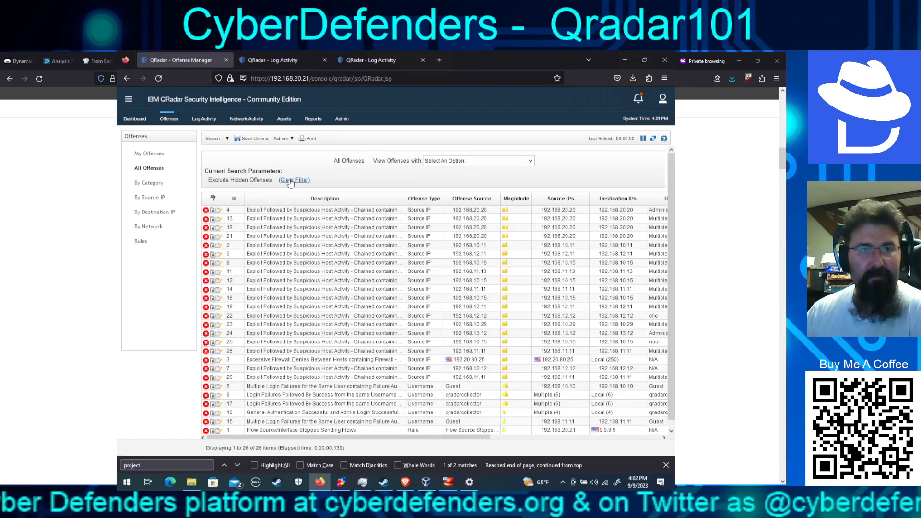
click(294, 180)
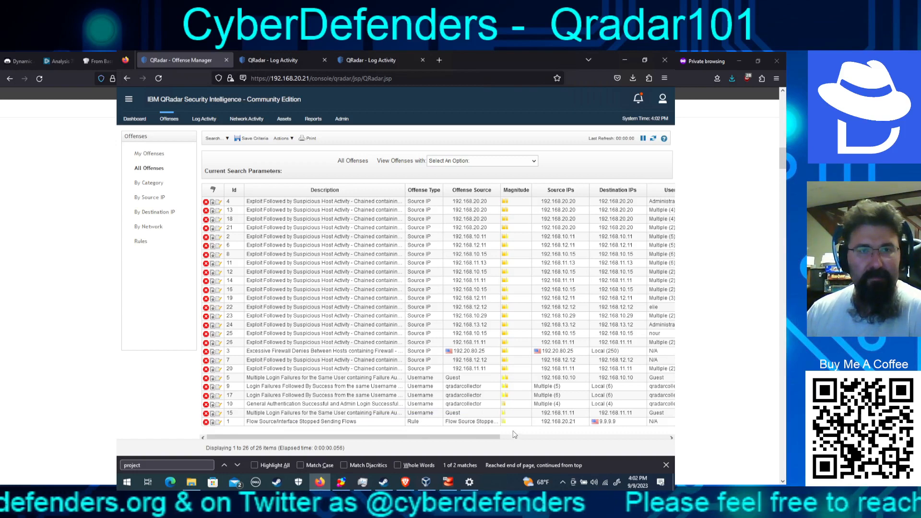
Step: Open offense 26 and look through its summary, including its source IPs, log sources, users, categories and last 10 events
double_click(374, 342)
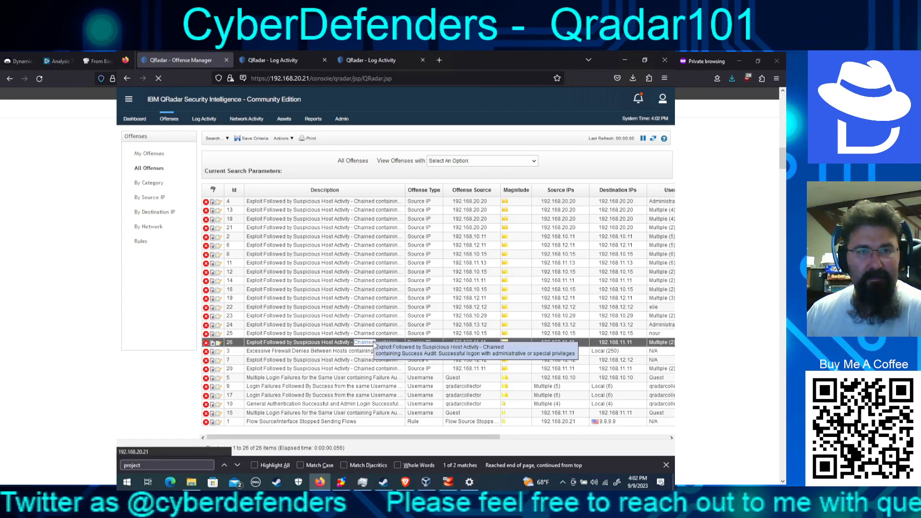
scroll(381, 373, down, 1)
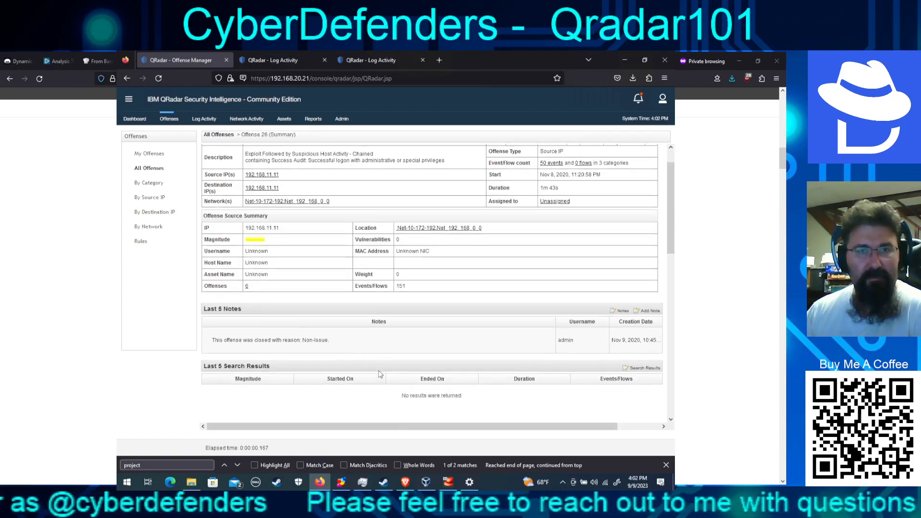
scroll(380, 374, down, 4)
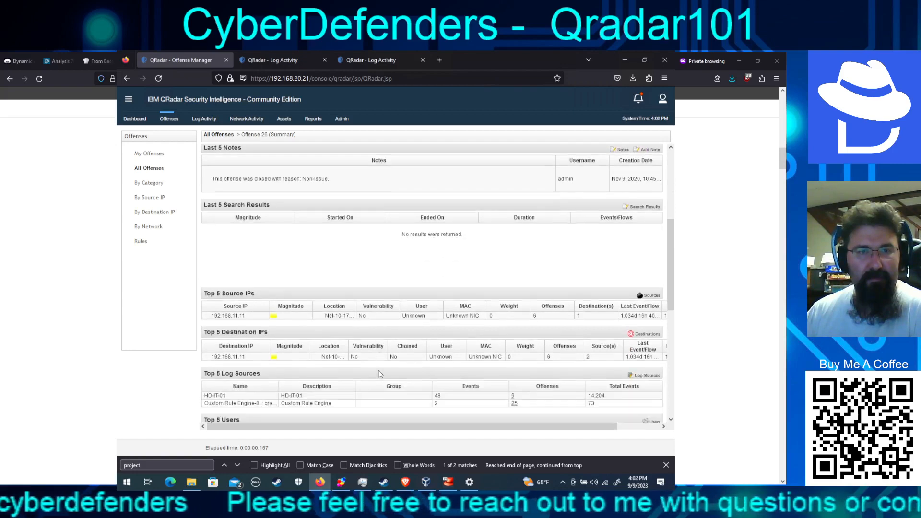
scroll(379, 373, down, 3)
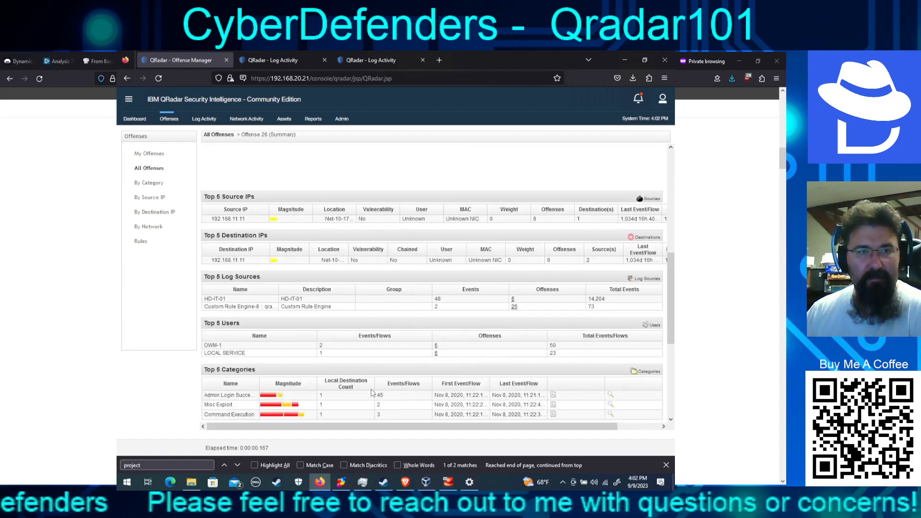
scroll(371, 392, down, 3)
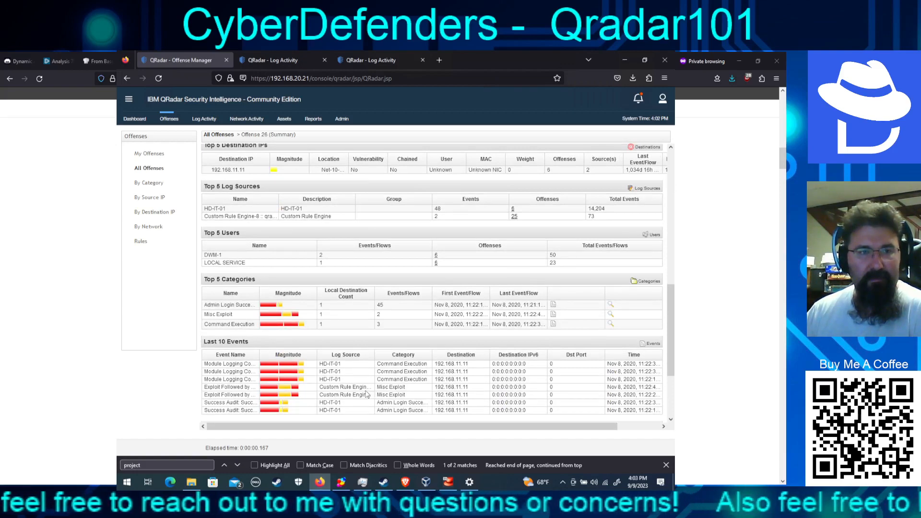
scroll(367, 394, down, 1)
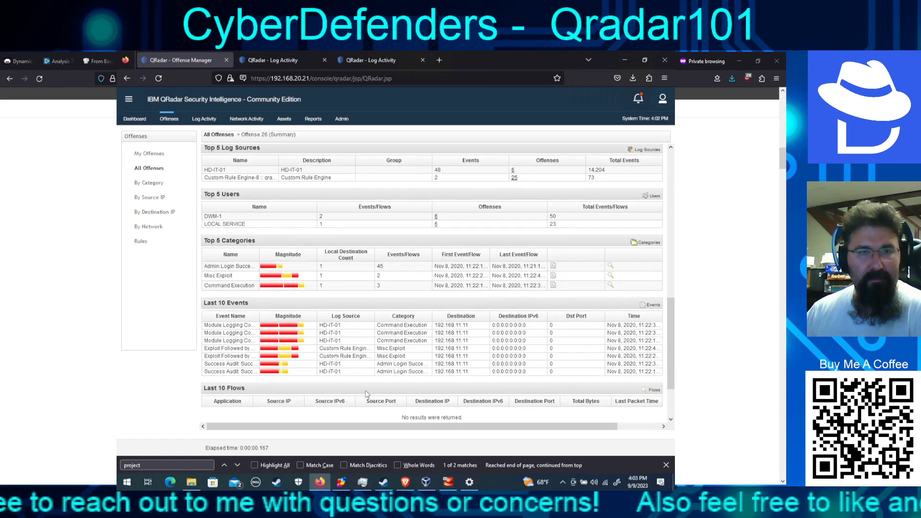
scroll(367, 394, down, 1)
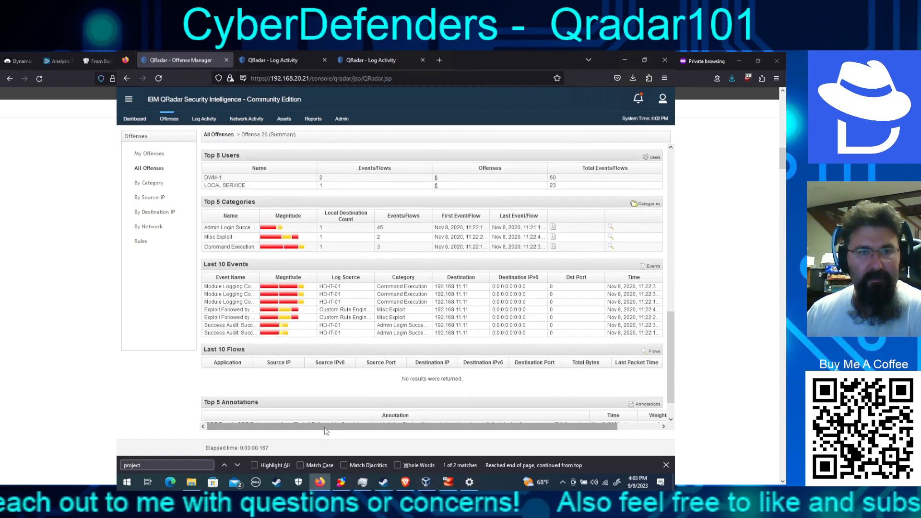
drag(396, 429, 269, 419)
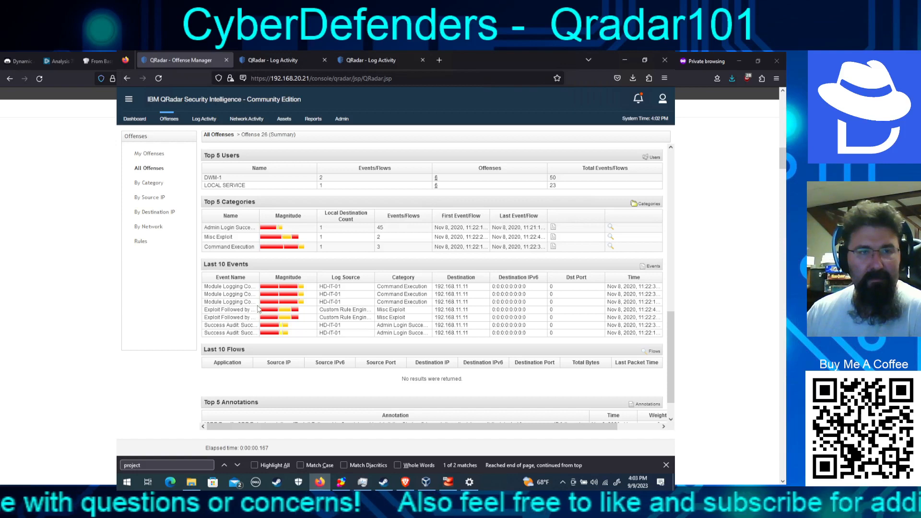
Step: Inspect the details and payload of offense 26's "Exploit Followed by Suspicious Host Activity - Chained" event, close them and return to the log activity event
double_click(216, 311)
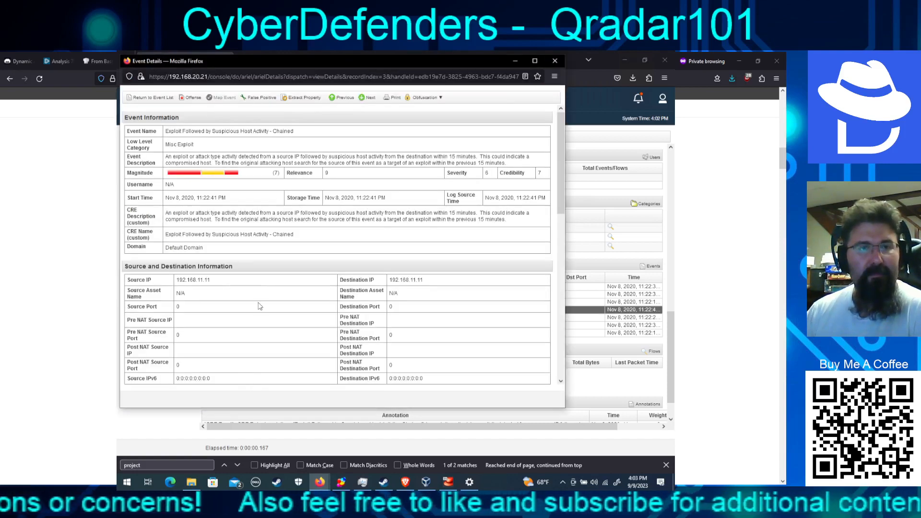
scroll(284, 316, down, 5)
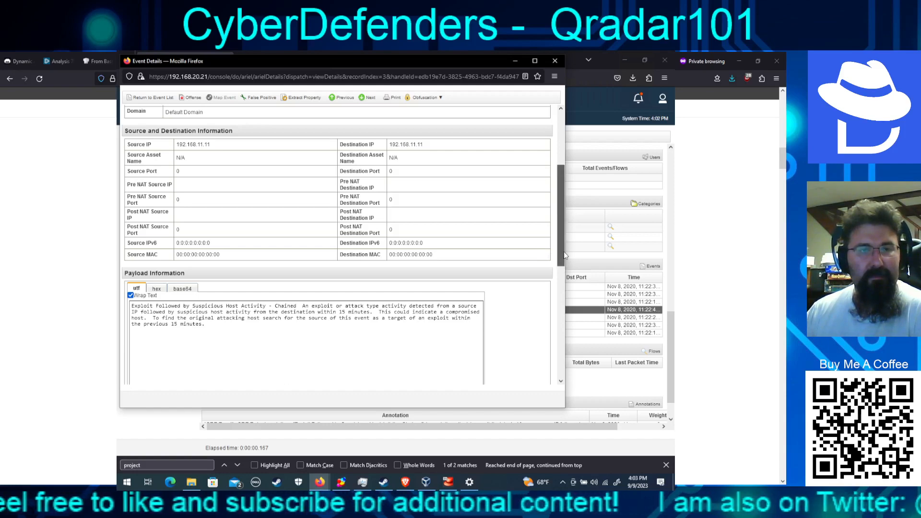
drag(564, 252, 554, 183)
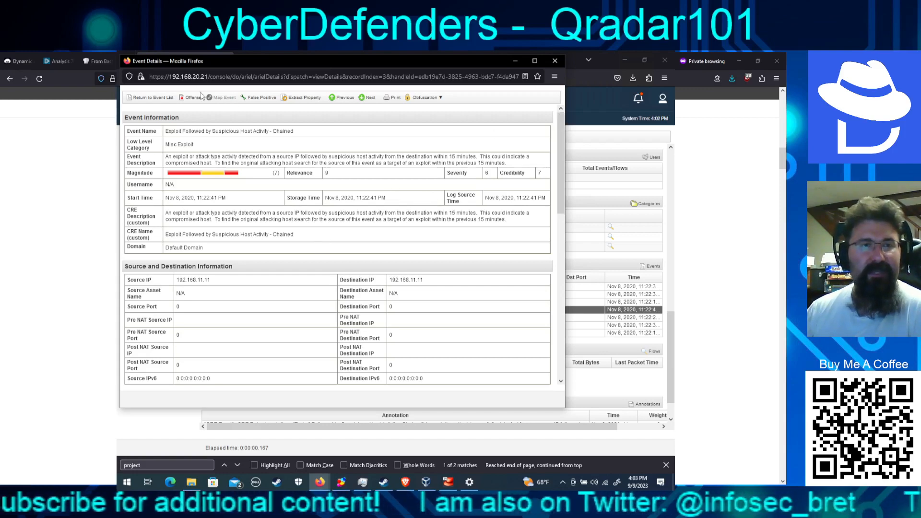
click(554, 61)
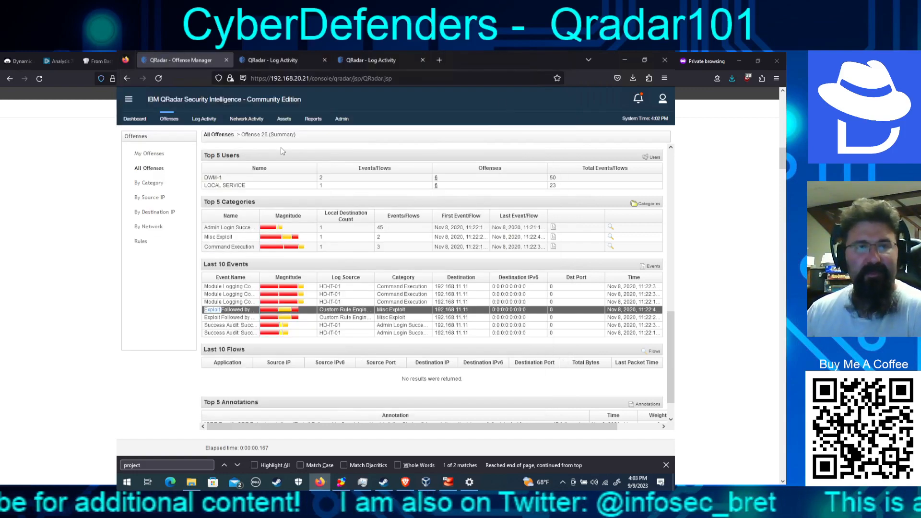
click(291, 62)
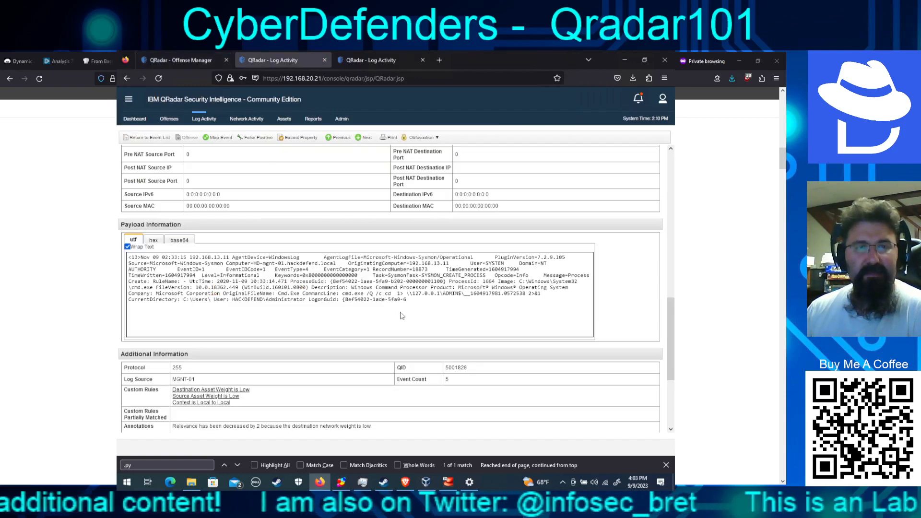
Step: Continue to the Process Create events from 10:33:26 AM and 10:40:32 AM and check their command lines and the latter's payload
click(364, 137)
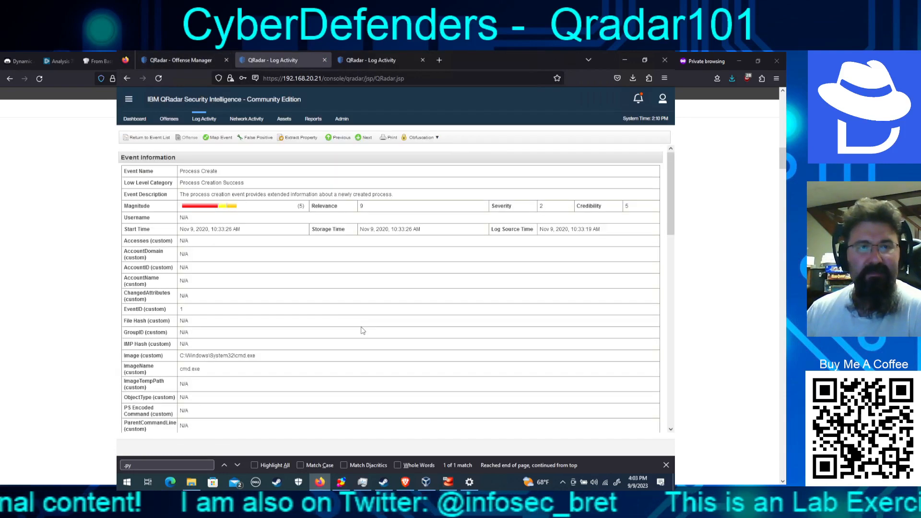
scroll(384, 311, down, 4)
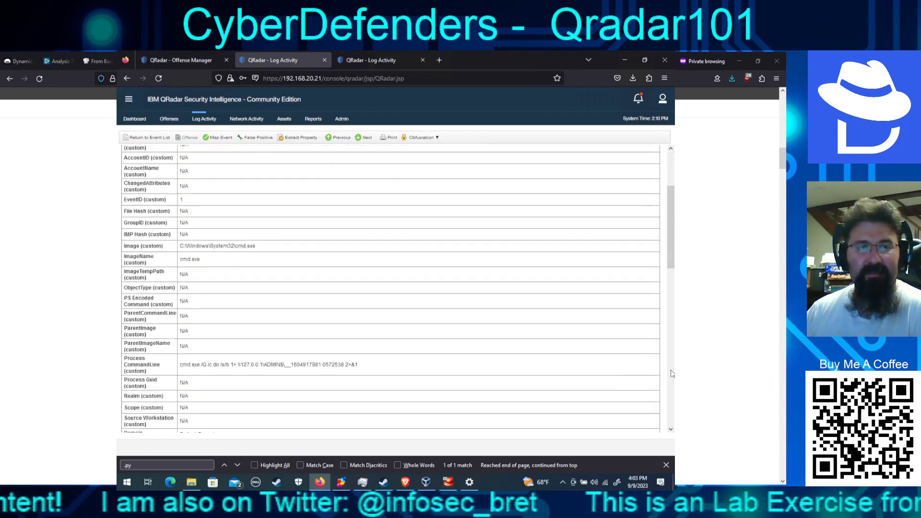
click(367, 138)
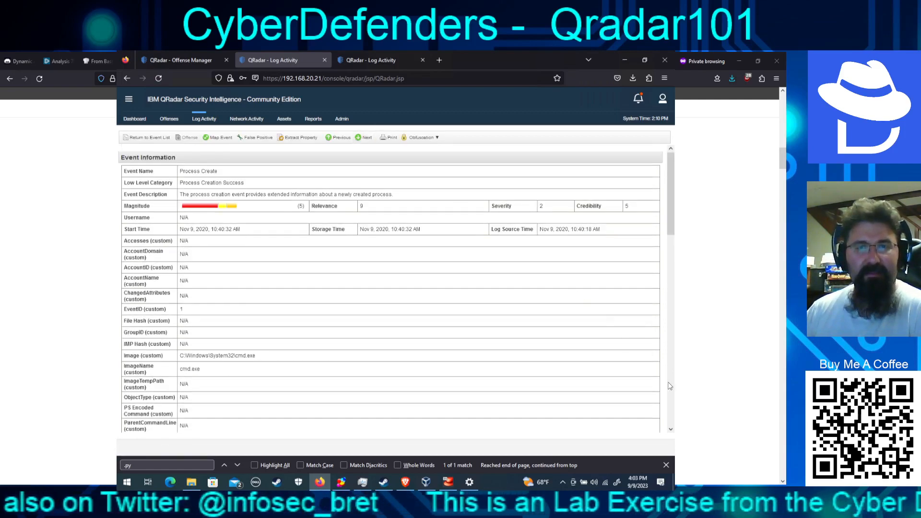
scroll(670, 386, down, 10)
scroll(669, 384, down, 10)
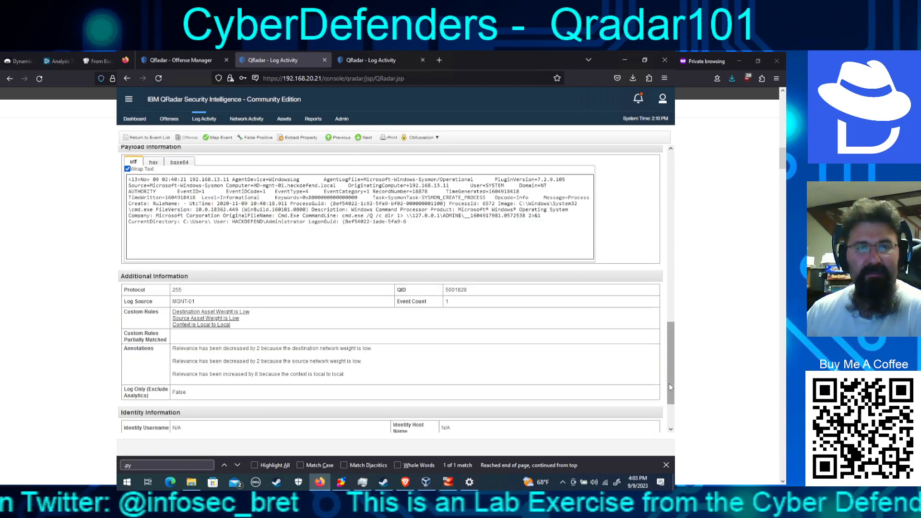
scroll(668, 372, up, 4)
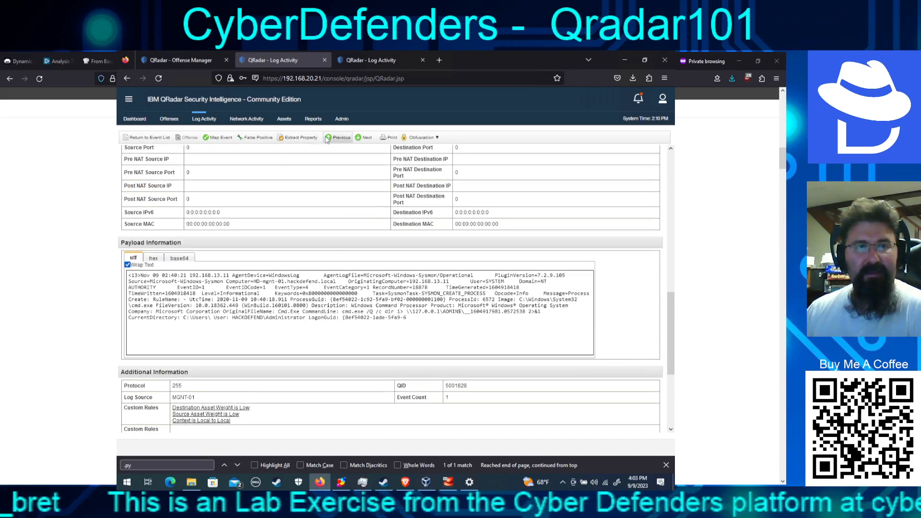
Step: Return to the CMD.EXE event list, open the 10:43:23 AM Process Create event from HD-FIN-03 and examine its command line and payload
click(148, 137)
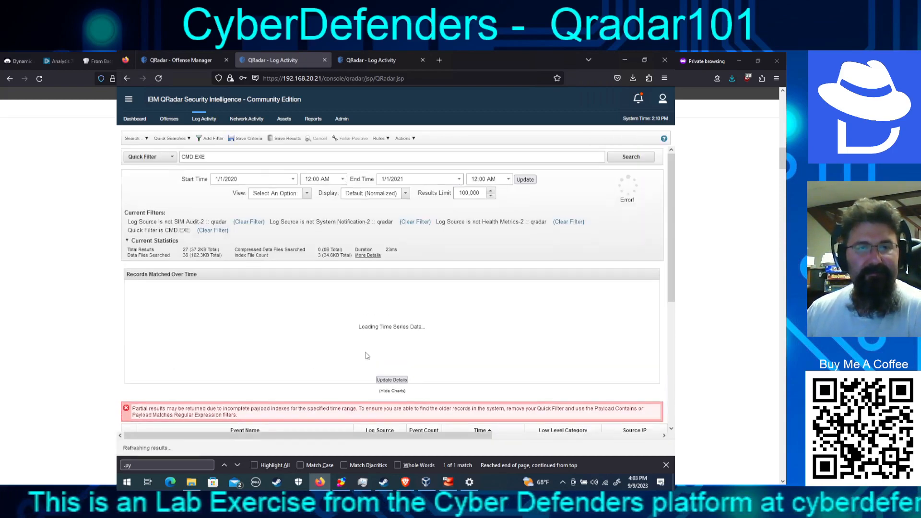
scroll(444, 338, down, 3)
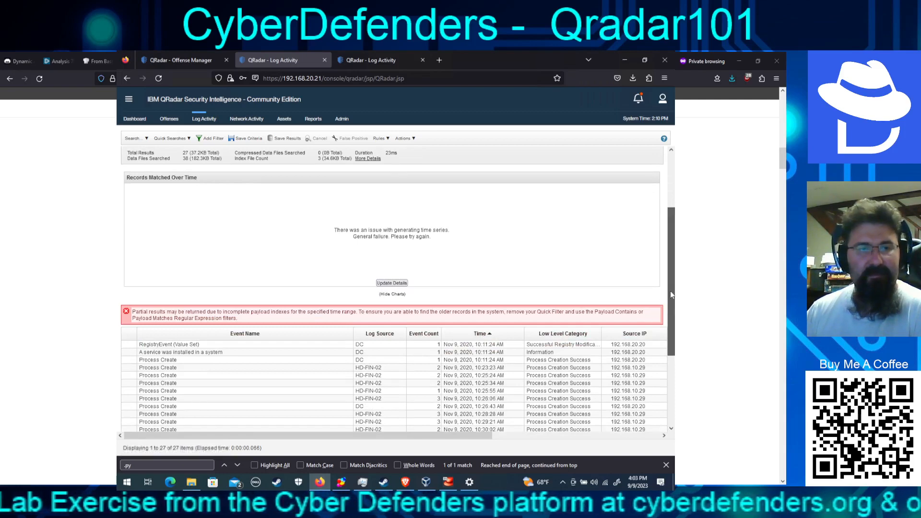
drag(670, 291, 670, 384)
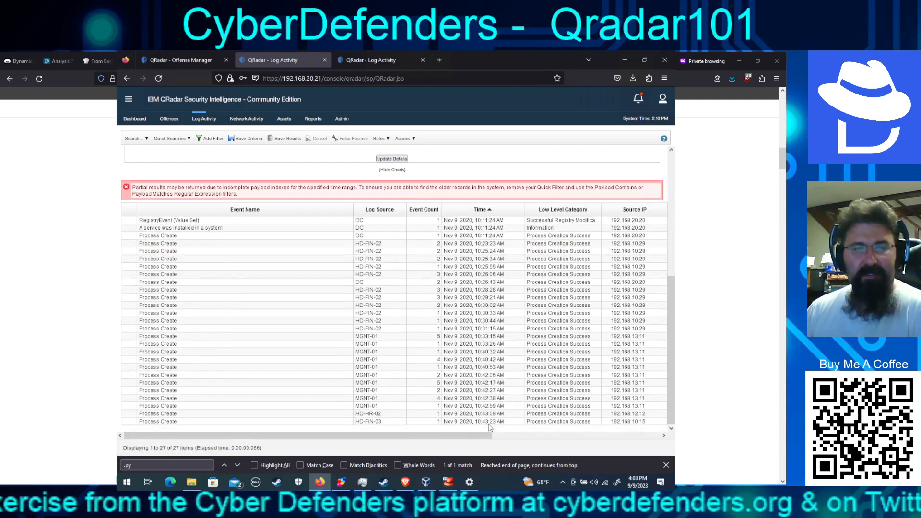
click(435, 422)
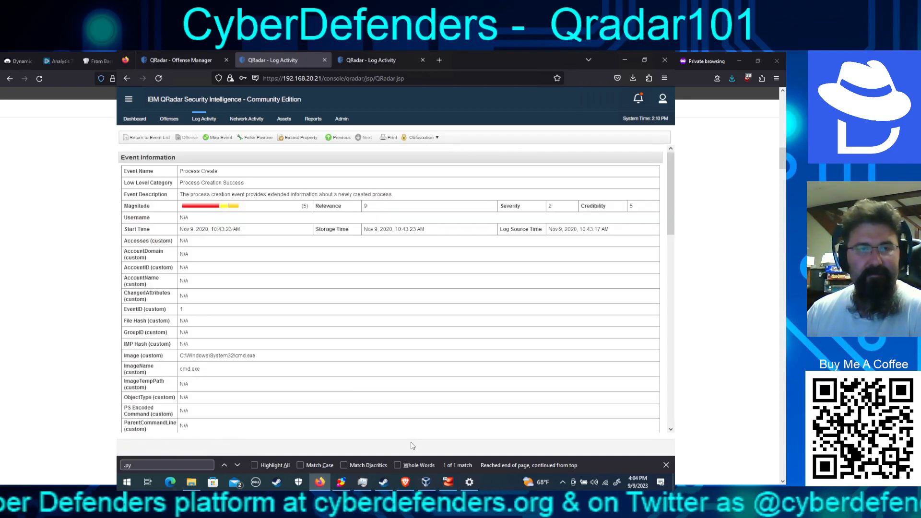
click(671, 400)
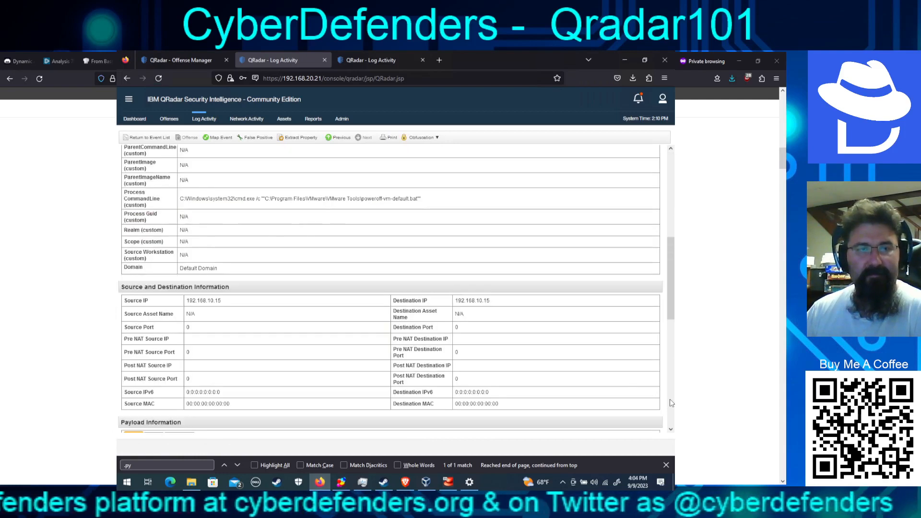
click(671, 403)
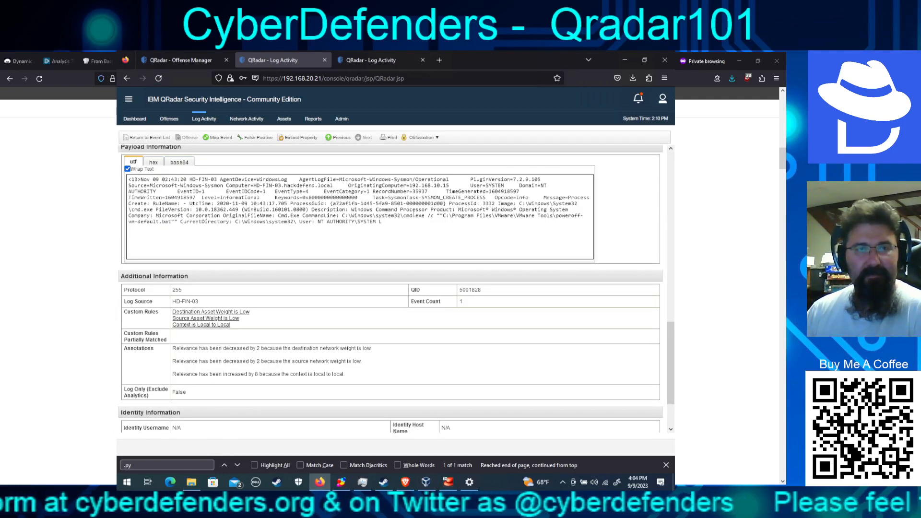
Step: Go back to the 10:43:09 AM and 10:42:59 AM events, check their payloads and highlight the file deletion command in the latter
click(340, 137)
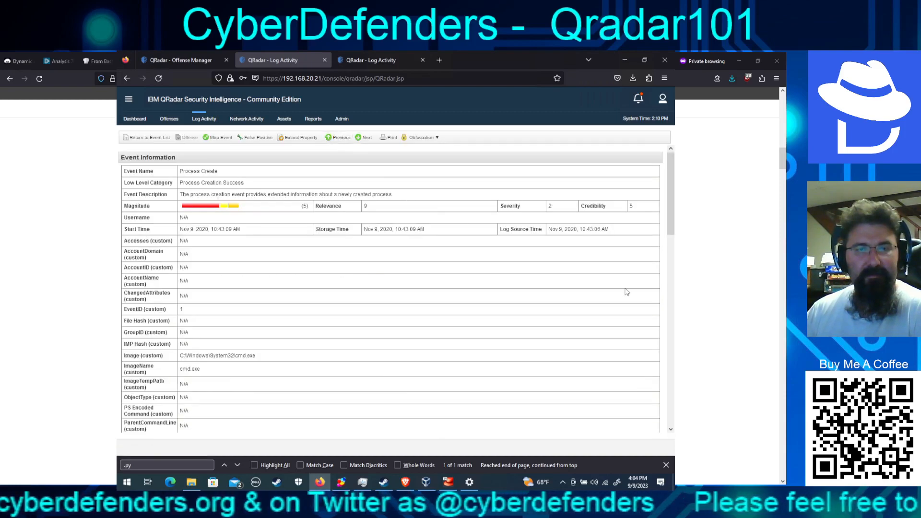
click(669, 304)
click(665, 398)
scroll(664, 398, up, 3)
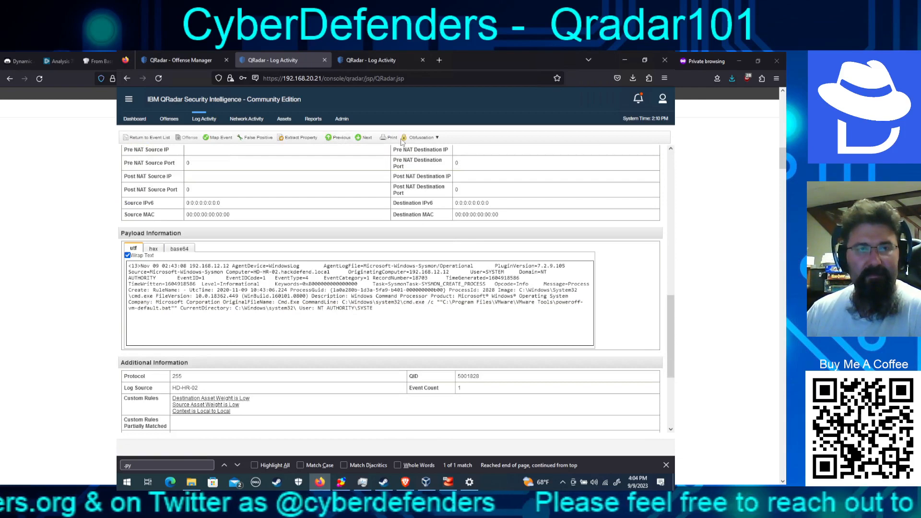
click(341, 137)
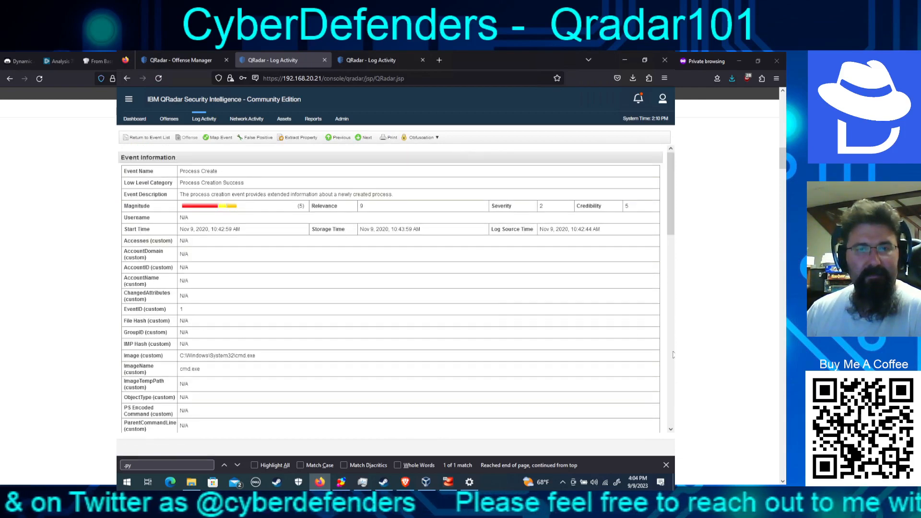
click(672, 354)
click(671, 354)
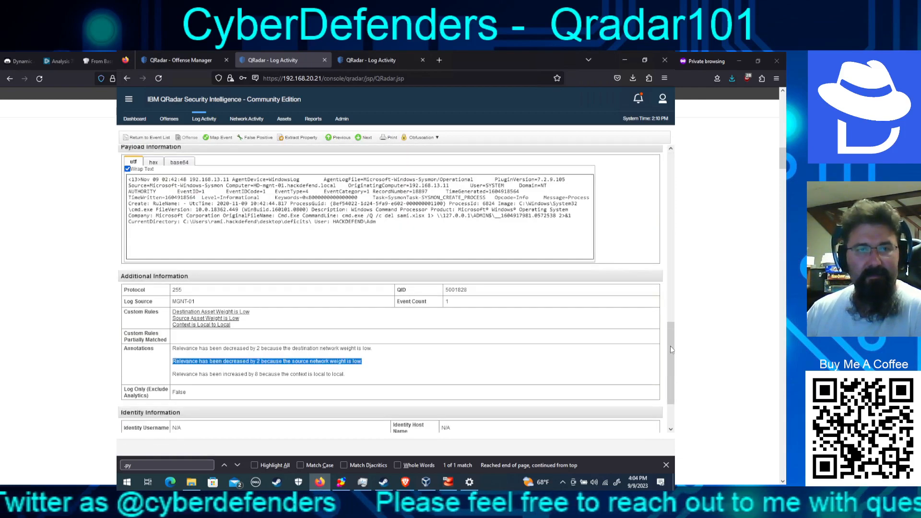
drag(671, 348, 670, 329)
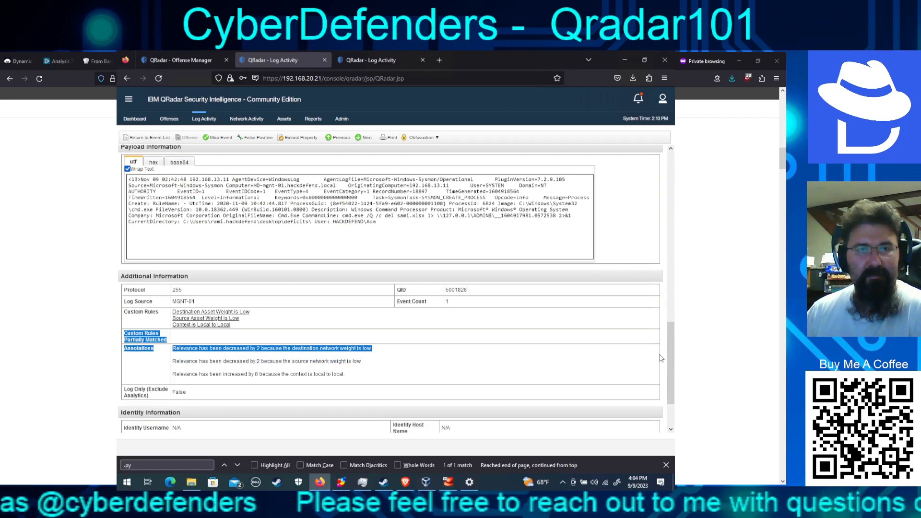
drag(370, 216, 430, 217)
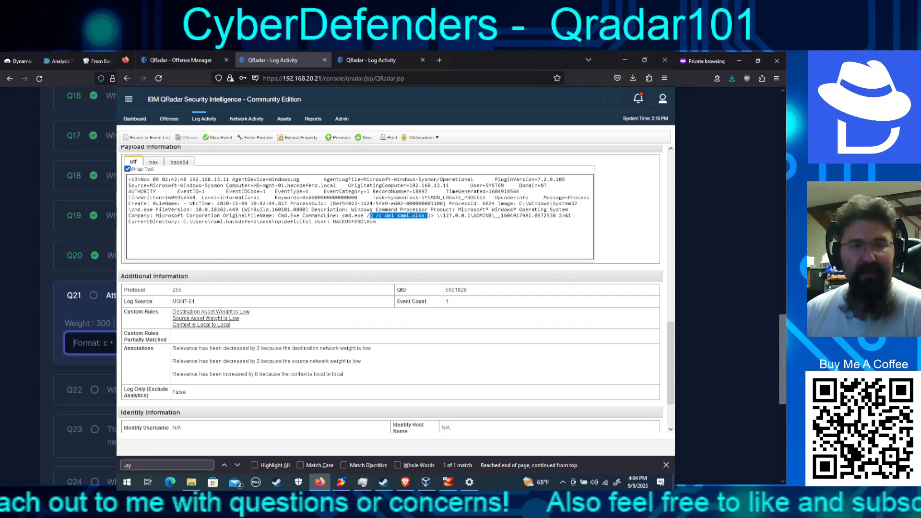
Step: Submit "curl" as the answer to Q21 on the CyberDefenders challenge page and look over the remaining questions
text(curl)
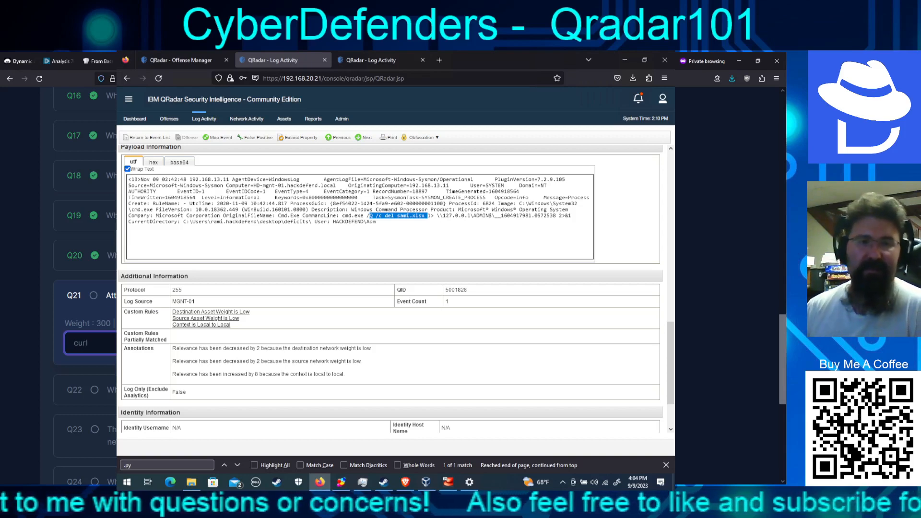
key(Return)
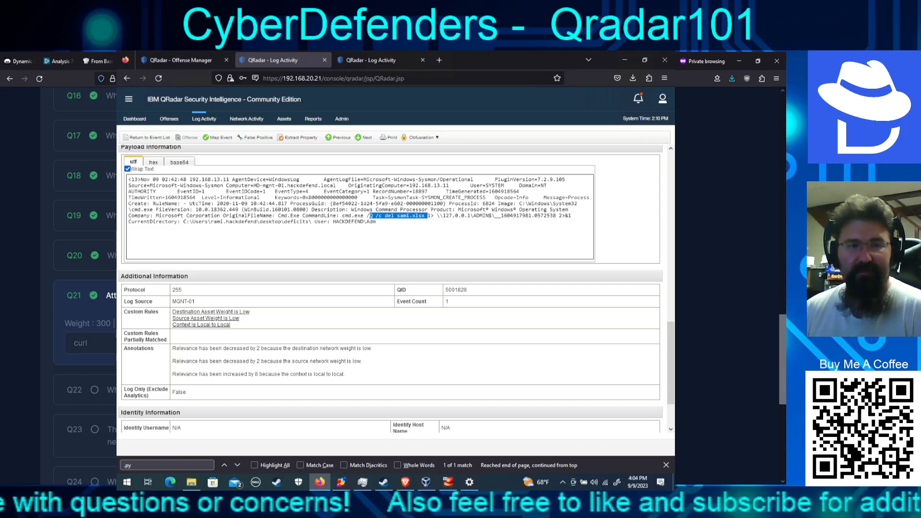
scroll(79, 307, down, 5)
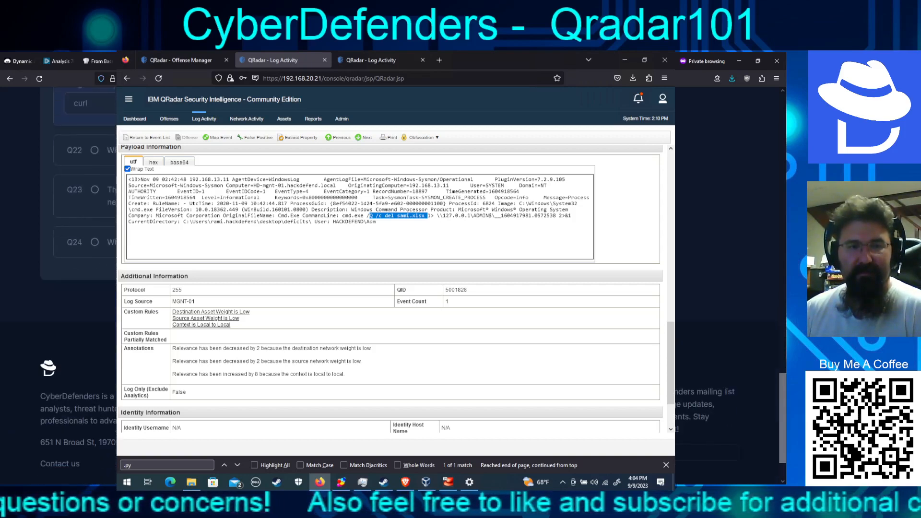
scroll(79, 307, up, 4)
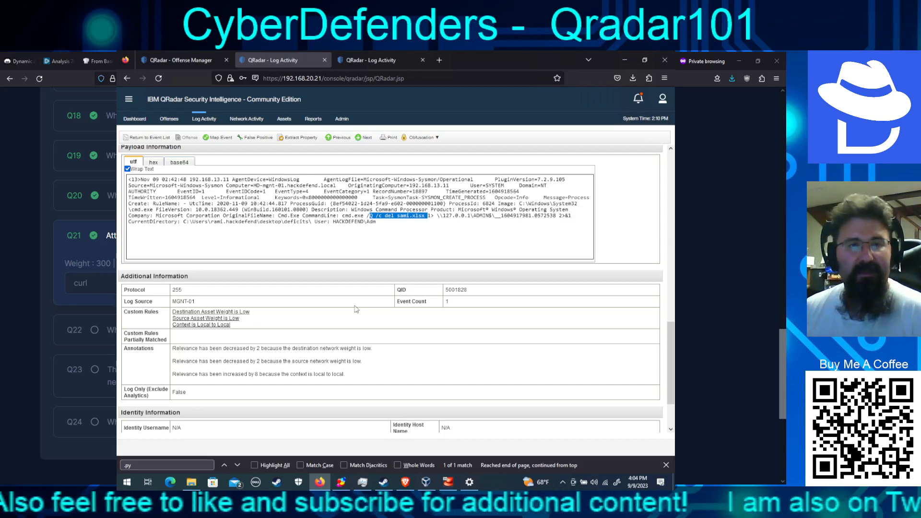
Step: Go back through the Process Create events from 10:42:38, 10:42:27 and 10:42:17 AM and check their process command lines
click(339, 138)
scroll(670, 251, down, 5)
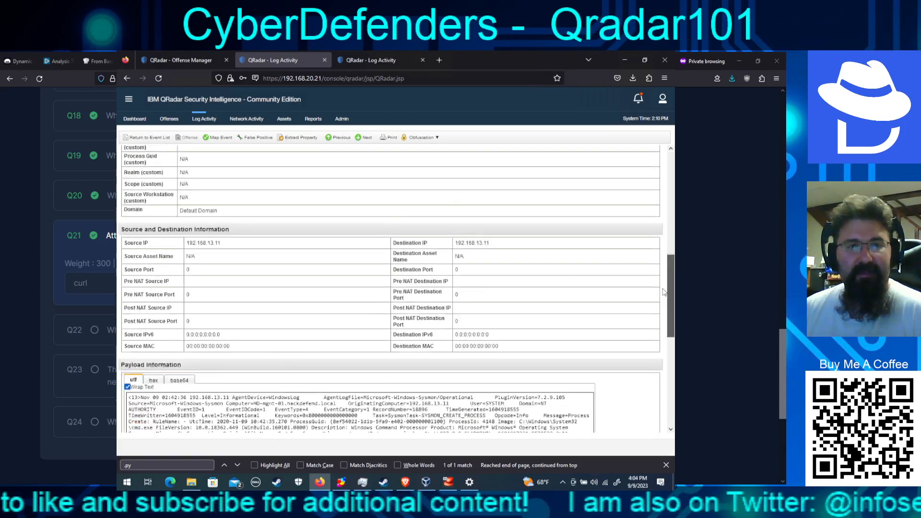
drag(670, 233, 670, 232)
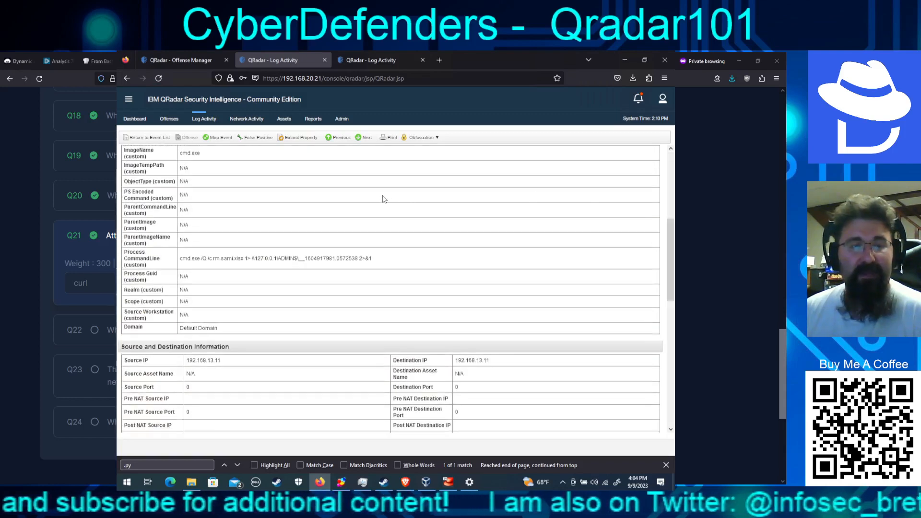
click(339, 138)
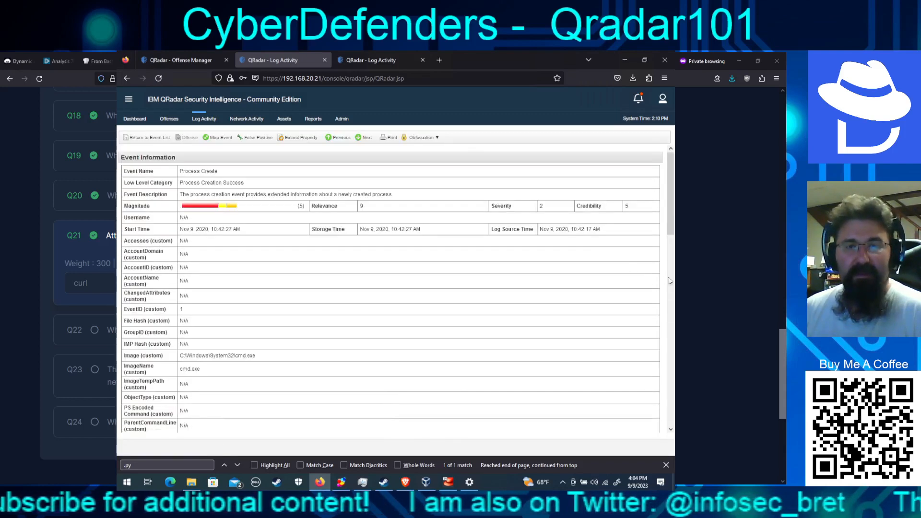
scroll(672, 283, down, 5)
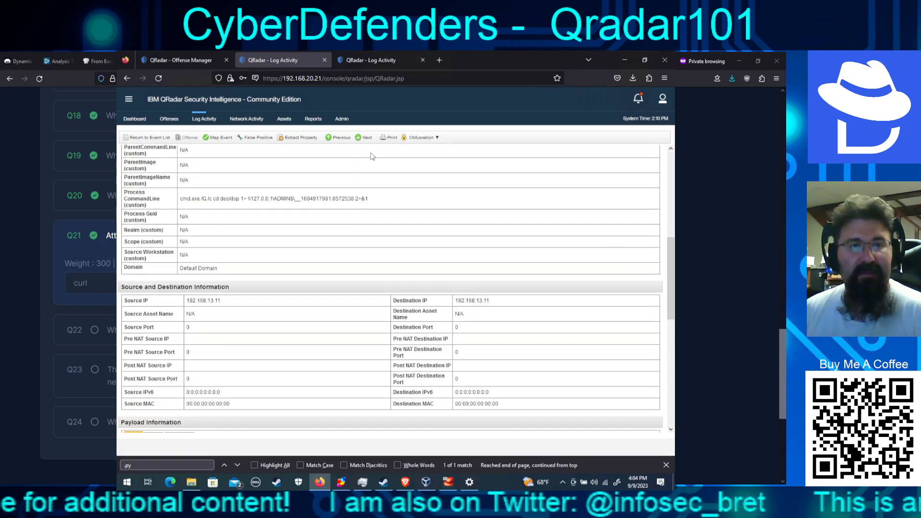
click(337, 139)
drag(671, 163, 670, 232)
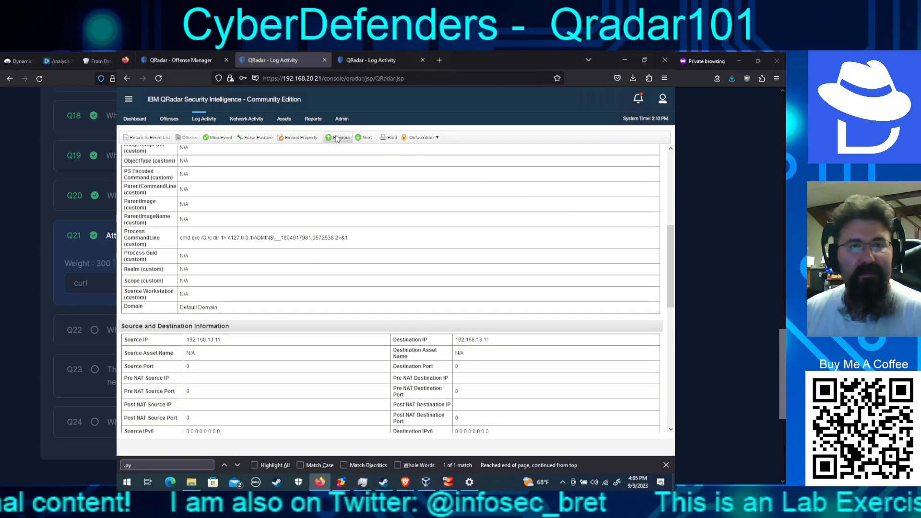
Step: Go further back through the events from 10:42:06, 10:40:53 and 10:40:42 AM and check their process command lines
click(338, 137)
scroll(672, 262, down, 5)
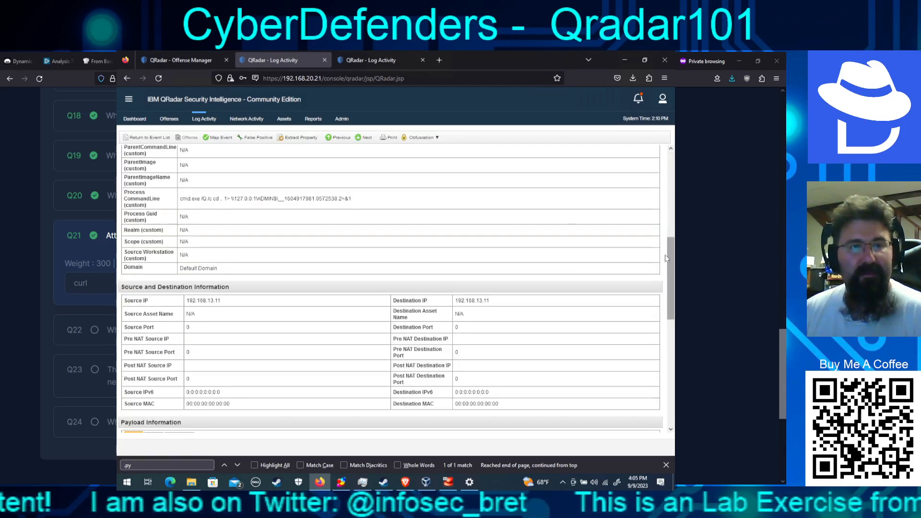
click(334, 138)
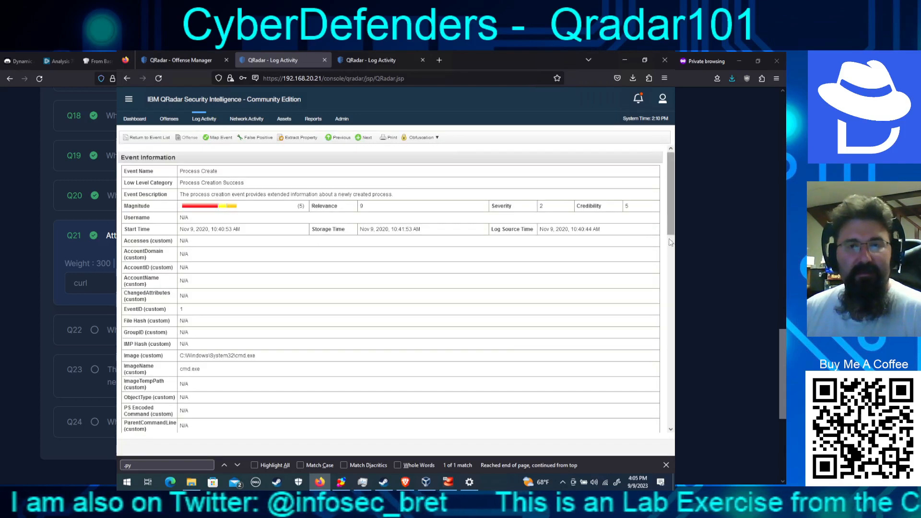
scroll(670, 250, down, 5)
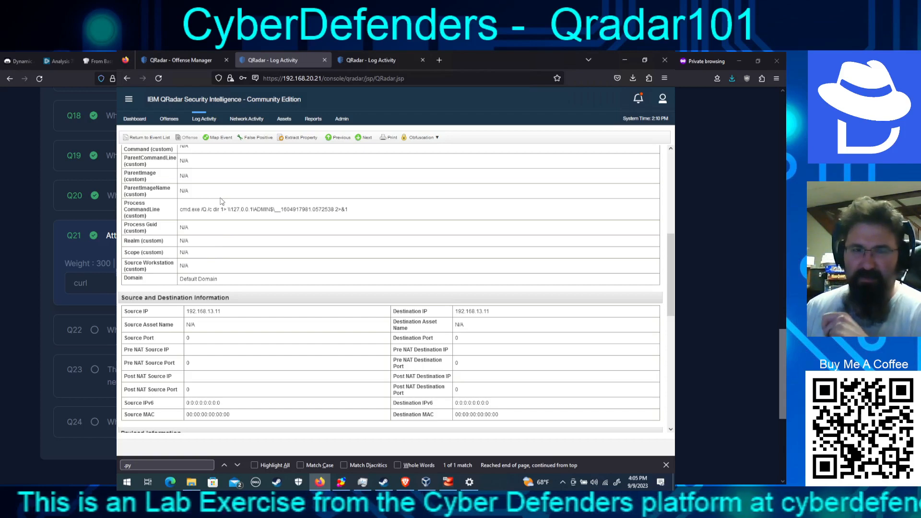
click(330, 142)
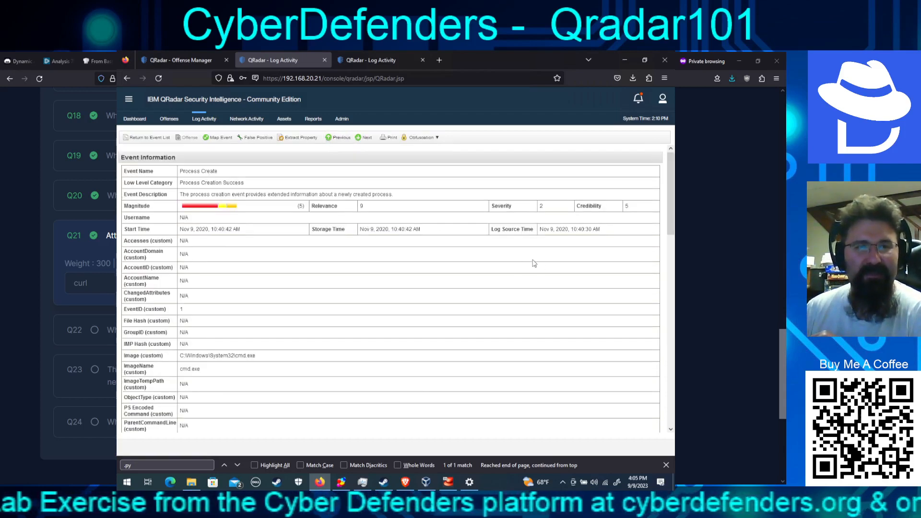
scroll(533, 263, down, 3)
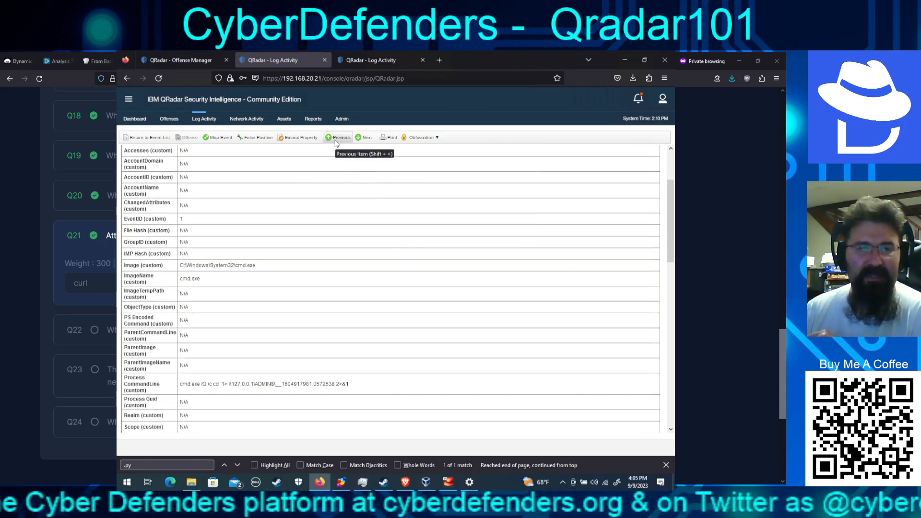
Step: Review the 10:40:32 AM event's command line and payload again and go back to the 10:33:15 AM Process Create event
click(336, 140)
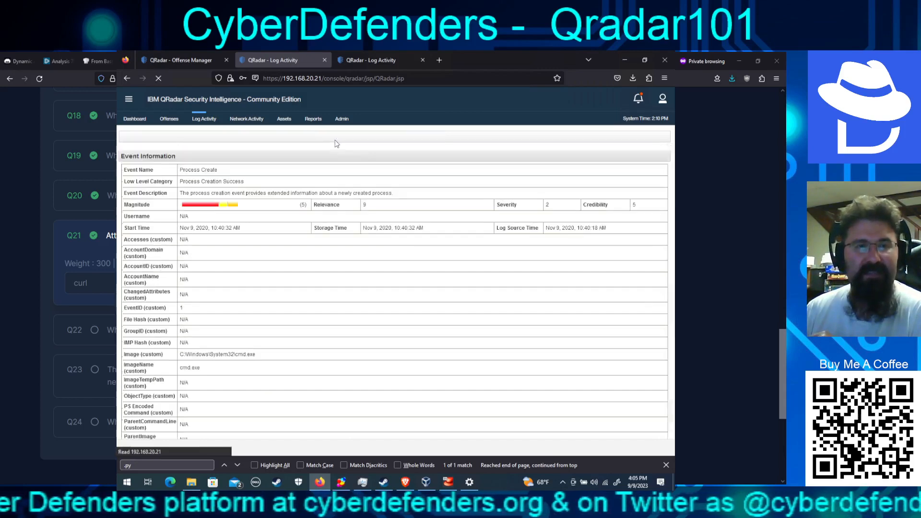
scroll(667, 361, down, 9)
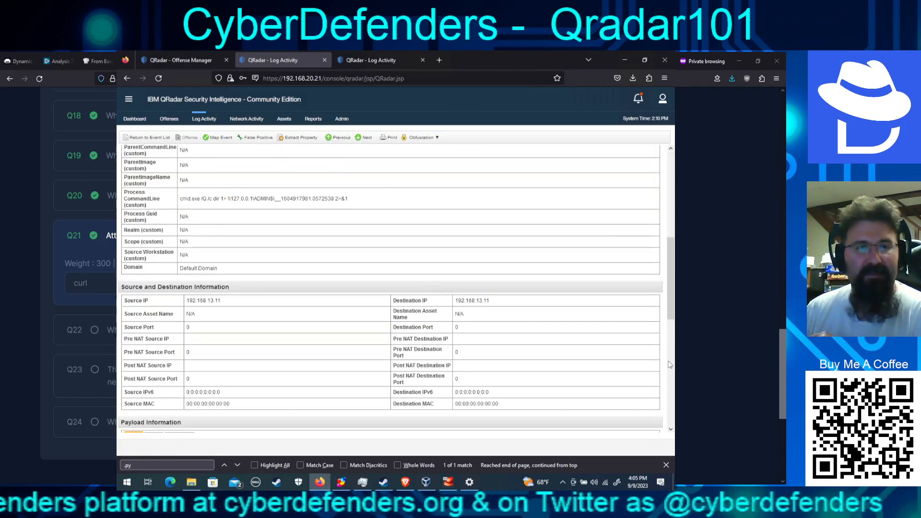
scroll(668, 355, down, 6)
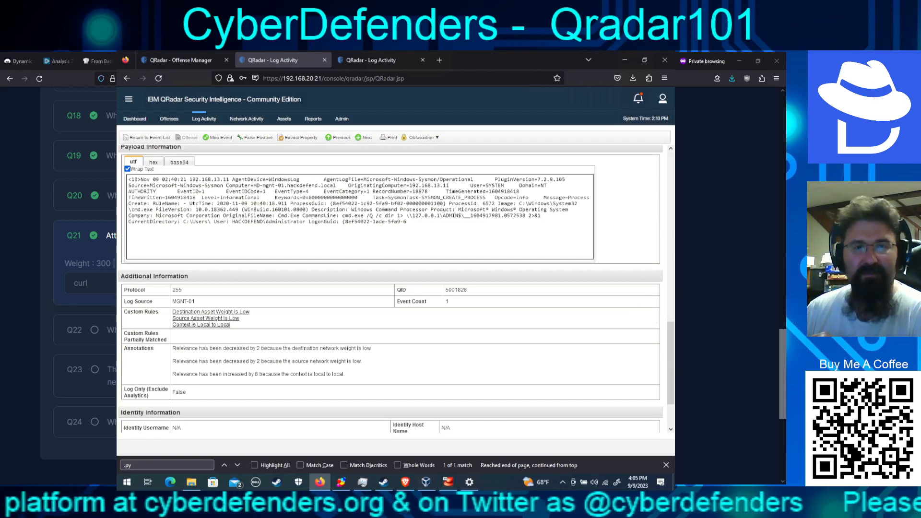
click(336, 139)
click(336, 139)
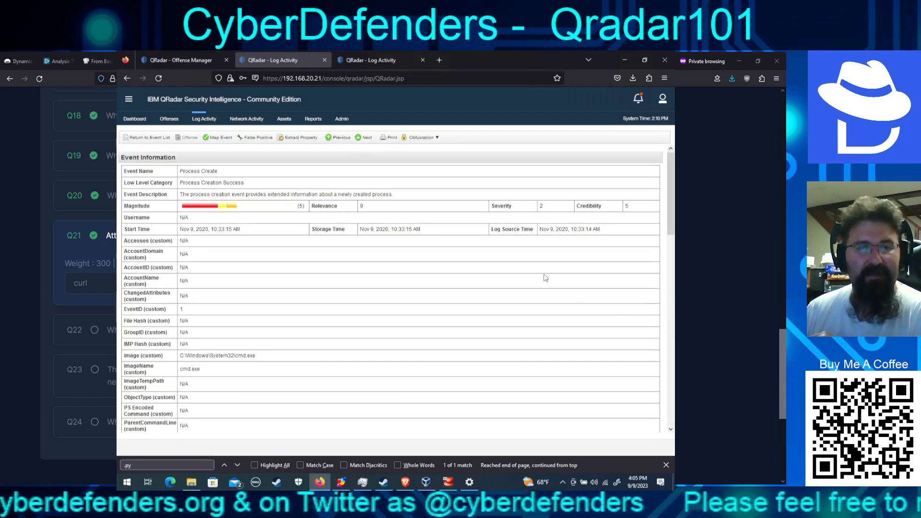
Step: Check the payload of the 10:33:15 AM Process Create event and the command lines of the preceding 10:31:15 and 10:30:44 AM events
scroll(667, 338, down, 6)
scroll(651, 307, down, 6)
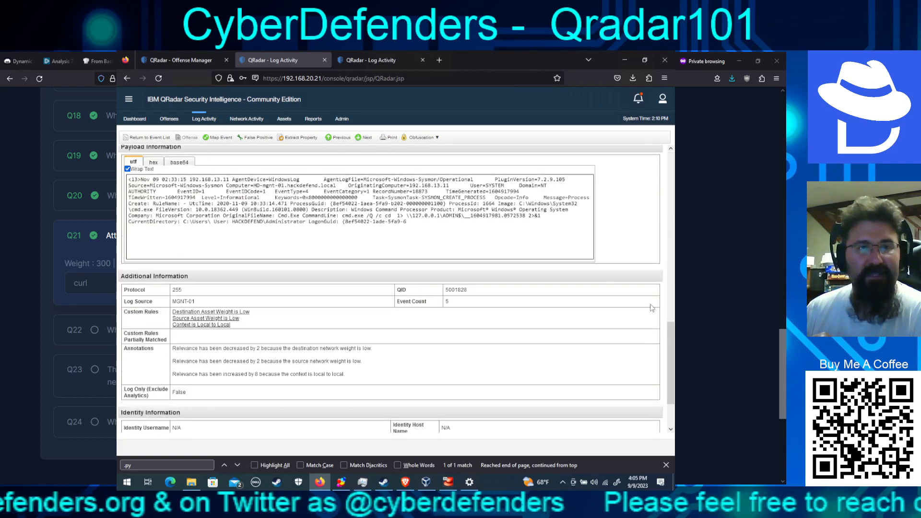
click(335, 136)
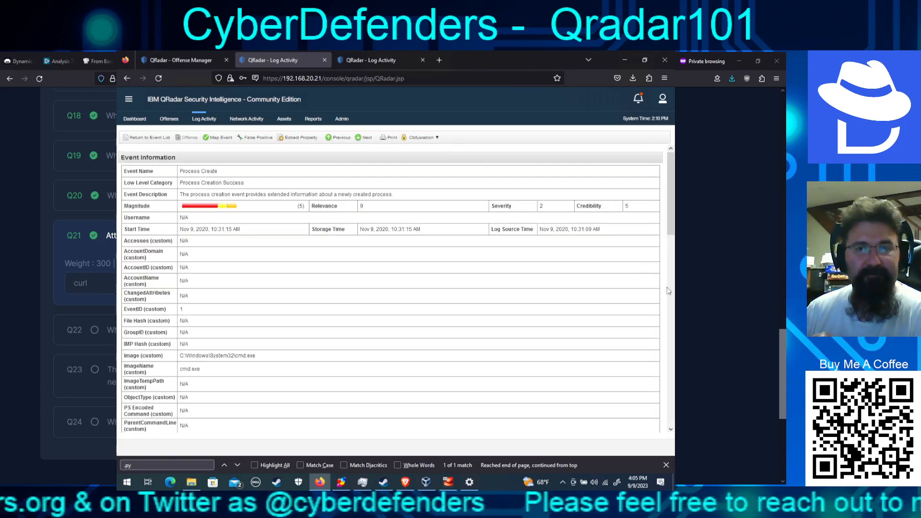
scroll(668, 291, down, 6)
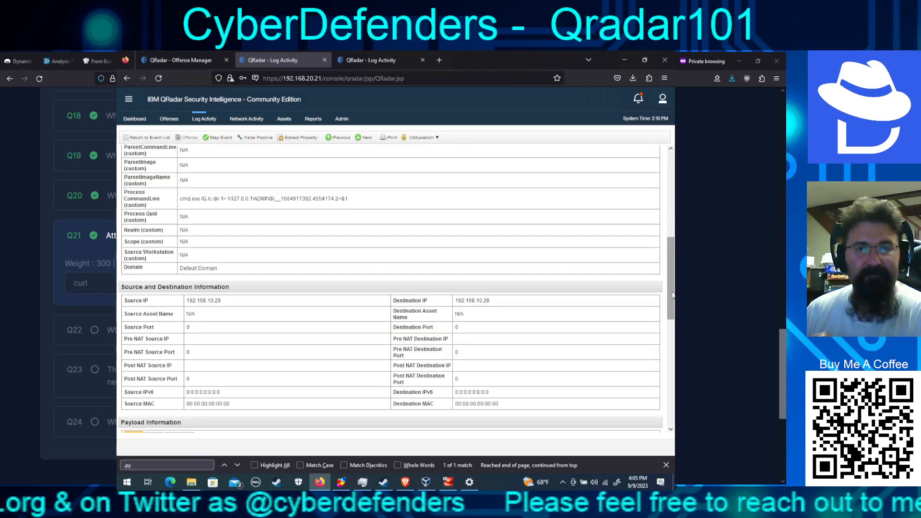
click(331, 138)
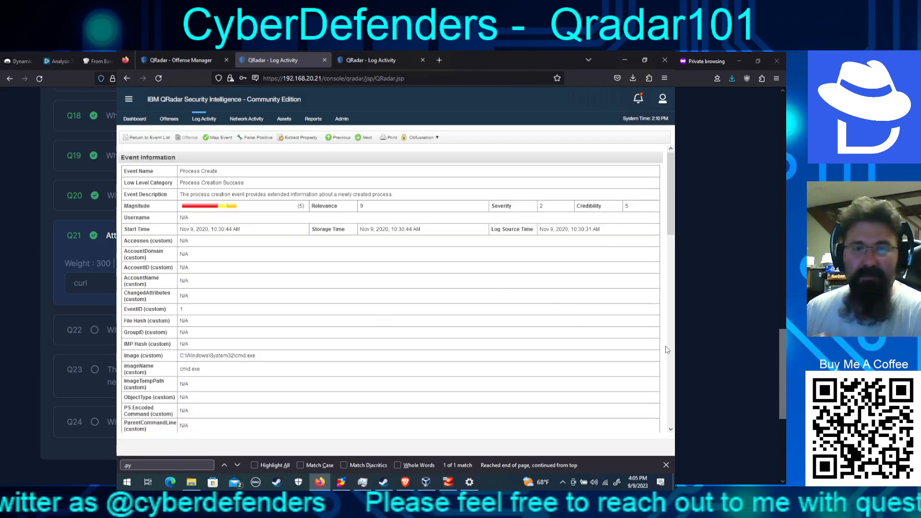
scroll(670, 350, down, 6)
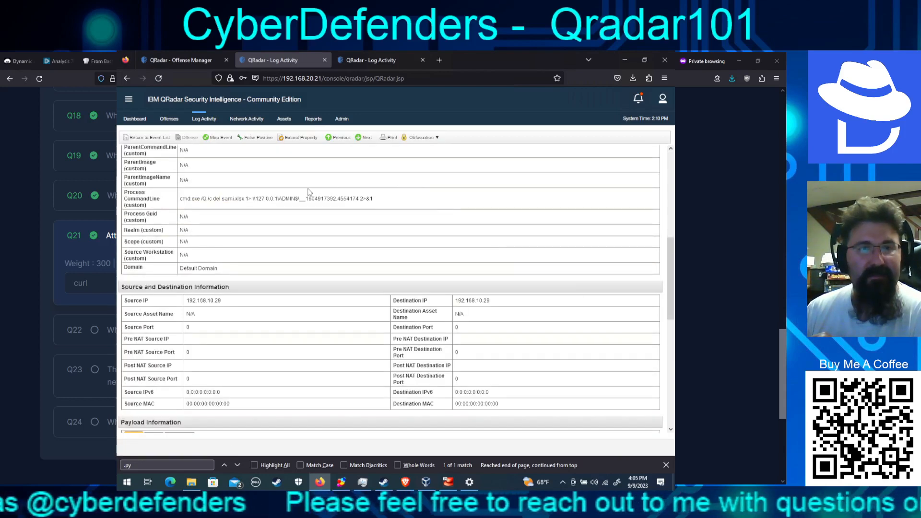
Step: Go further back to the event whose command line uploads sami.xlsx with curl and examine the tool, file name and target address
click(670, 338)
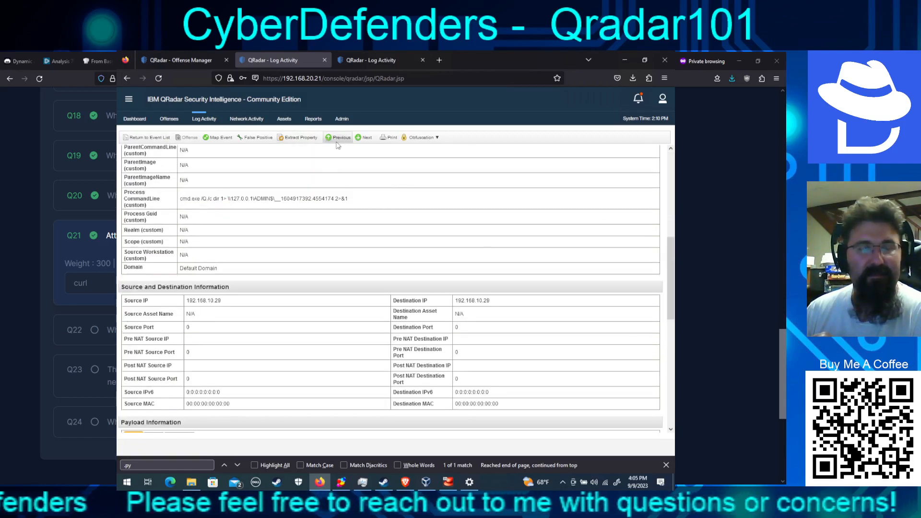
scroll(642, 332, up, 5)
click(670, 339)
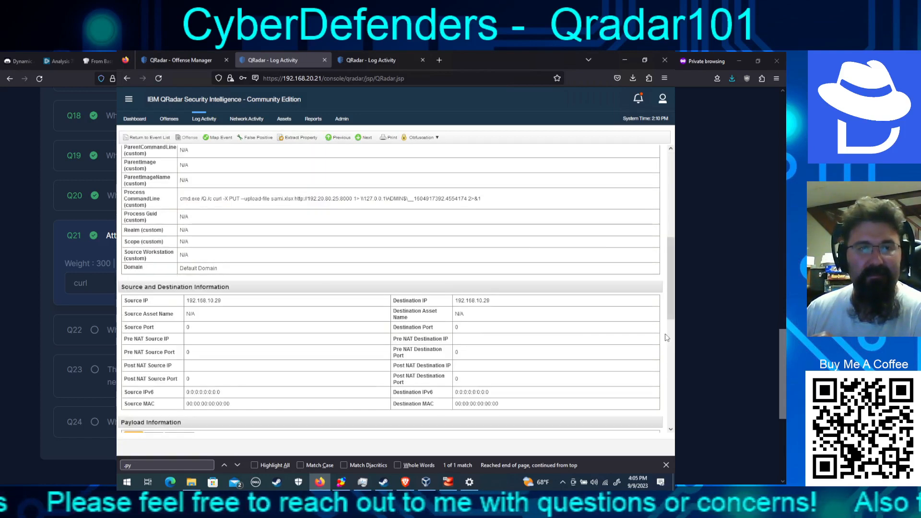
drag(182, 198, 563, 199)
click(563, 199)
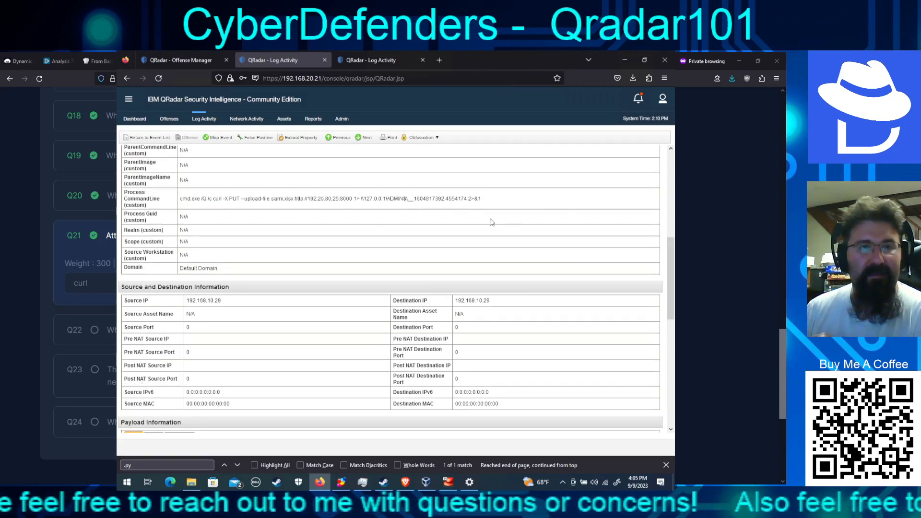
double_click(217, 198)
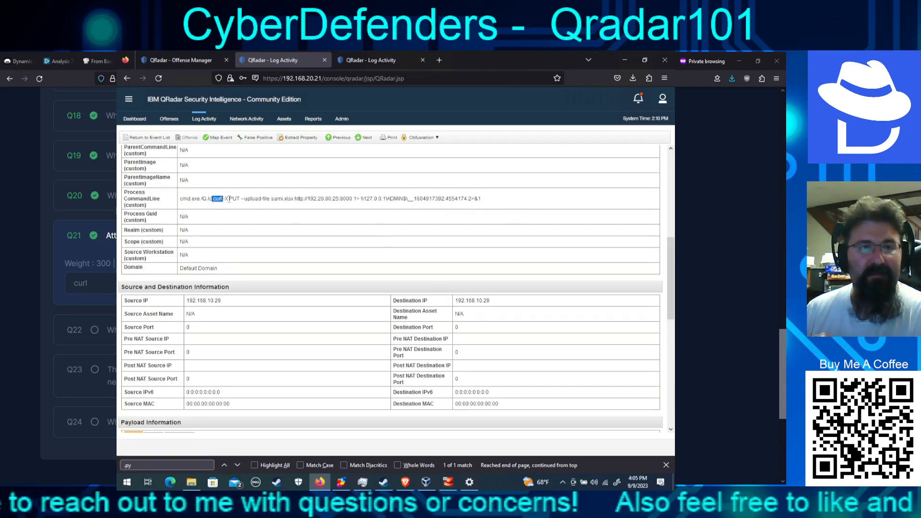
click(227, 198)
drag(225, 199, 301, 198)
click(255, 199)
click(269, 199)
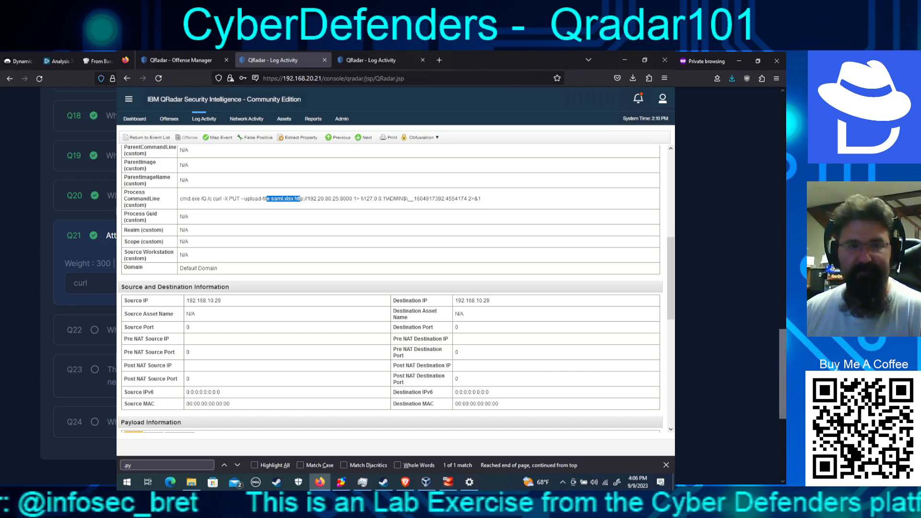
Step: Expand Q22 on the challenge page and clear the source or destination port filter in the other Log Activity search
click(111, 330)
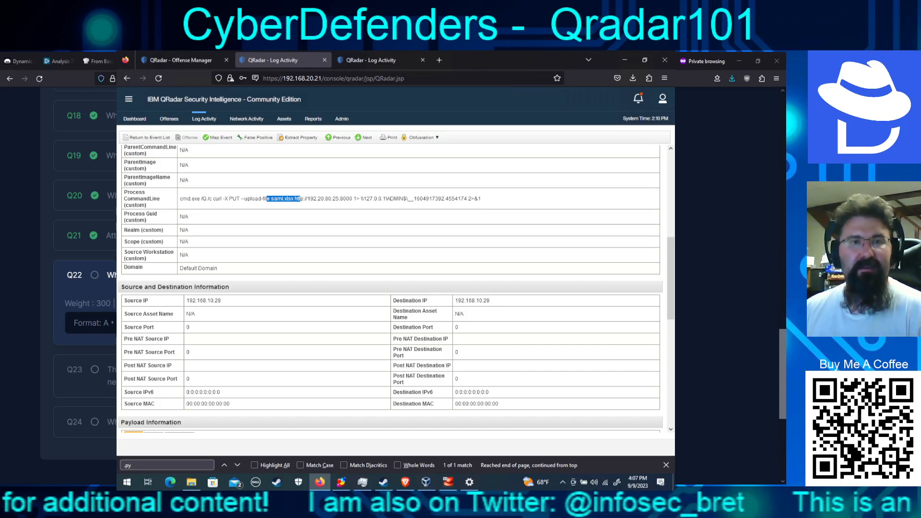
click(369, 60)
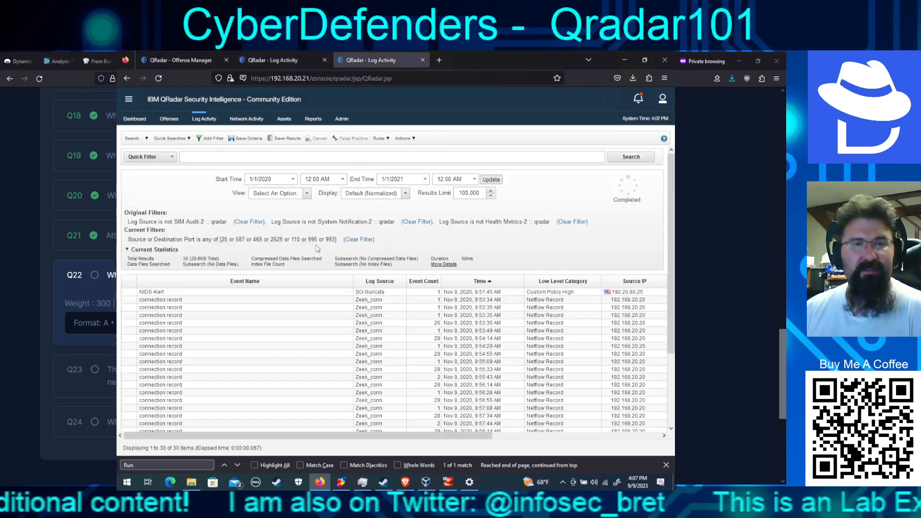
click(359, 239)
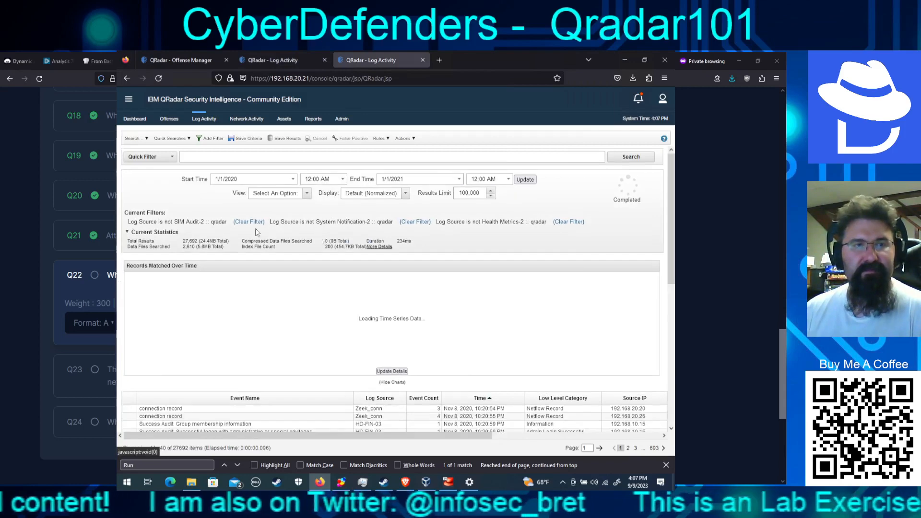
Step: Filter the 2020 events to those whose payload contains 4672 and group the results by username
click(139, 138)
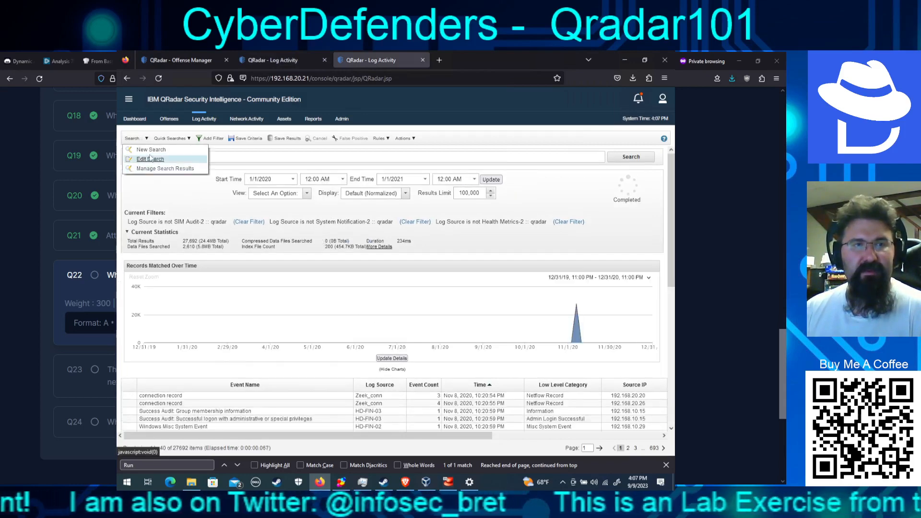
click(211, 138)
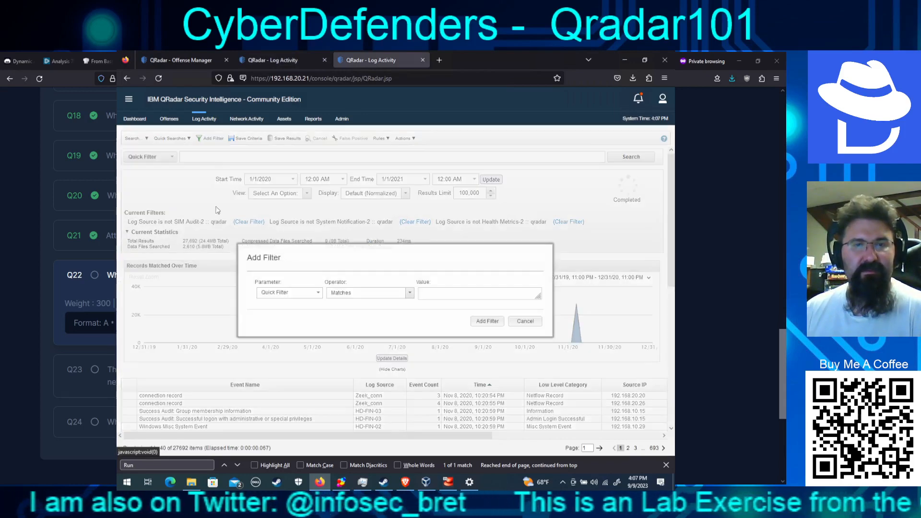
triple_click(296, 290)
double_click(296, 290)
text(pay)
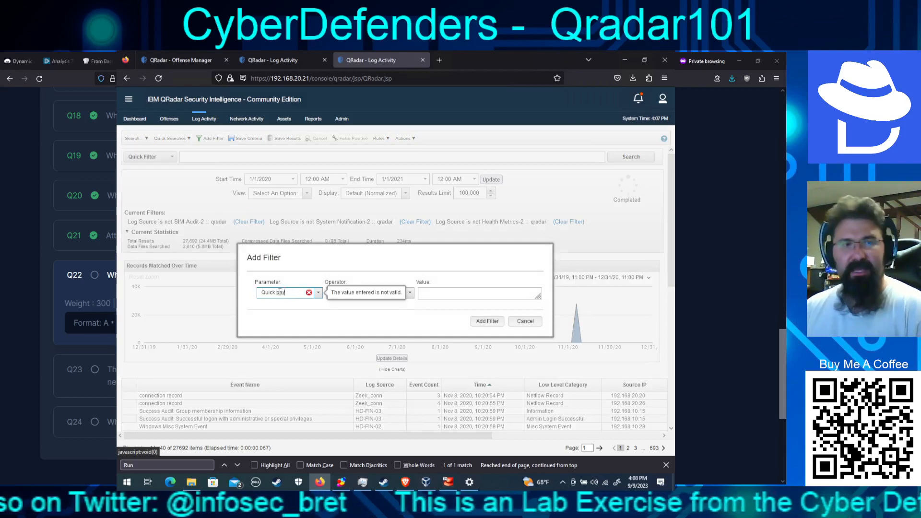
drag(295, 294, 231, 286)
text(pay)
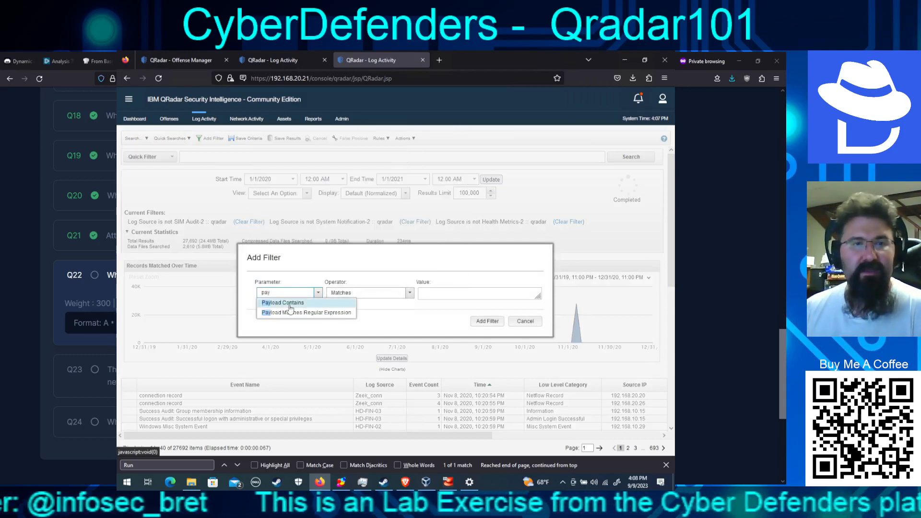
click(290, 304)
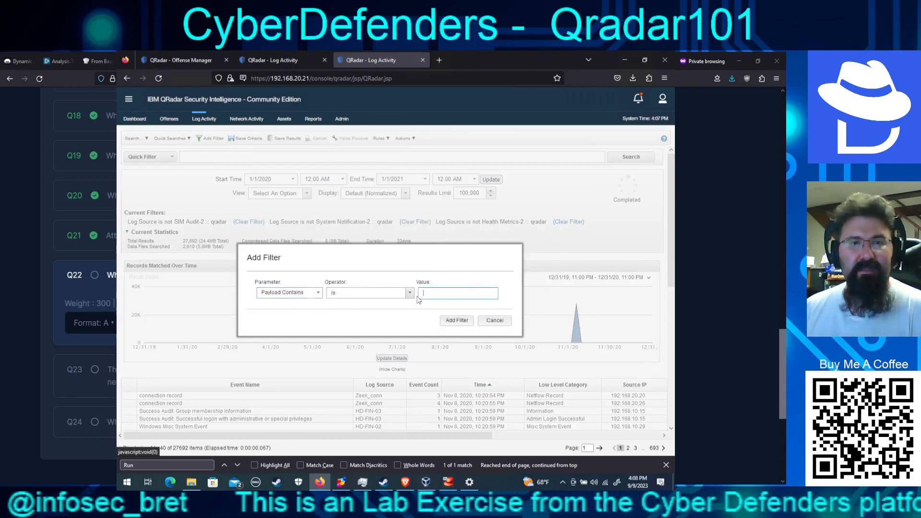
click(422, 293)
text(4672)
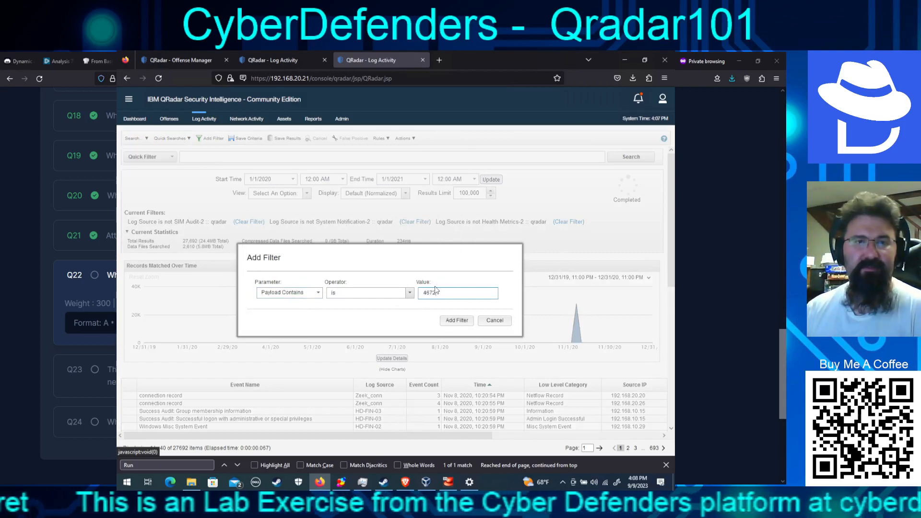
key(Return)
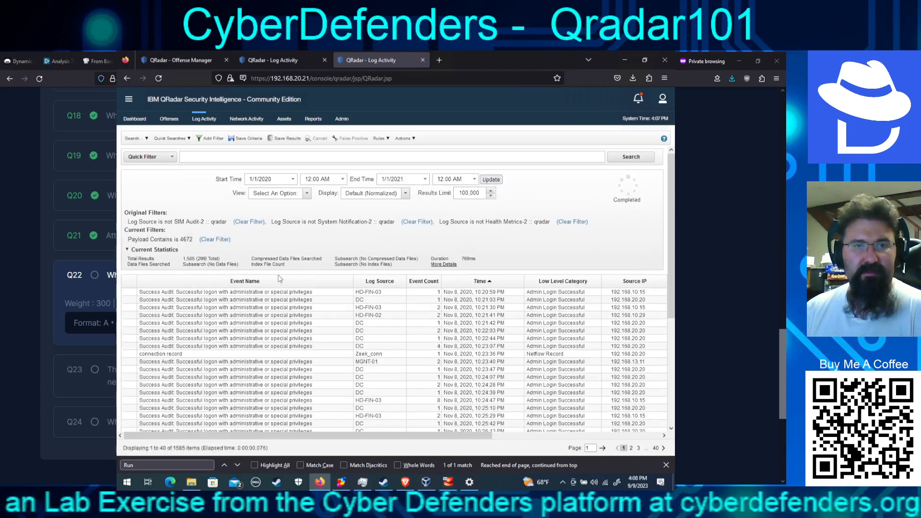
click(391, 194)
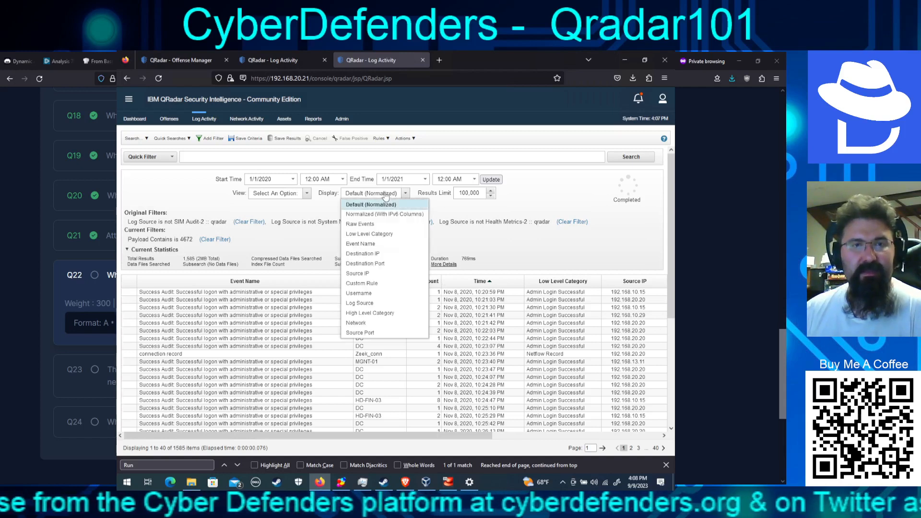
click(374, 293)
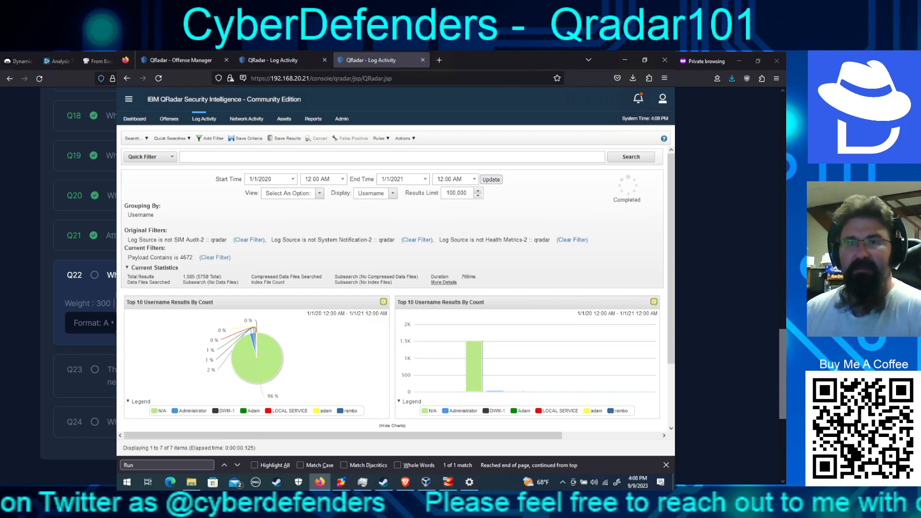
Step: Open the Ultimate Windows Security log encyclopedia in a new tab of the challenge browser window
key(ctrl+t)
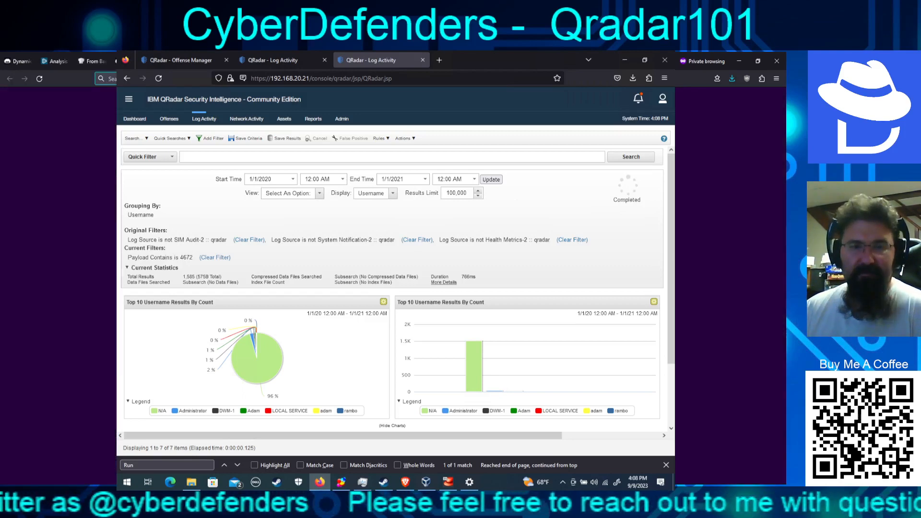
click(540, 445)
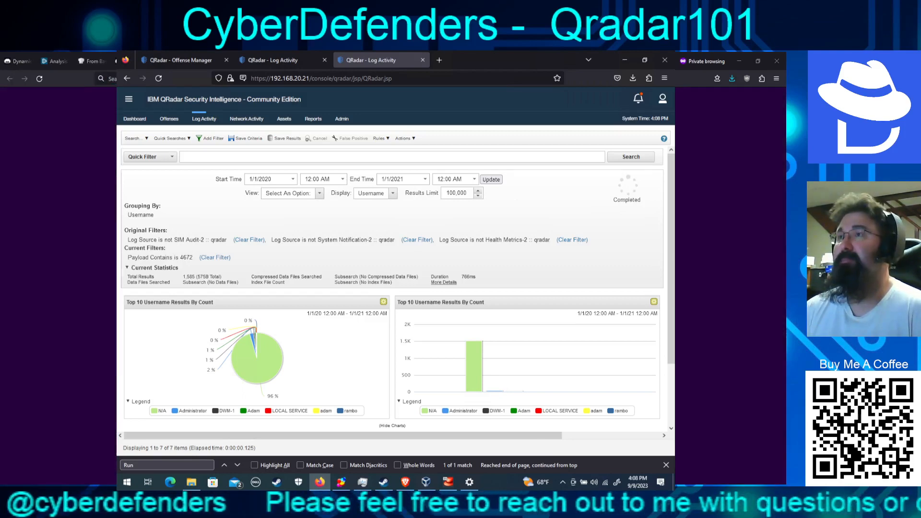
click(109, 79)
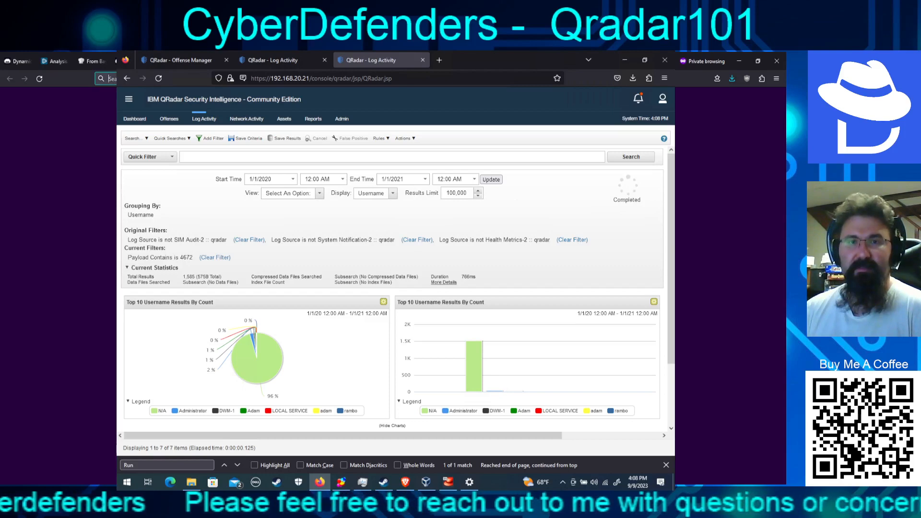
key(ctrl+v)
key(Return)
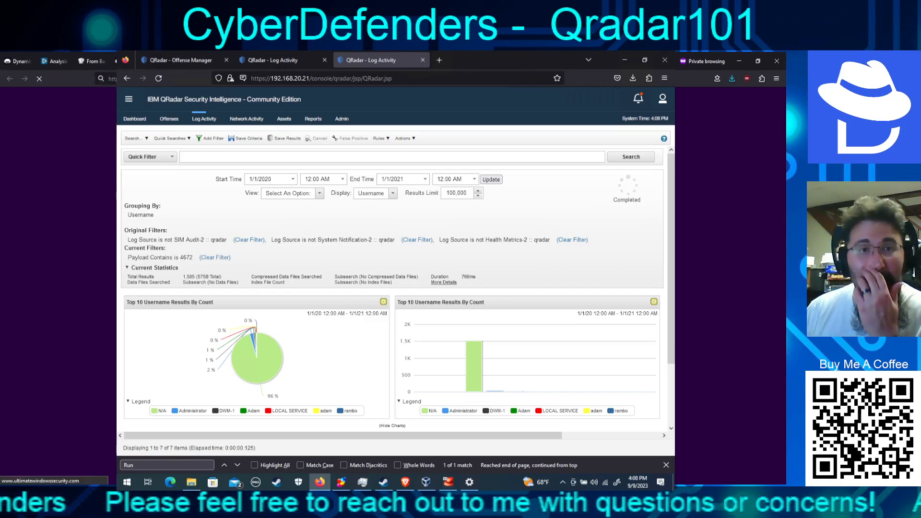
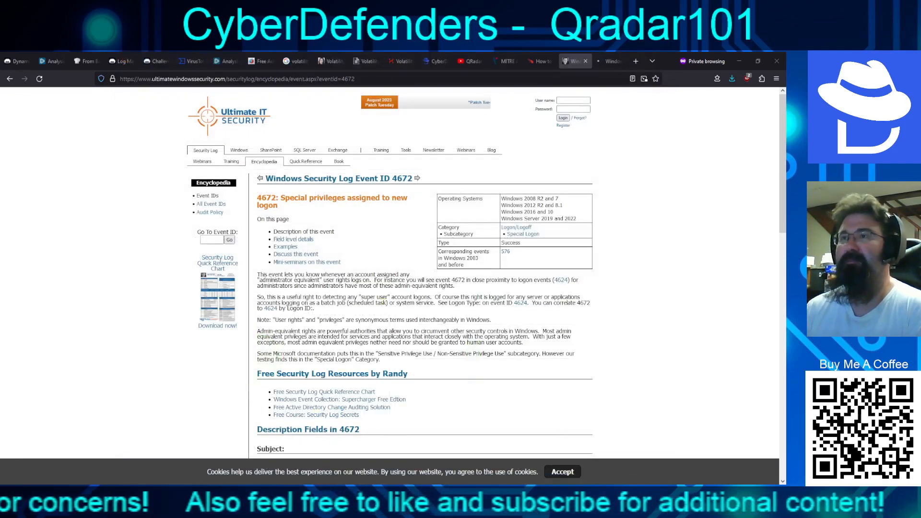
Step: Open the encyclopedia's list of all Windows Security event IDs from the event 4672 page in a separate tab
middle_click(206, 206)
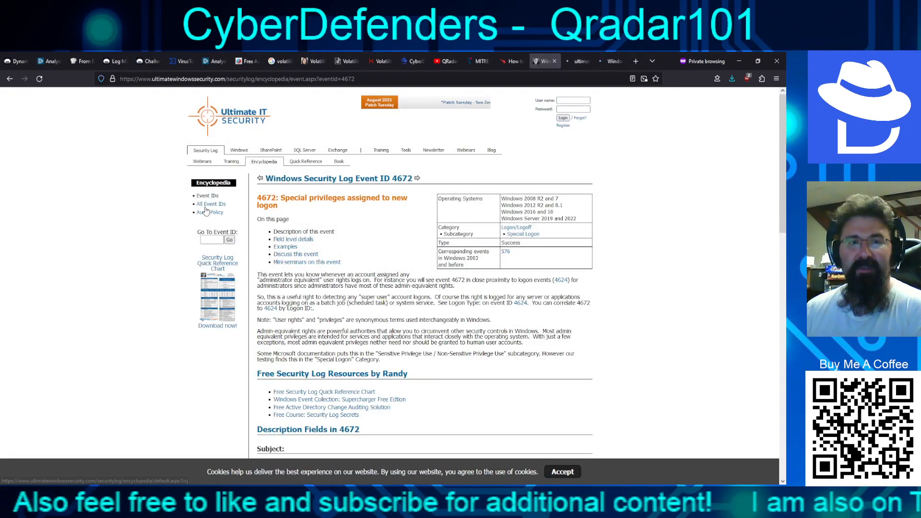
click(577, 64)
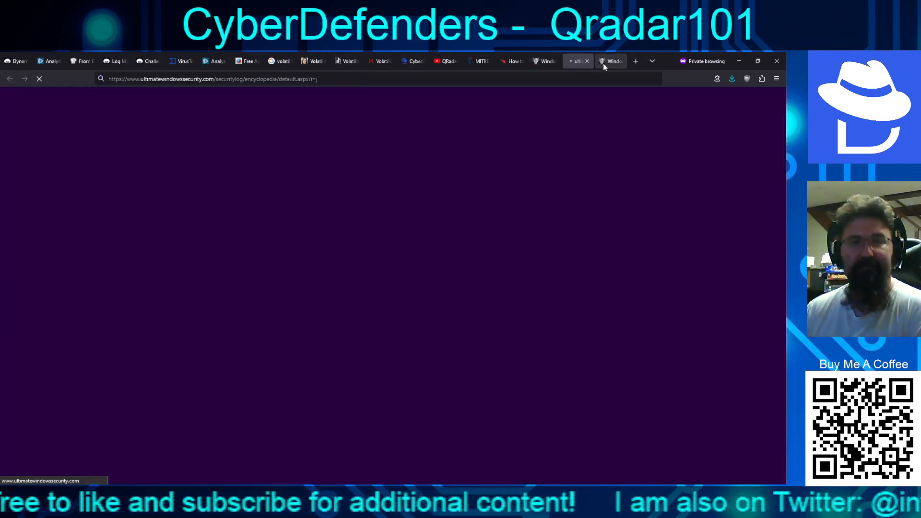
click(603, 64)
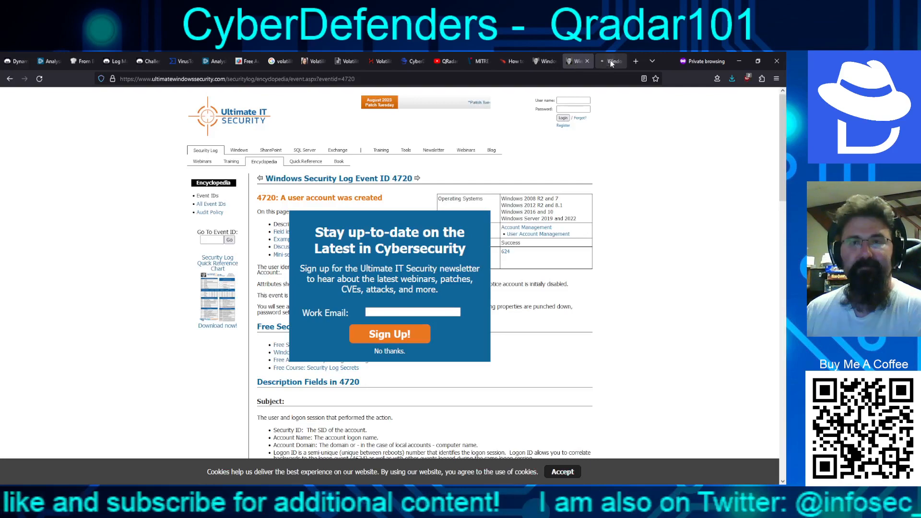
click(611, 61)
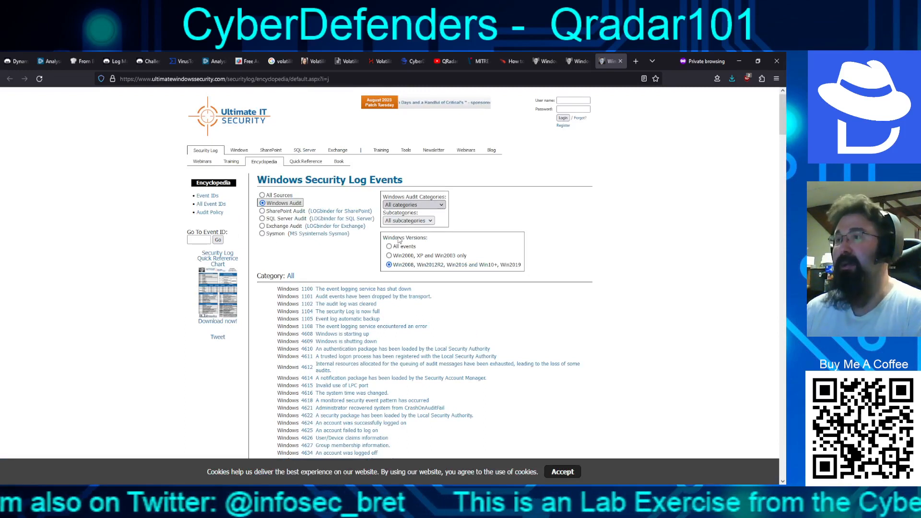
Step: Look through the Windows audit events in the Account Management category and return to Q22 on the CyberDefenders page
click(414, 205)
click(423, 226)
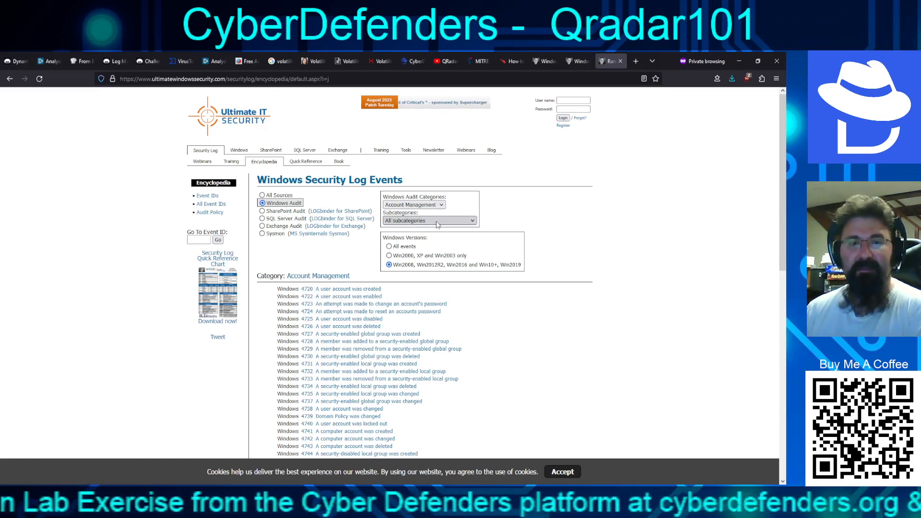
scroll(584, 331, down, 5)
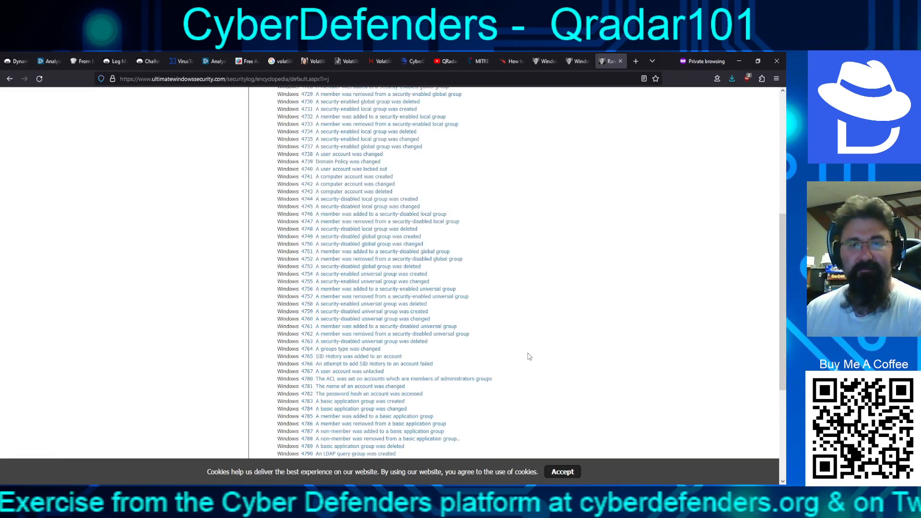
scroll(529, 357, up, 5)
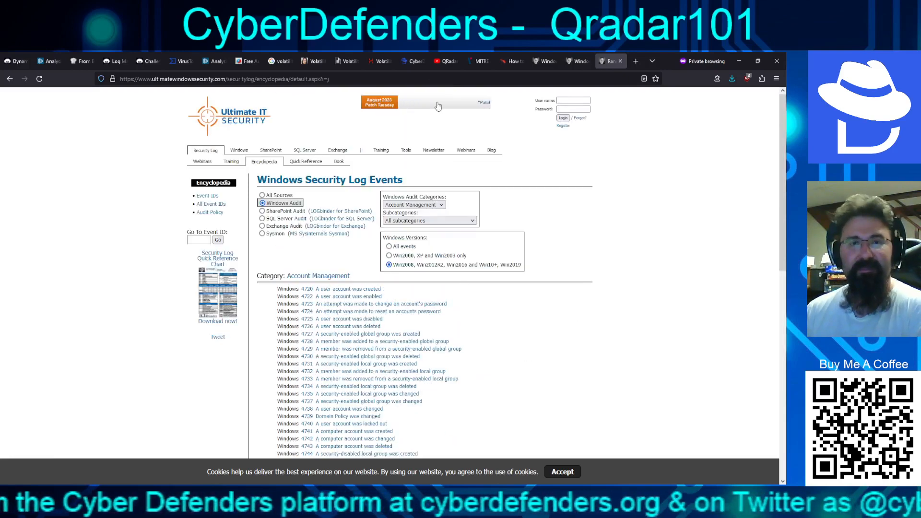
click(412, 62)
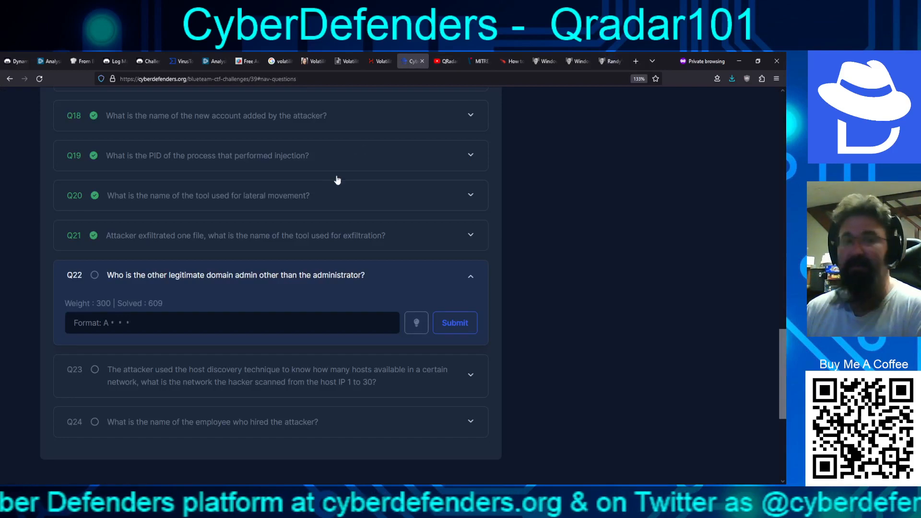
Step: Submit the other legitimate domain admin's account name as the answer to Q22
click(229, 326)
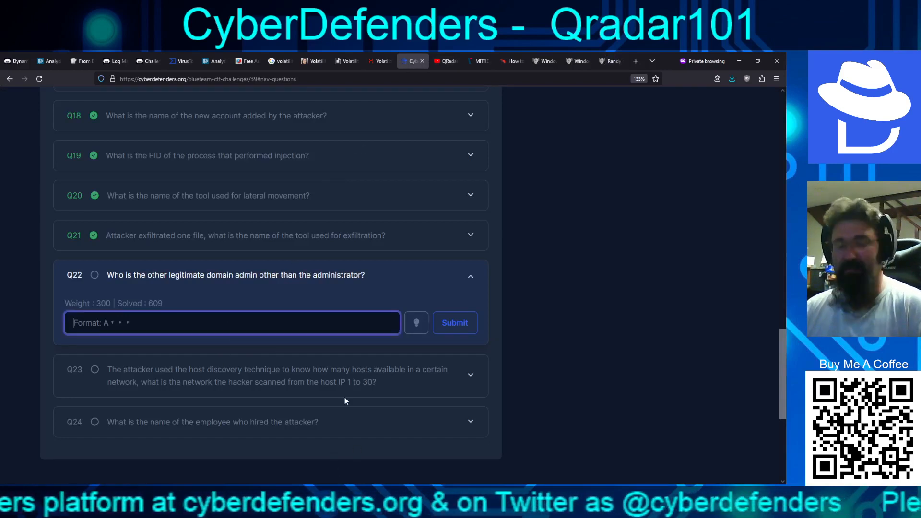
text(adam)
key(Return)
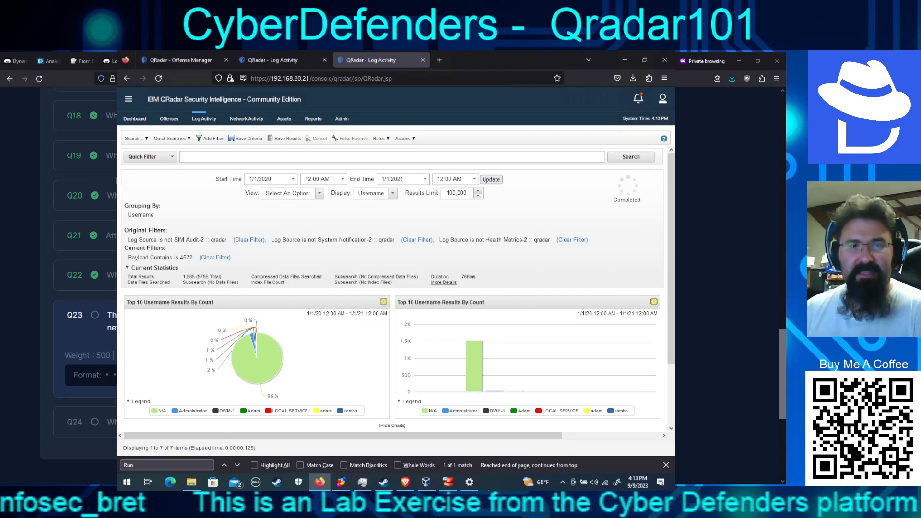
Step: Return the QRadar results to the Default (Normalized) display and clear the payload filter for 4672
click(368, 193)
click(369, 206)
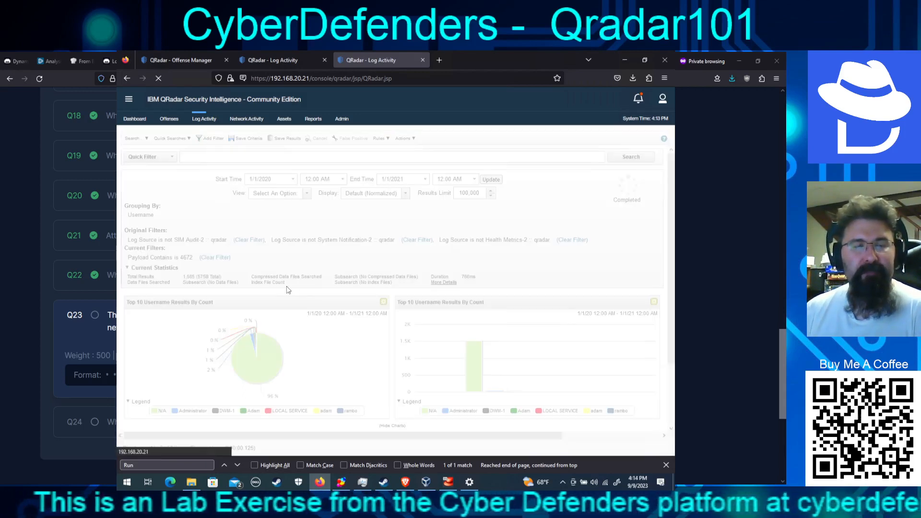
click(213, 240)
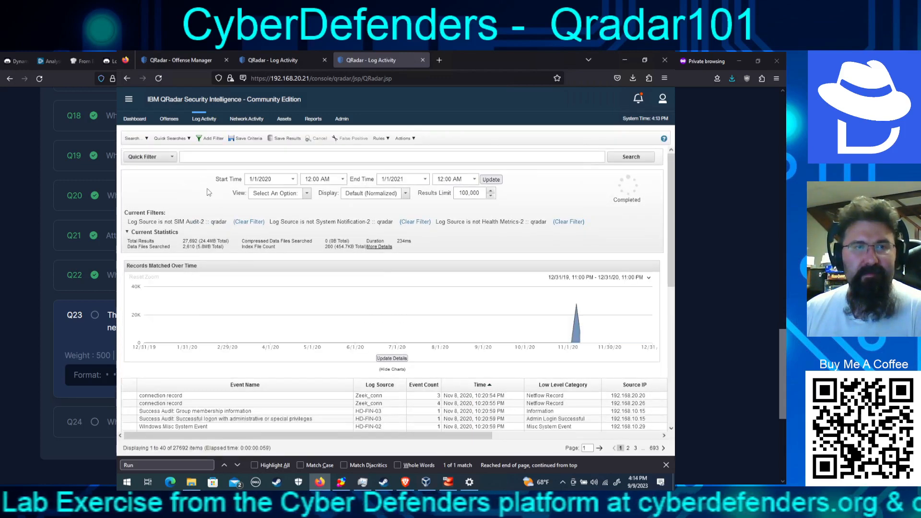
Step: Filter the 2020 events to those whose Source IP equals 192.168.10.15
click(213, 139)
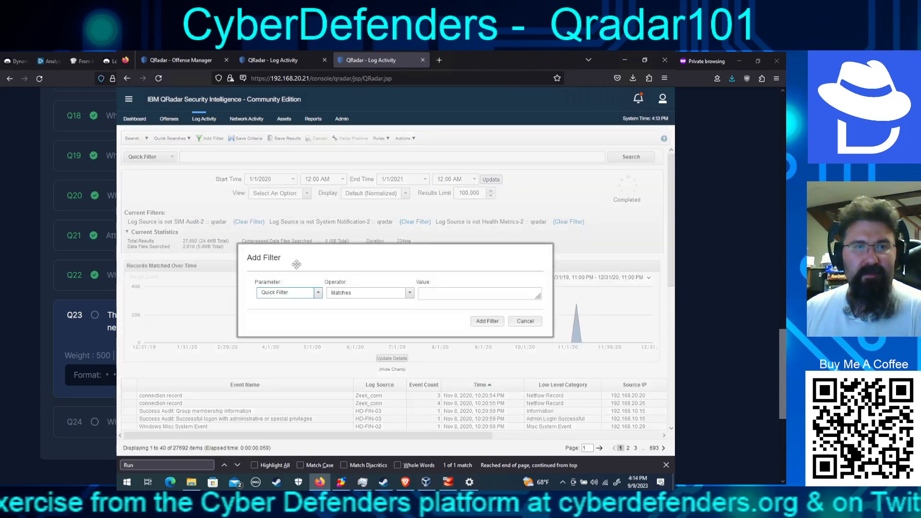
click(304, 293)
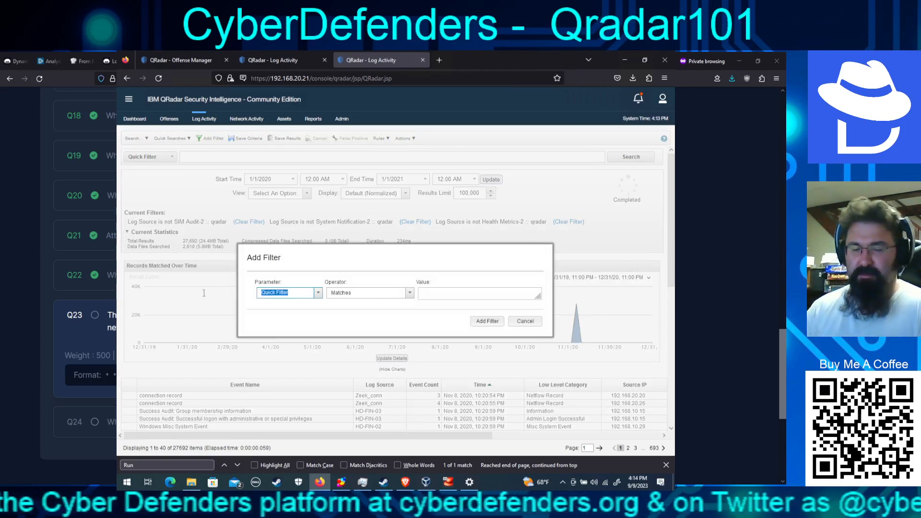
text(source)
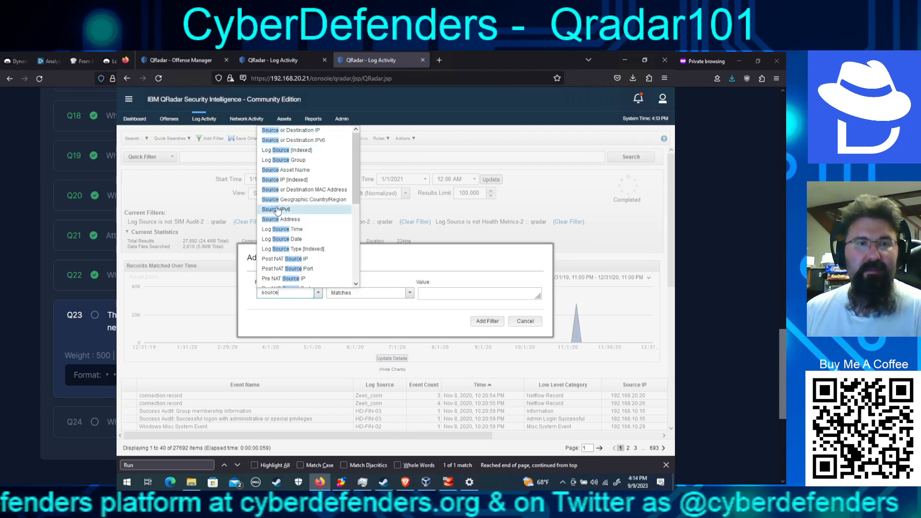
click(288, 180)
text(19)
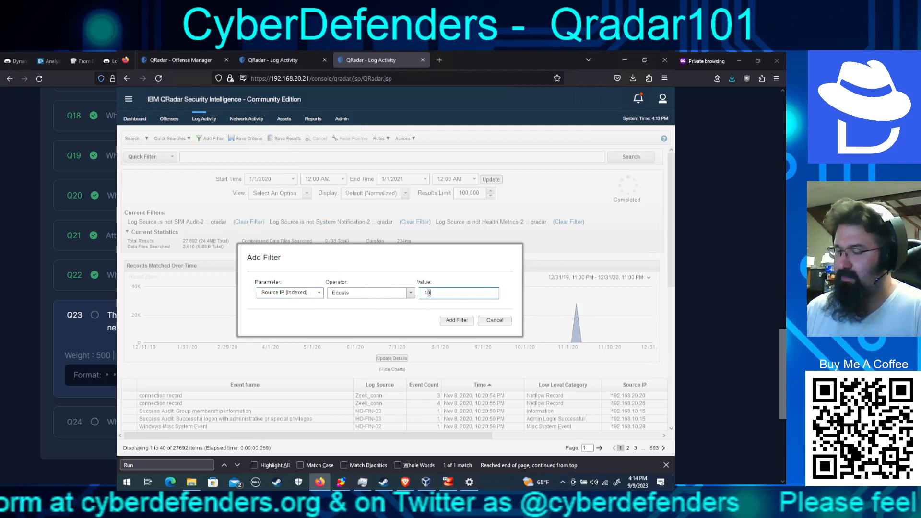
text(2.168.1)
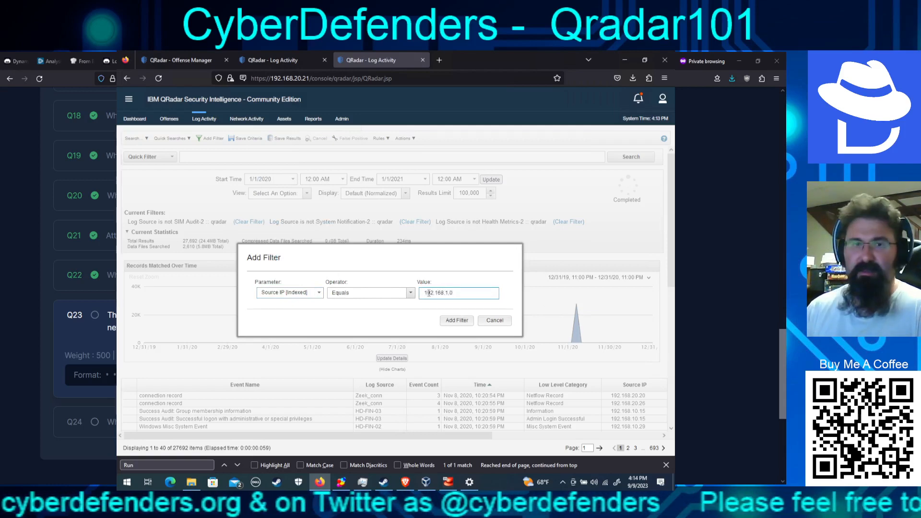
text(0.15)
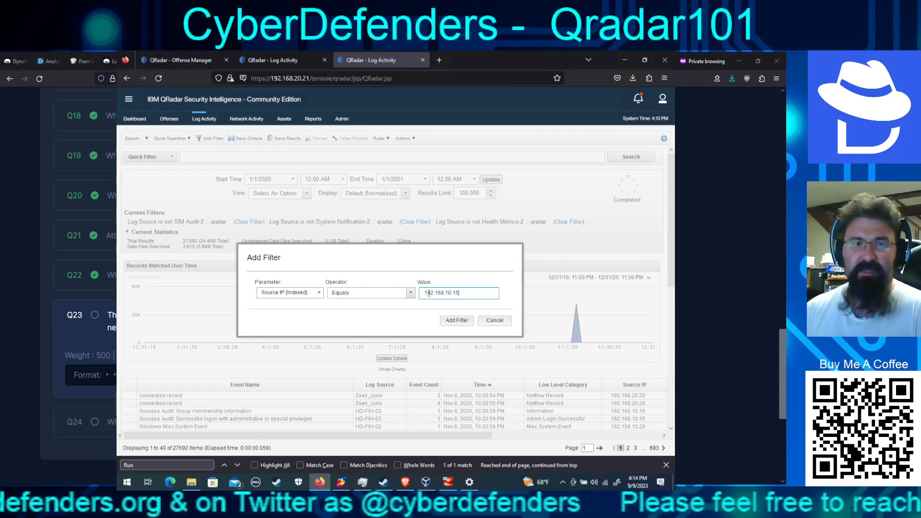
key(Return)
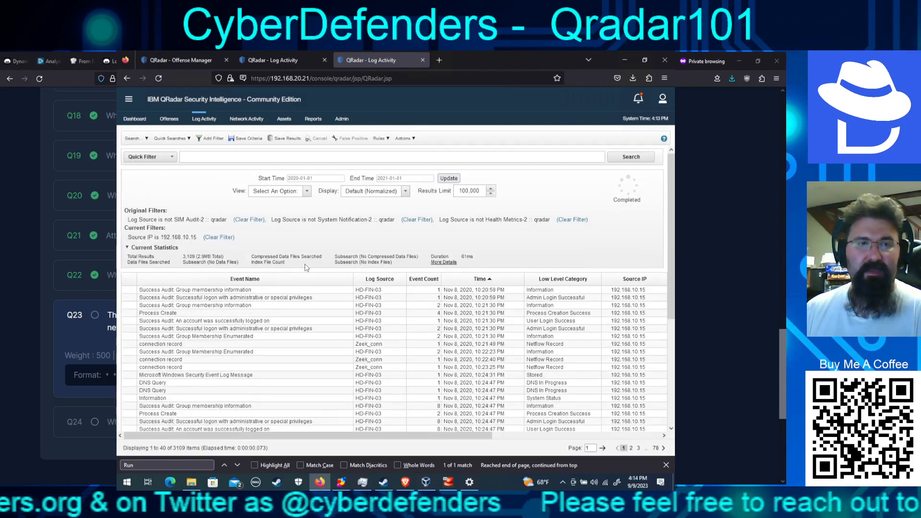
Step: Add a second filter limiting the events to those whose Destination Port equals 0
click(211, 139)
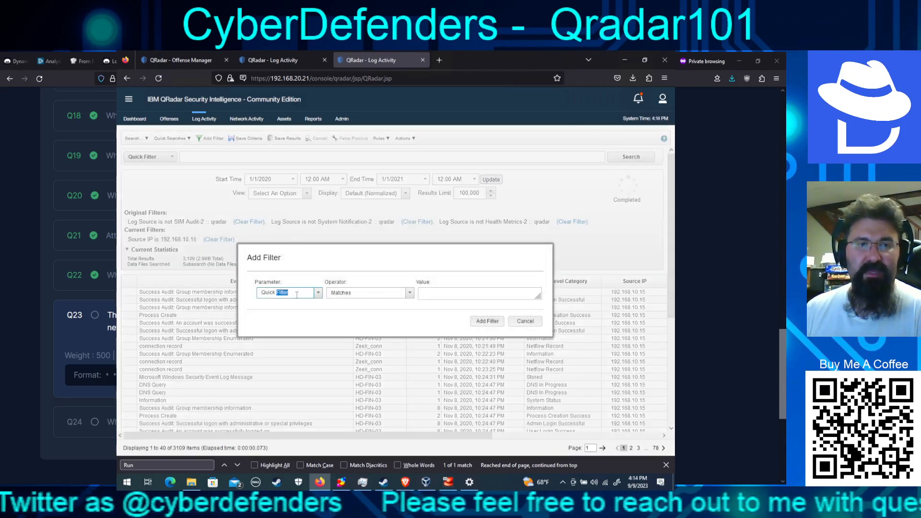
triple_click(299, 292)
text(destinat)
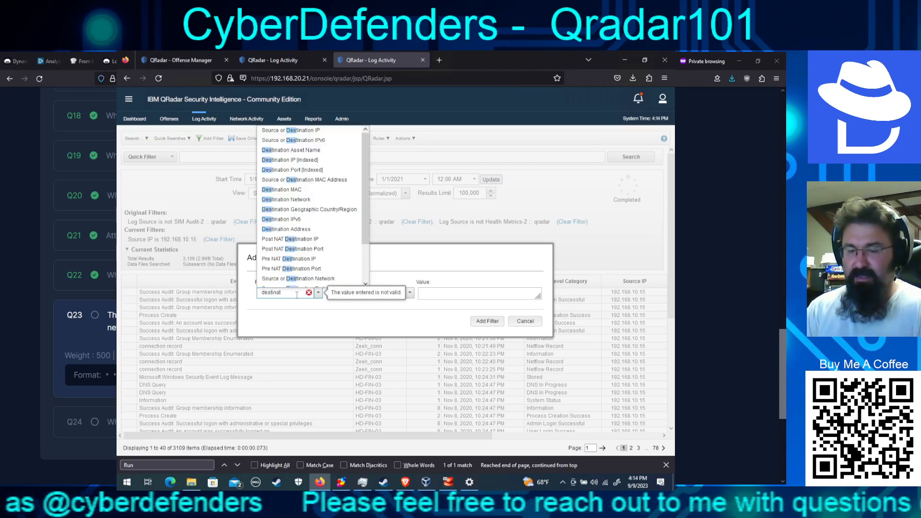
text(ion)
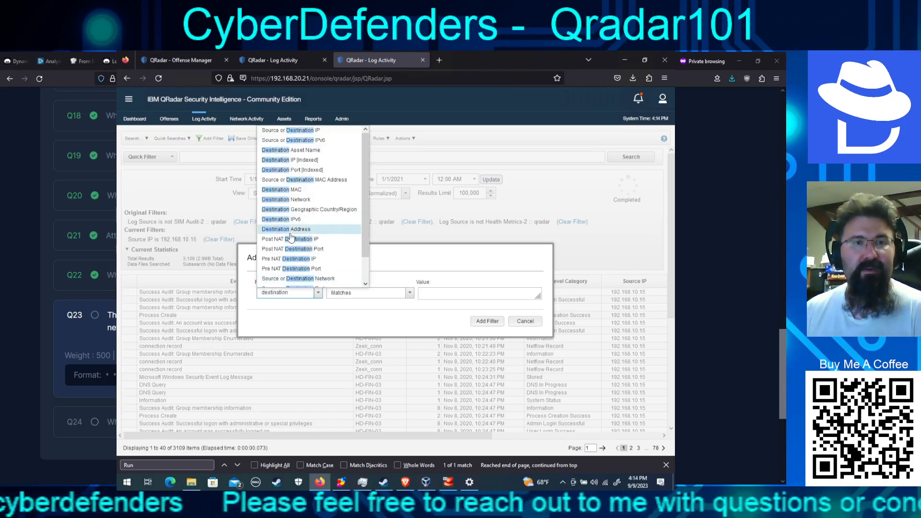
click(291, 170)
click(450, 294)
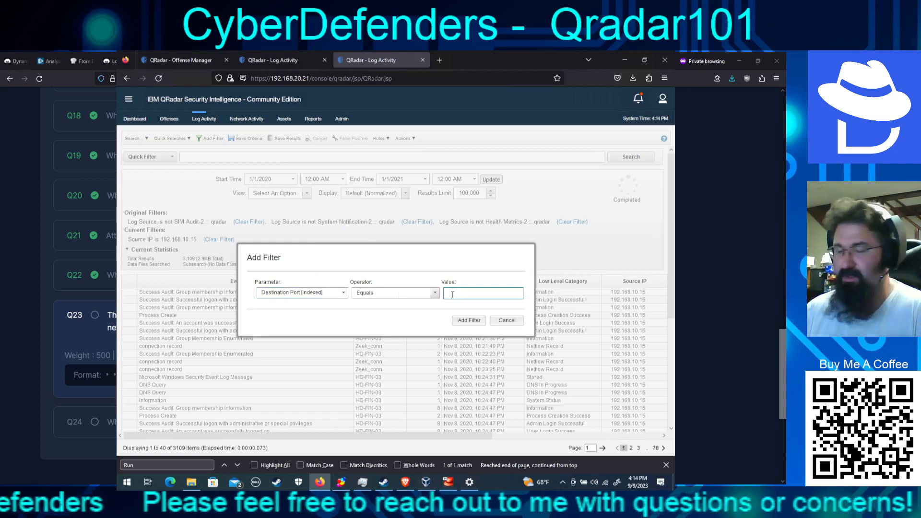
text(0)
click(469, 320)
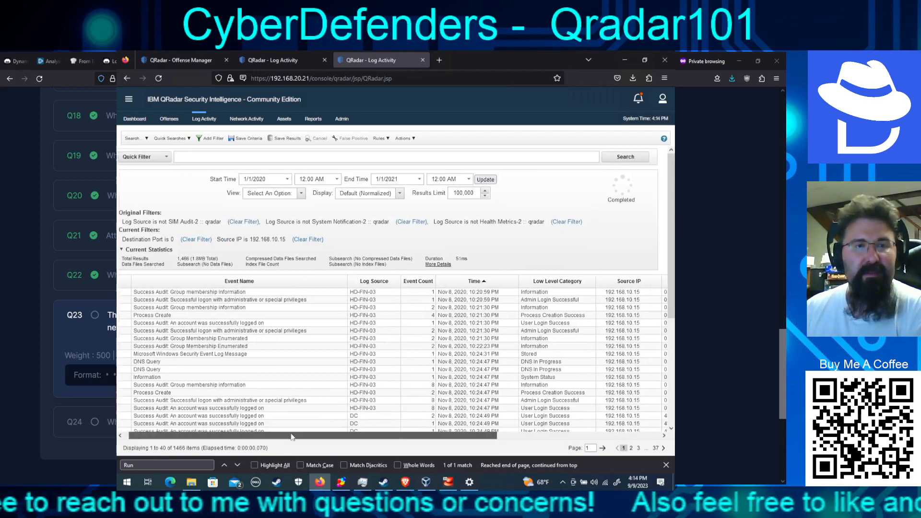
Step: Group the filtered events by Destination IP
drag(269, 438, 366, 342)
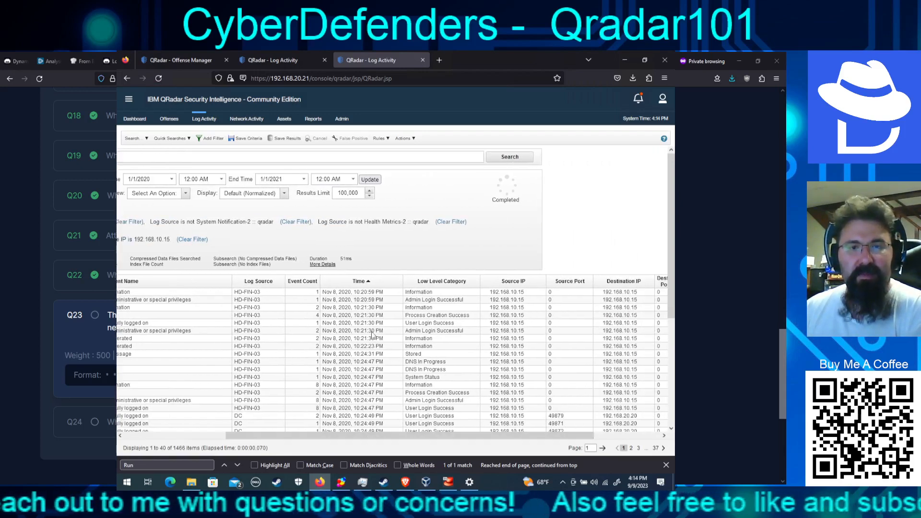
drag(516, 438, 569, 441)
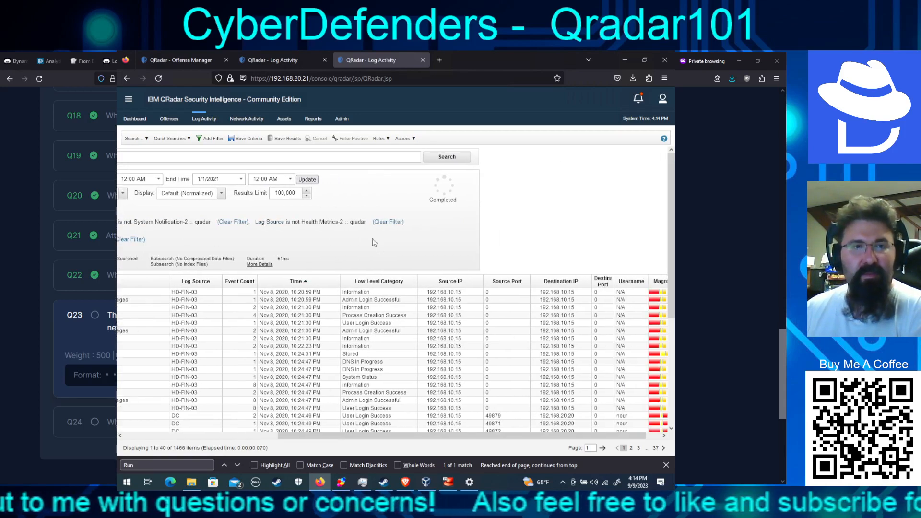
click(178, 193)
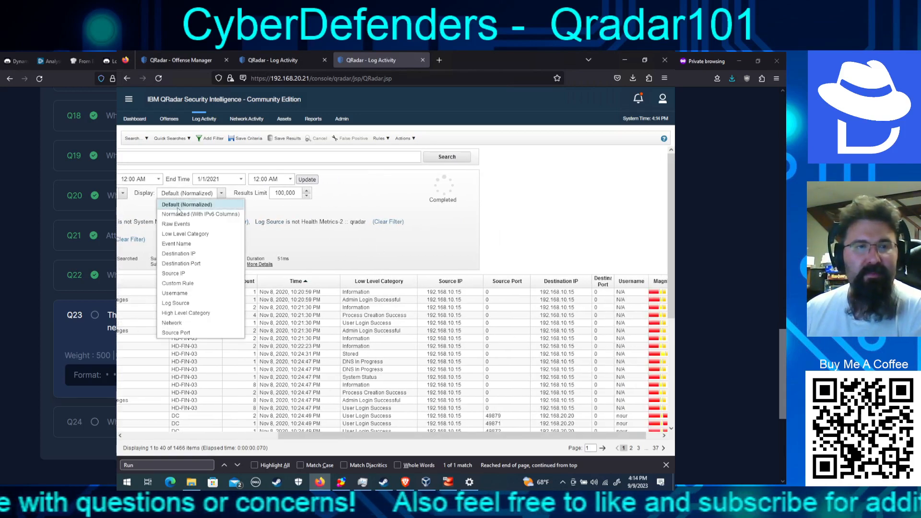
click(195, 255)
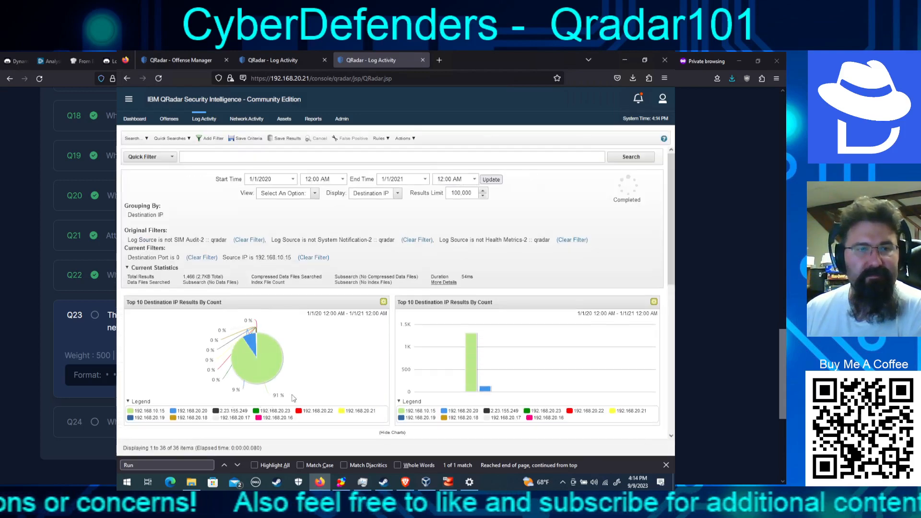
Step: Examine the grouped destination IPs for the network whose hosts 1 to 30 were contacted from 192.168.10.15
scroll(300, 403, down, 3)
scroll(303, 421, down, 3)
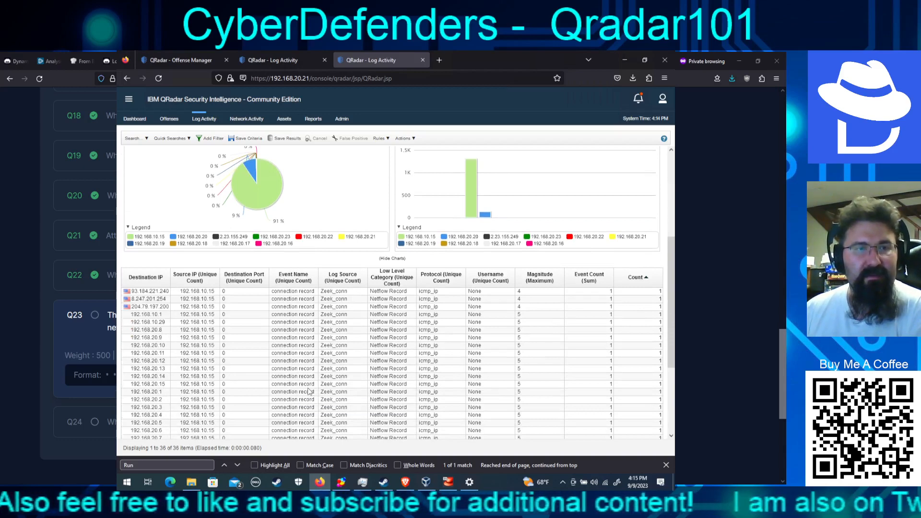
scroll(309, 393, down, 3)
scroll(309, 392, down, 3)
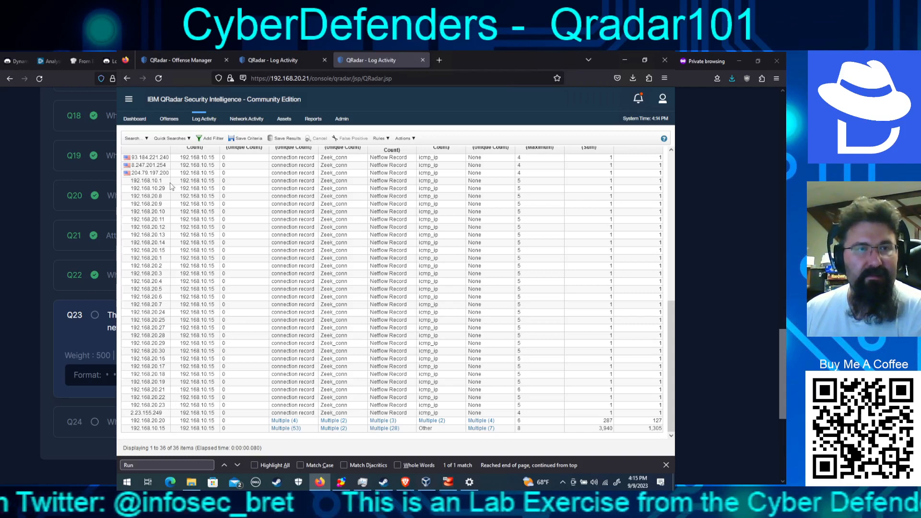
click(155, 258)
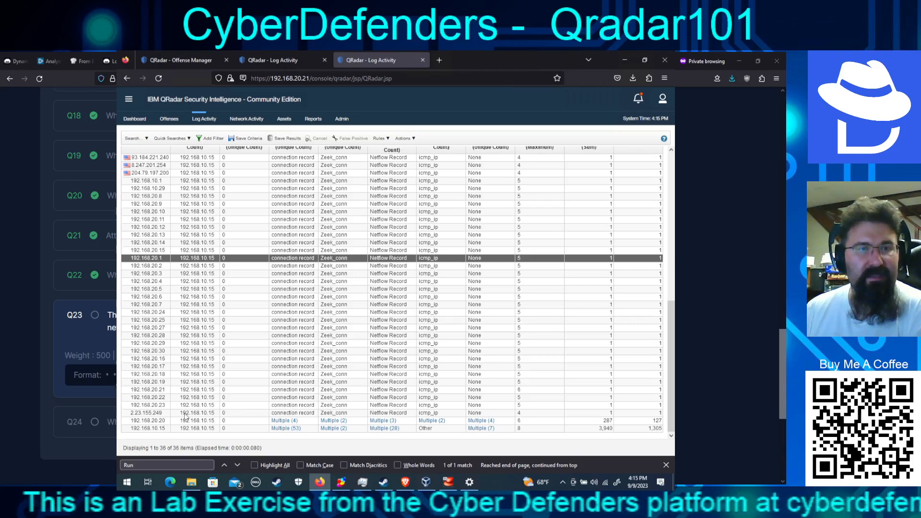
scroll(243, 356, up, 2)
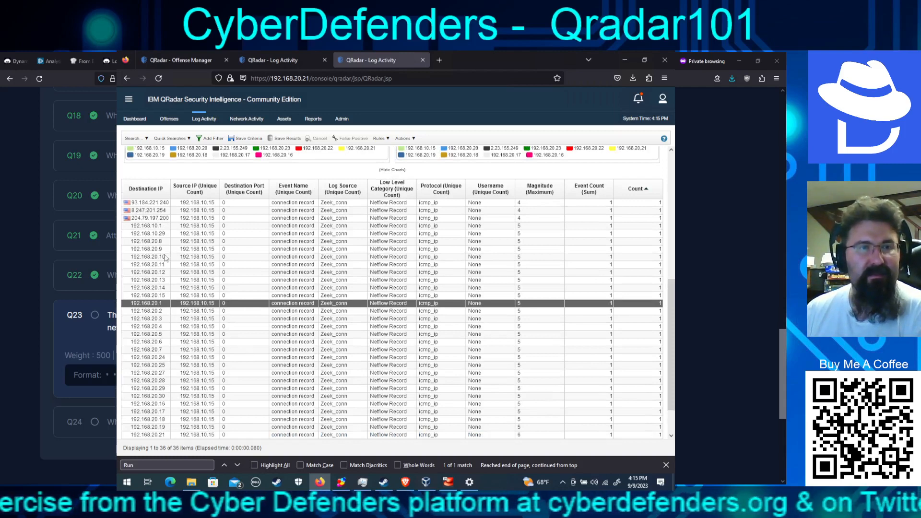
scroll(168, 361, down, 2)
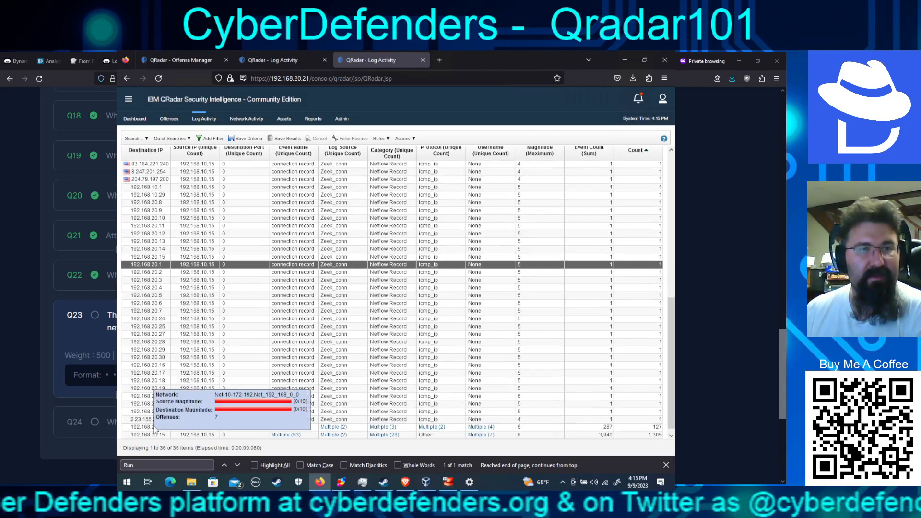
click(163, 359)
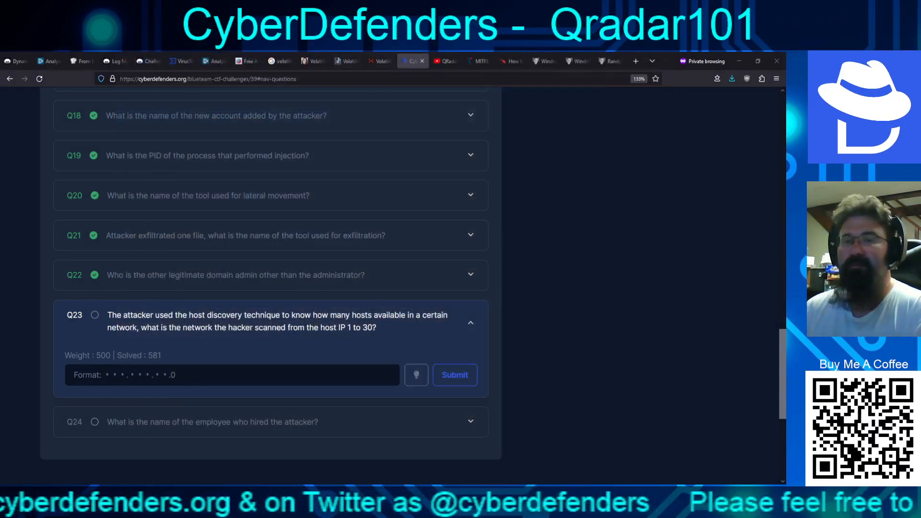
Step: Submit 192.168.20.0 as the answer to Q23 on the CyberDefenders page
click(204, 378)
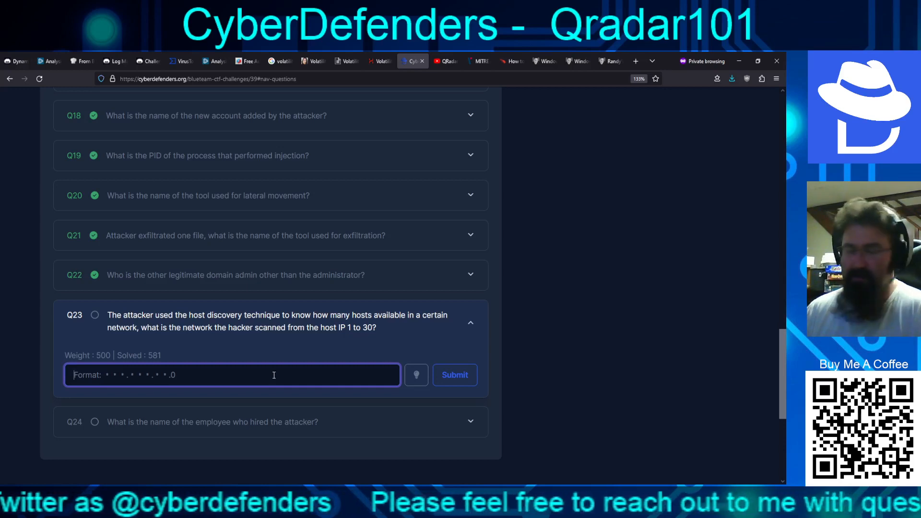
text(192)
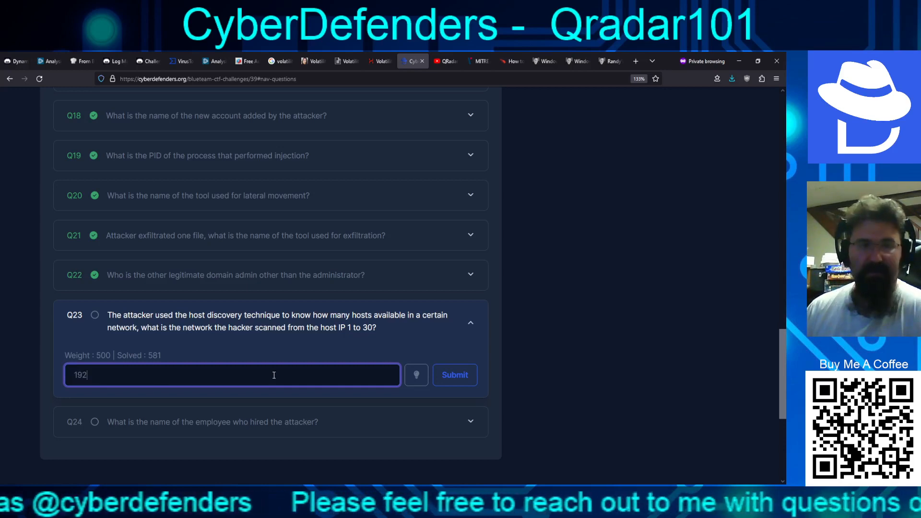
text(.168.20.)
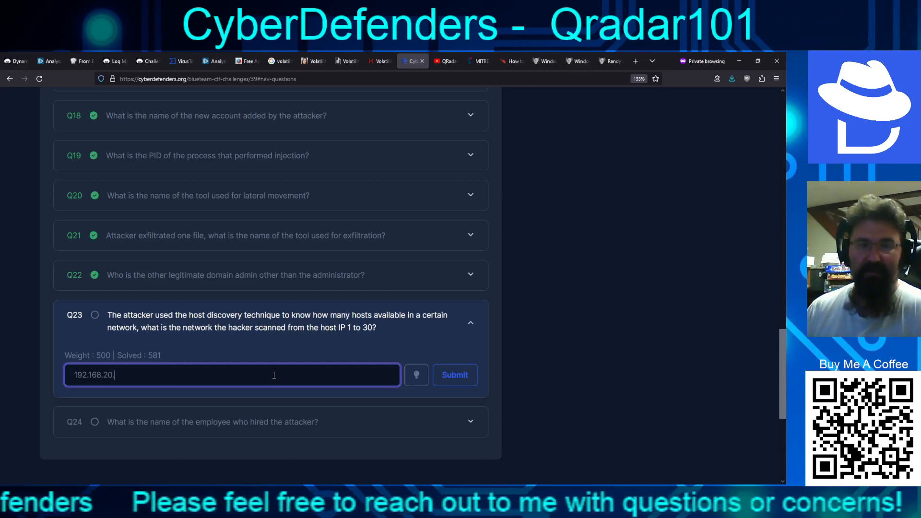
text(0)
key(Return)
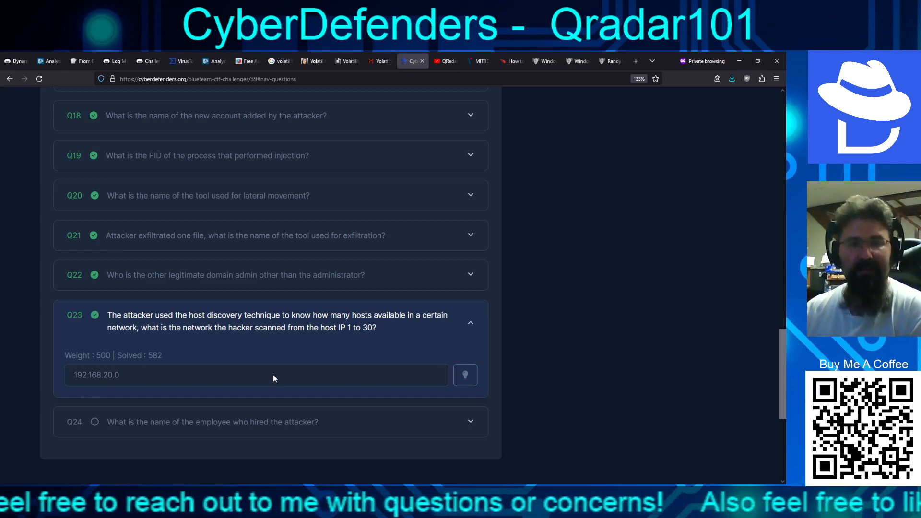
Step: Submit the employee's name from the uploaded spreadsheet's file name in the QRadar event's curl command as the answer to Q24 on CyberDefenders
click(201, 425)
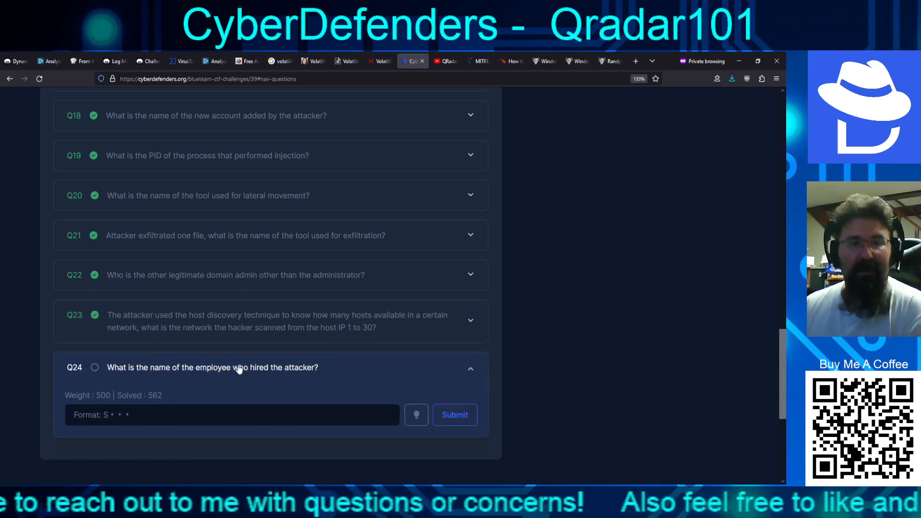
scroll(240, 372, down, 5)
scroll(204, 403, up, 4)
scroll(202, 404, up, 1)
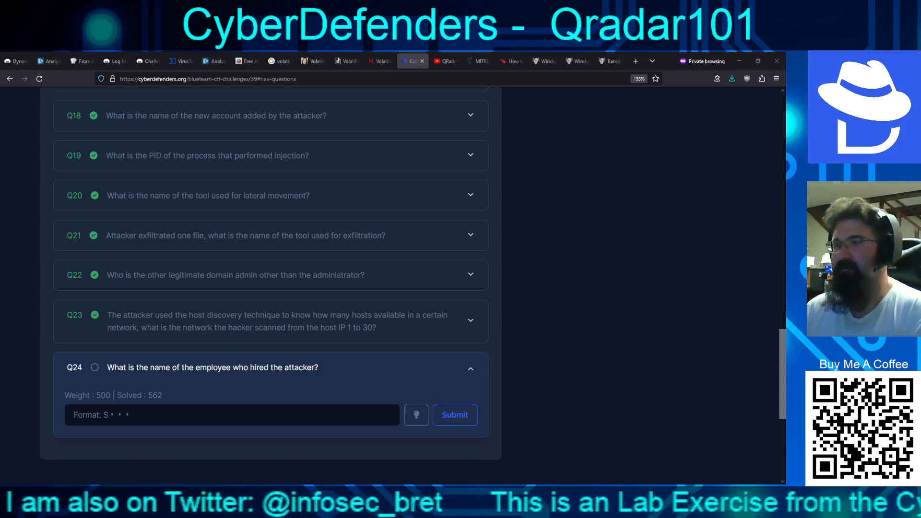
key(alt+Tab)
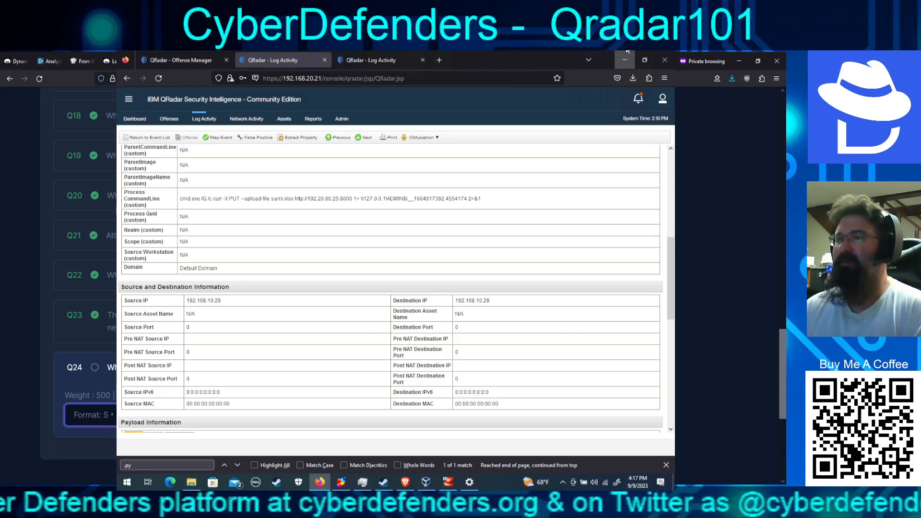
click(626, 54)
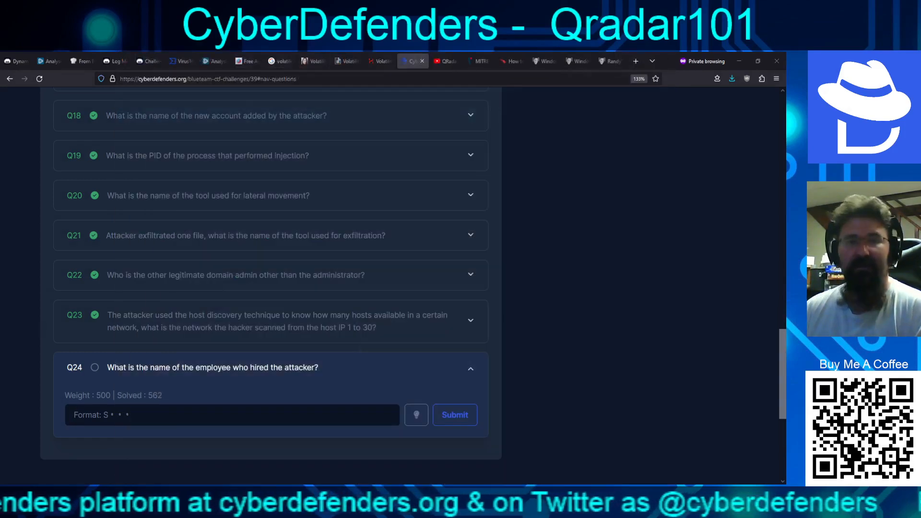
click(354, 407)
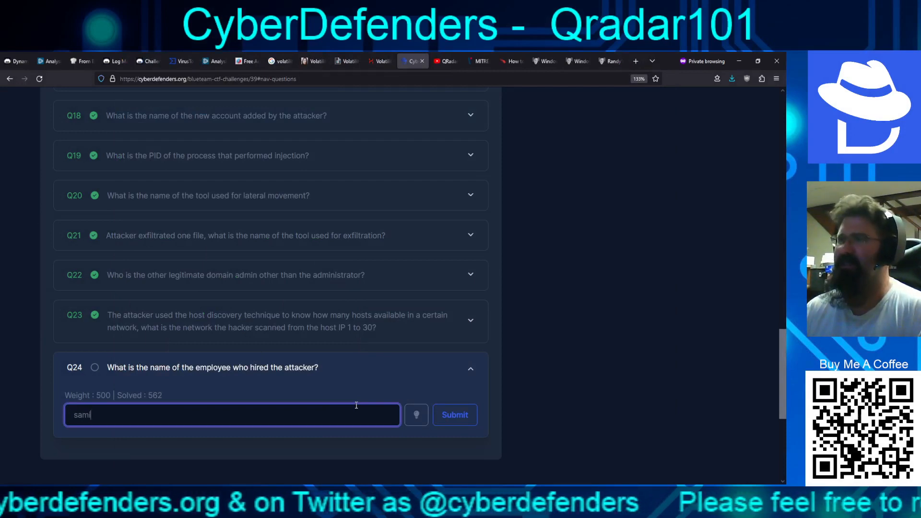
text(sami)
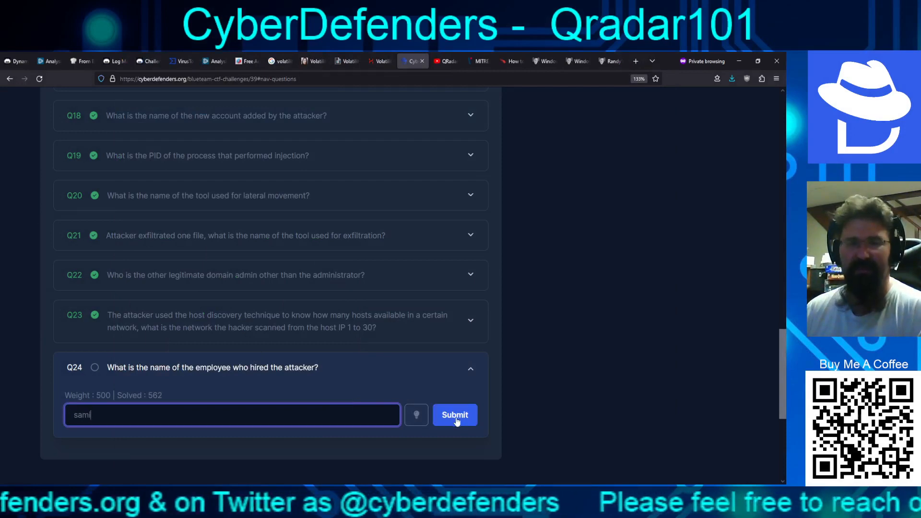
click(456, 417)
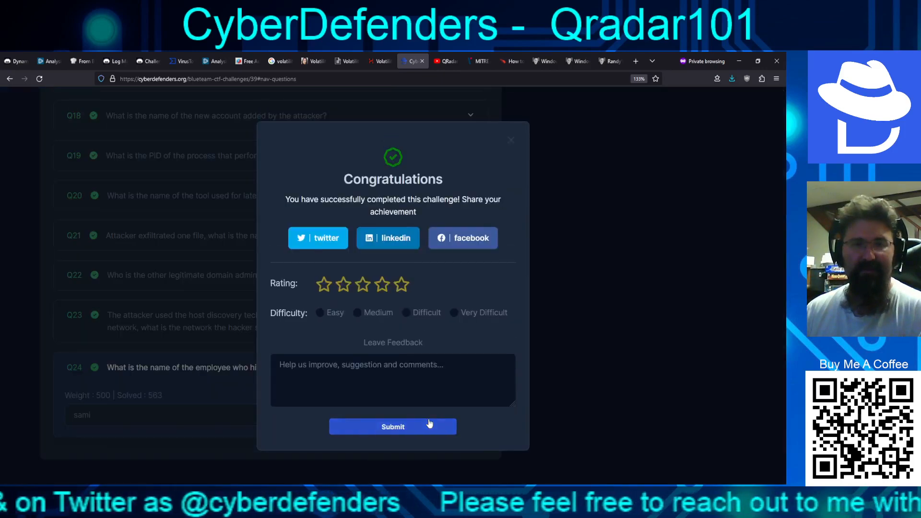
Step: Rate the completed challenge five stars with Difficult as its difficulty and submit the rating without comments
click(402, 290)
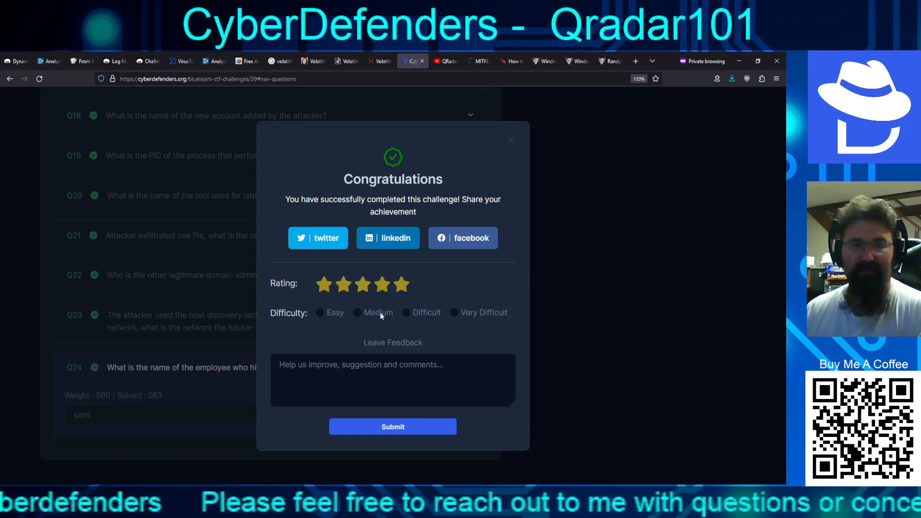
click(408, 314)
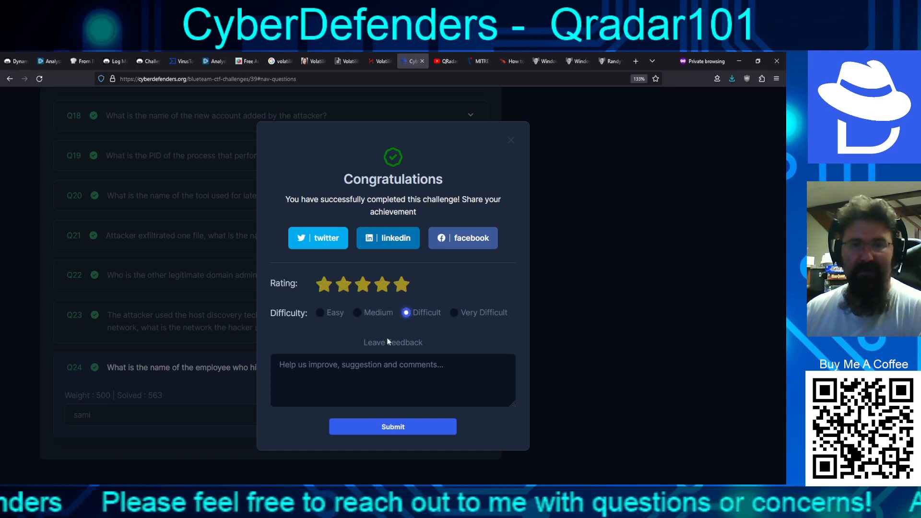
click(376, 428)
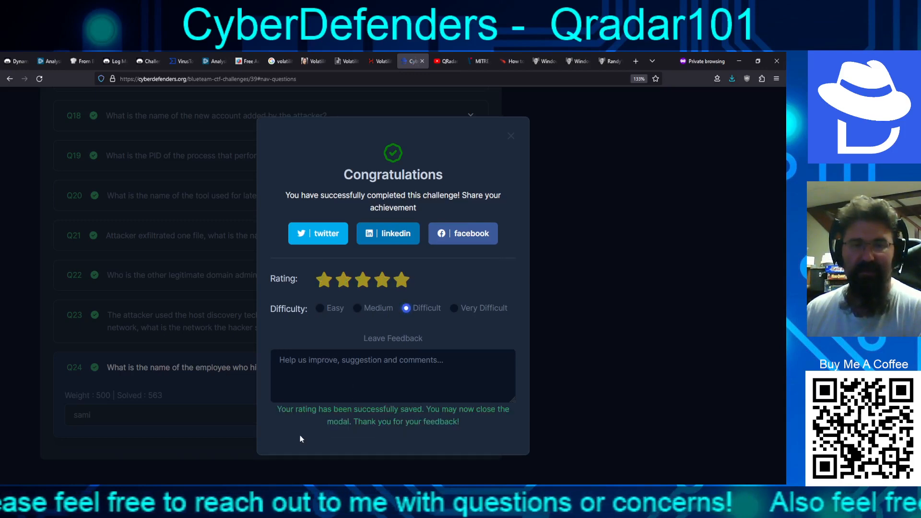
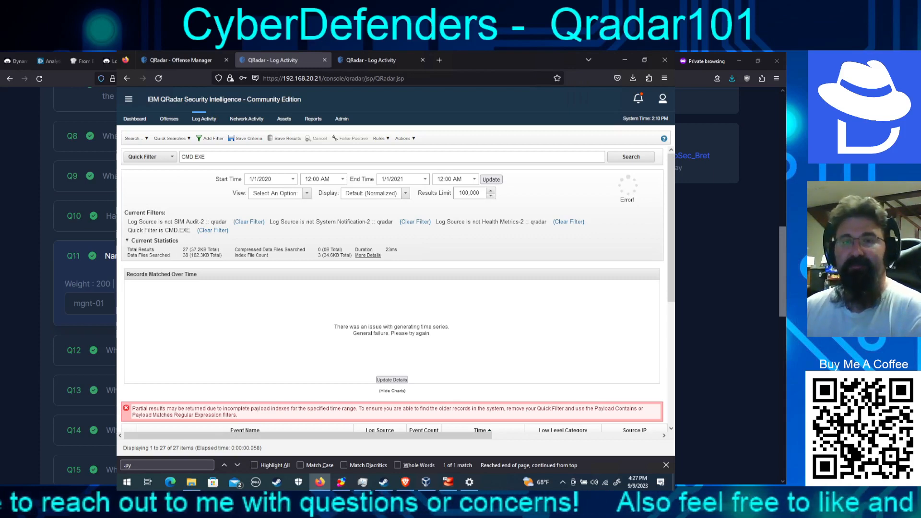
drag(782, 271, 783, 154)
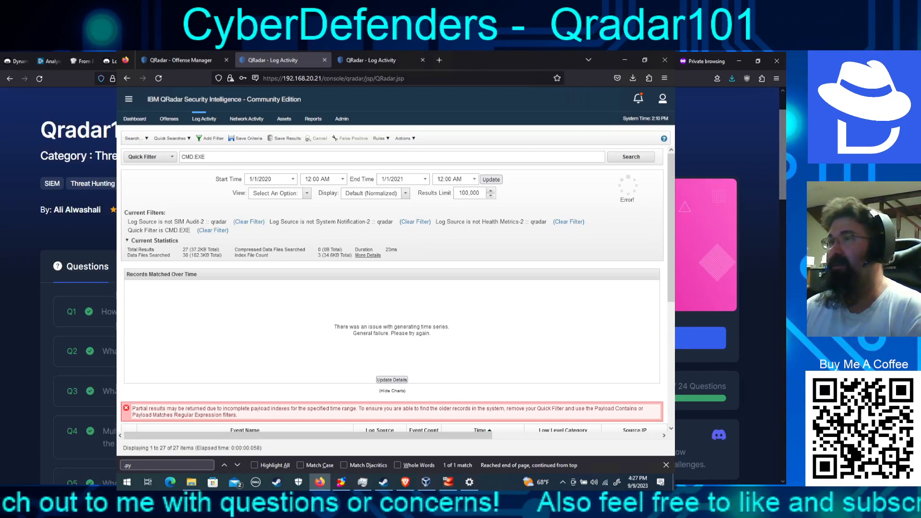